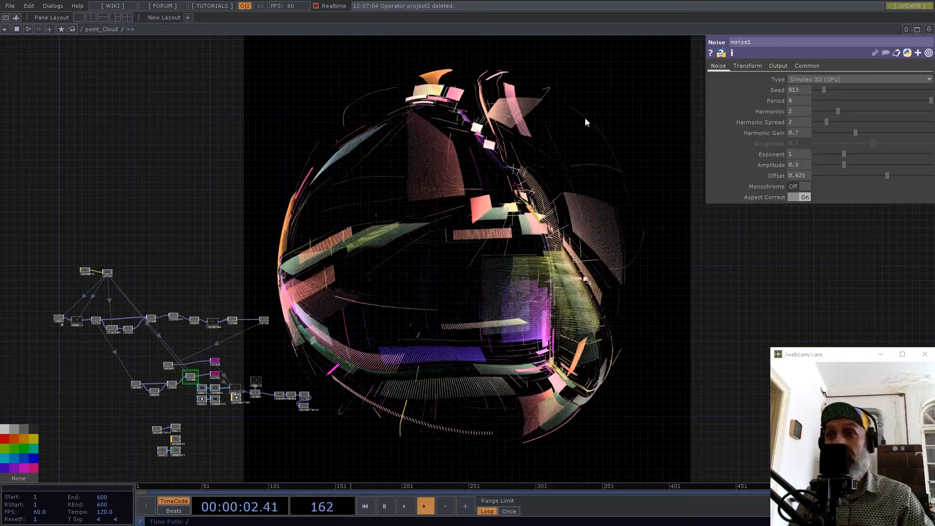
pyautogui.moveTo(472, 282); pyautogui.dragTo(489, 246)
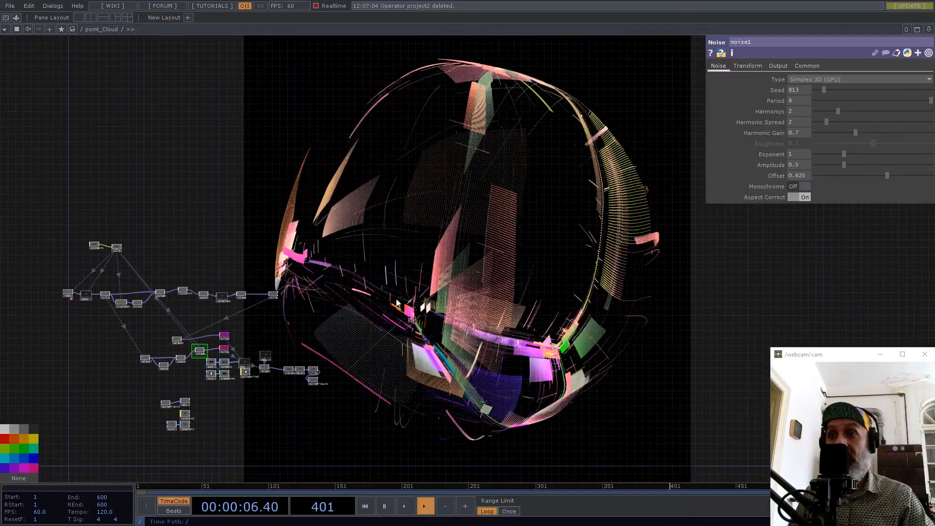
pyautogui.moveTo(395, 299); pyautogui.dragTo(494, 284)
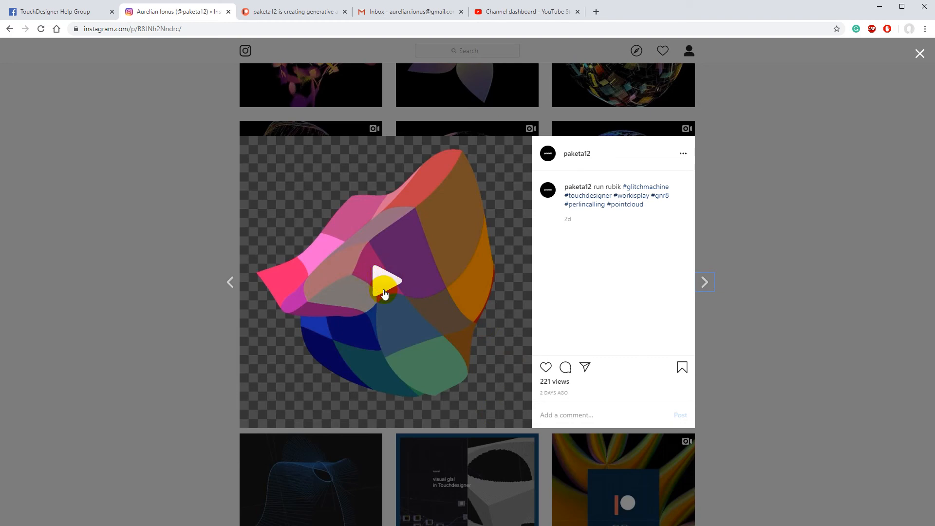
# Browse paketa12's Instagram point cloud posts from run rubik through to dew drop, playing the first and last videos.
pyautogui.click(381, 291)
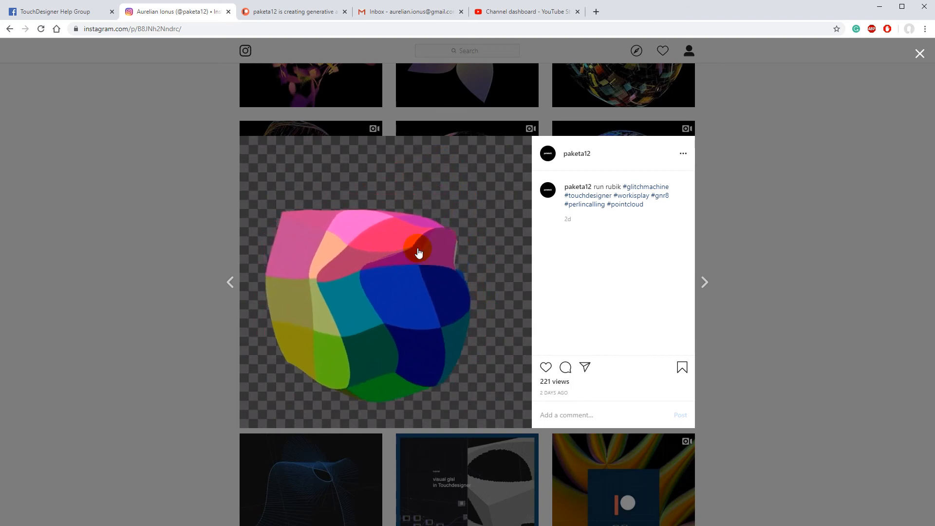
pyautogui.click(232, 283)
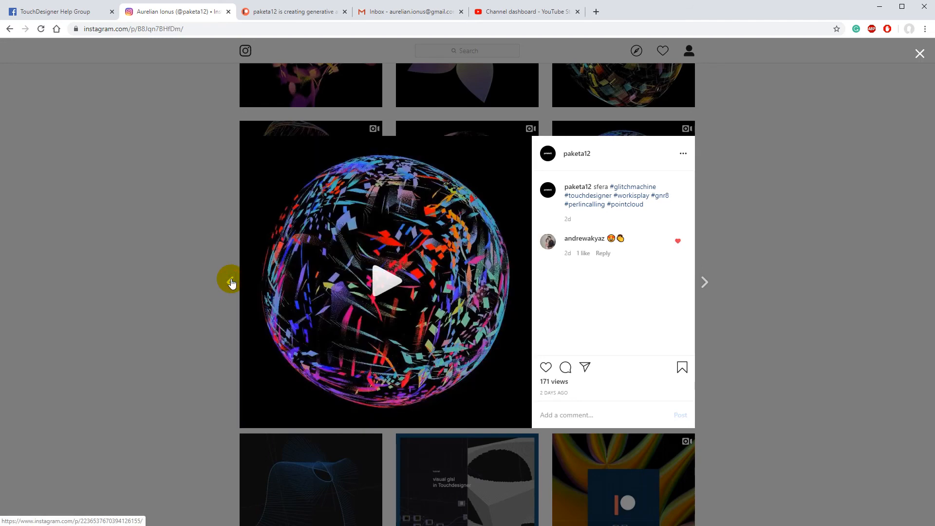
pyautogui.click(229, 283)
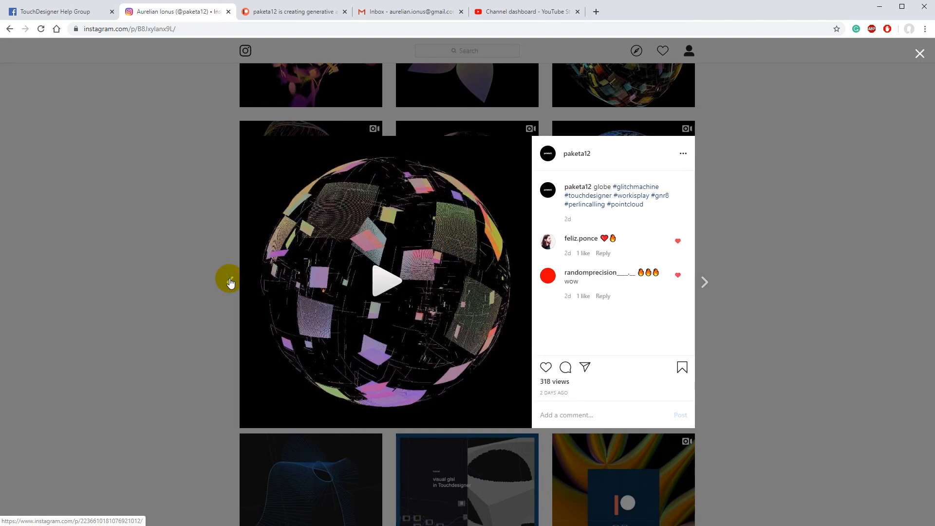
pyautogui.click(231, 283)
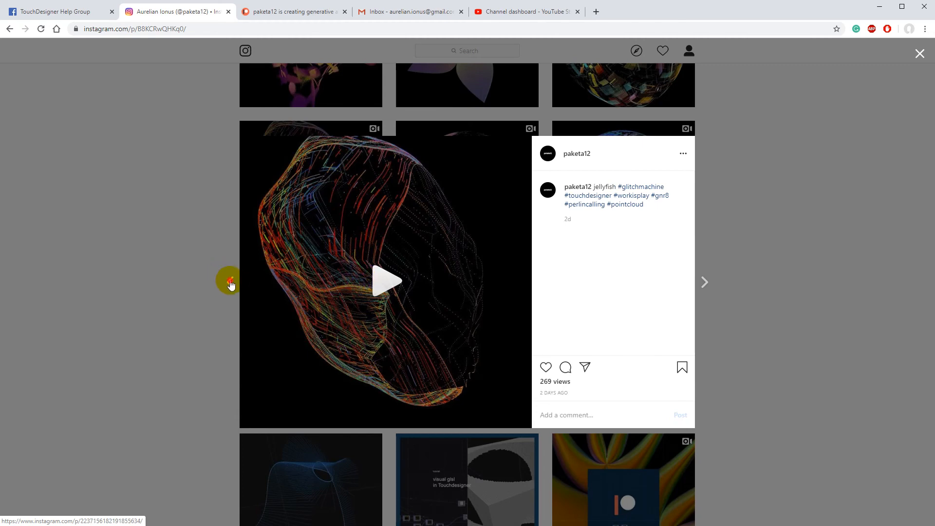
pyautogui.click(228, 282)
pyautogui.click(386, 278)
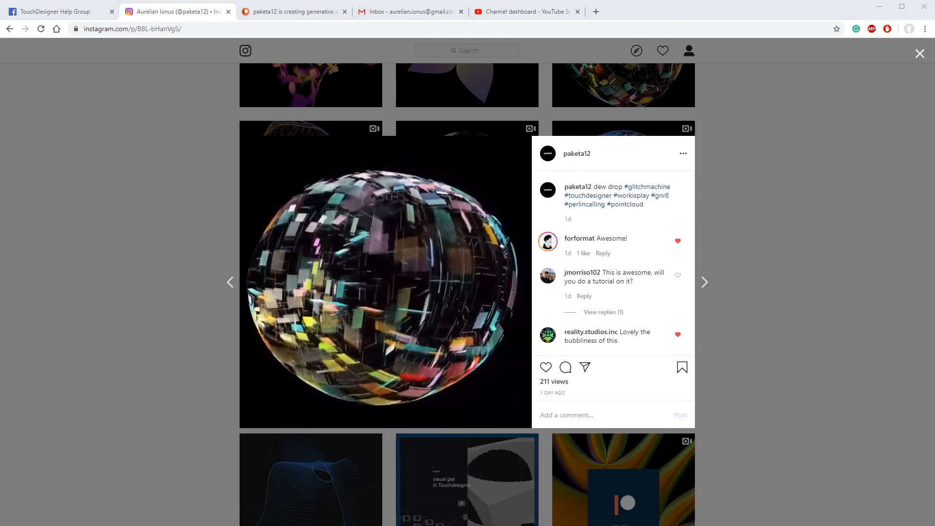
# Switch to TouchDesigner and leave the point_Cloud network for the root level that holds the project containers.
pyautogui.hotkey('alt', 'Tab')
pyautogui.scroll(-2, 433, 207)
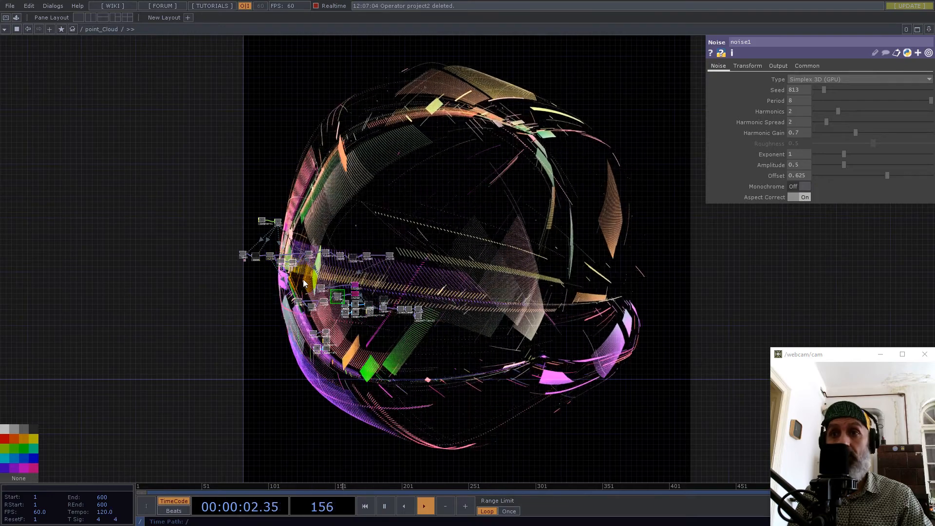
pyautogui.scroll(-3, 317, 280)
pyautogui.scroll(-4, 323, 272)
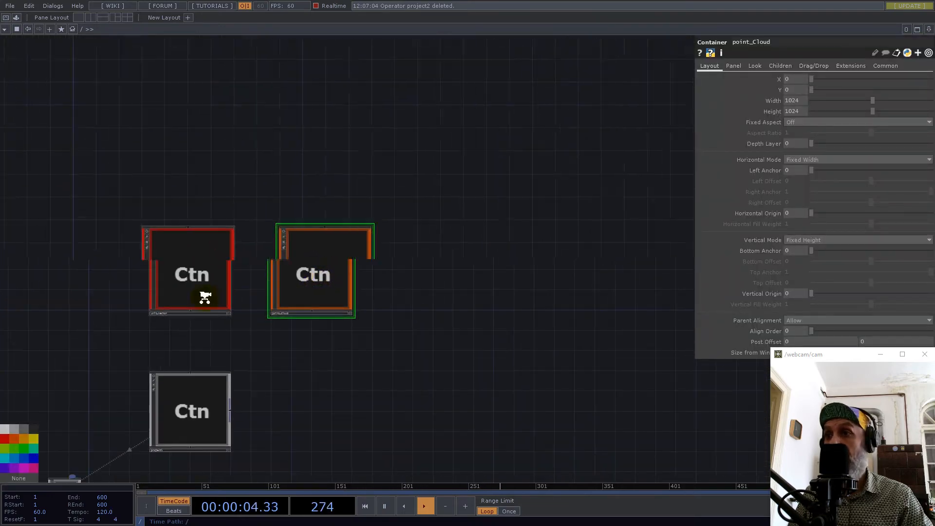
pyautogui.scroll(4, 201, 294)
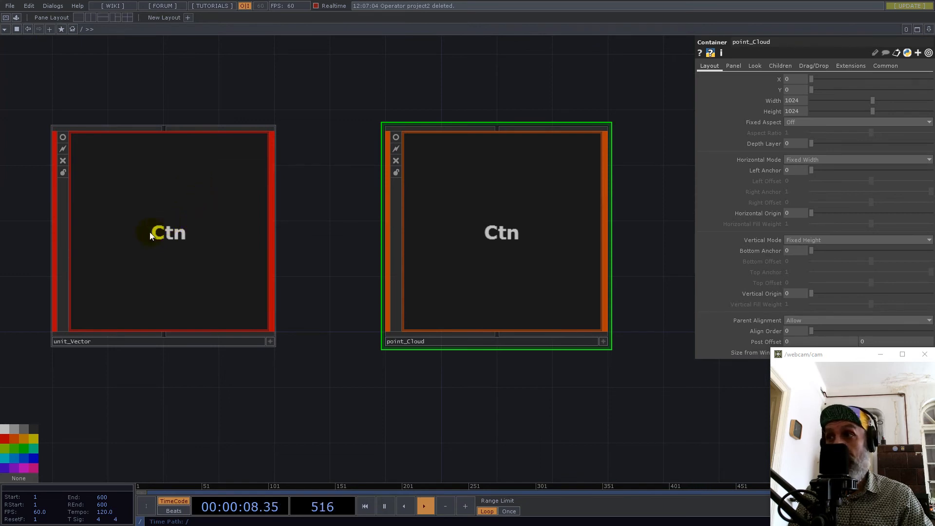
pyautogui.scroll(-4, 297, 250)
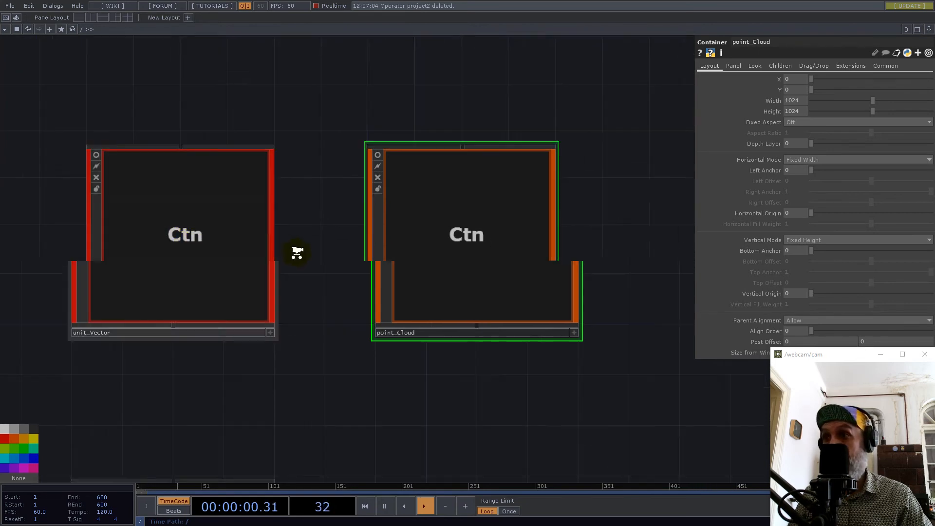
pyautogui.moveTo(478, 408); pyautogui.dragTo(570, 244)
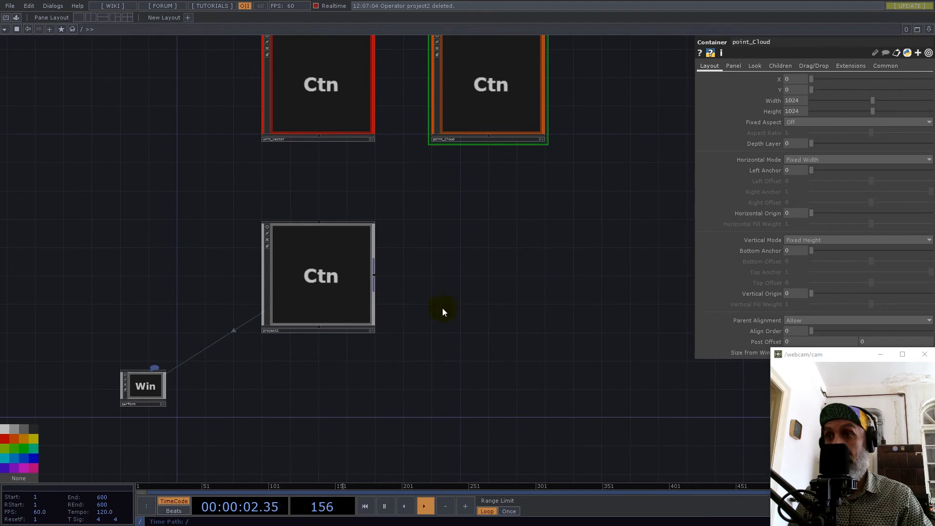
# Open the project1 container and delete all of its default operators.
pyautogui.doubleClick(338, 292)
pyautogui.moveTo(100, 333); pyautogui.dragTo(30, 331, button='middle')
pyautogui.moveTo(375, 301); pyautogui.dragTo(294, 302, button='middle')
pyautogui.scroll(3, 331, 301)
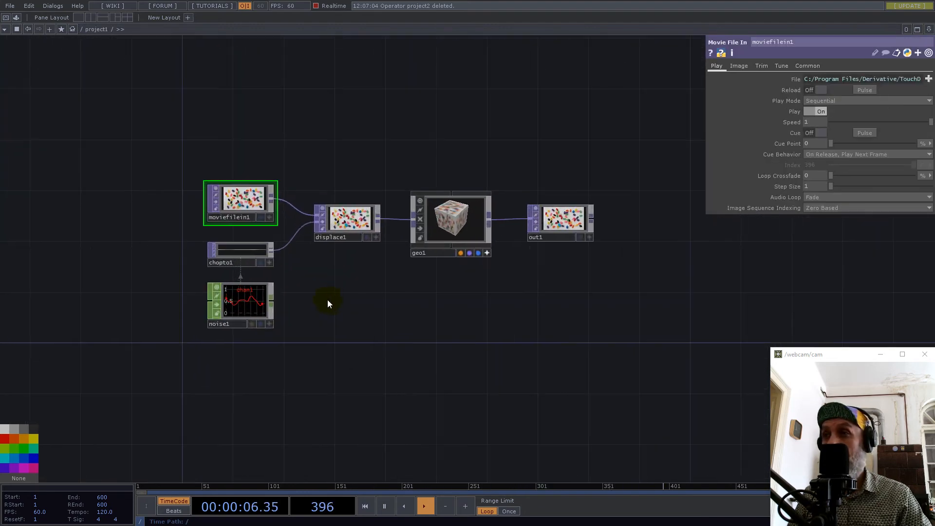
pyautogui.moveTo(196, 136); pyautogui.dragTo(603, 353)
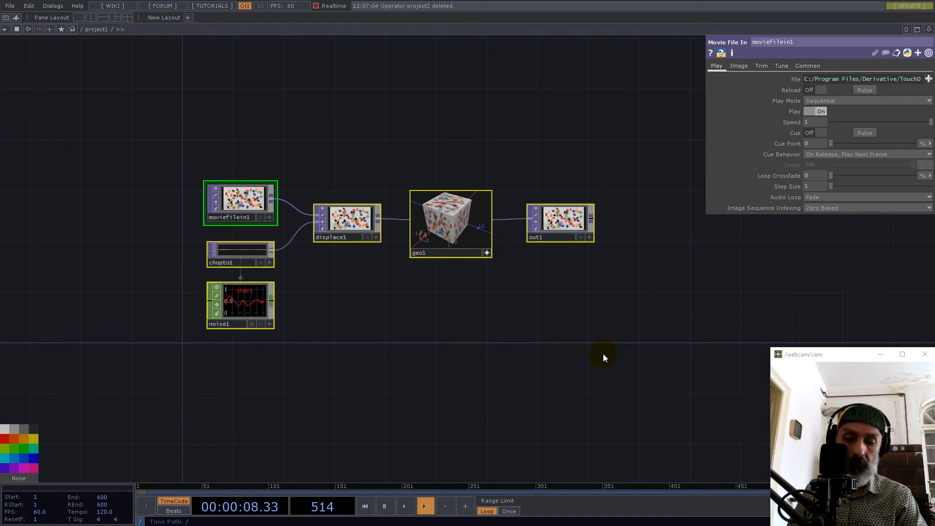
pyautogui.press('Delete')
# Add a Constant CHOP to the empty project1 network.
pyautogui.moveTo(352, 263); pyautogui.dragTo(412, 257)
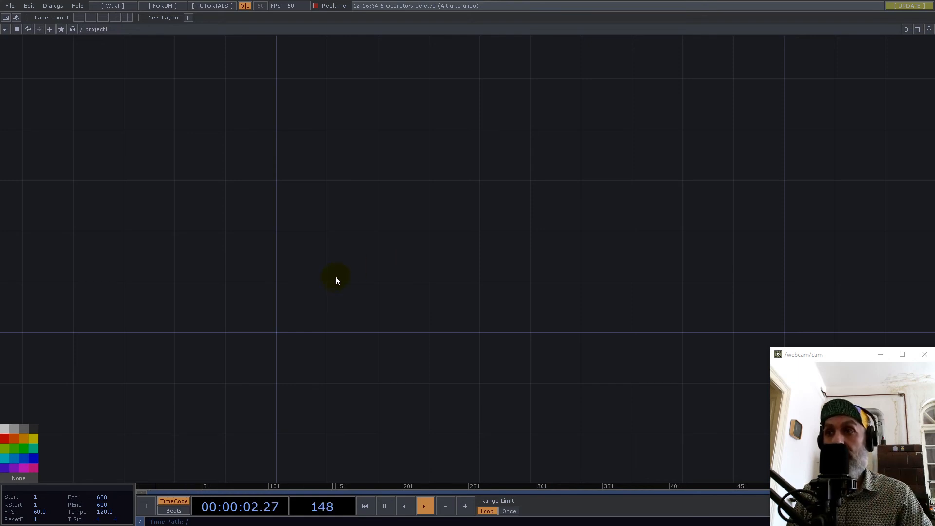
pyautogui.doubleClick(319, 309)
pyautogui.click(222, 203)
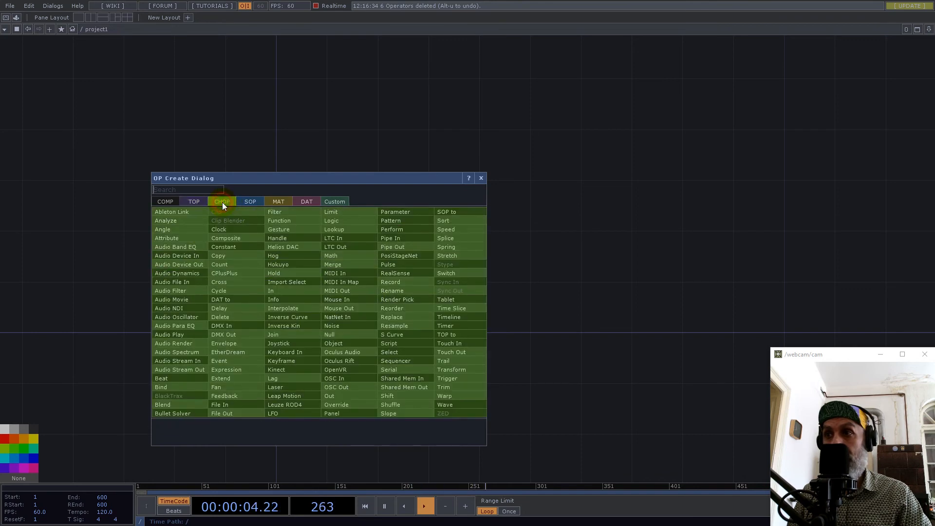
pyautogui.write('CONST')
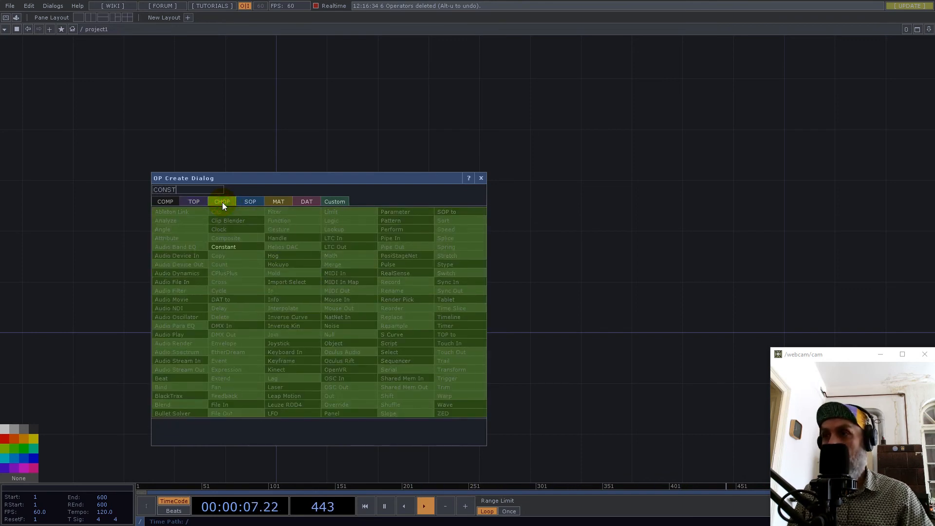
pyautogui.click(223, 247)
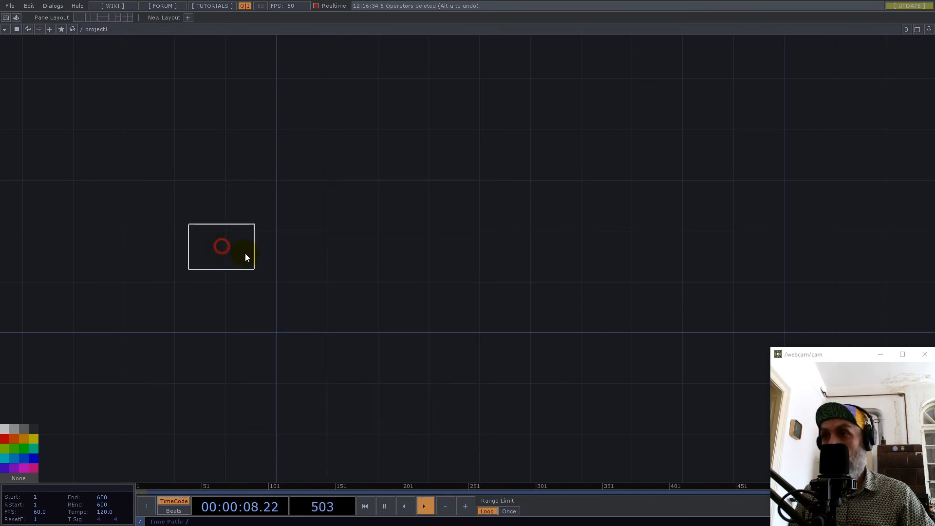
pyautogui.click(311, 312)
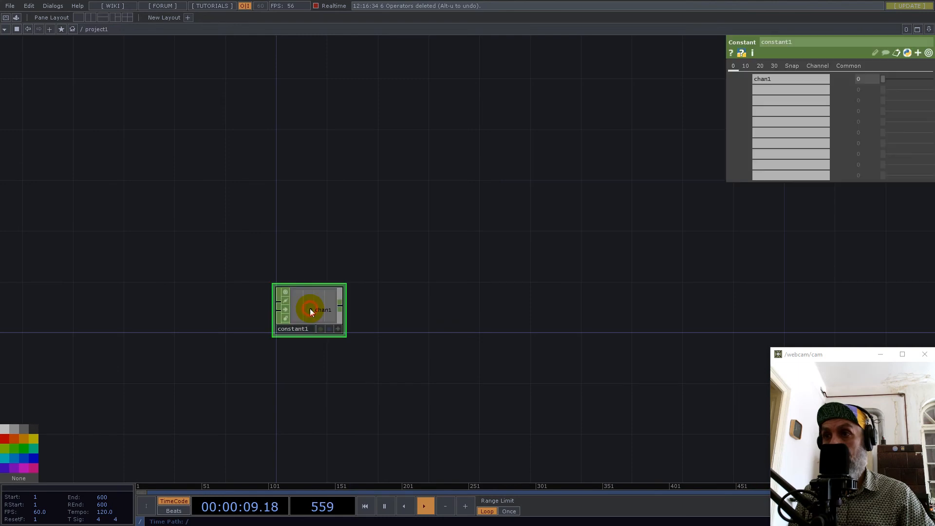
# Append a Null CHOP to the output of constant1.
pyautogui.rightClick(340, 310)
pyautogui.write('NUL')
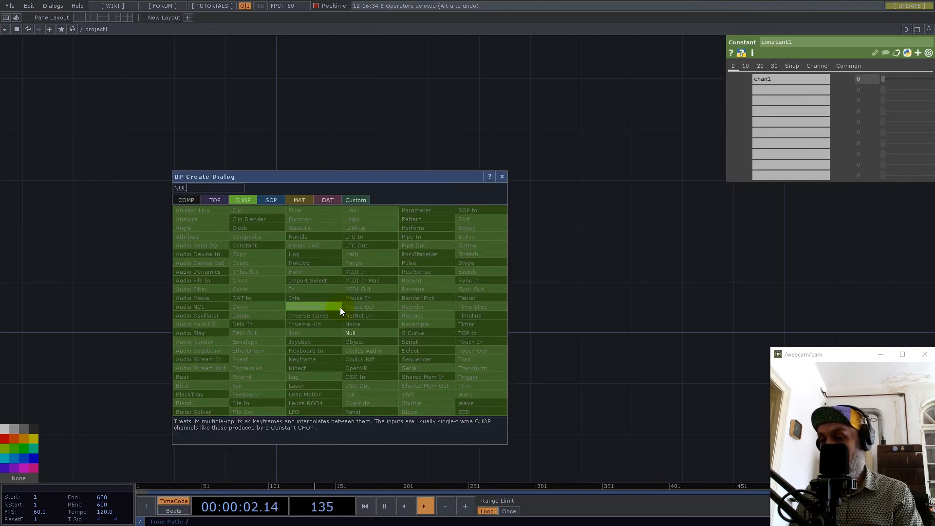
pyautogui.click(352, 334)
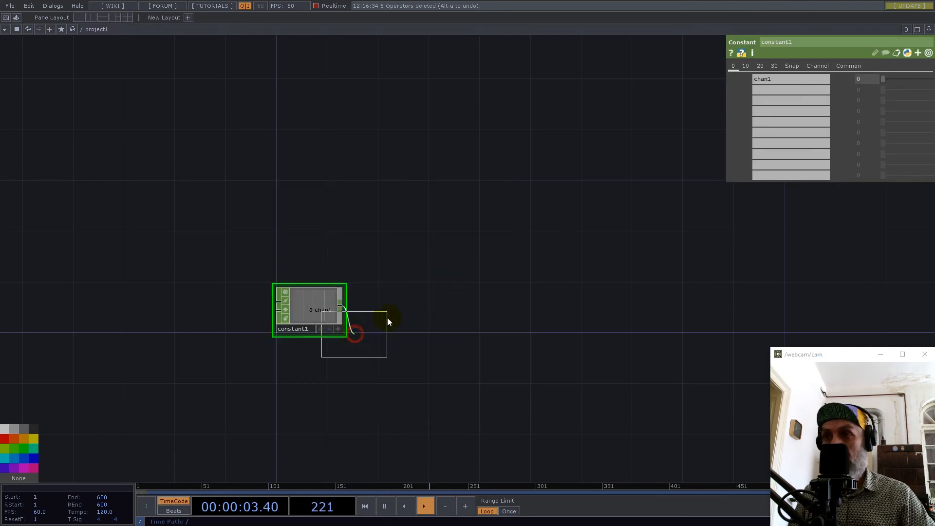
pyautogui.click(461, 311)
pyautogui.scroll(5, 397, 309)
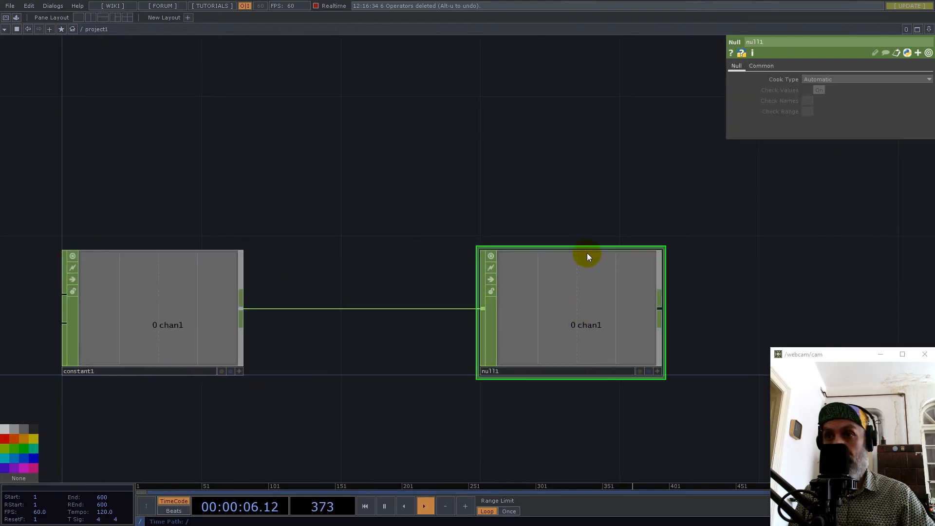
# Name the first channel of constant1 res and set its value to 32.
pyautogui.moveTo(519, 194); pyautogui.dragTo(360, 150)
pyautogui.click(59, 274)
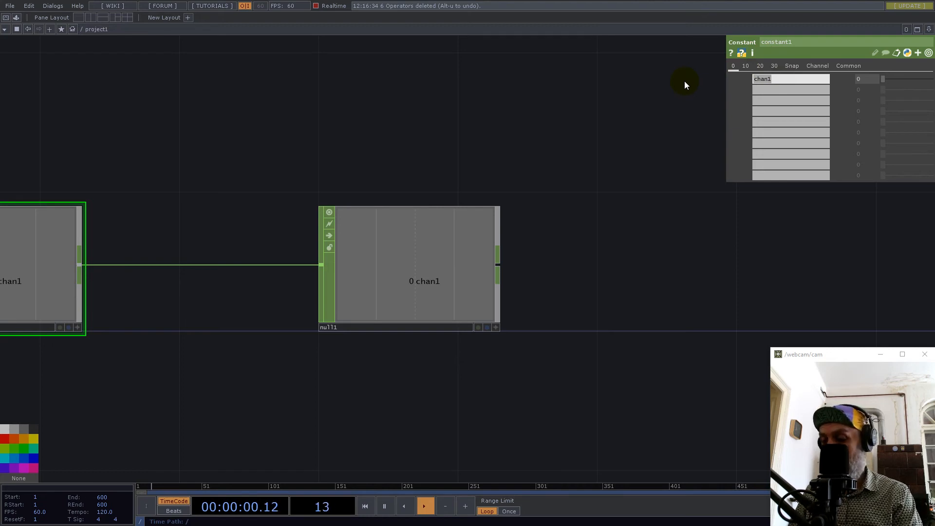
pyautogui.write('RES')
pyautogui.press('Return')
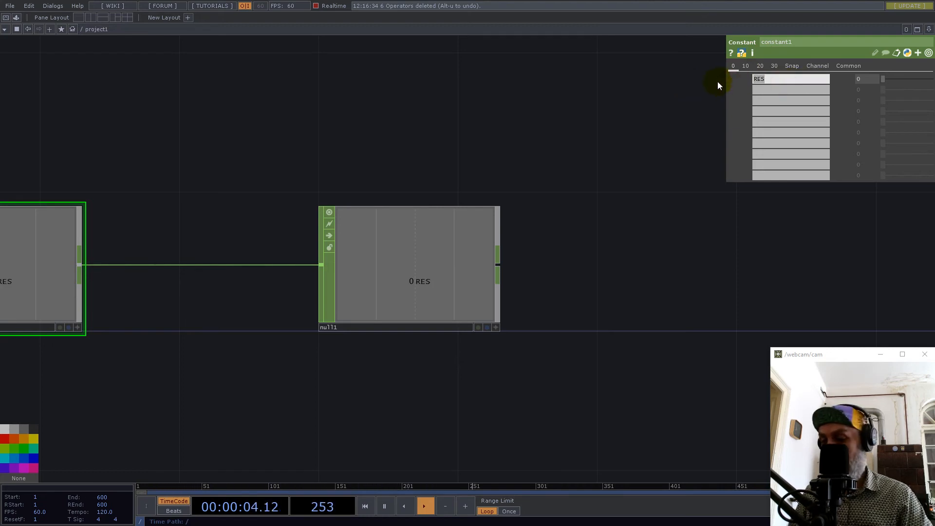
pyautogui.write('res')
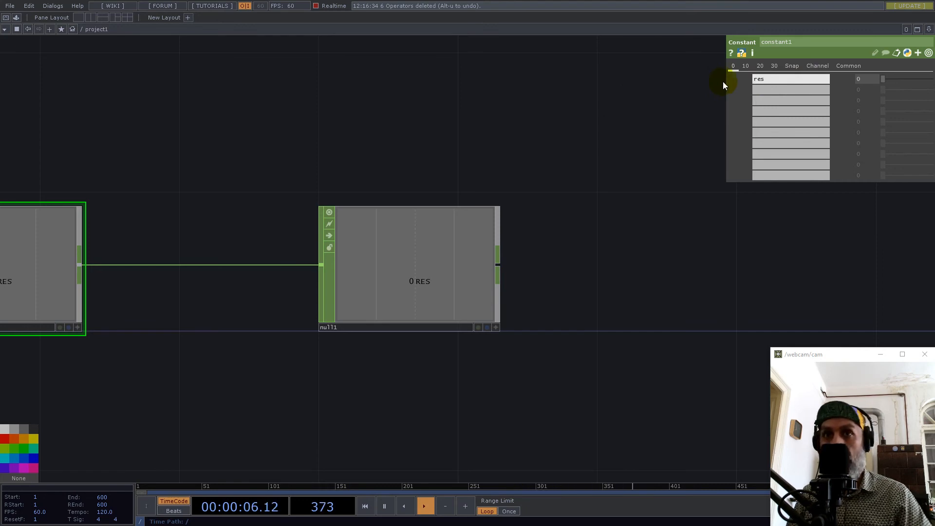
pyautogui.click(872, 84)
pyautogui.write('32')
pyautogui.press('Return')
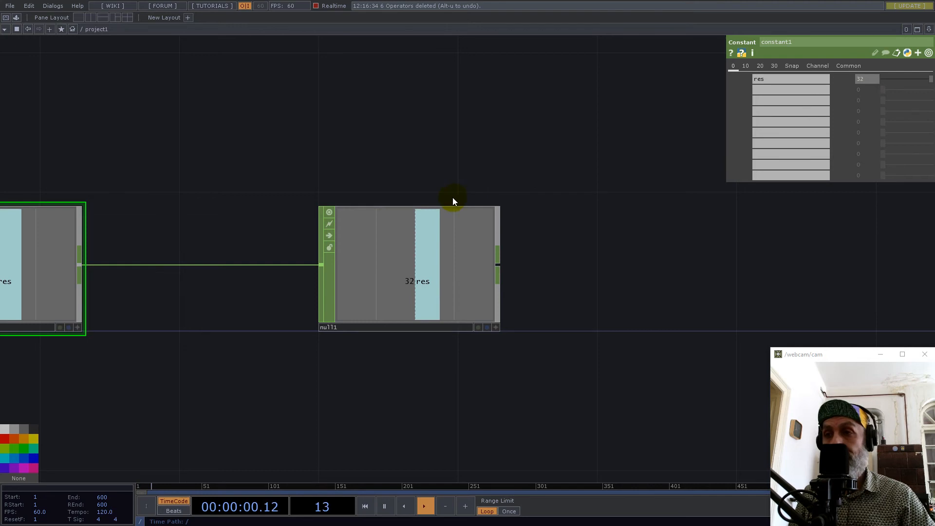
# Add a Ramp TOP below the constant and null operators.
pyautogui.scroll(-4, 448, 202)
pyautogui.moveTo(445, 311); pyautogui.dragTo(379, 276)
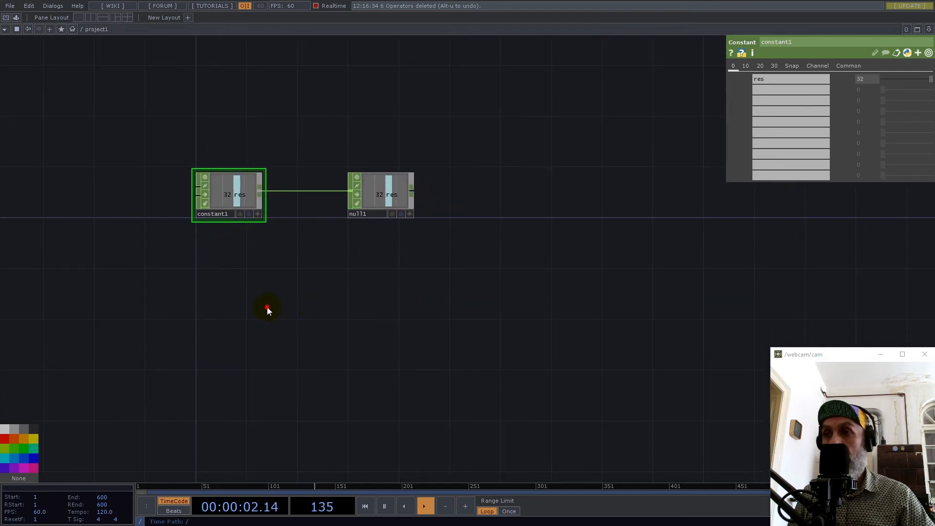
pyautogui.doubleClick(267, 309)
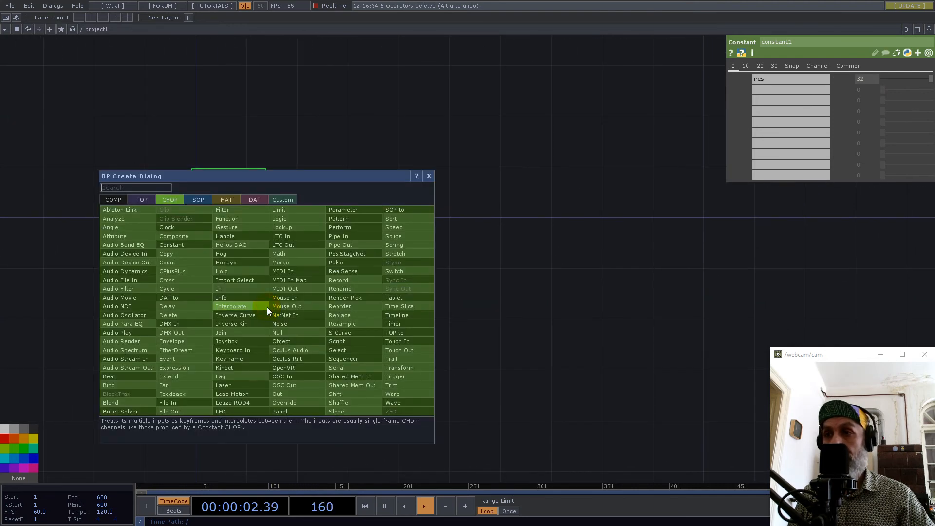
pyautogui.click(145, 199)
pyautogui.write('ramp')
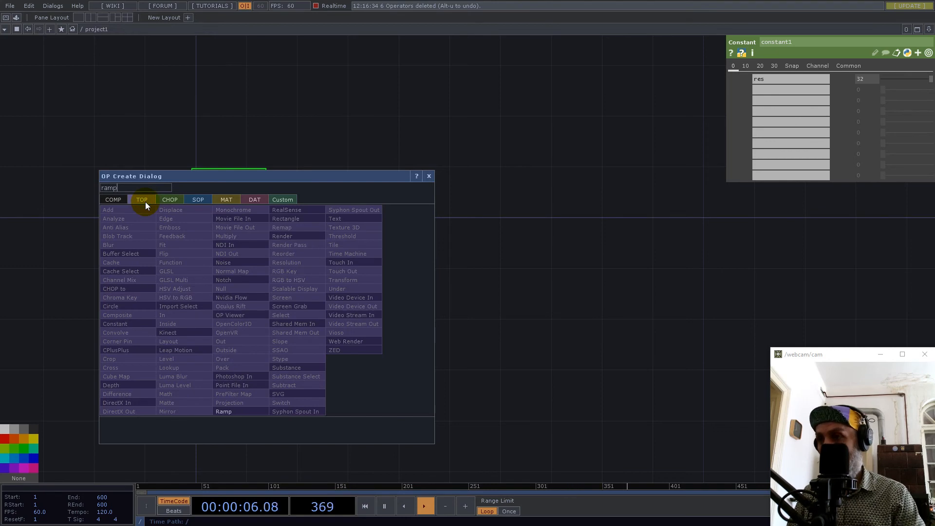
pyautogui.click(226, 412)
pyautogui.click(318, 294)
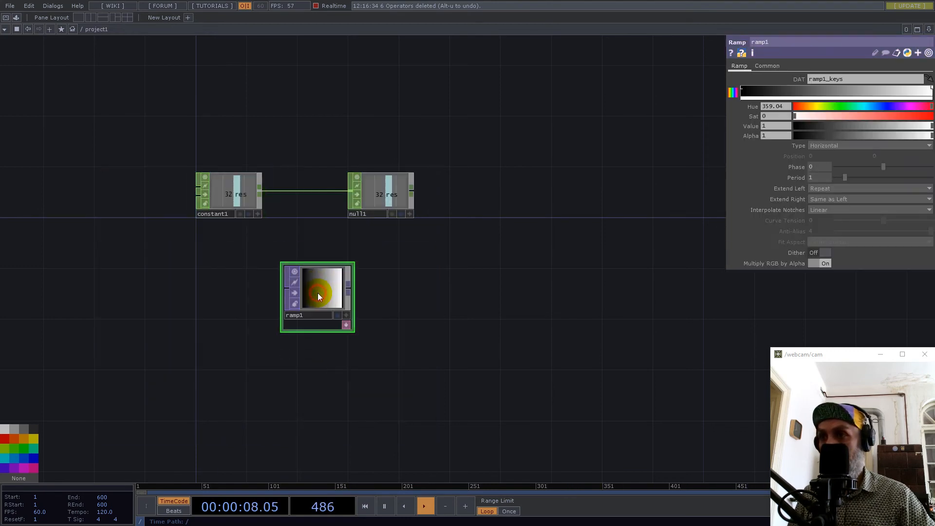
# Link the ramp's horizontal resolution to the res channel of null1 and set its vertical resolution to 1.
pyautogui.click(768, 66)
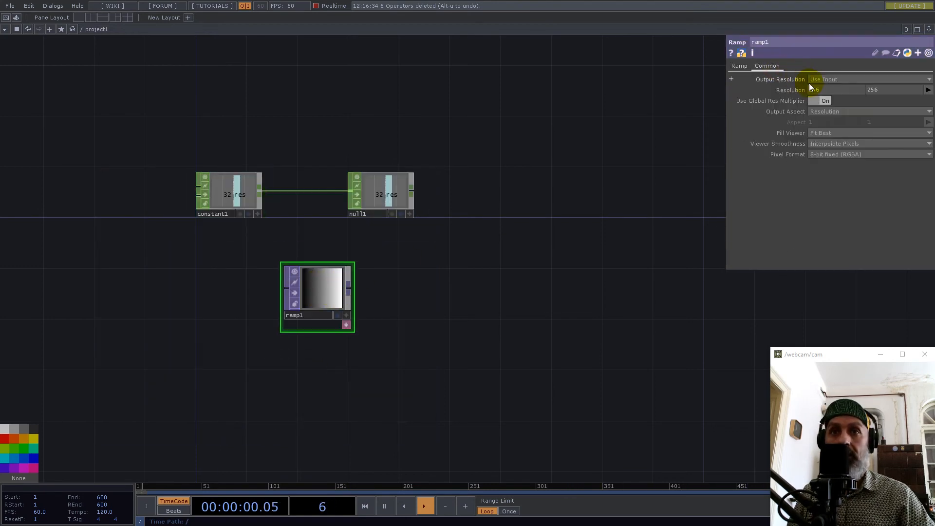
pyautogui.click(409, 213)
pyautogui.moveTo(385, 196); pyautogui.dragTo(821, 89)
pyautogui.click(838, 85)
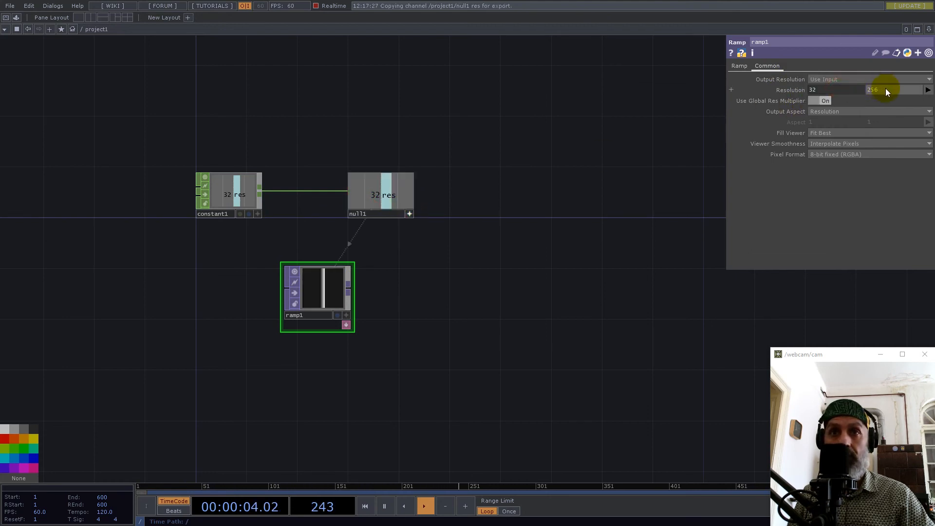
pyautogui.write('1')
pyautogui.press('Return')
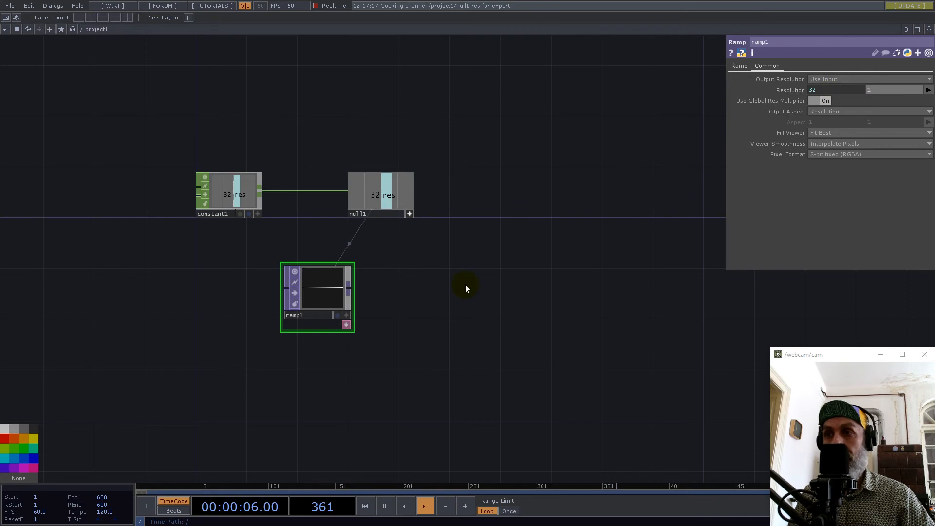
# Set ramp1's viewer smoothness to Nearest Pixel and its pixel format to 32-bit float (Mono).
pyautogui.moveTo(306, 305); pyautogui.dragTo(399, 288)
pyautogui.scroll(5, 375, 295)
pyautogui.click(834, 143)
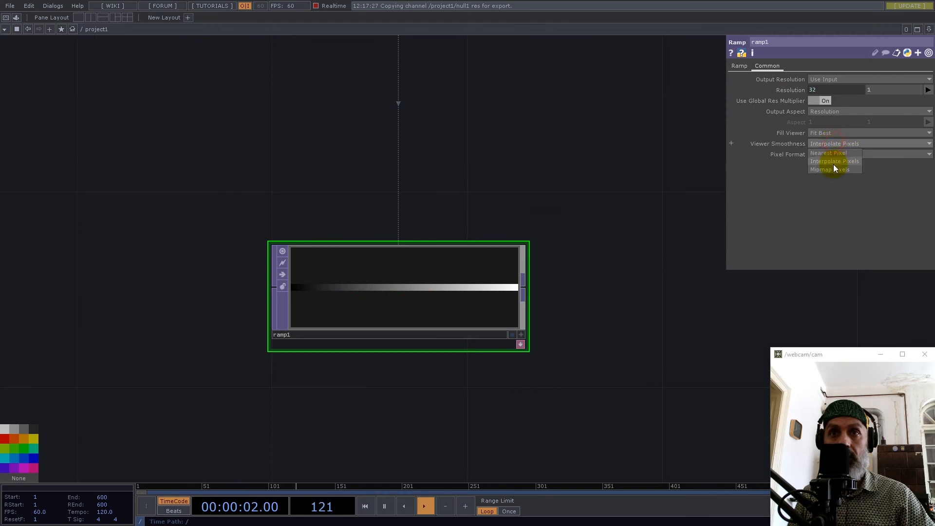
pyautogui.click(834, 154)
pyautogui.click(833, 154)
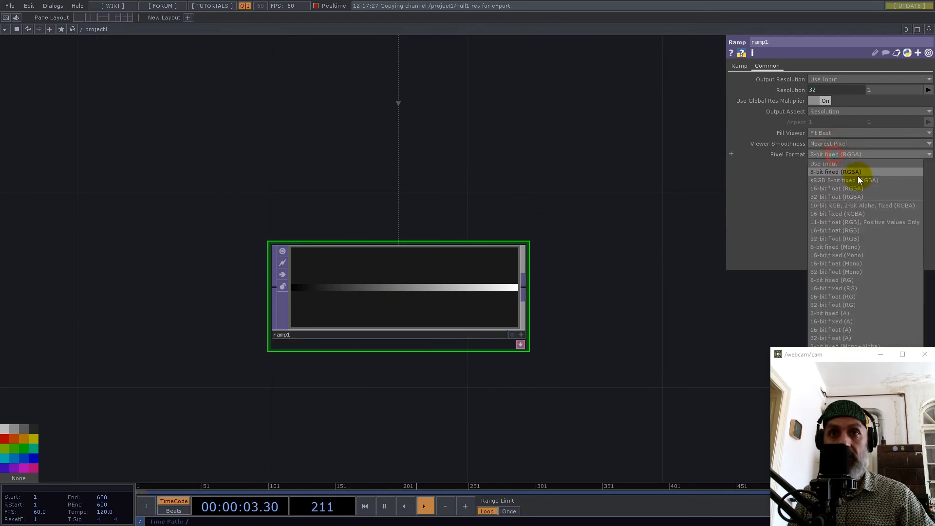
pyautogui.click(837, 272)
pyautogui.scroll(5, 399, 291)
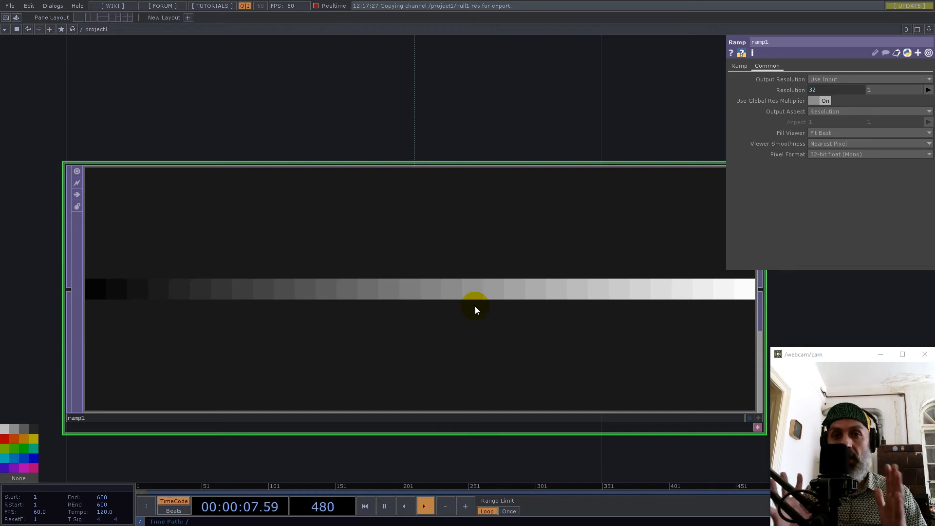
pyautogui.scroll(-5, 198, 286)
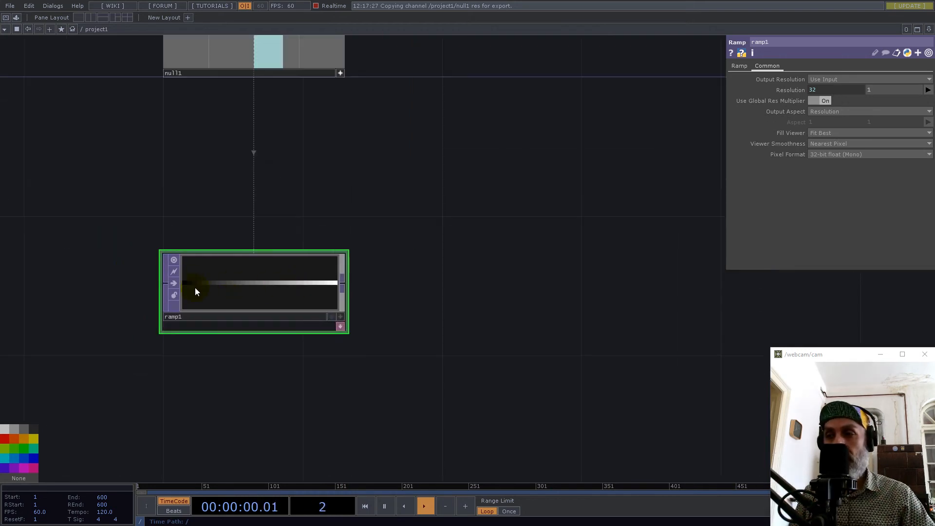
# Append a Fit TOP to the output of ramp1.
pyautogui.rightClick(345, 285)
pyautogui.write('fi')
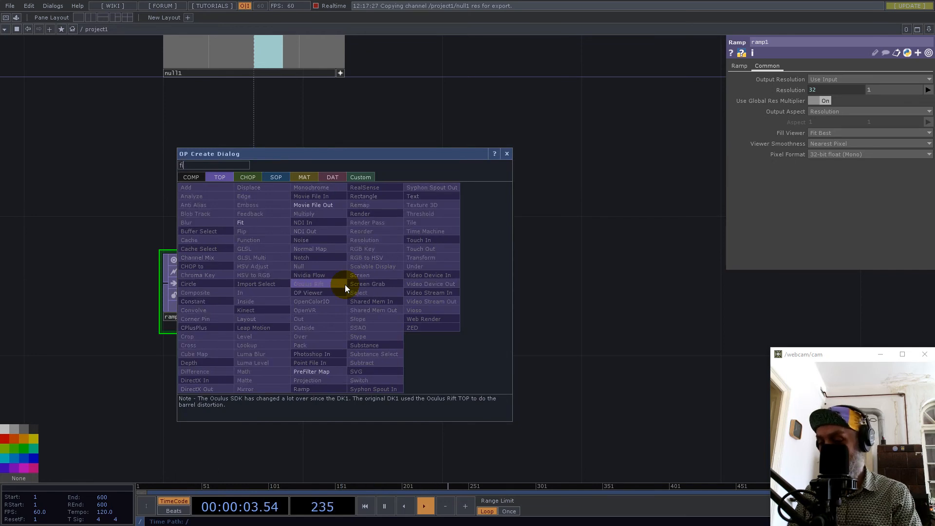
pyautogui.click(256, 224)
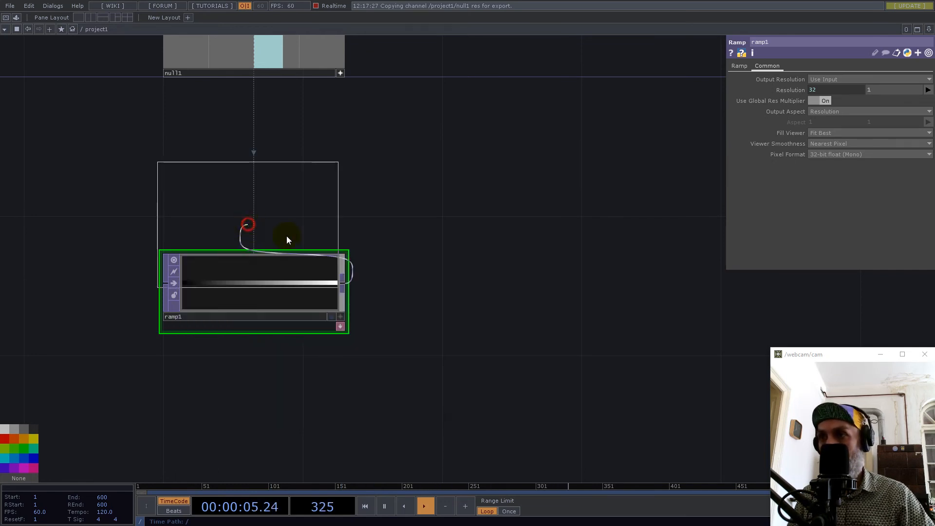
pyautogui.click(475, 287)
# Link both the horizontal and vertical resolution of fit1 to the res channel of null1.
pyautogui.moveTo(524, 143); pyautogui.dragTo(423, 296)
pyautogui.moveTo(172, 152); pyautogui.dragTo(841, 88)
pyautogui.click(210, 130)
pyautogui.moveTo(227, 148); pyautogui.dragTo(878, 91)
pyautogui.click(887, 91)
pyautogui.moveTo(505, 261); pyautogui.dragTo(406, 212)
# Set fit1's fit mode to Fill and both its input and viewer smoothness to Nearest Pixel.
pyautogui.click(733, 67)
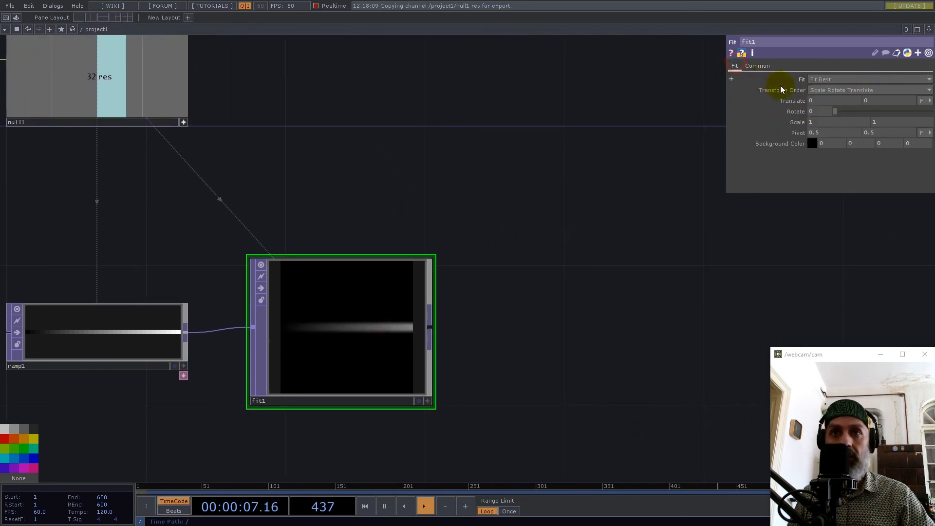
pyautogui.click(821, 79)
pyautogui.click(826, 91)
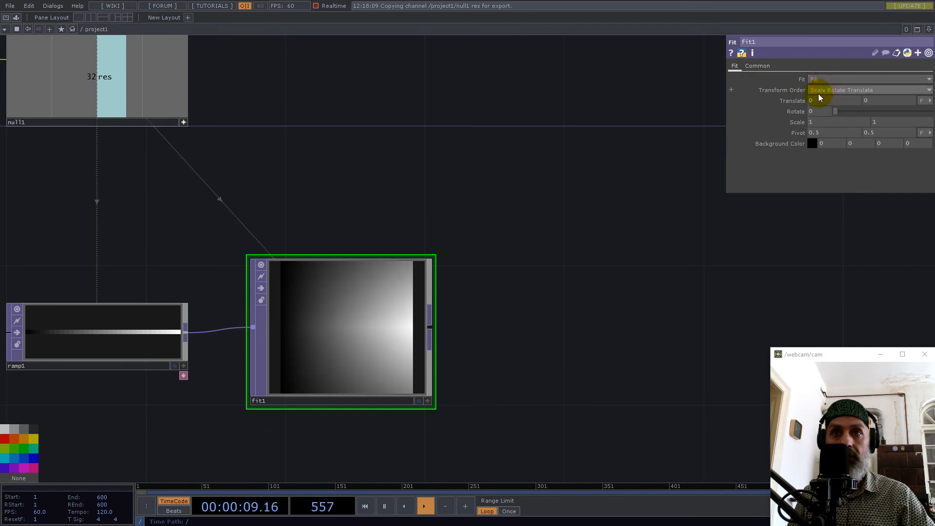
pyautogui.click(764, 66)
pyautogui.click(838, 143)
pyautogui.click(838, 154)
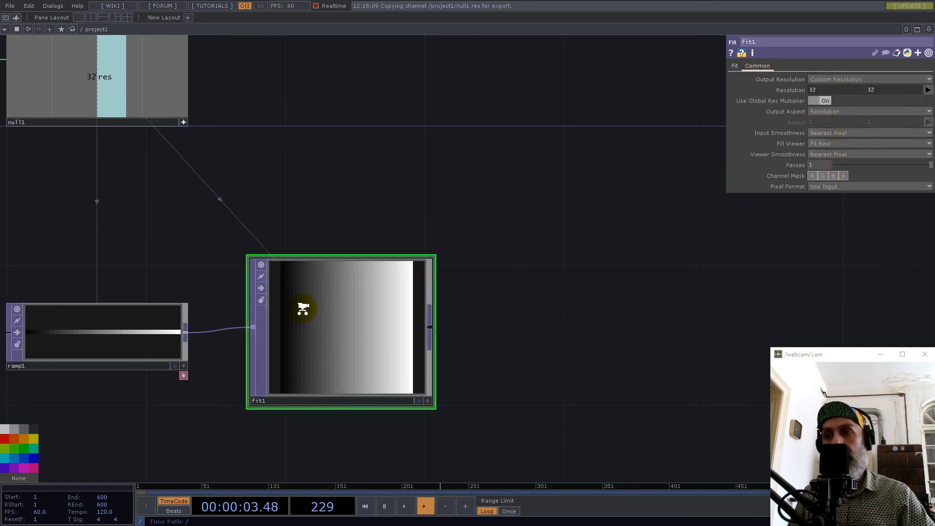
pyautogui.scroll(2, 303, 309)
pyautogui.scroll(-6, 347, 293)
# Split the workspace side by side, make the second pane a geometry viewer and widen the network pane.
pyautogui.moveTo(497, 263); pyautogui.dragTo(394, 288)
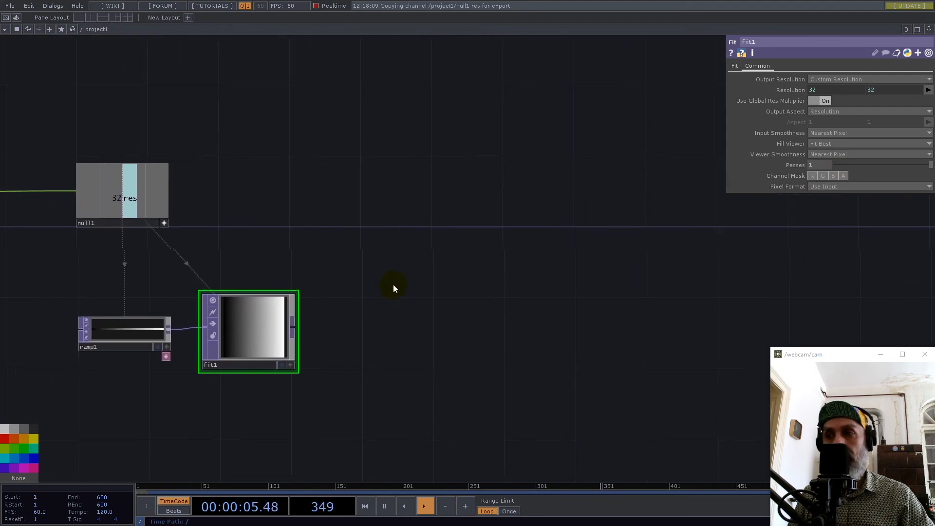
pyautogui.click(928, 30)
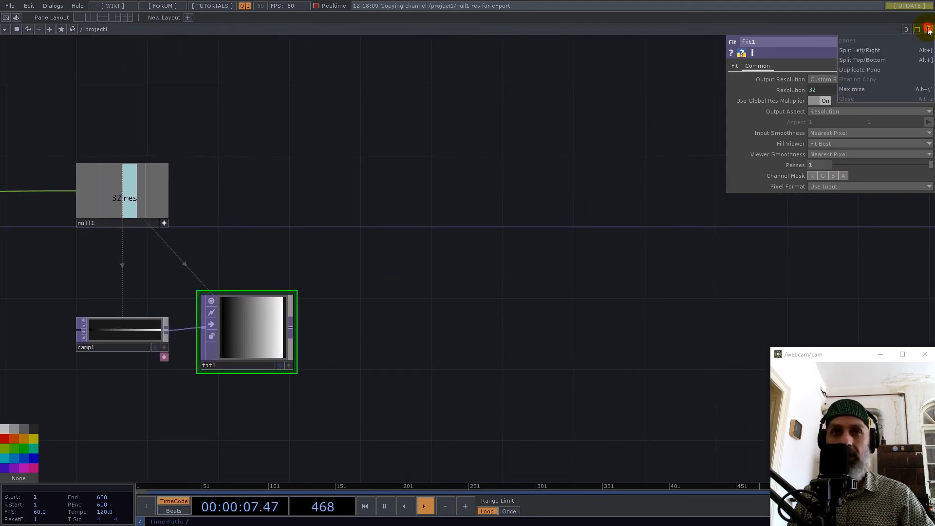
pyautogui.click(864, 51)
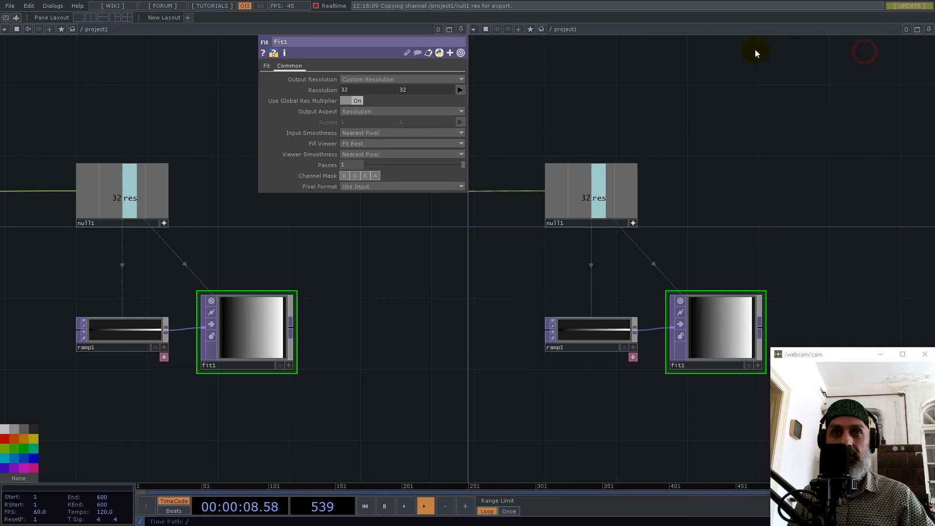
pyautogui.click(474, 29)
pyautogui.click(487, 60)
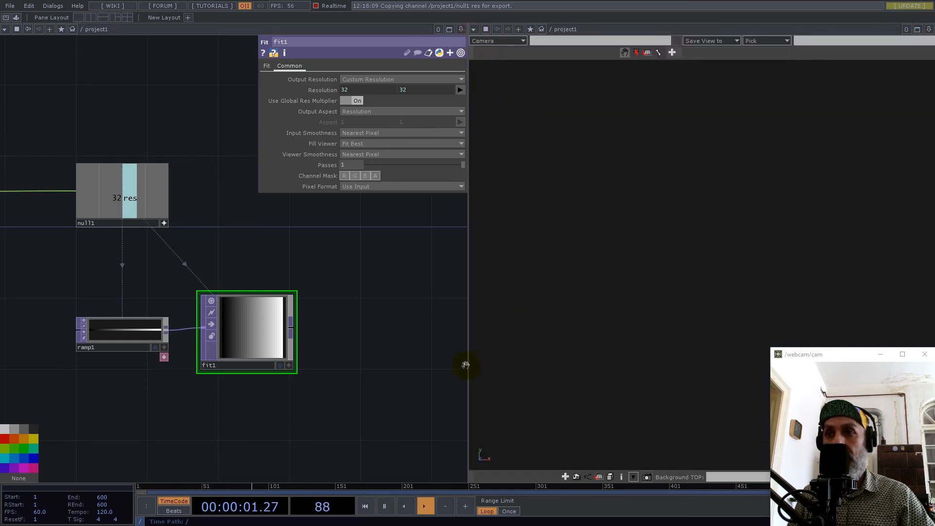
pyautogui.moveTo(468, 368); pyautogui.dragTo(537, 371)
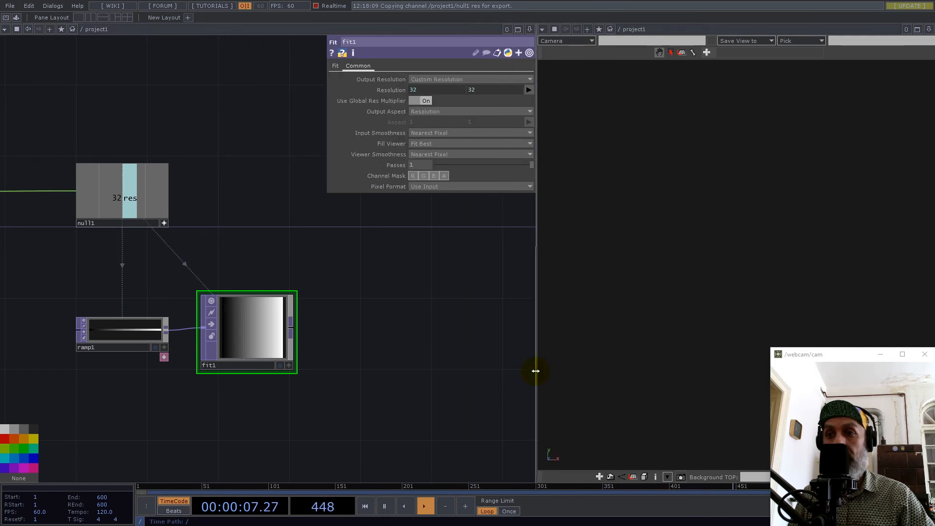
# Add a Box SOP in the empty area below the ramp and fit operators.
pyautogui.moveTo(411, 345); pyautogui.dragTo(411, 277)
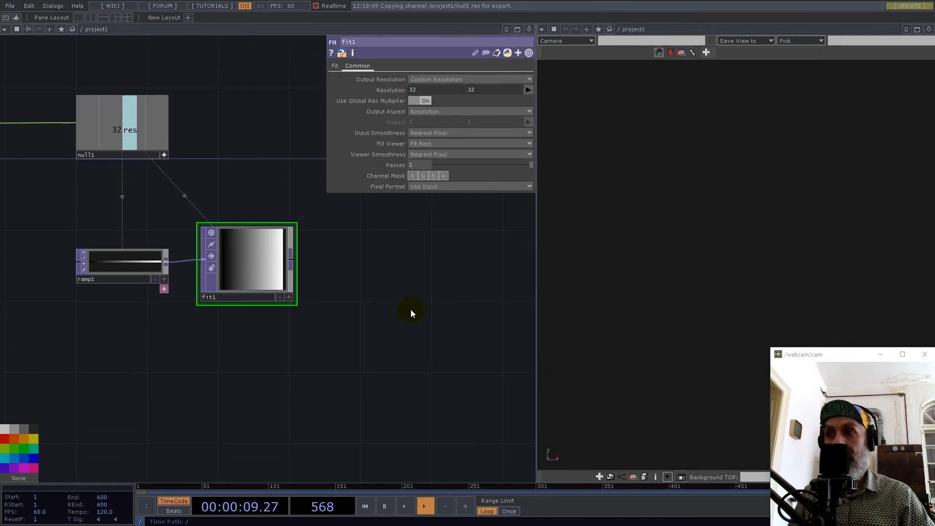
pyautogui.moveTo(305, 317); pyautogui.dragTo(306, 341, button='middle')
pyautogui.moveTo(301, 393); pyautogui.dragTo(291, 332)
pyautogui.press('Tab')
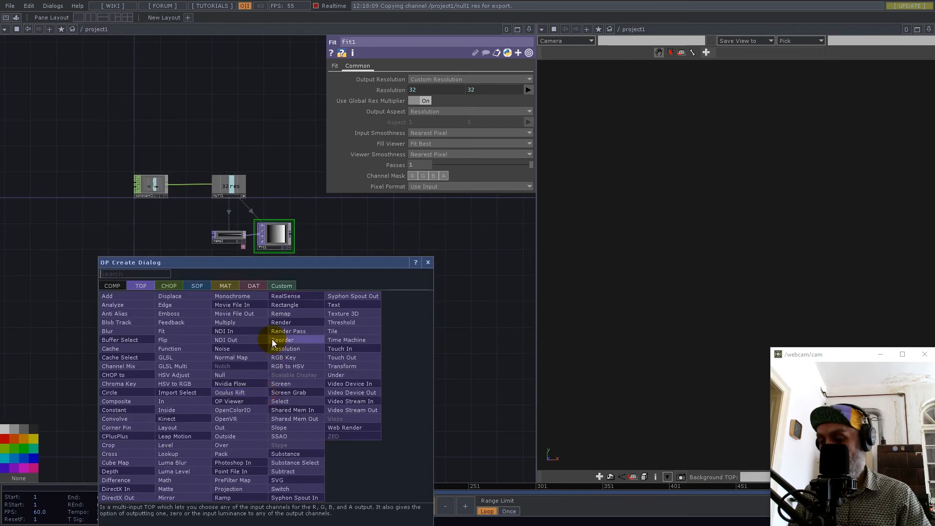
pyautogui.write('be')
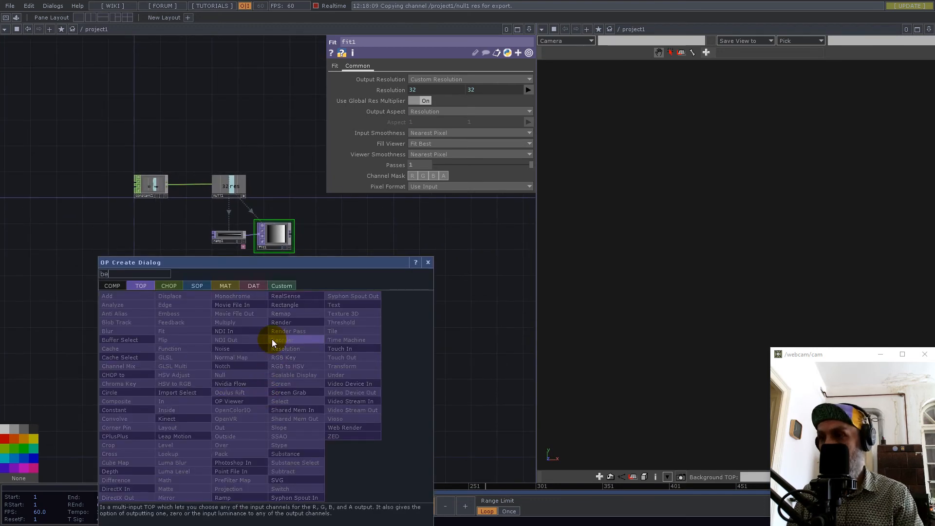
pyautogui.click(197, 287)
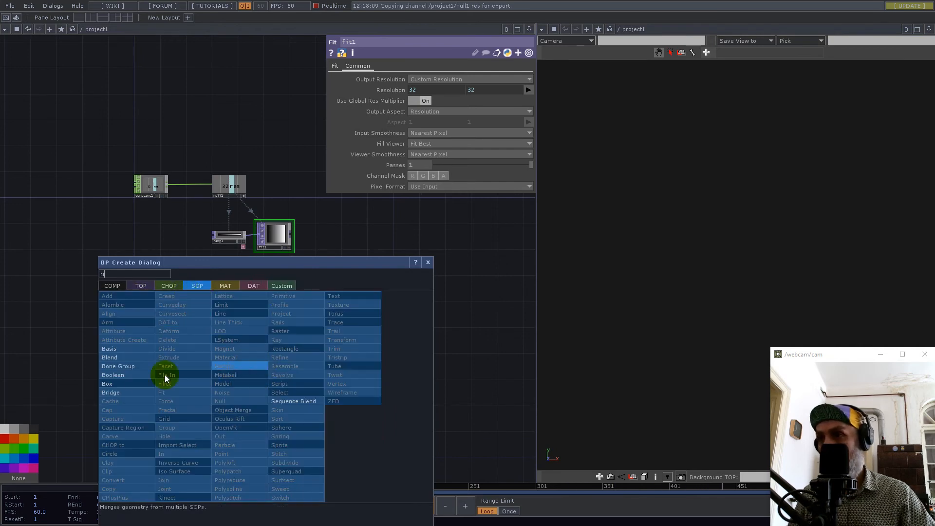
pyautogui.click(108, 383)
pyautogui.click(246, 363)
pyautogui.scroll(5, 279, 370)
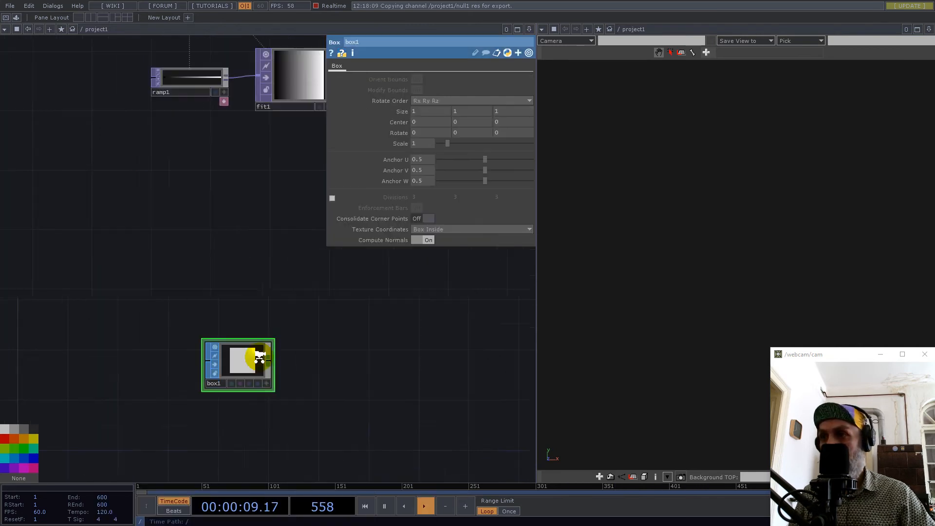
# Append a Material SOP to the output of box1.
pyautogui.press('Tab')
pyautogui.write('ma')
pyautogui.click(247, 330)
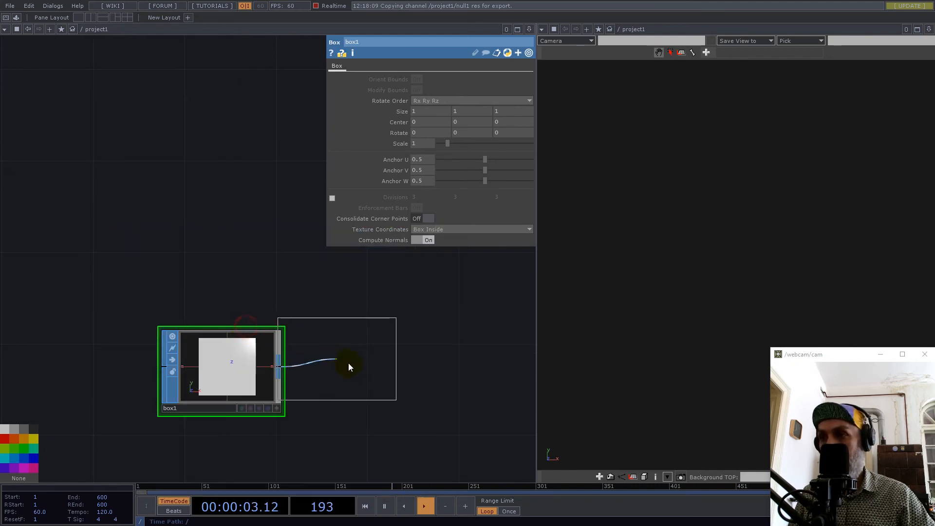
pyautogui.click(356, 378)
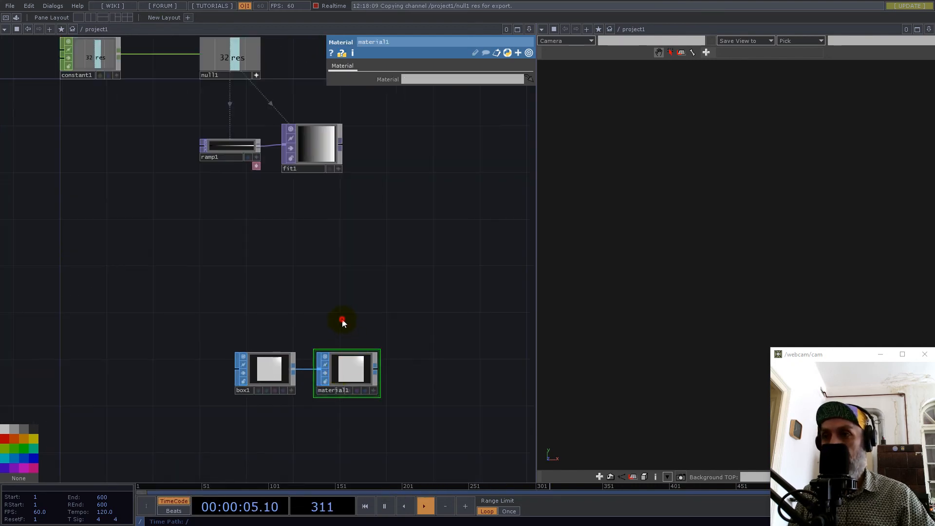
# Add a Constant MAT below material1.
pyautogui.press('Tab')
pyautogui.click(301, 212)
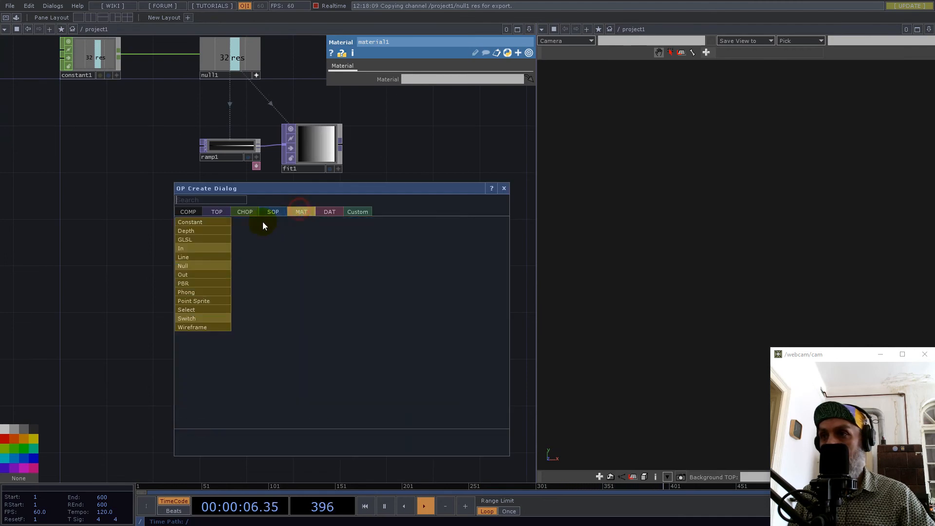
pyautogui.click(205, 222)
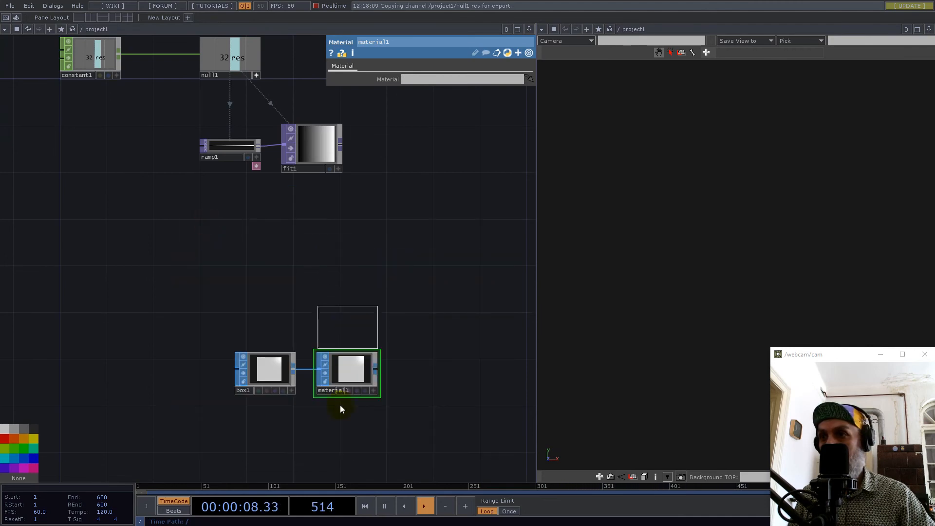
pyautogui.click(348, 431)
pyautogui.moveTo(371, 361); pyautogui.dragTo(262, 322)
pyautogui.click(263, 326)
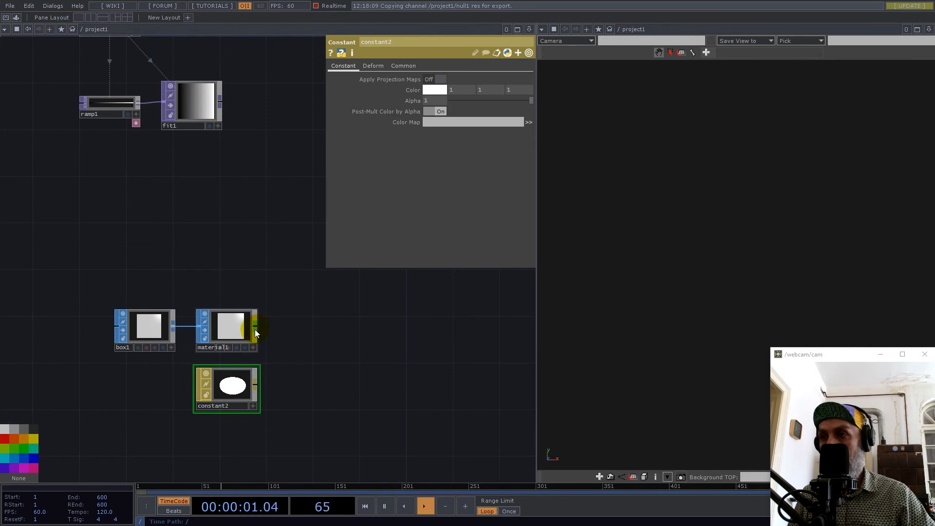
# Add a Movie File In TOP below box1, beside the constant material.
pyautogui.click(130, 399)
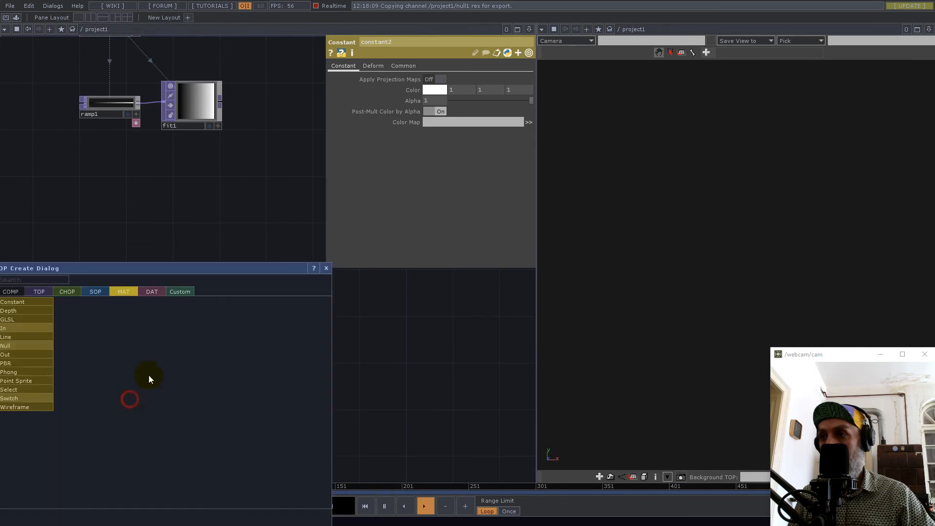
pyautogui.click(41, 297)
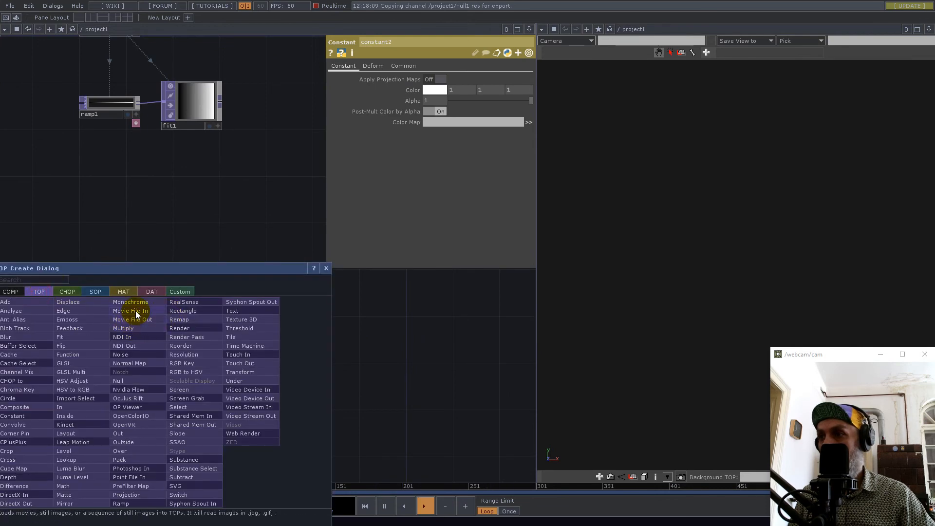
pyautogui.click(135, 310)
pyautogui.click(145, 391)
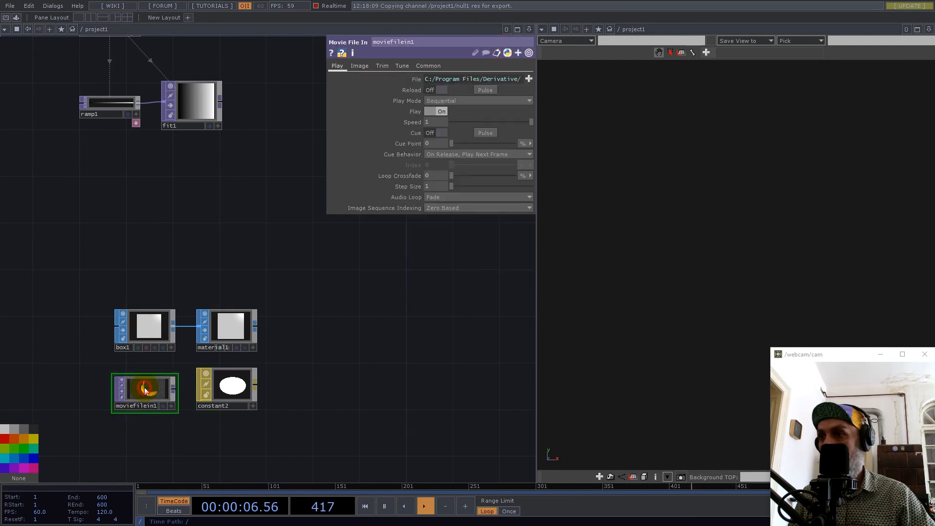
pyautogui.moveTo(152, 389); pyautogui.dragTo(151, 383)
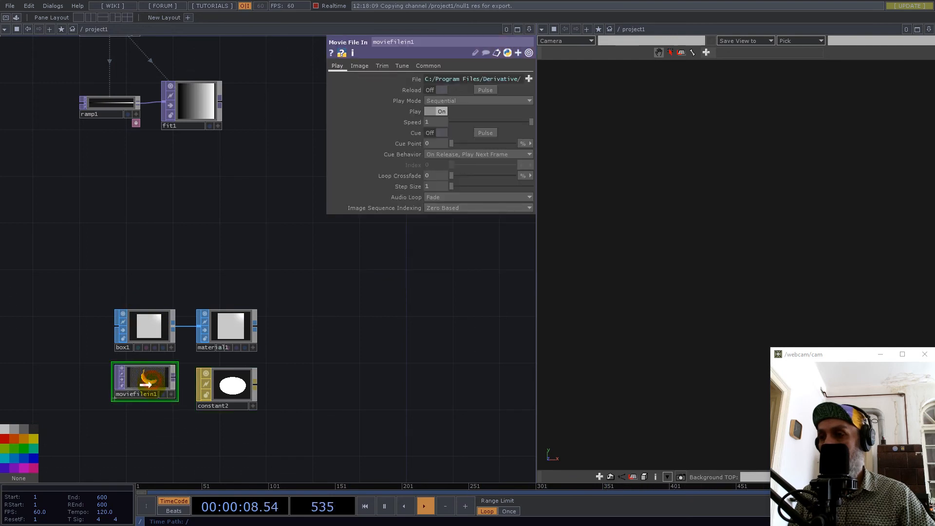
# Load BoxMap.tif from the Samples/Map folder into moviefilein1.
pyautogui.click(529, 79)
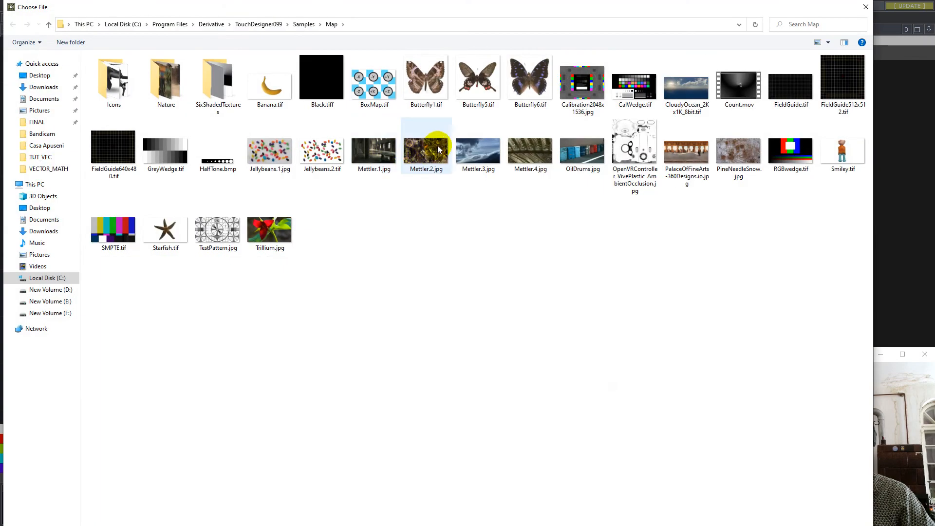
pyautogui.doubleClick(380, 86)
pyautogui.scroll(4, 166, 376)
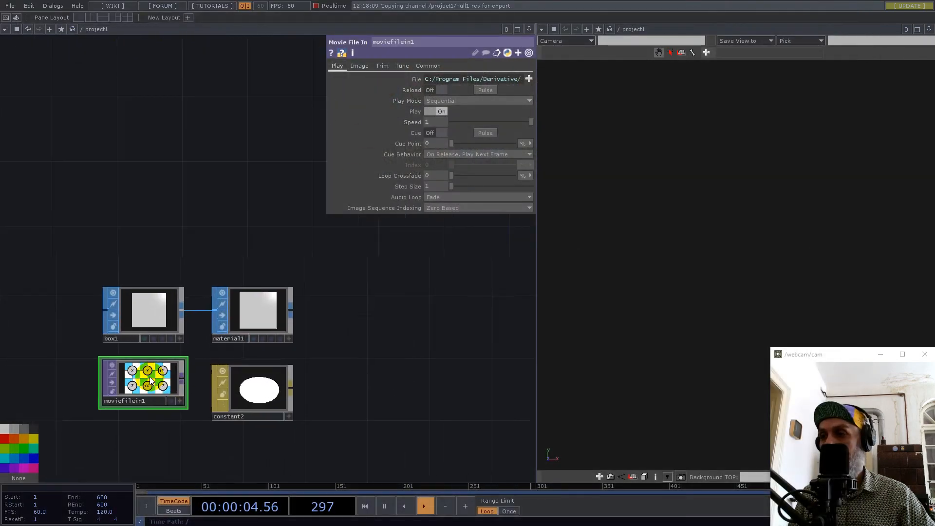
# Use moviefilein1 as the color map of constant2 and assign constant2 as the material of material1.
pyautogui.click(263, 400)
pyautogui.moveTo(146, 382); pyautogui.dragTo(439, 126)
pyautogui.click(263, 306)
pyautogui.moveTo(265, 390); pyautogui.dragTo(411, 80)
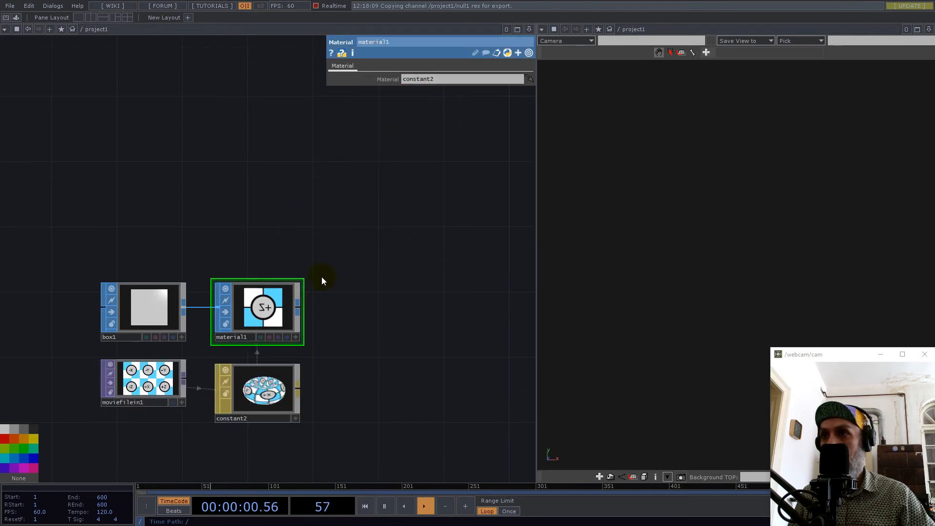
# Turn on material1's display flag and inspect the textured box from an angle in the geometry viewer.
pyautogui.click(287, 338)
pyautogui.moveTo(749, 242); pyautogui.dragTo(621, 326, button='middle')
pyautogui.scroll(-5, 734, 279)
pyautogui.moveTo(770, 272); pyautogui.dragTo(653, 287)
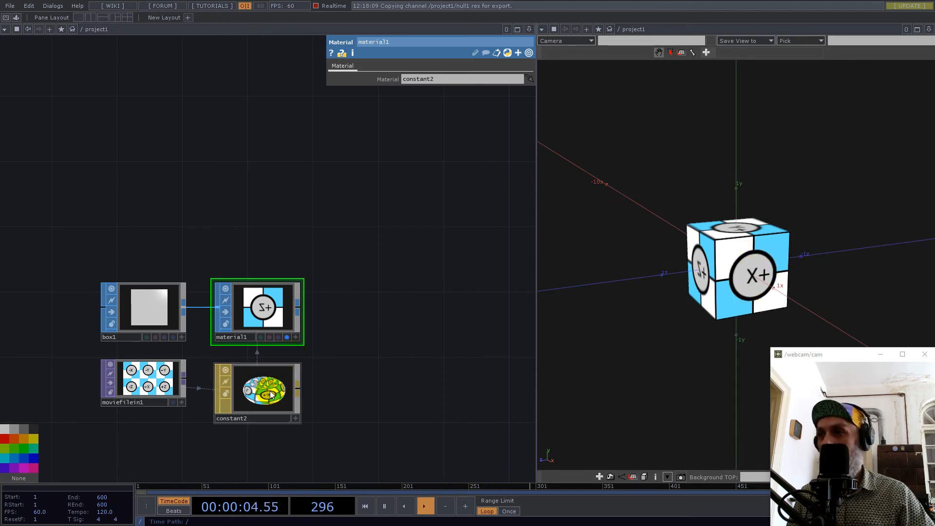
# Set the texture coordinates of box1 to Box Outside.
pyautogui.click(156, 316)
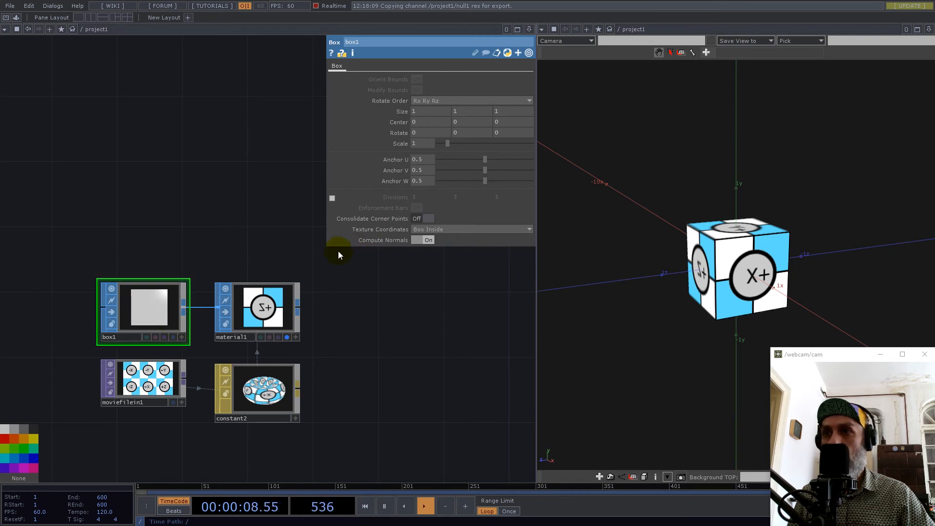
pyautogui.click(442, 230)
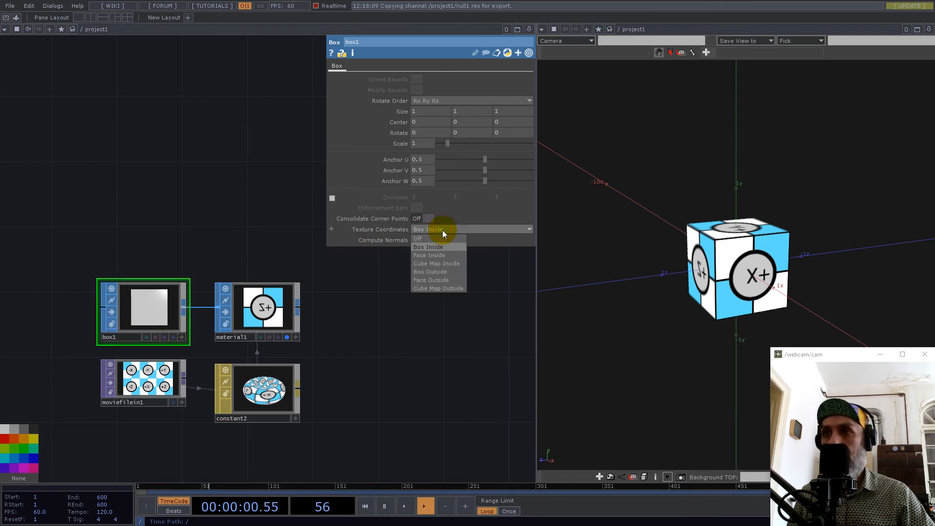
pyautogui.click(430, 273)
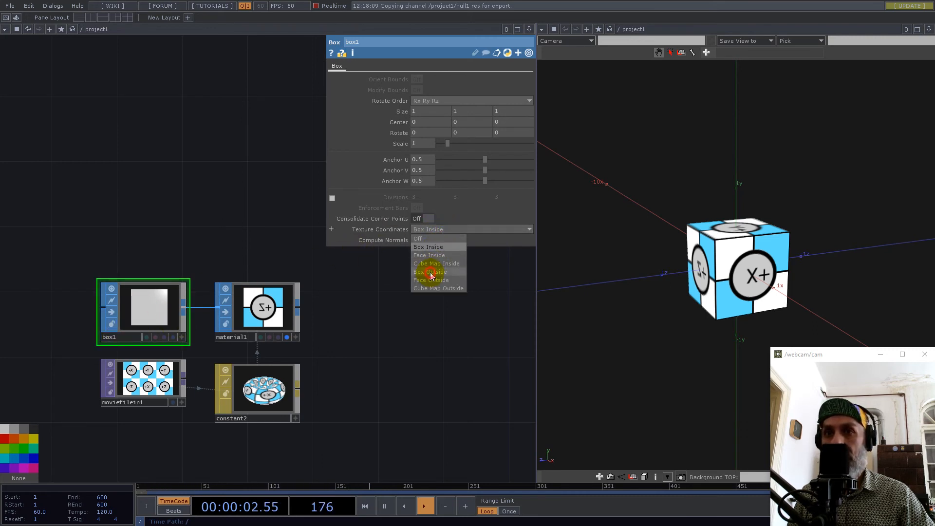
# Set the X center of box1 to -2.5 and view the moved box from an angle in the geometry viewer.
pyautogui.moveTo(698, 267); pyautogui.dragTo(770, 272)
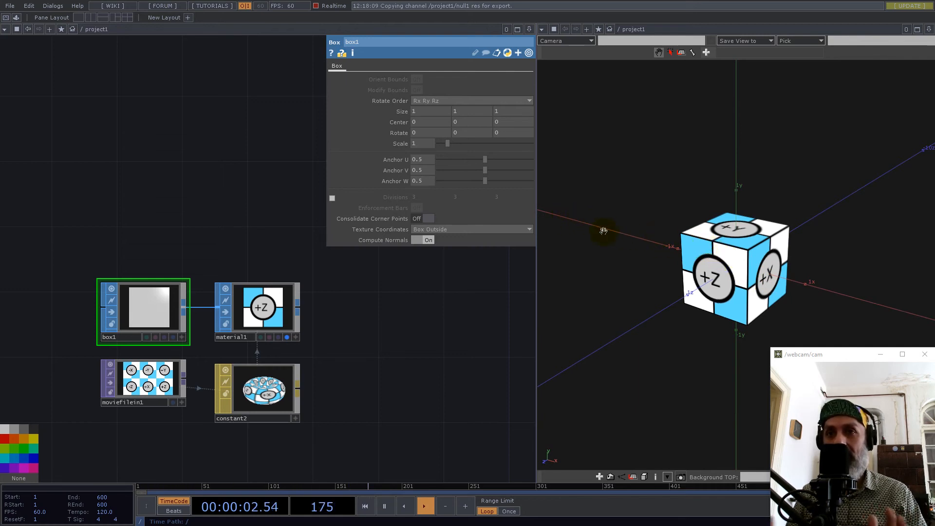
pyautogui.click(142, 314)
pyautogui.click(418, 125)
pyautogui.moveTo(425, 110); pyautogui.dragTo(47, 74, button='middle')
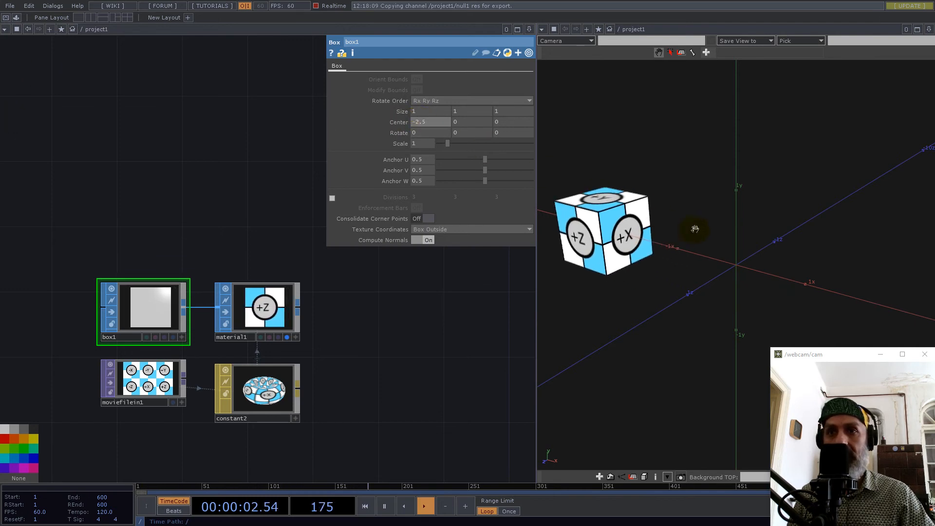
pyautogui.moveTo(695, 229); pyautogui.dragTo(772, 227, button='right')
pyautogui.moveTo(819, 250); pyautogui.dragTo(764, 257)
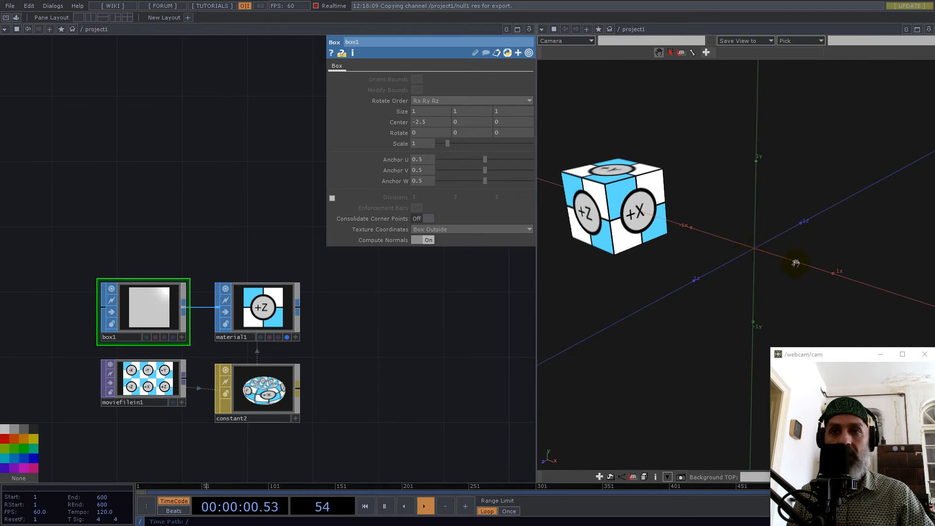
# Open moviefilein1 in its own floating viewer window, enlarge it slightly, and place it next to the geometry viewer.
pyautogui.scroll(-5, 273, 347)
pyautogui.scroll(3, 261, 267)
pyautogui.scroll(3, 261, 265)
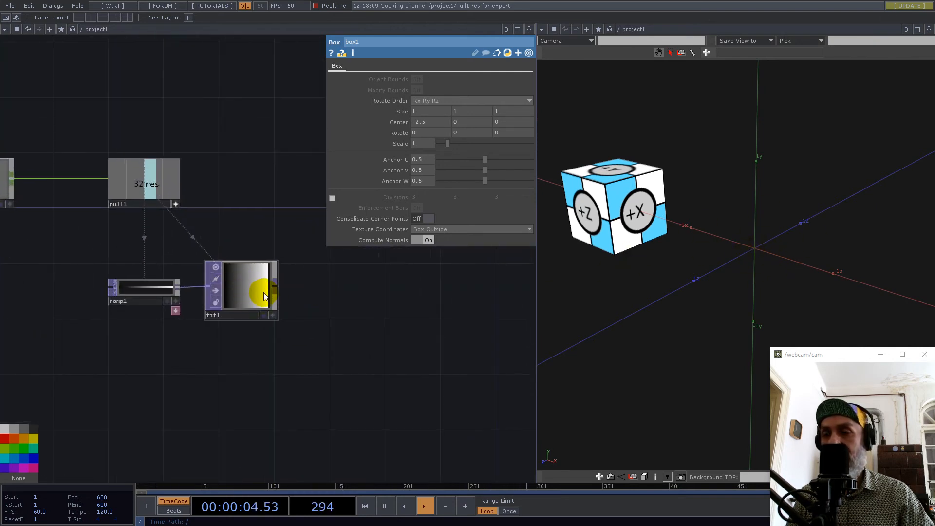
pyautogui.moveTo(379, 301); pyautogui.dragTo(311, 320)
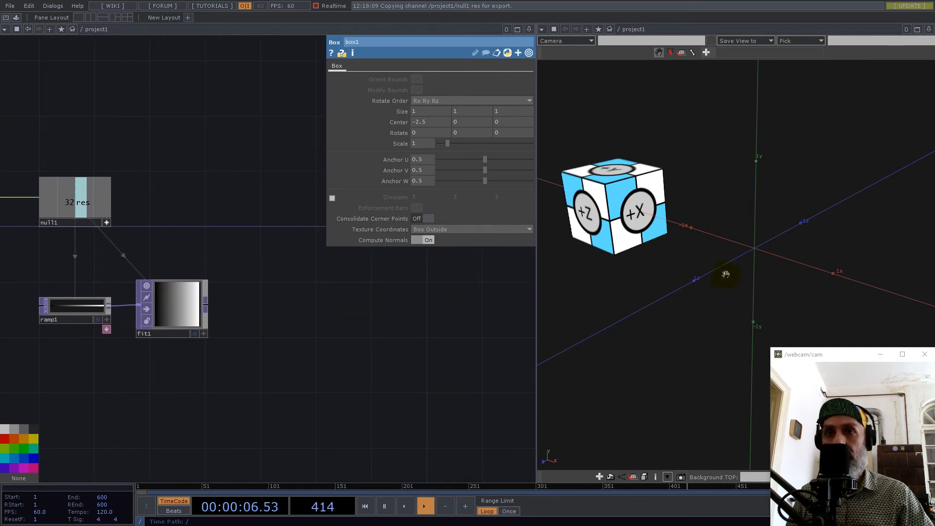
pyautogui.press('h')
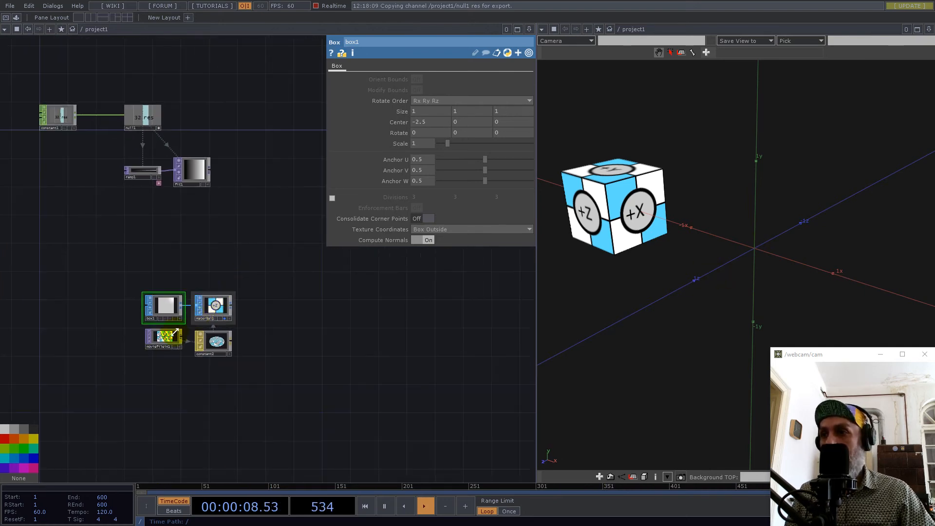
pyautogui.rightClick(178, 332)
pyautogui.click(193, 327)
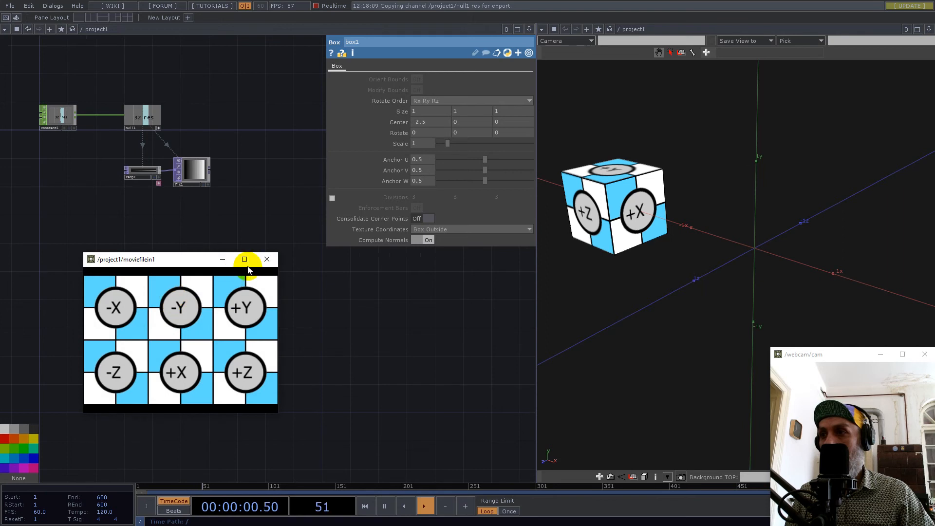
pyautogui.moveTo(278, 252)
pyautogui.mouseDown()
pyautogui.moveTo(313, 240)
pyautogui.moveTo(272, 254)
pyautogui.mouseUp()
pyautogui.moveTo(182, 265); pyautogui.dragTo(437, 302)
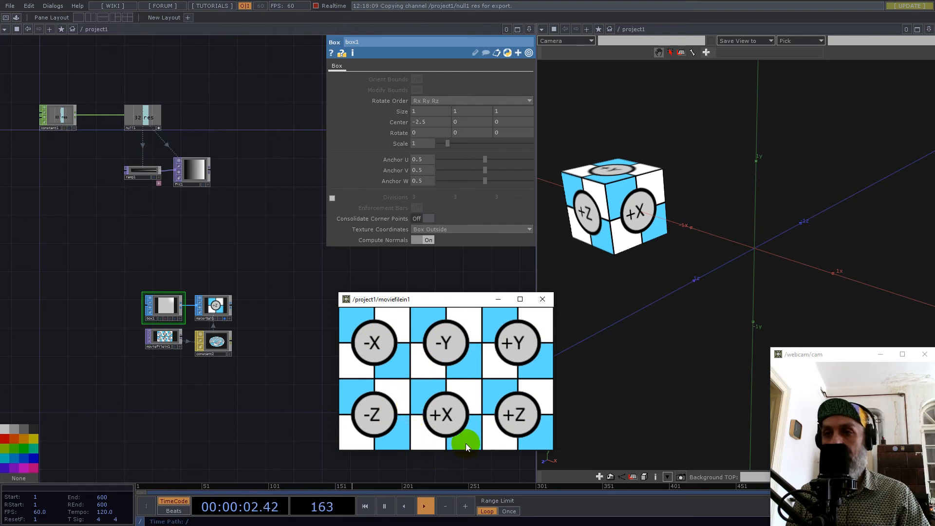
# Orbit the geometry viewer to face the box's +X side, keeping the floating moviefilein1 window alongside for comparison.
pyautogui.moveTo(820, 287); pyautogui.dragTo(780, 263)
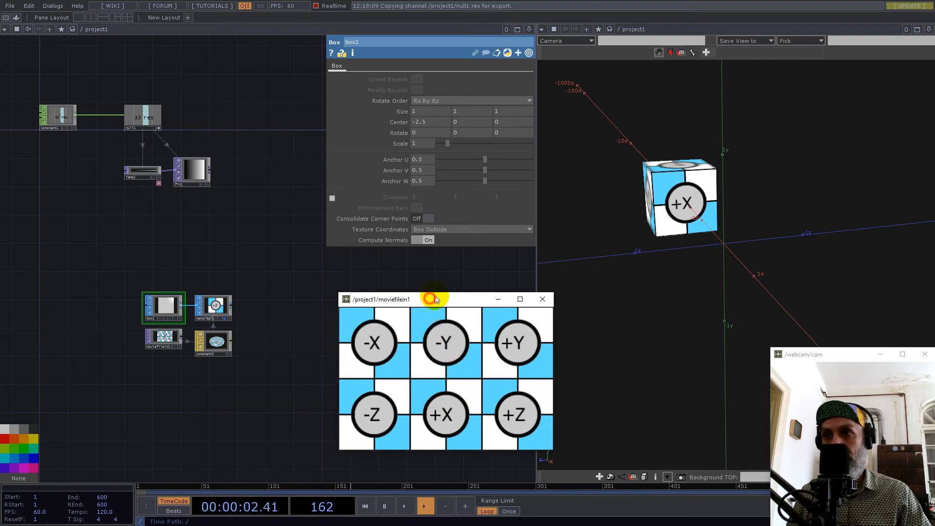
pyautogui.moveTo(430, 301); pyautogui.dragTo(472, 264)
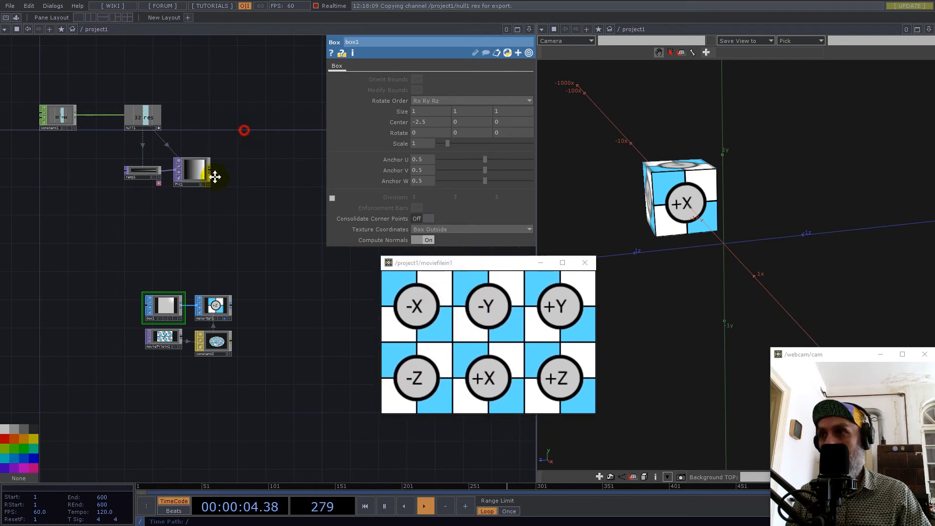
pyautogui.moveTo(239, 152); pyautogui.dragTo(193, 246)
pyautogui.moveTo(734, 302); pyautogui.dragTo(722, 288)
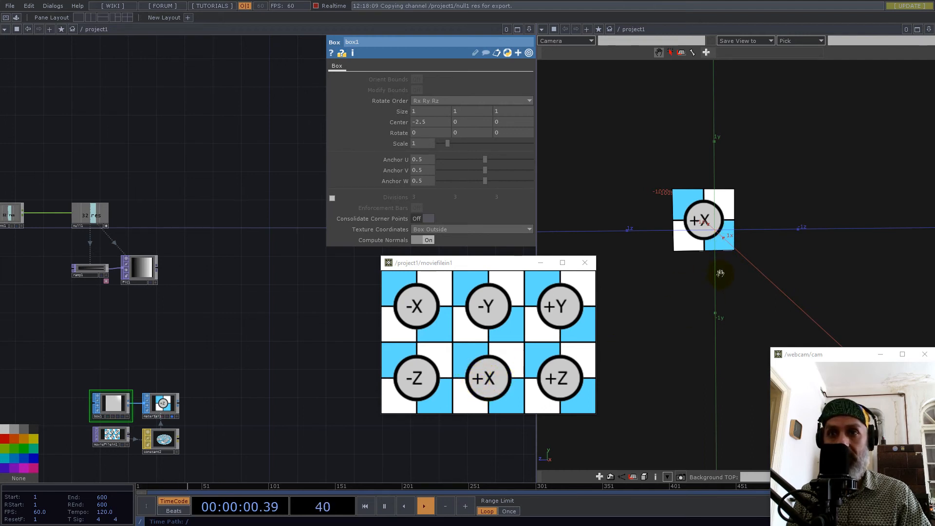
pyautogui.moveTo(766, 269); pyautogui.dragTo(811, 252)
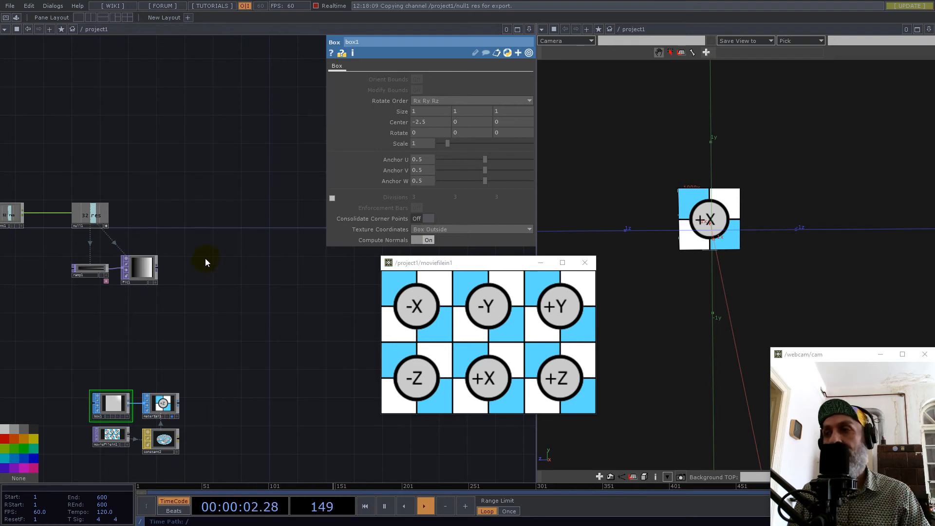
# Append a Reorder TOP to fit1's output and place it well clear of fit1 to leave room between them.
pyautogui.scroll(2, 123, 273)
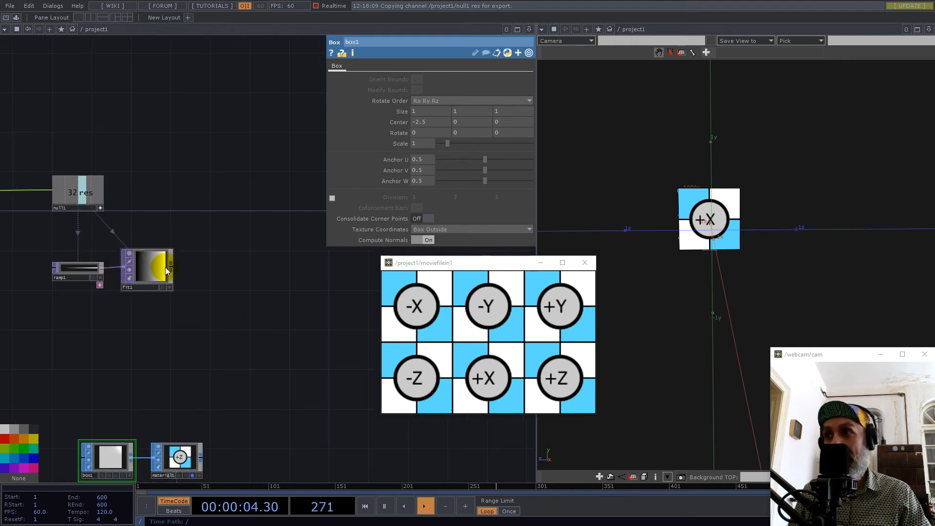
pyautogui.scroll(2, 165, 267)
pyautogui.moveTo(223, 301); pyautogui.dragTo(317, 351)
pyautogui.scroll(2, 245, 334)
pyautogui.scroll(-4, 95, 315)
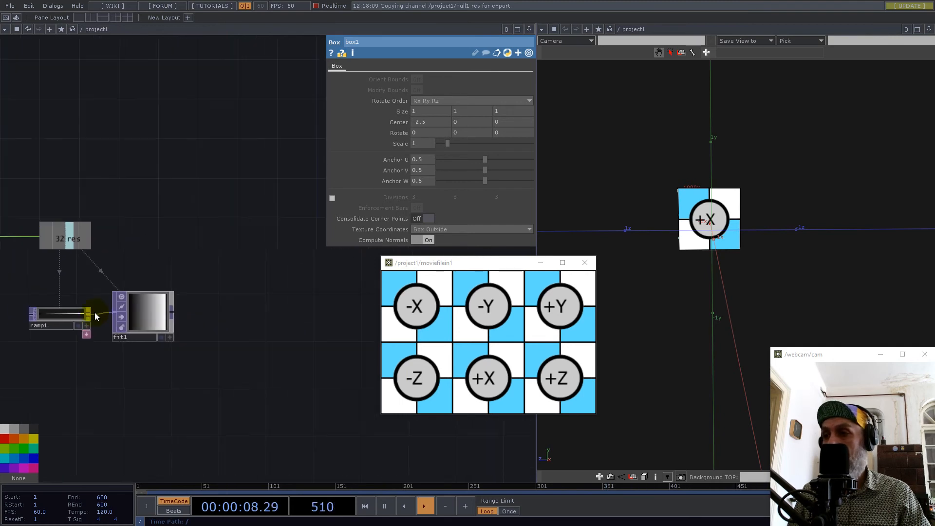
pyautogui.scroll(-2, 95, 315)
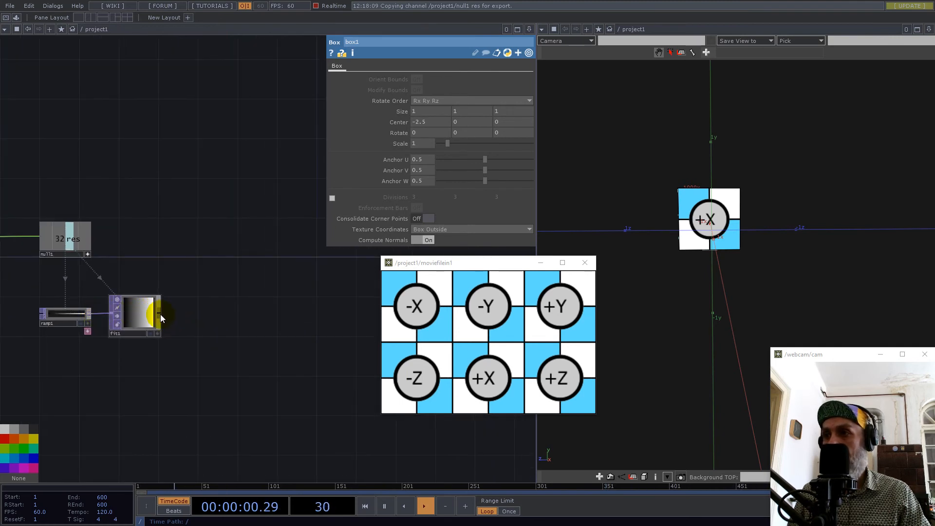
pyautogui.rightClick(159, 315)
pyautogui.write('re')
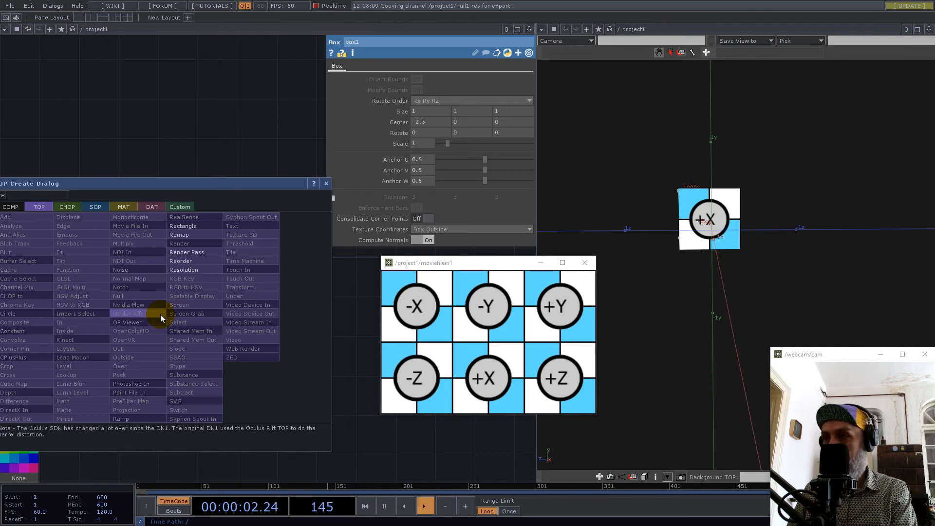
pyautogui.click(184, 260)
pyautogui.click(286, 270)
pyautogui.moveTo(280, 358); pyautogui.dragTo(274, 401)
pyautogui.moveTo(274, 309); pyautogui.dragTo(295, 307)
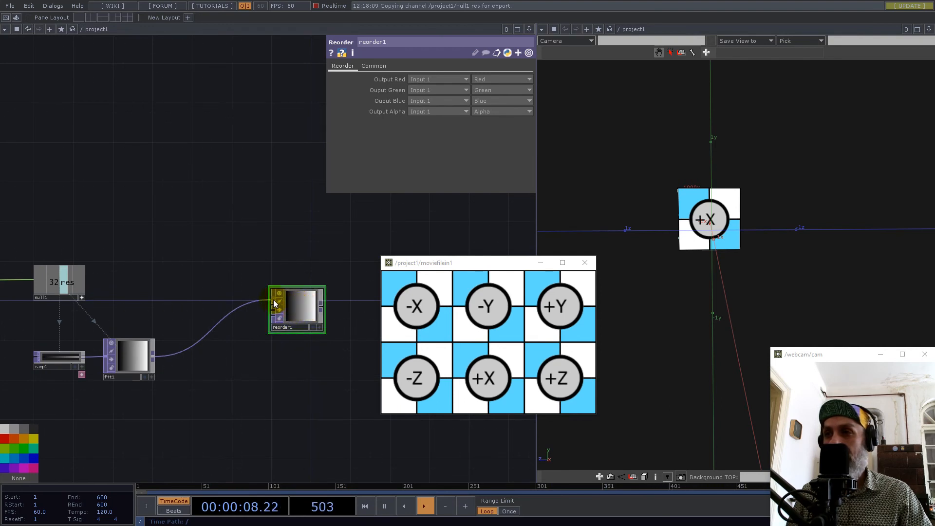
# Branch a Flip TOP off fit1's output, place it between fit1 and reorder1, and turn on Flip X.
pyautogui.scroll(4, 273, 300)
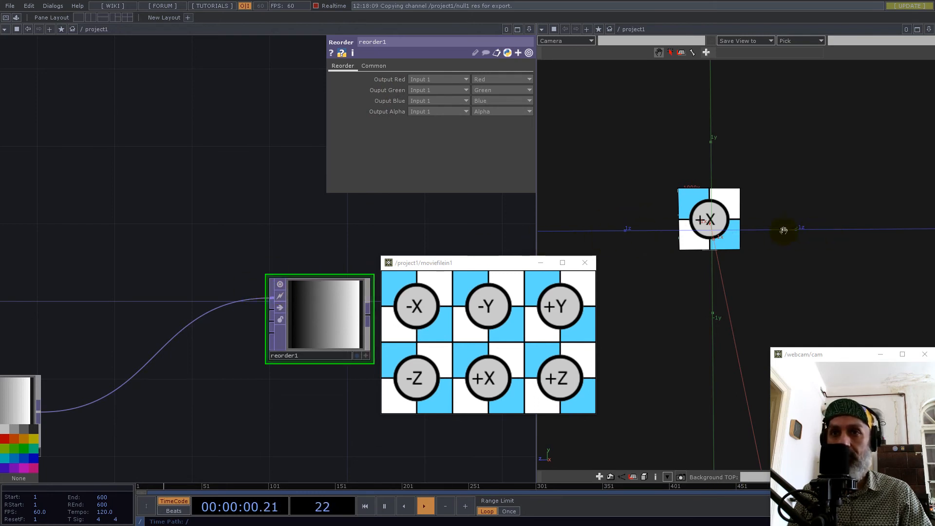
pyautogui.moveTo(173, 255); pyautogui.dragTo(275, 188)
pyautogui.scroll(-5, 201, 291)
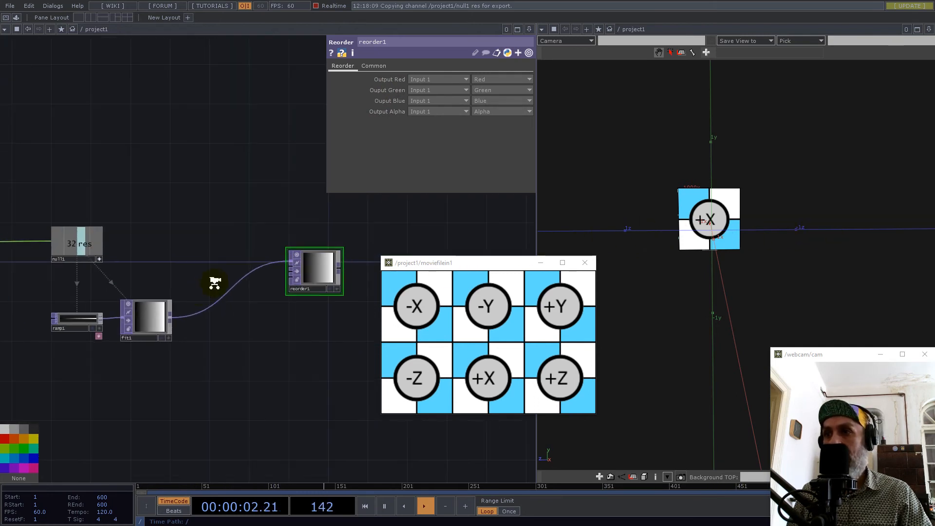
pyautogui.scroll(2, 215, 283)
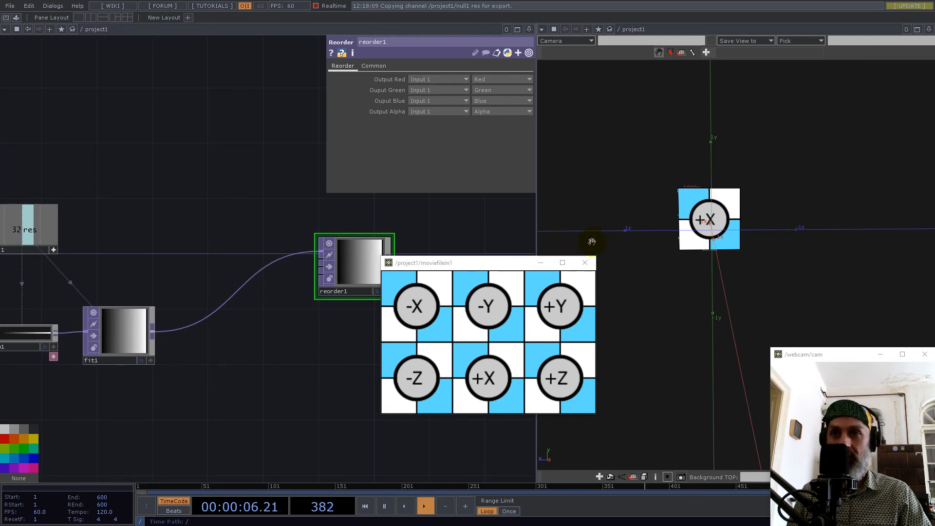
pyautogui.rightClick(154, 331)
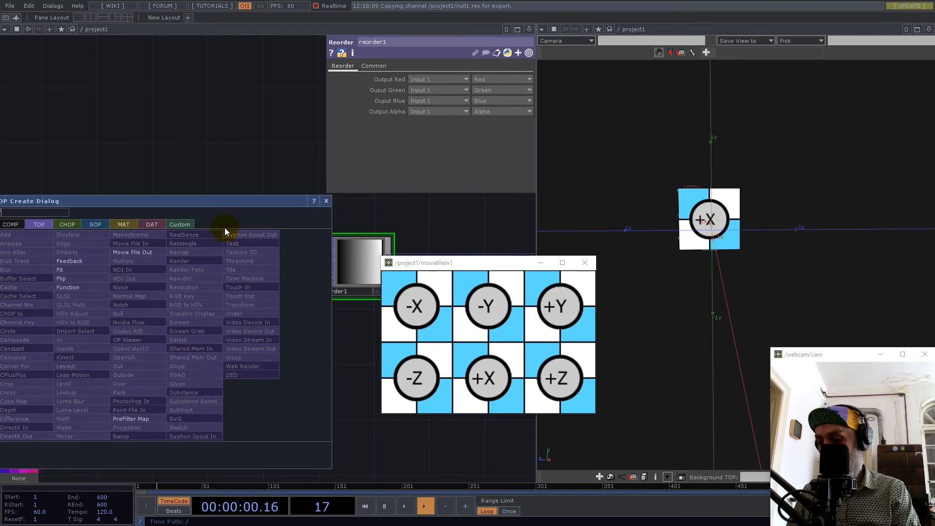
pyautogui.click(63, 279)
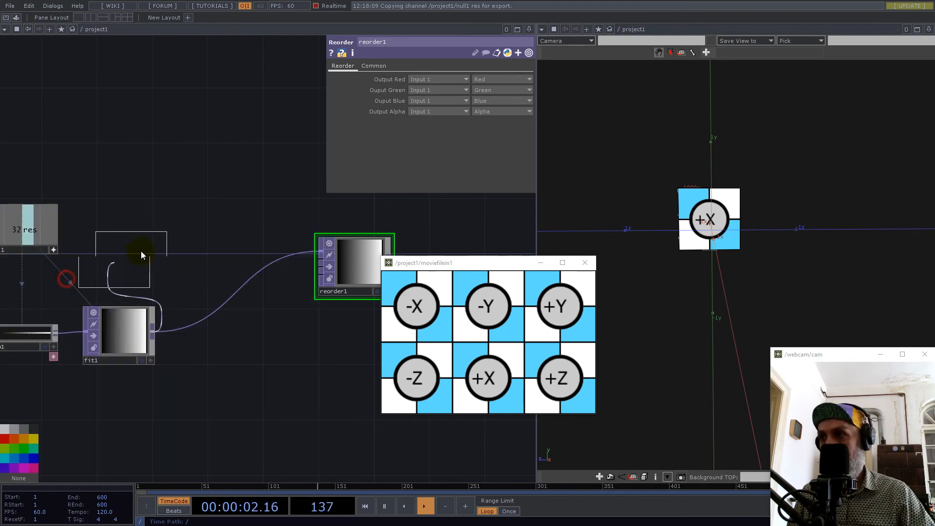
pyautogui.click(194, 255)
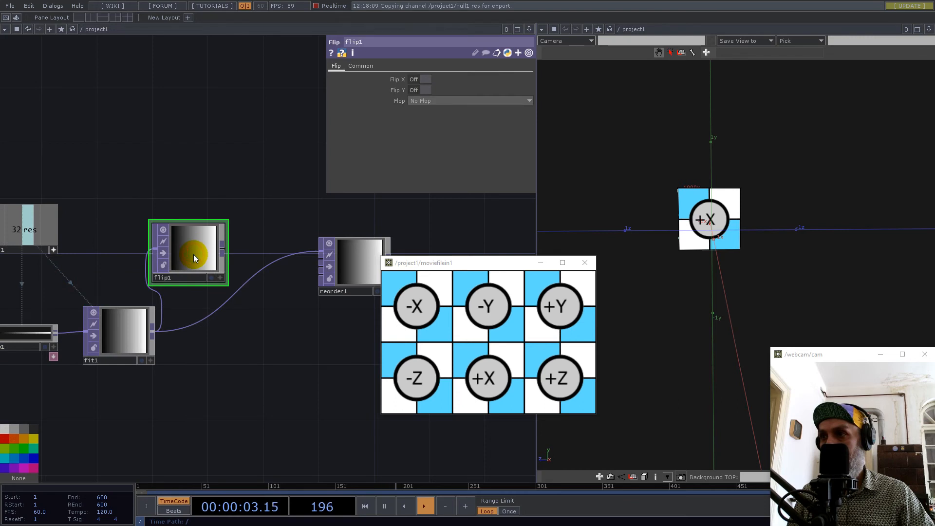
pyautogui.click(428, 79)
# Connect flip1's output to the first input of reorder1 in place of fit1 and space the two nodes out.
pyautogui.click(223, 249)
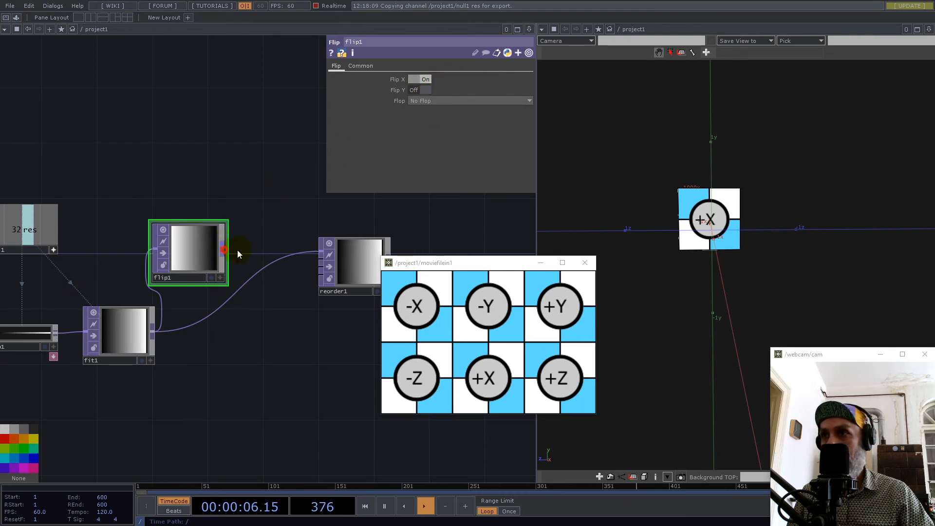
pyautogui.click(271, 265)
pyautogui.moveTo(199, 253); pyautogui.dragTo(238, 265)
pyautogui.moveTo(307, 217); pyautogui.dragTo(324, 234)
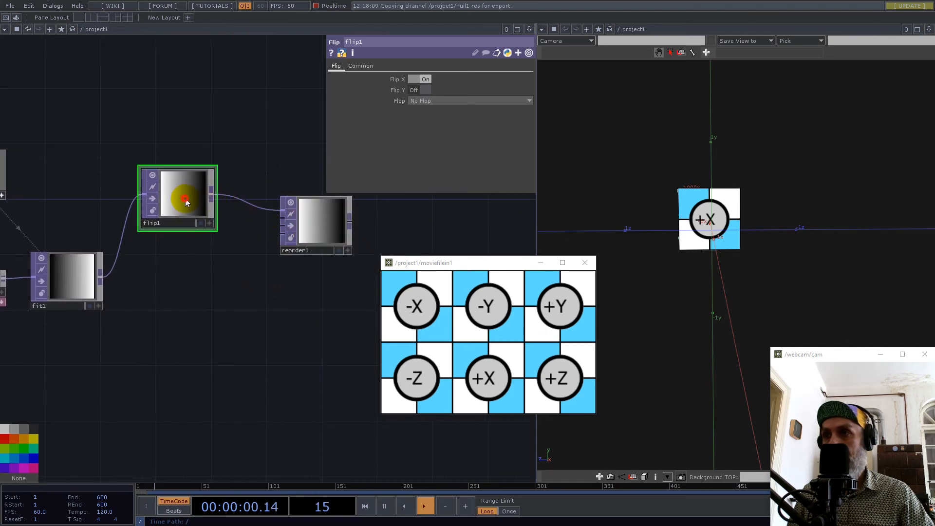
pyautogui.moveTo(186, 202); pyautogui.dragTo(199, 202)
pyautogui.moveTo(320, 224); pyautogui.dragTo(334, 224)
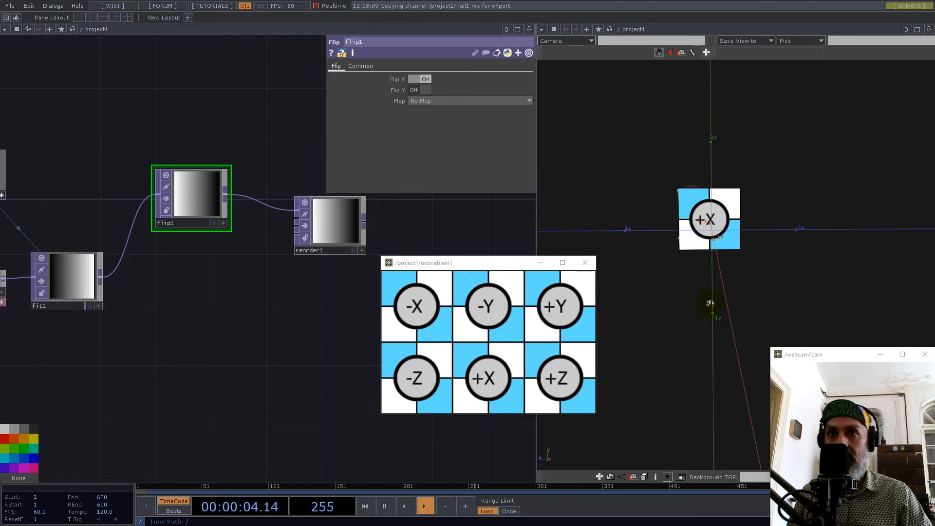
# Branch a second Flip TOP off fit1, set its Flop to Bottom Left, and place it directly below fit1.
pyautogui.moveTo(163, 329); pyautogui.dragTo(209, 277)
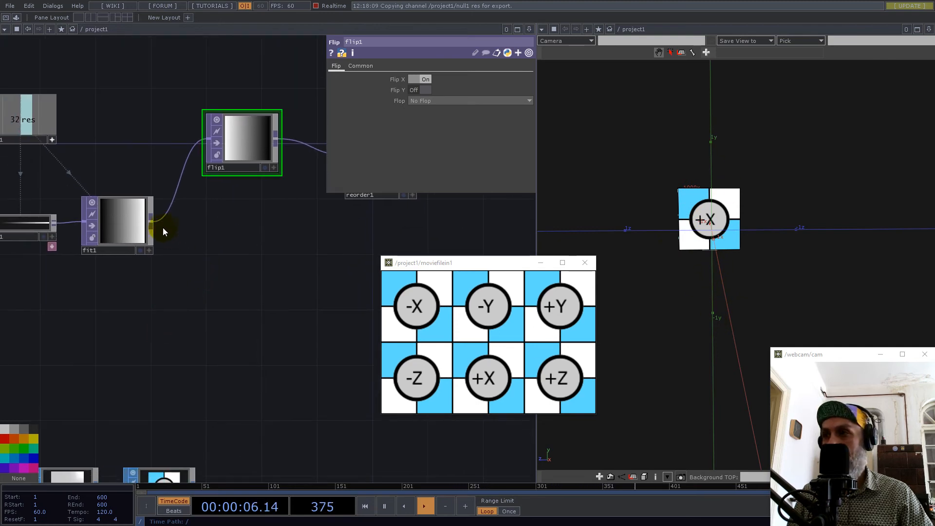
pyautogui.rightClick(150, 222)
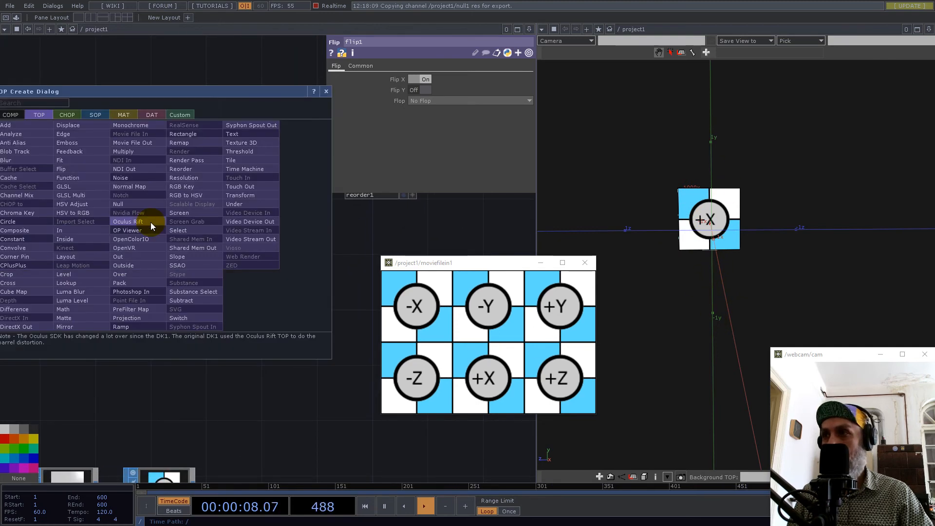
pyautogui.write('fli')
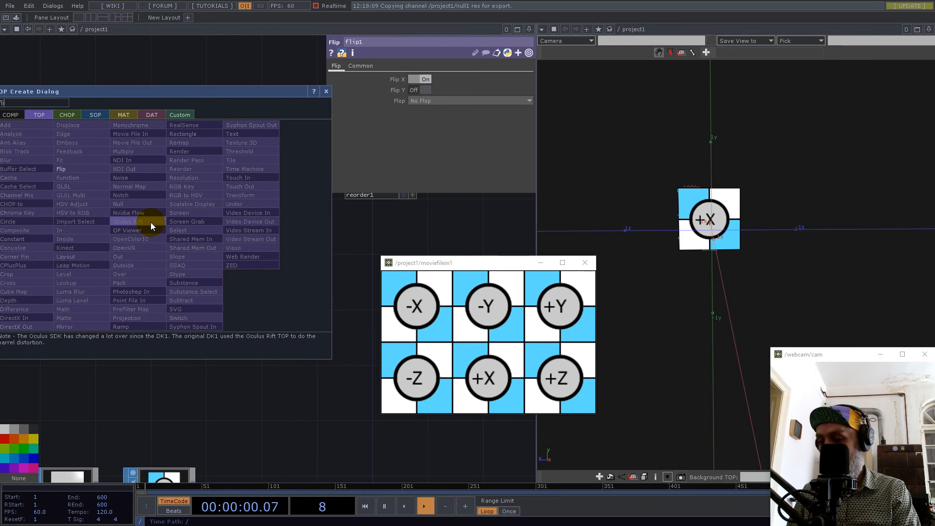
pyautogui.click(61, 169)
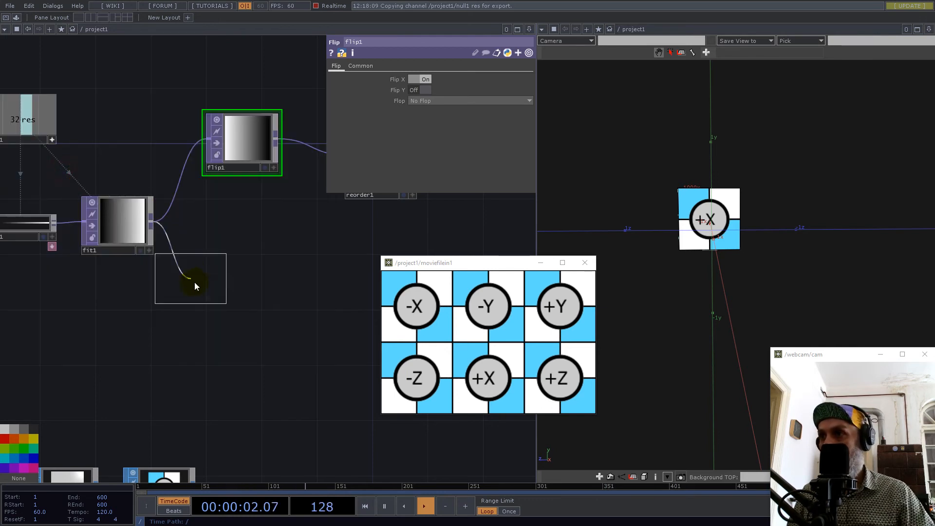
pyautogui.click(195, 265)
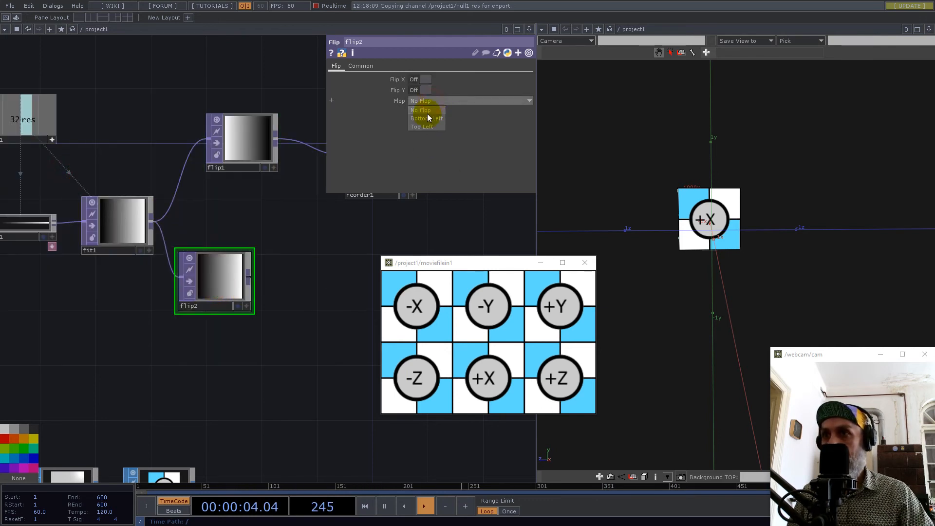
pyautogui.click(427, 118)
pyautogui.moveTo(221, 283); pyautogui.dragTo(128, 310)
pyautogui.click(116, 223)
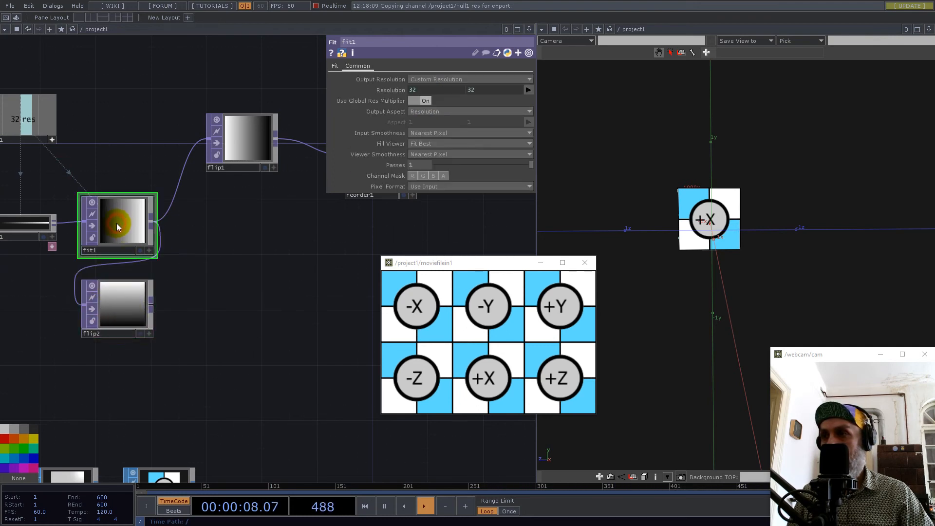
pyautogui.moveTo(249, 150)
pyautogui.mouseDown()
pyautogui.moveTo(206, 164)
pyautogui.moveTo(228, 151)
pyautogui.moveTo(248, 160)
pyautogui.mouseUp()
# Append a third Flip TOP to flip2's output, place it beyond and below flip2, and turn on Flip Y.
pyautogui.moveTo(231, 298); pyautogui.dragTo(232, 165)
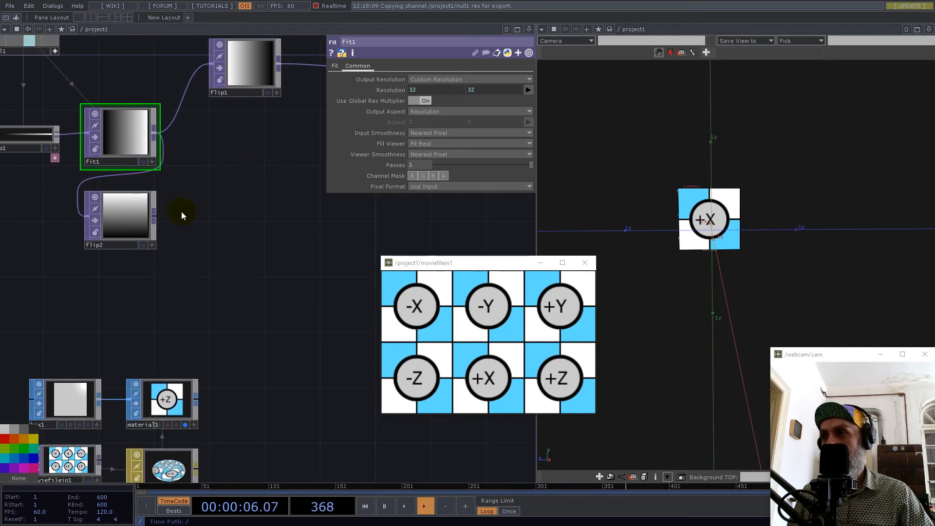
pyautogui.rightClick(156, 215)
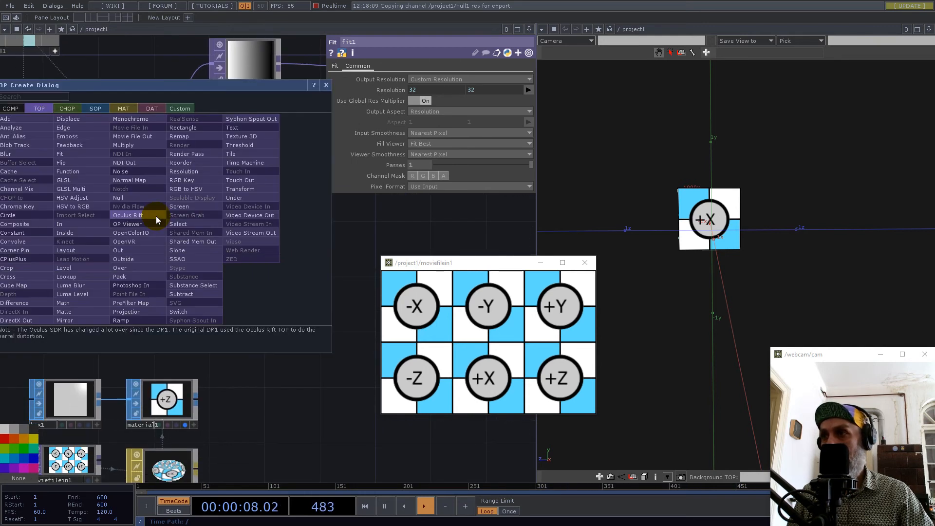
pyautogui.write('flip')
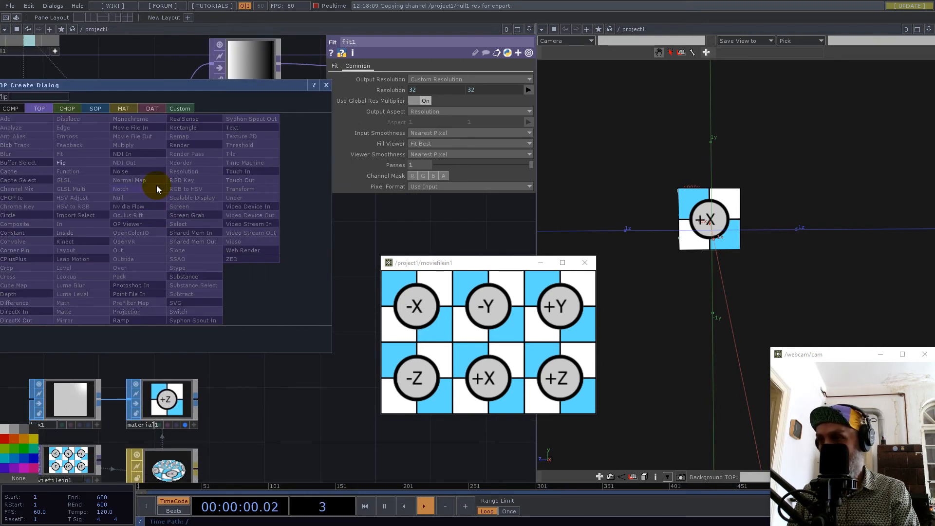
pyautogui.click(69, 164)
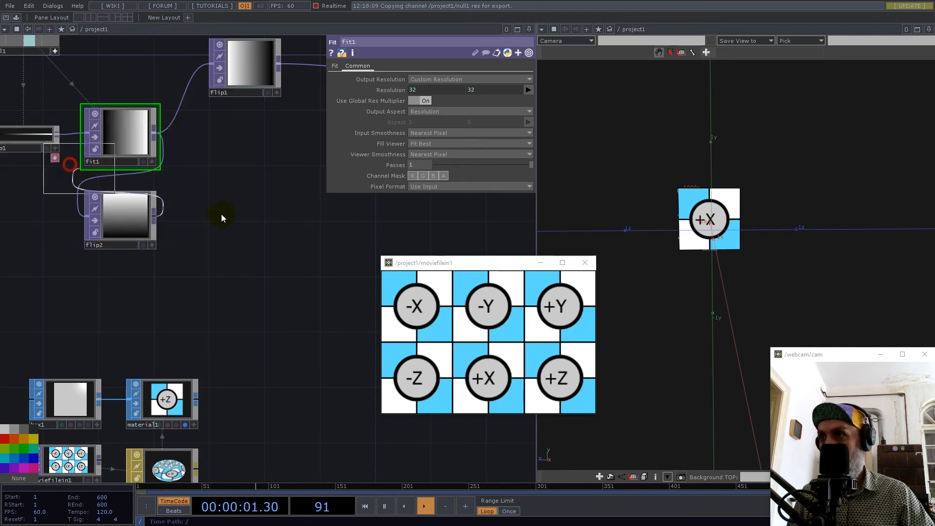
pyautogui.click(242, 301)
pyautogui.moveTo(247, 303); pyautogui.dragTo(247, 287)
pyautogui.moveTo(261, 192); pyautogui.dragTo(288, 211)
pyautogui.click(279, 295)
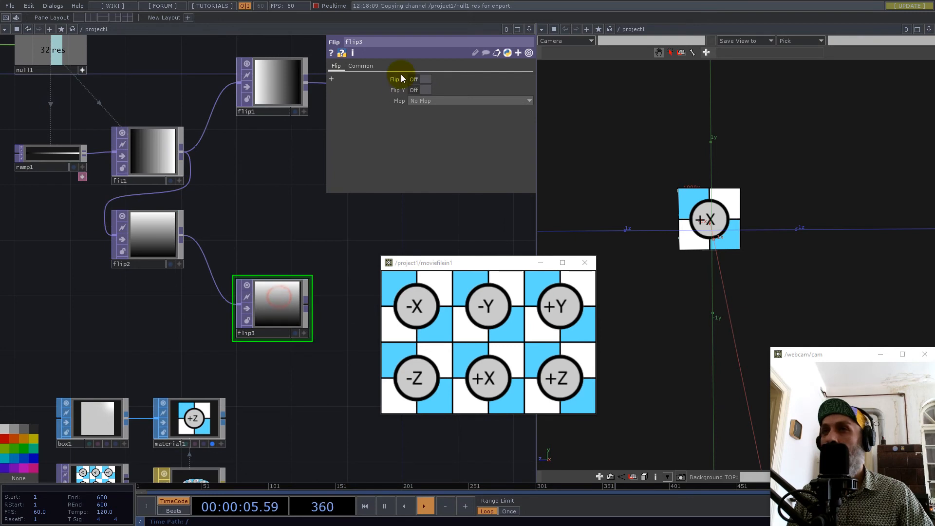
pyautogui.click(429, 90)
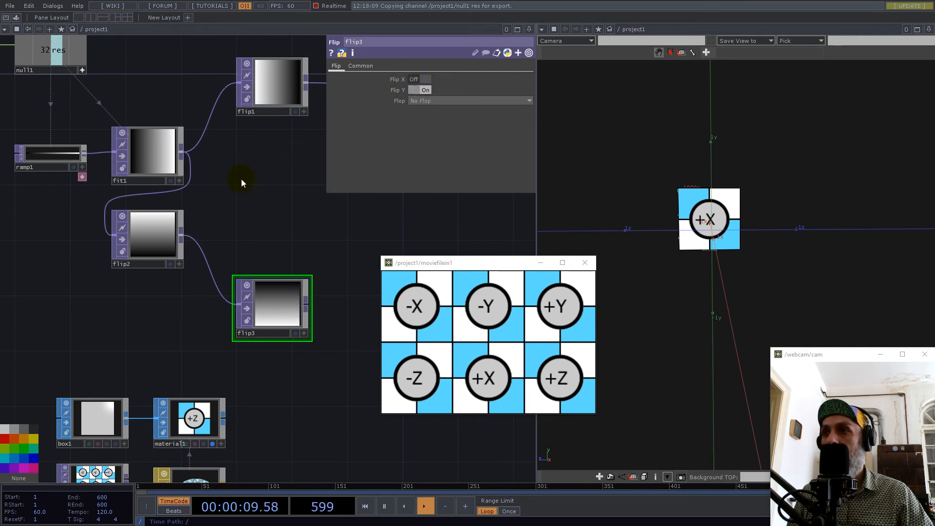
# Connect flip2's output to the second input of reorder1, keeping flip1 on the first input.
pyautogui.scroll(-4, 149, 241)
pyautogui.scroll(-1, 149, 241)
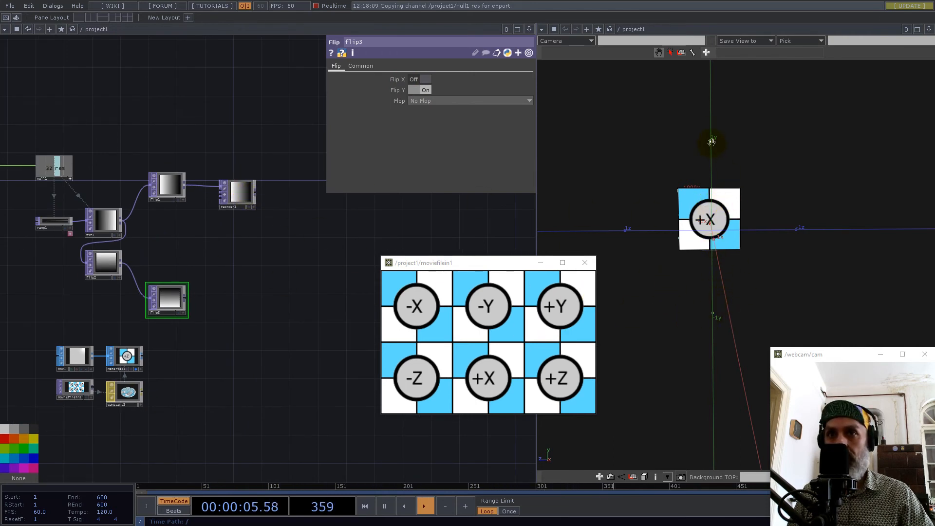
pyautogui.scroll(2, 116, 243)
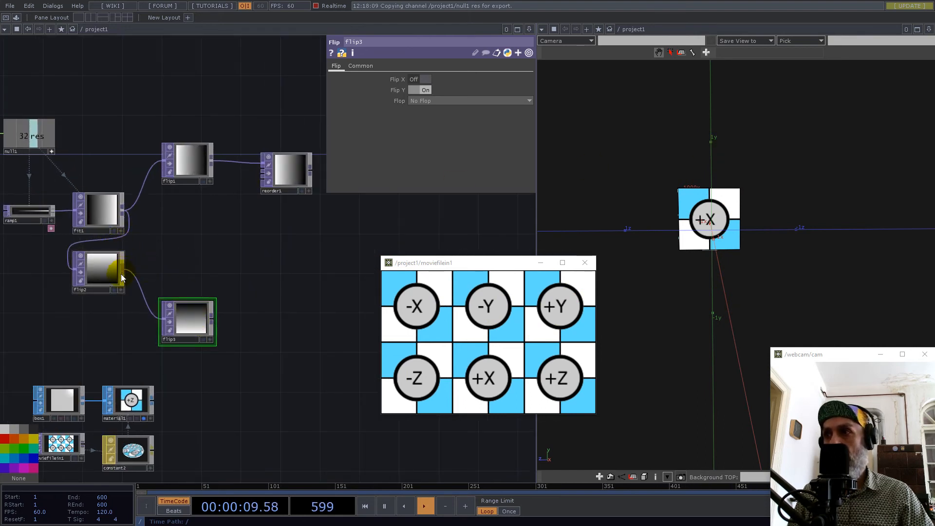
pyautogui.moveTo(125, 267); pyautogui.dragTo(262, 167)
pyautogui.moveTo(311, 223); pyautogui.dragTo(303, 237)
# Set reorder1's pixel format to 32-bit float (RGB), moving the floating texture viewer clear of the format list.
pyautogui.click(239, 249)
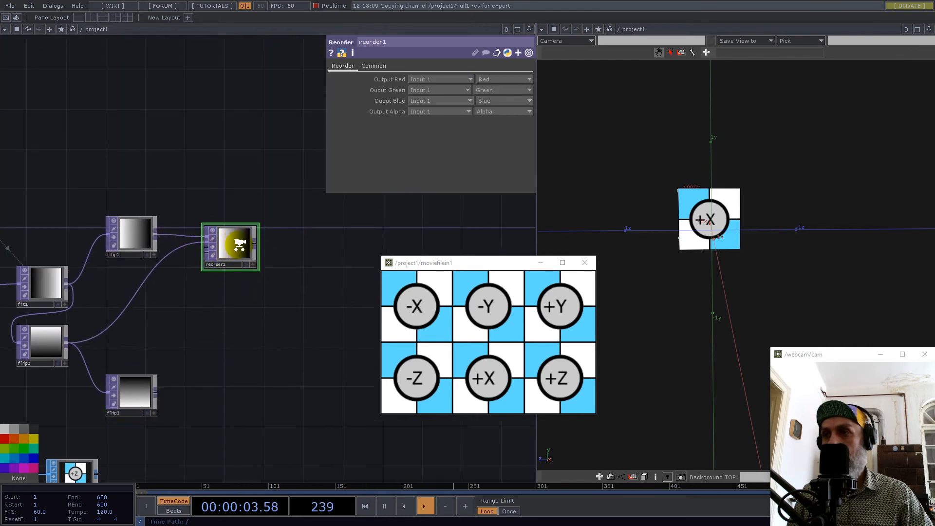
pyautogui.scroll(4, 235, 247)
pyautogui.click(378, 67)
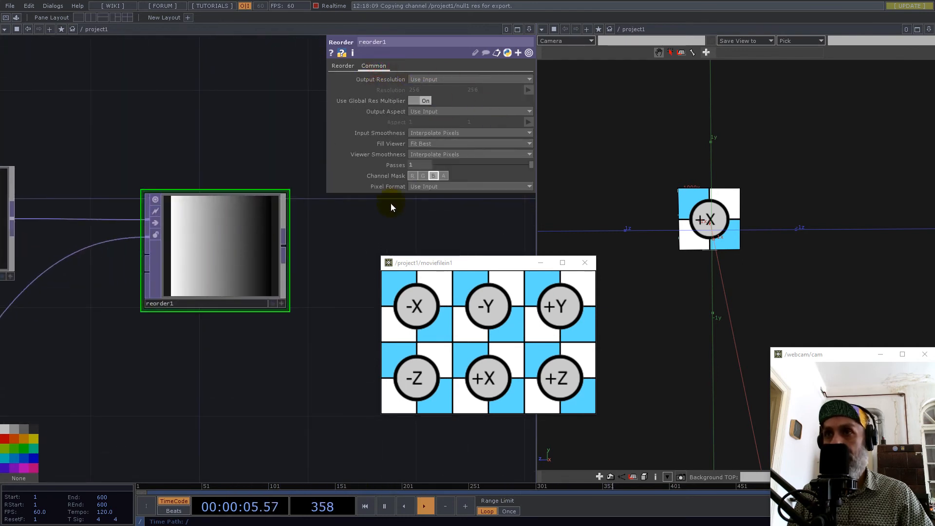
pyautogui.click(446, 186)
pyautogui.moveTo(458, 263); pyautogui.dragTo(481, 358)
pyautogui.click(431, 186)
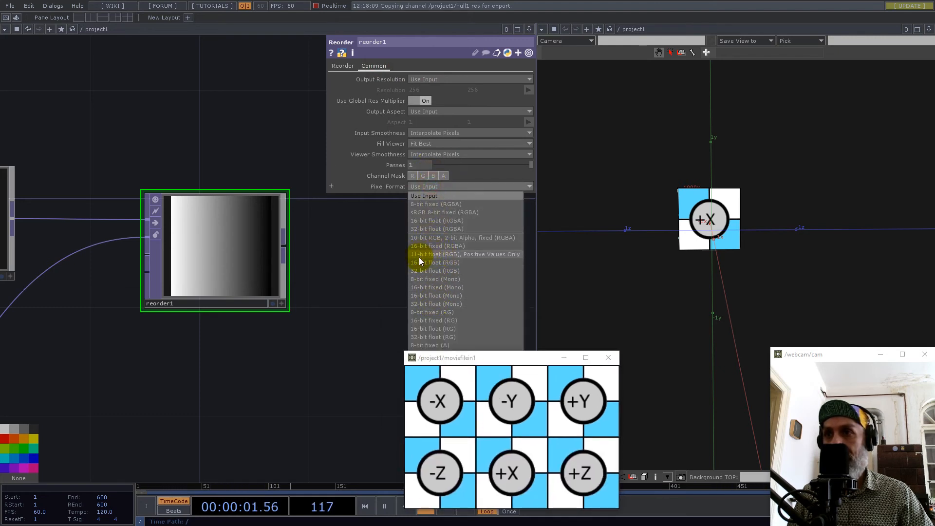
pyautogui.click(445, 272)
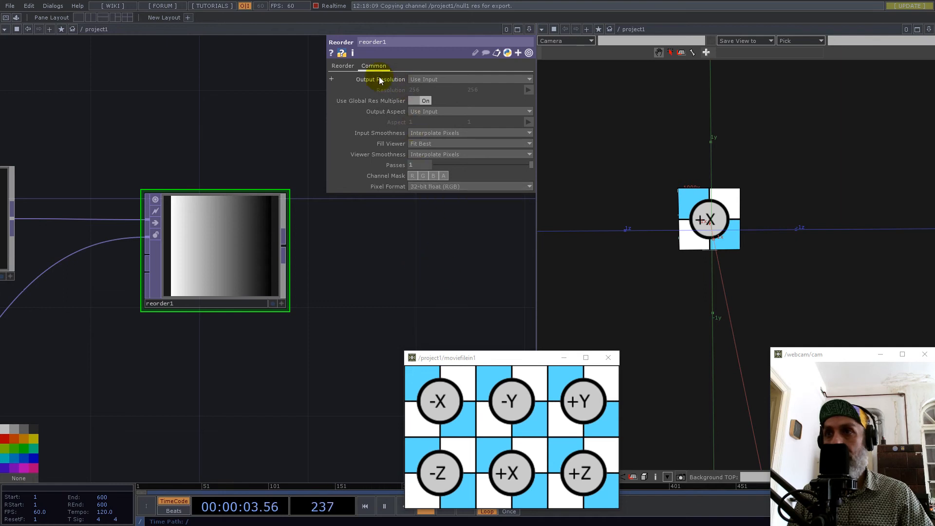
# Orbit the 3D view to show the box's +X and +Z faces and set reorder1's Output Red channel to One.
pyautogui.click(345, 68)
pyautogui.moveTo(386, 265); pyautogui.dragTo(419, 254)
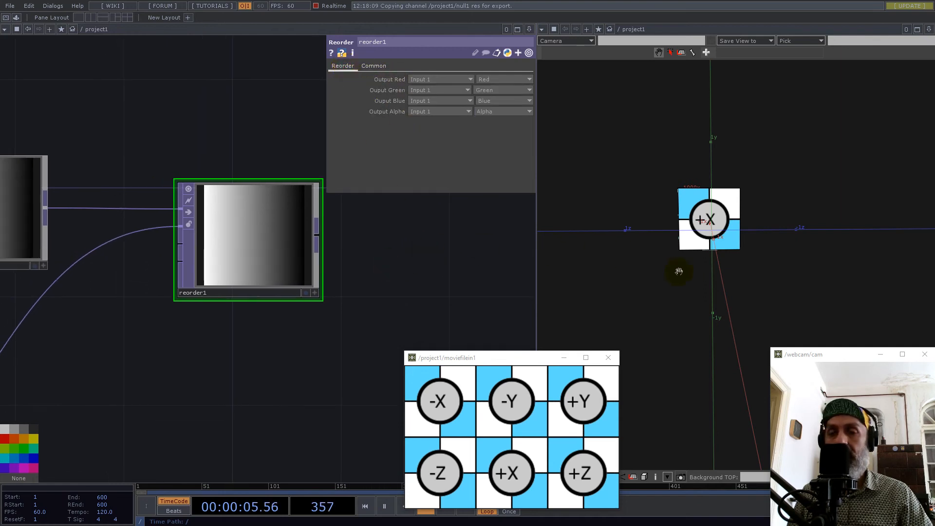
pyautogui.moveTo(733, 256); pyautogui.dragTo(843, 250)
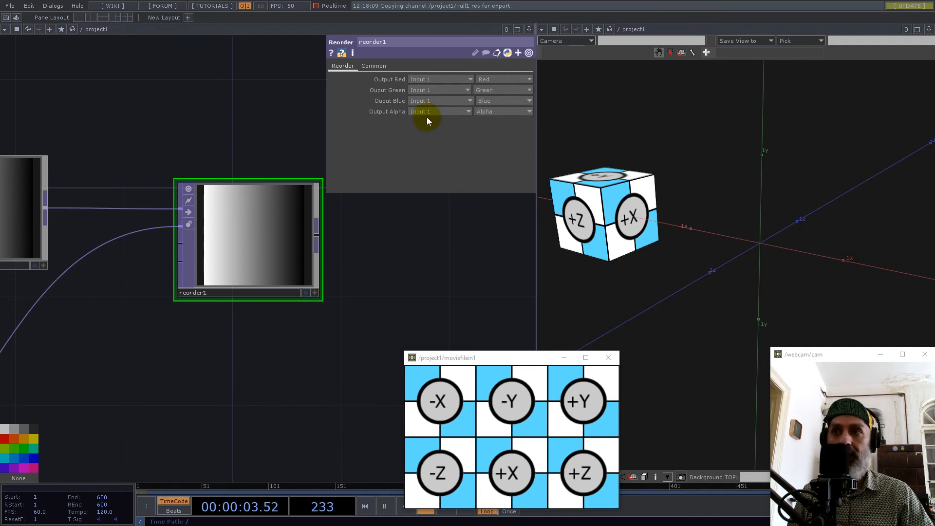
pyautogui.click(489, 79)
pyautogui.click(489, 123)
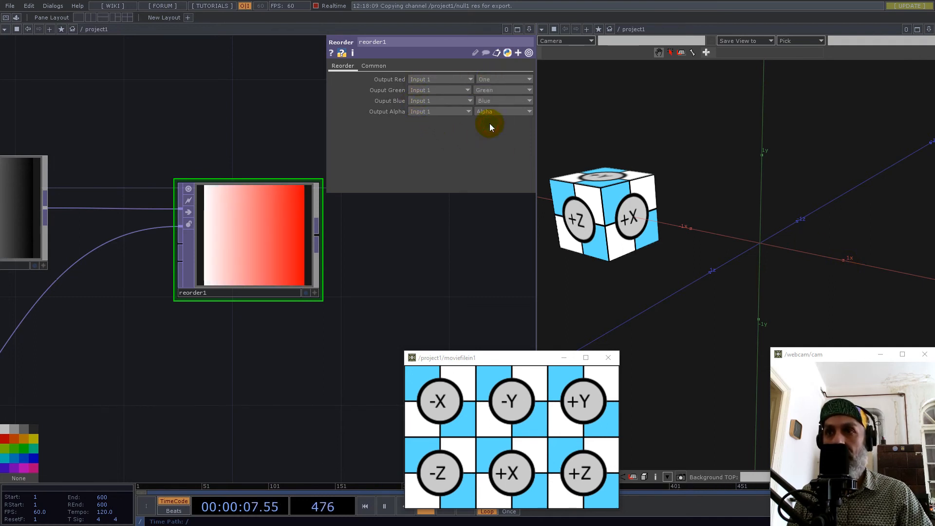
pyautogui.moveTo(458, 227); pyautogui.dragTo(475, 271)
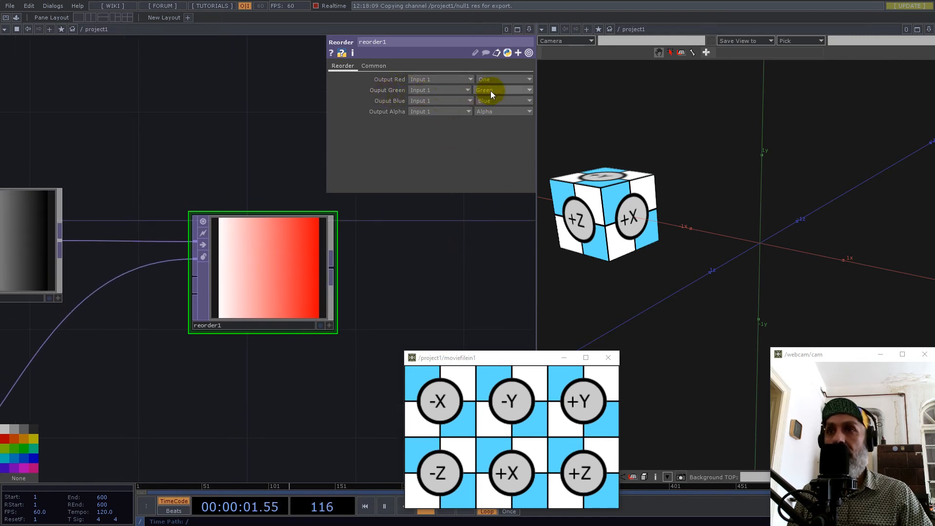
# Swap reorder1's inputs so that flip2 feeds the first input and flip1 feeds the second.
pyautogui.scroll(-5, 457, 267)
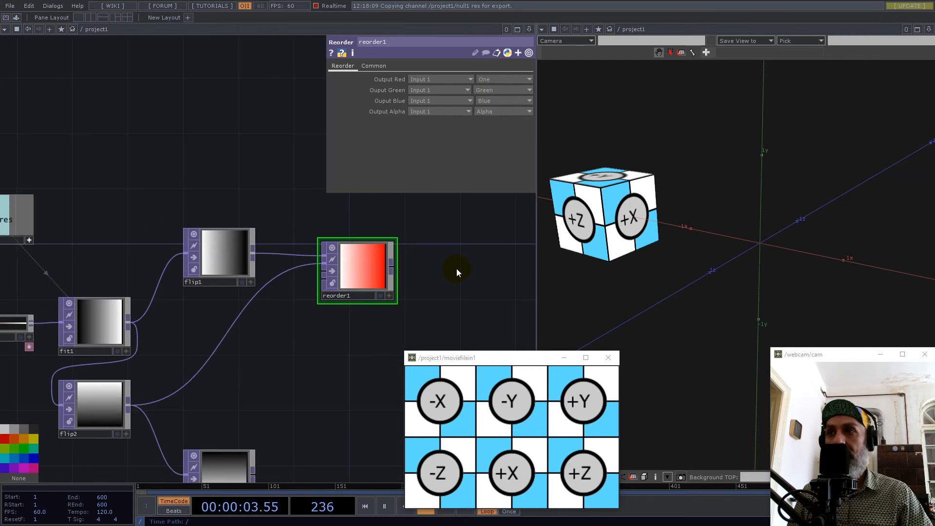
pyautogui.moveTo(273, 359); pyautogui.dragTo(284, 309)
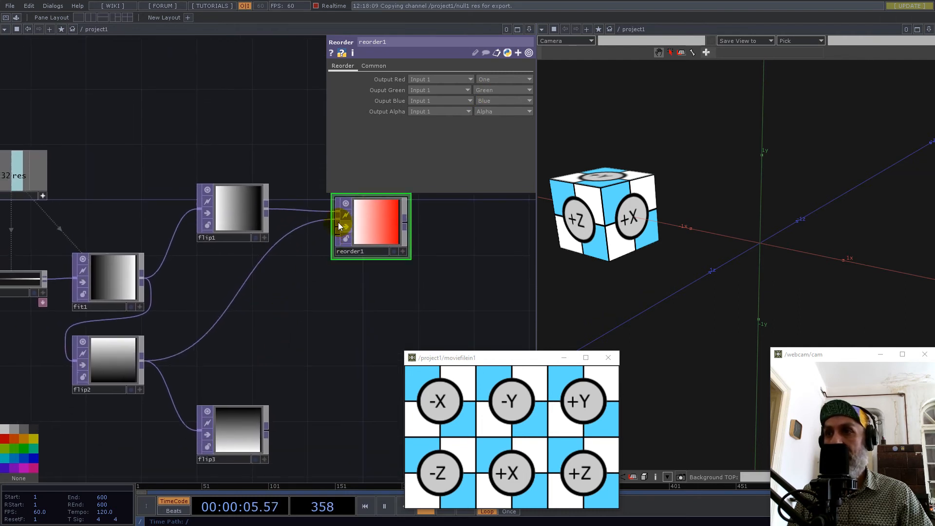
pyautogui.click(269, 211)
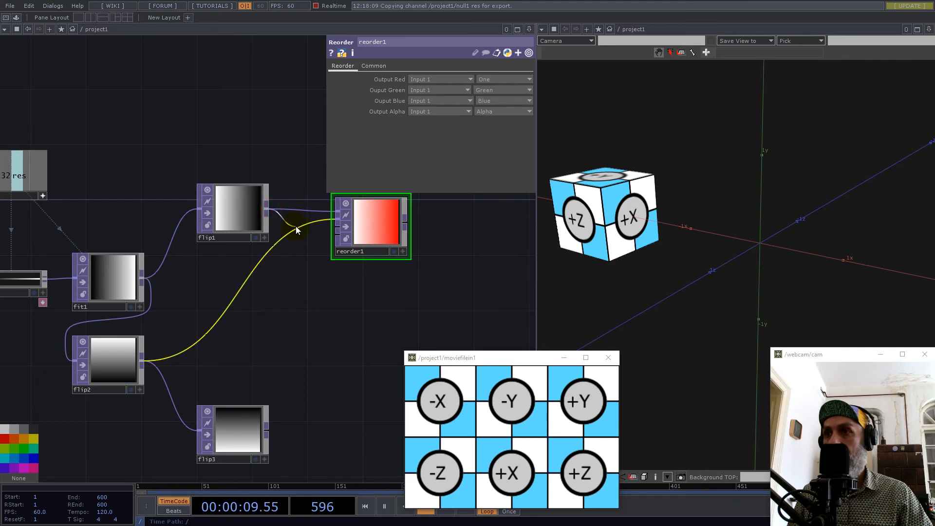
pyautogui.click(300, 195)
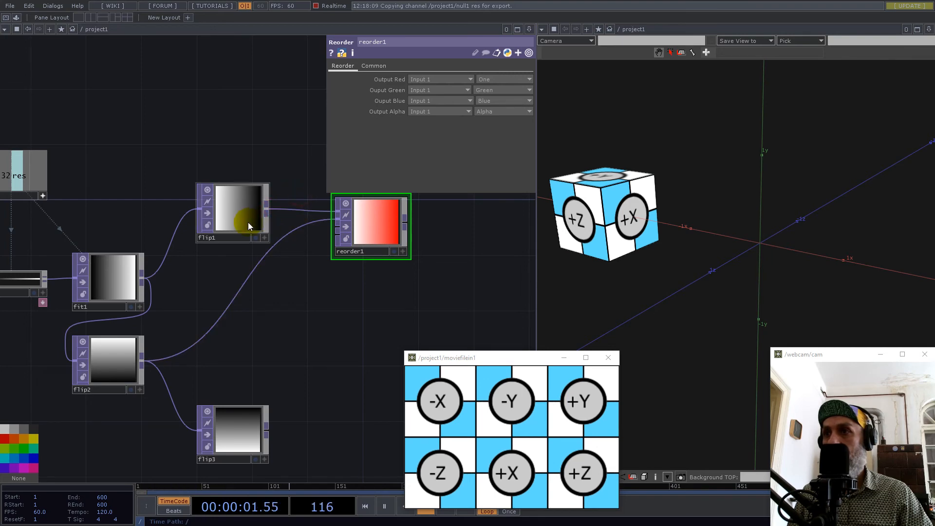
pyautogui.click(248, 225)
pyautogui.click(144, 361)
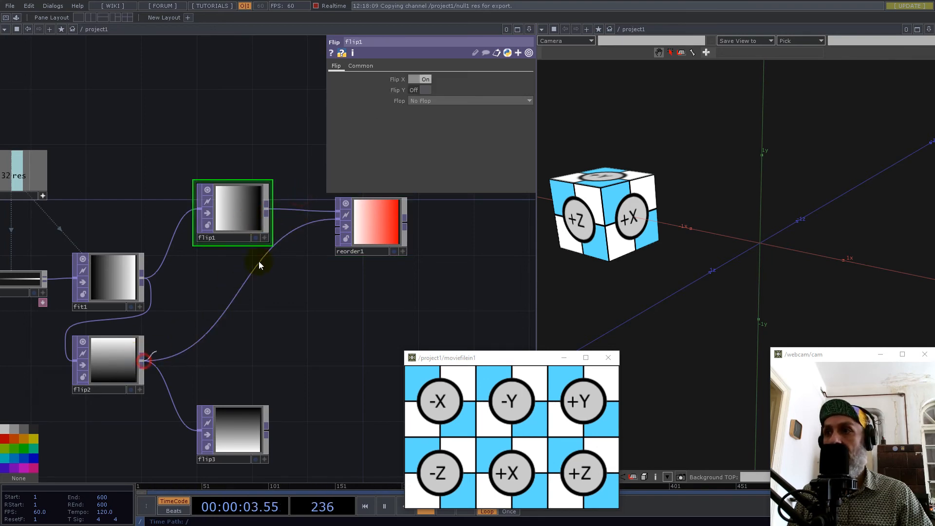
pyautogui.click(294, 211)
pyautogui.click(267, 209)
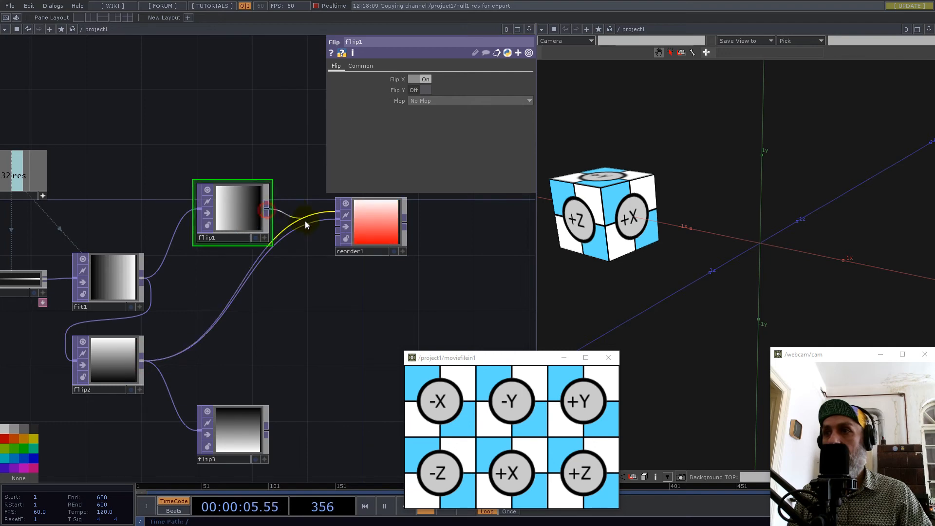
pyautogui.click(358, 223)
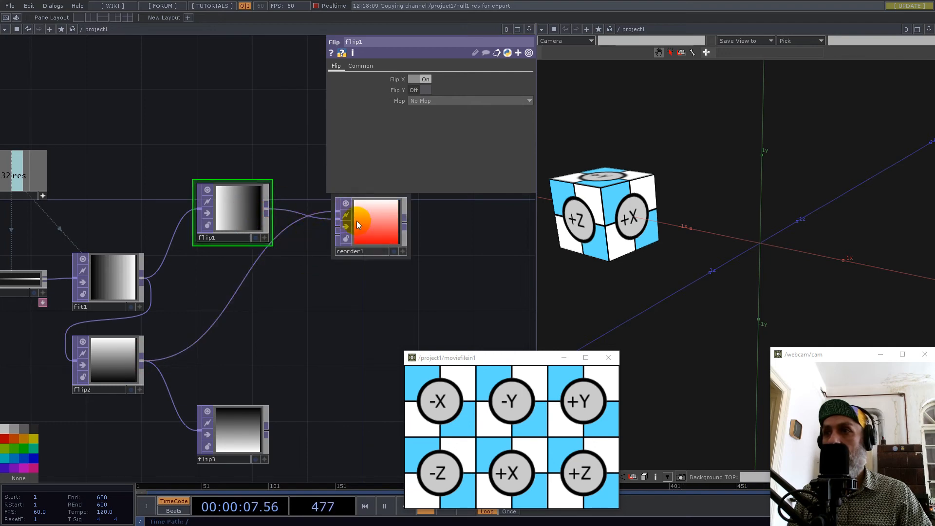
# Source reorder1's Output Blue from Input 2 so it takes flip1's horizontal gradient.
pyautogui.click(357, 222)
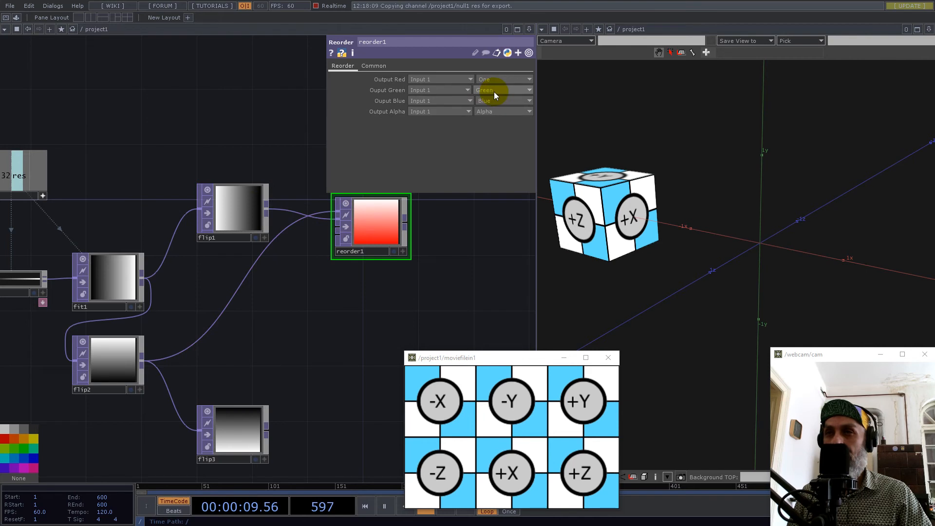
pyautogui.click(240, 207)
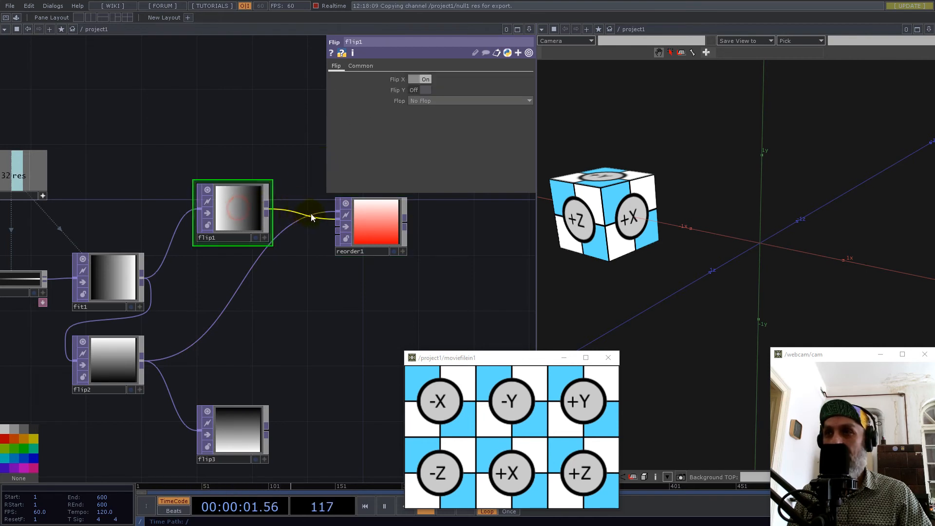
pyautogui.click(371, 222)
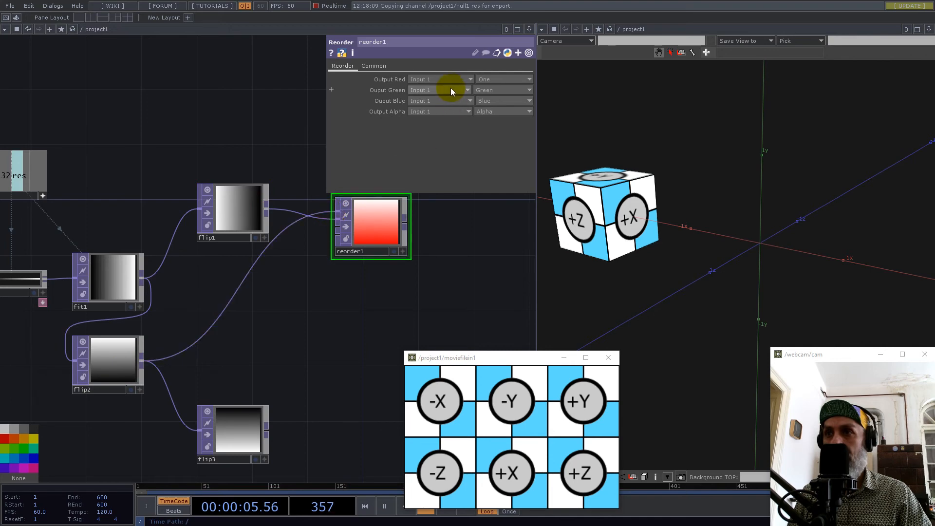
pyautogui.click(428, 101)
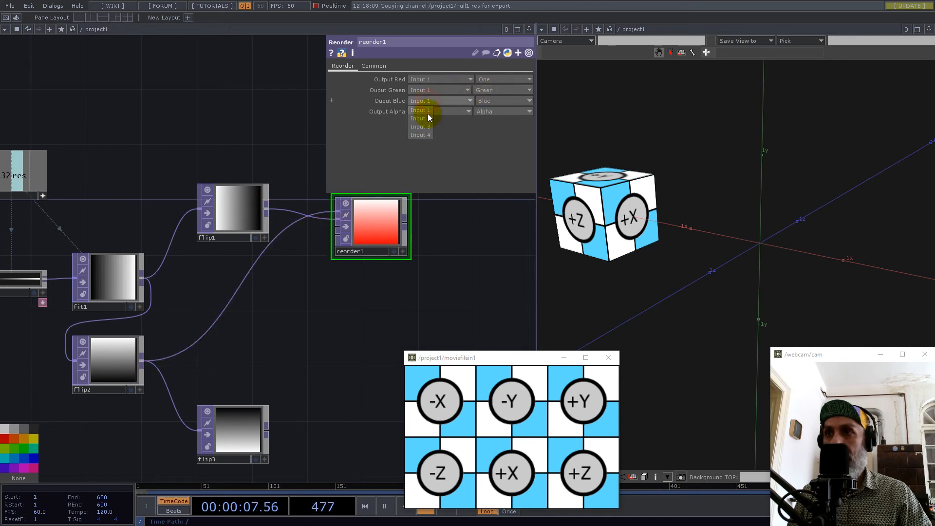
pyautogui.click(428, 118)
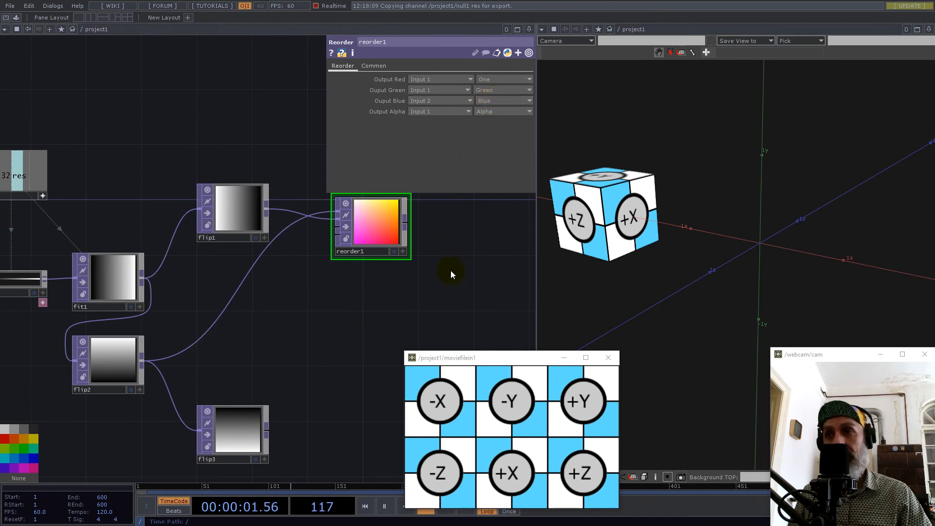
# Append a Null TOP to reorder1's output, leaving a wide gap between the two nodes.
pyautogui.moveTo(448, 275); pyautogui.dragTo(271, 305, button='right')
pyautogui.moveTo(270, 305); pyautogui.dragTo(224, 309)
pyautogui.scroll(-1, 212, 278)
pyautogui.scroll(2, 200, 261)
pyautogui.moveTo(169, 165); pyautogui.dragTo(370, 198)
pyautogui.scroll(3, 250, 282)
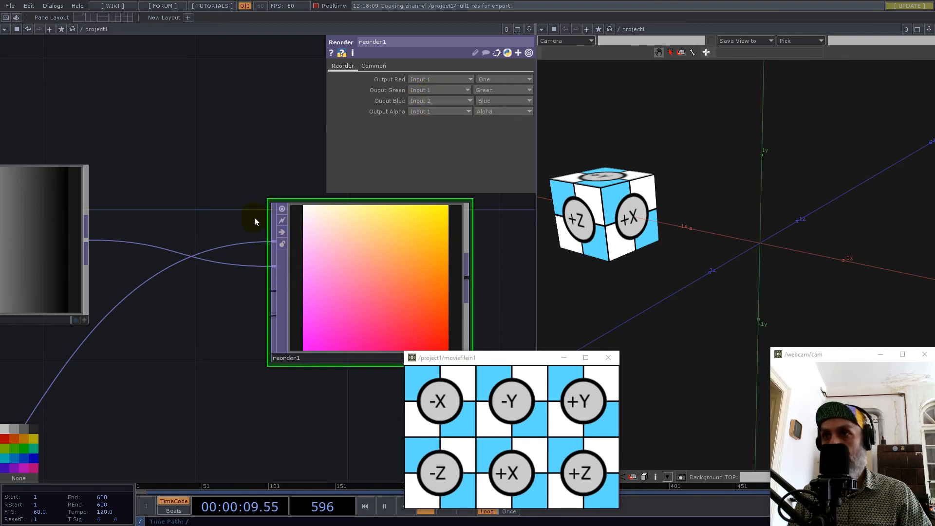
pyautogui.scroll(-5, 254, 220)
pyautogui.moveTo(326, 302); pyautogui.dragTo(233, 292)
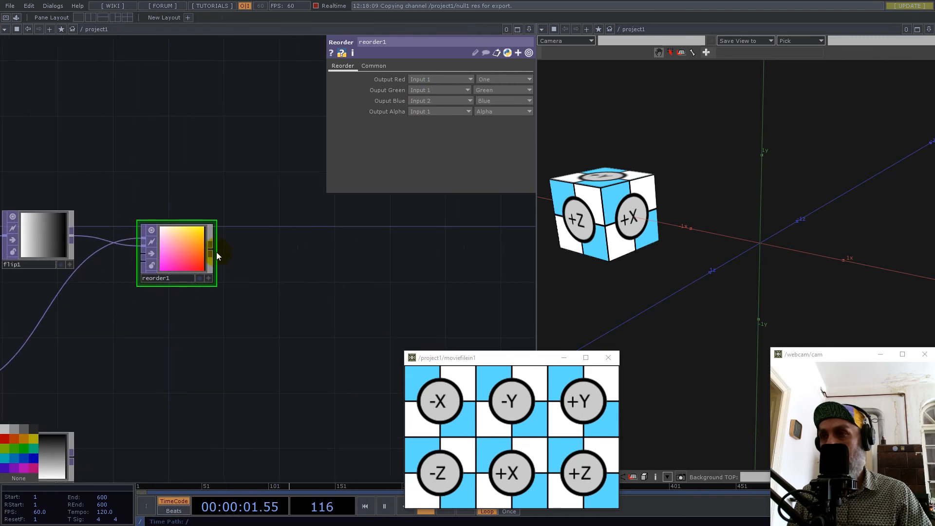
pyautogui.rightClick(212, 250)
pyautogui.click(180, 235)
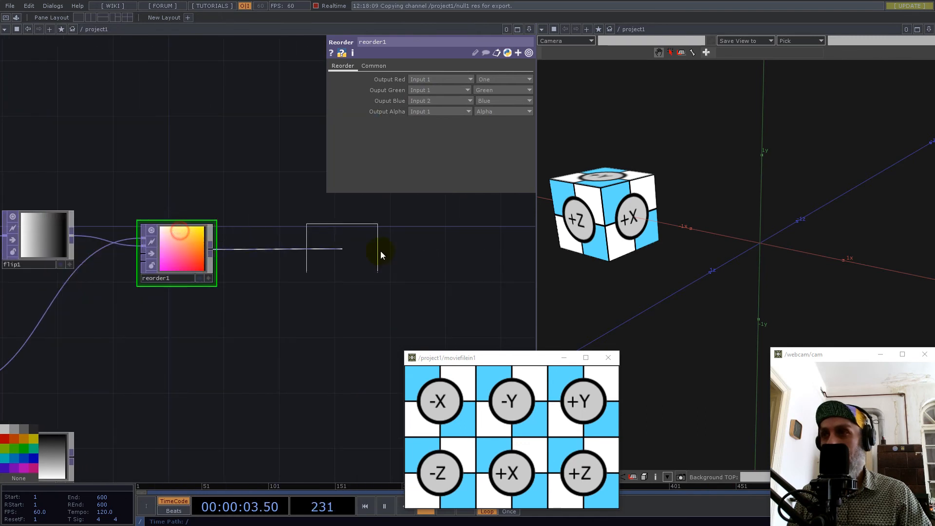
pyautogui.click(442, 263)
# Move null2 farther away from reorder1 and slightly below it.
pyautogui.moveTo(338, 315); pyautogui.dragTo(254, 217)
pyautogui.scroll(-2, 346, 276)
pyautogui.scroll(-3, 346, 276)
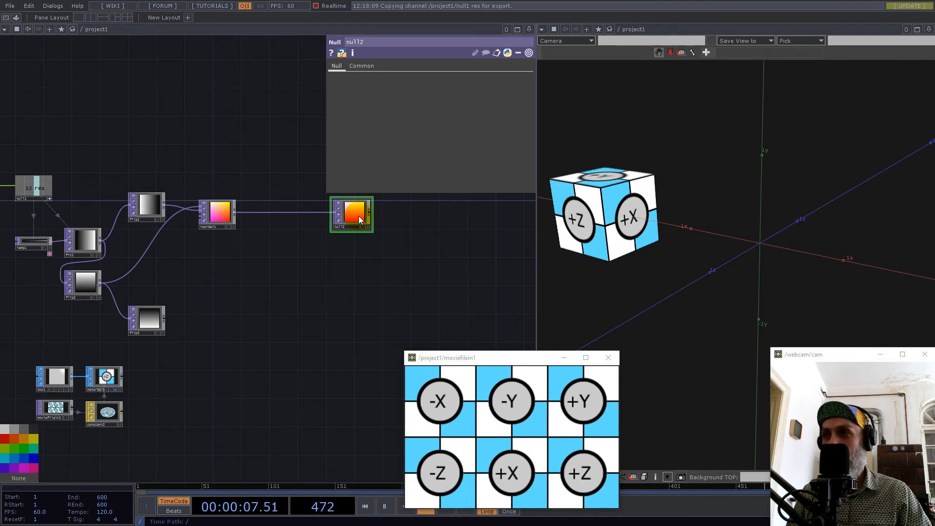
pyautogui.moveTo(372, 274); pyautogui.dragTo(378, 240)
pyautogui.moveTo(334, 269); pyautogui.dragTo(237, 284)
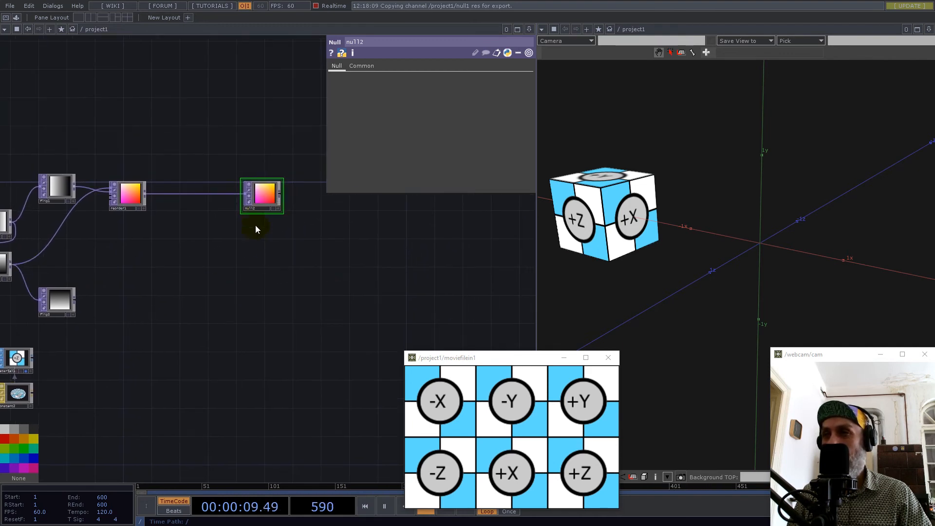
pyautogui.moveTo(264, 189); pyautogui.dragTo(292, 211)
pyautogui.moveTo(321, 290); pyautogui.dragTo(246, 316)
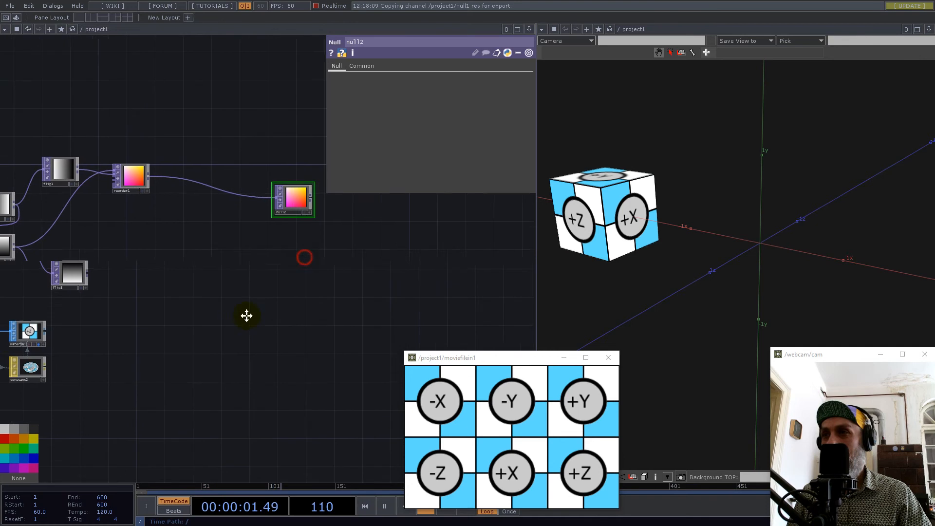
pyautogui.scroll(3, 276, 226)
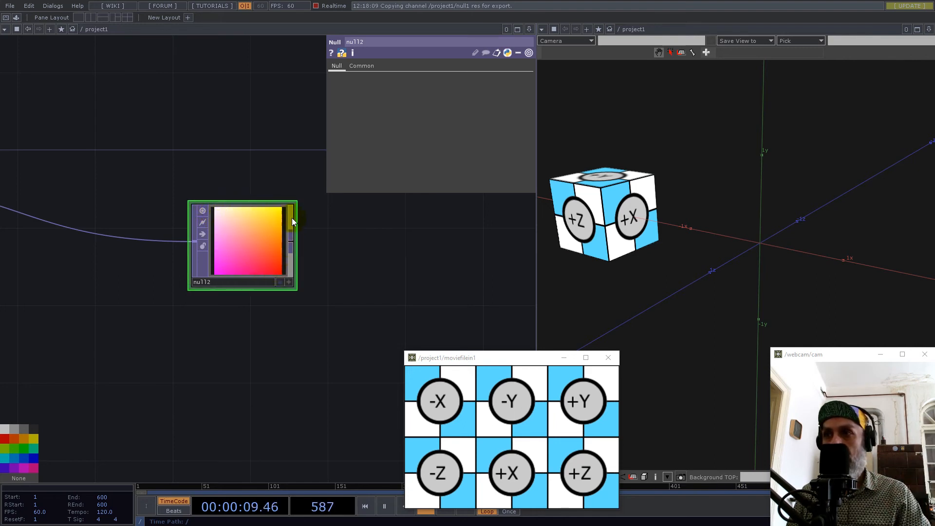
# Add a Box SOP in the empty network area below the wire between reorder1 and null2.
pyautogui.moveTo(348, 291); pyautogui.dragTo(365, 254)
pyautogui.scroll(-3, 361, 256)
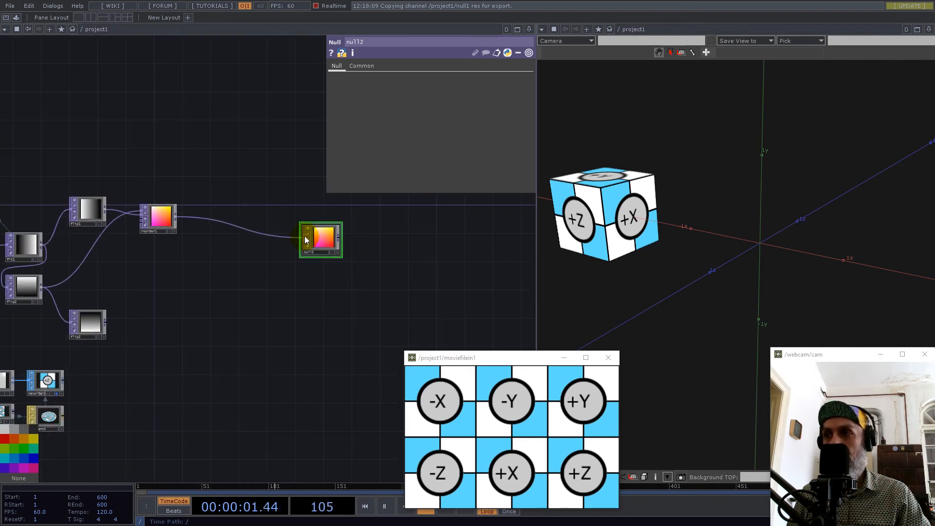
pyautogui.moveTo(269, 311); pyautogui.dragTo(319, 244)
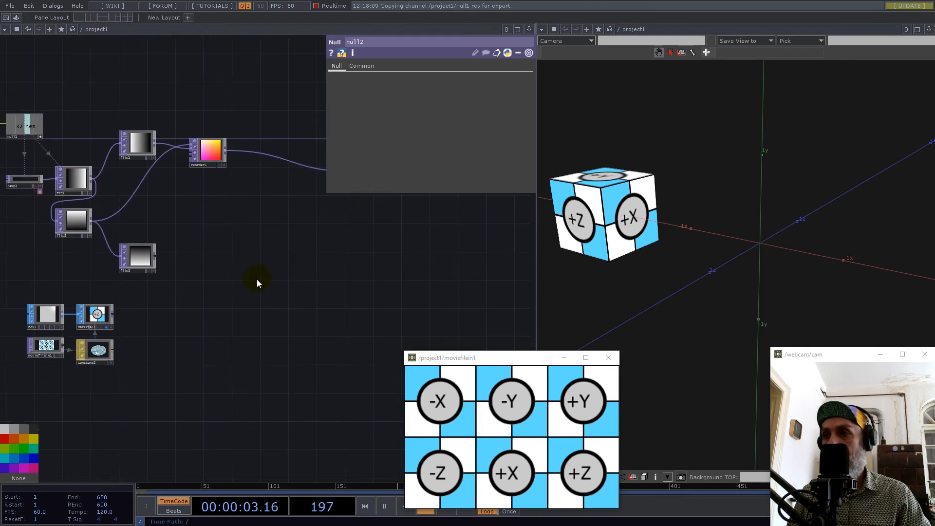
pyautogui.doubleClick(300, 274)
pyautogui.write('box')
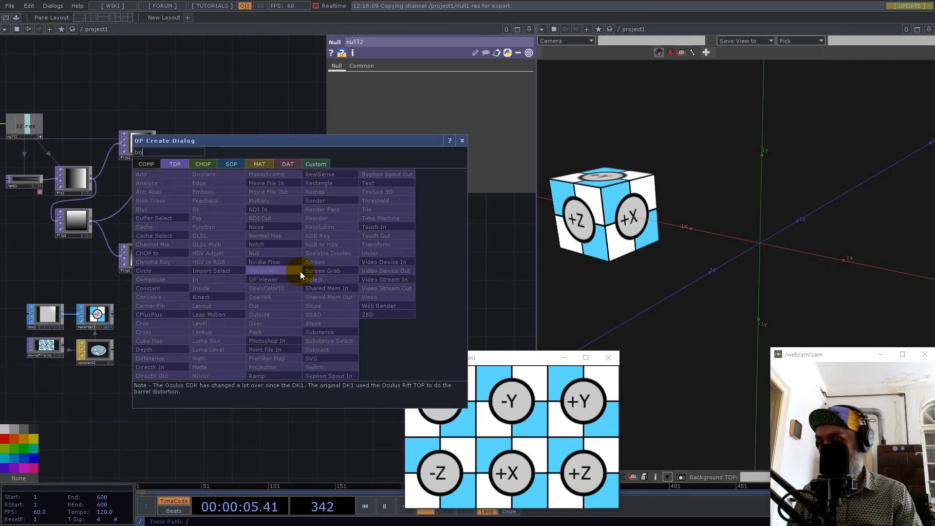
pyautogui.click(230, 162)
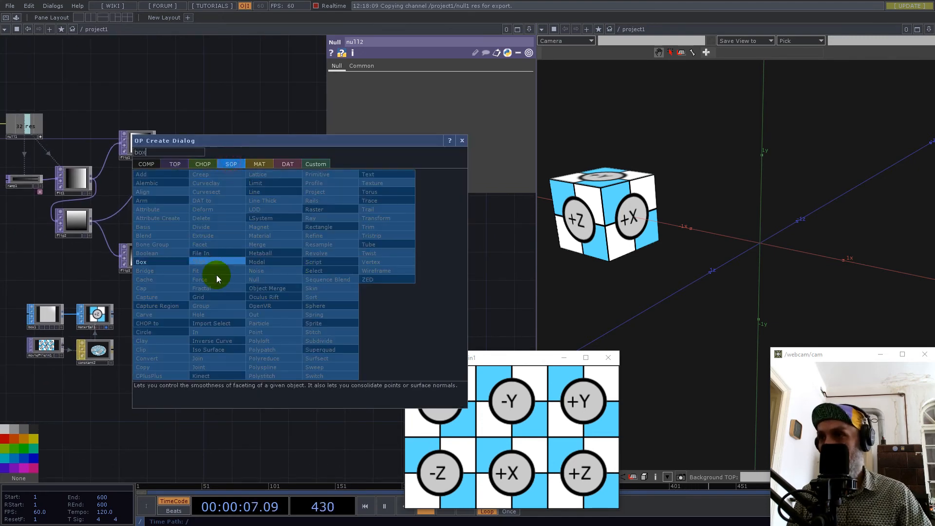
pyautogui.click(149, 262)
pyautogui.click(309, 263)
pyautogui.moveTo(404, 293); pyautogui.dragTo(259, 344)
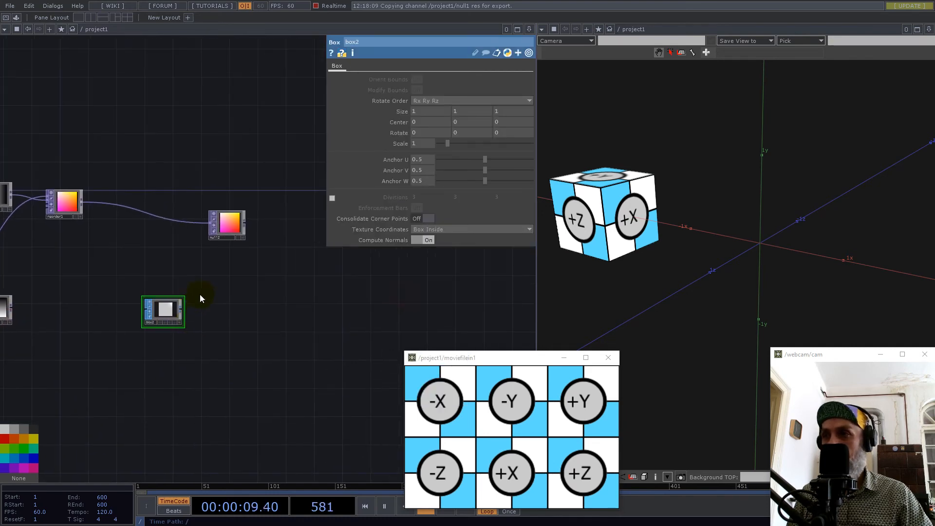
# Append a Transform SOP to box2's output, placing it just beside the box.
pyautogui.scroll(5, 201, 296)
pyautogui.moveTo(200, 319); pyautogui.dragTo(254, 276)
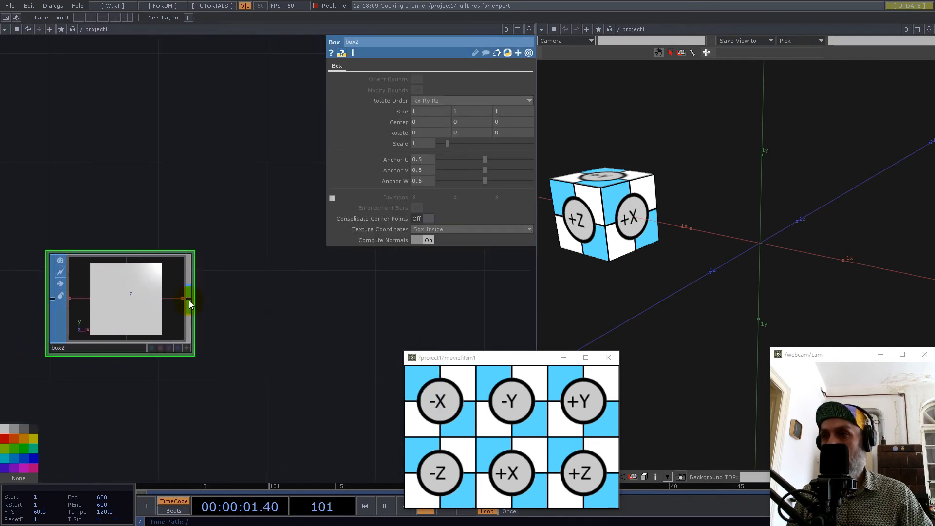
pyautogui.click(189, 300)
pyautogui.write('tr')
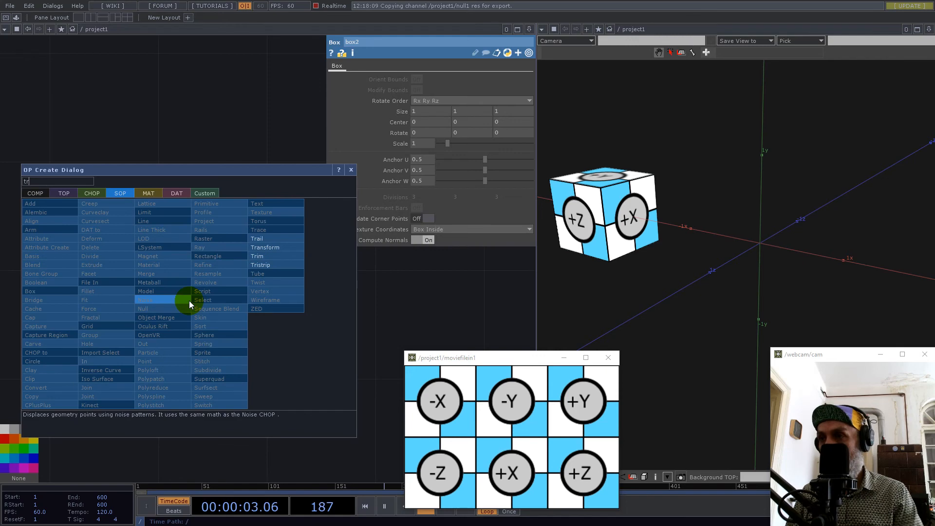
pyautogui.click(281, 247)
pyautogui.click(307, 313)
# Drive transform1's Uniform Scale from null1's res channel with the expression 1/op('null1')['res'].
pyautogui.scroll(-5, 307, 313)
pyautogui.scroll(-4, 307, 313)
pyautogui.moveTo(188, 222); pyautogui.dragTo(348, 284)
pyautogui.scroll(-2, 155, 261)
pyautogui.scroll(5, 108, 261)
pyautogui.scroll(1, 108, 261)
pyautogui.scroll(3, 265, 222)
pyautogui.moveTo(216, 239)
pyautogui.mouseDown()
pyautogui.moveTo(194, 246)
pyautogui.moveTo(420, 154)
pyautogui.mouseUp()
pyautogui.click(429, 152)
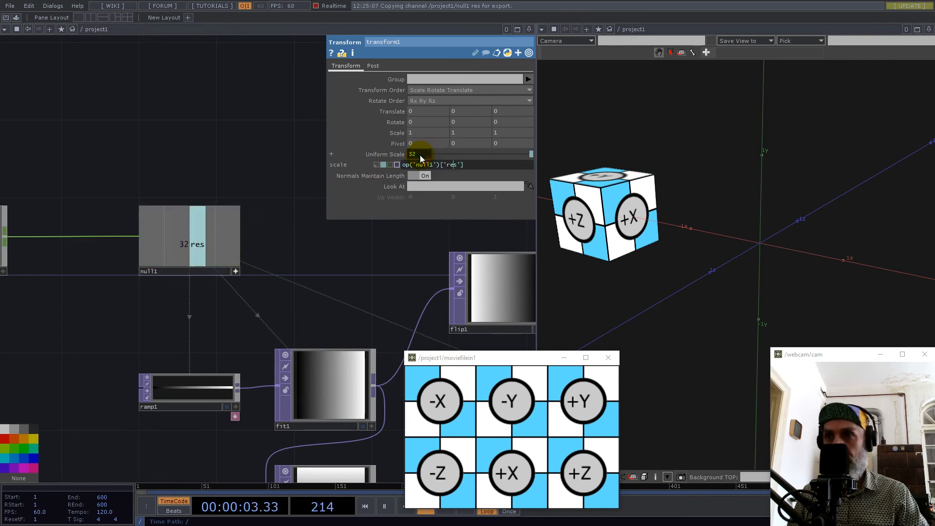
pyautogui.write('1/')
pyautogui.press('Return')
# Append a Geometry COMP to transform1's output, placing it beside the Transform SOP.
pyautogui.scroll(-6, 103, 217)
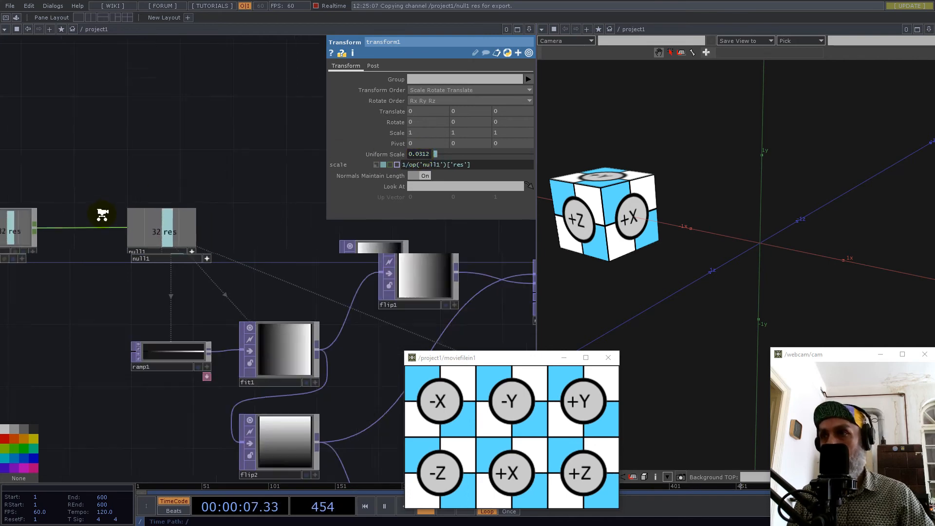
pyautogui.scroll(5, 394, 337)
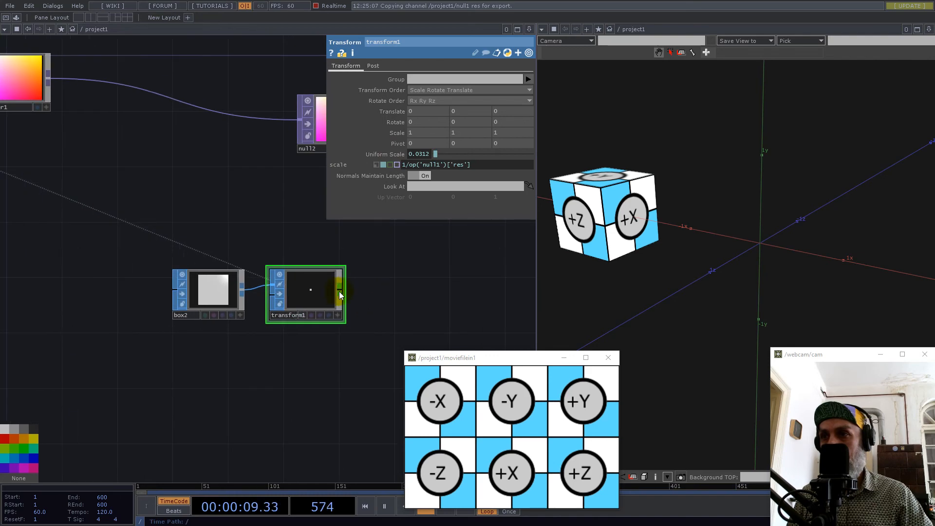
pyautogui.press('Tab')
pyautogui.click(186, 184)
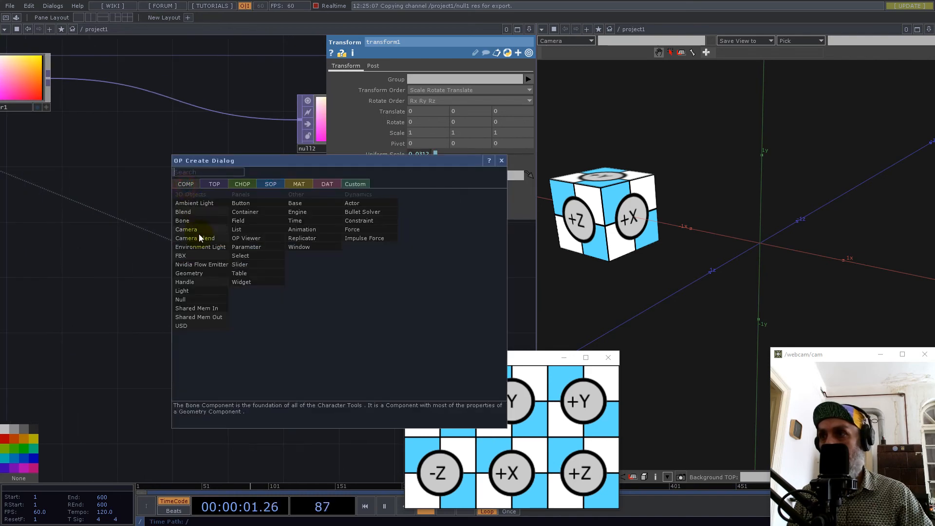
pyautogui.click(192, 273)
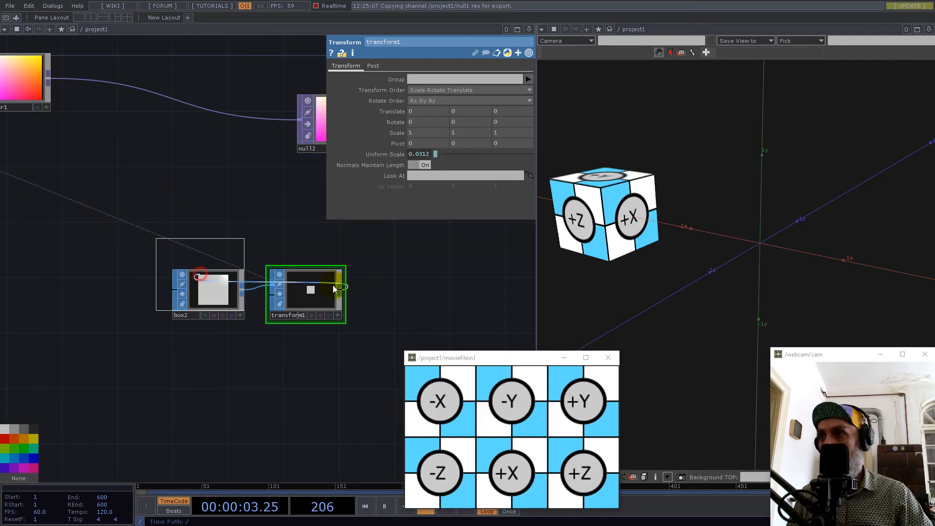
pyautogui.click(425, 291)
# Move null2 closer above geo1, and turn on geo1's instancing with null2 as the Translate OP.
pyautogui.moveTo(65, 285); pyautogui.dragTo(80, 285)
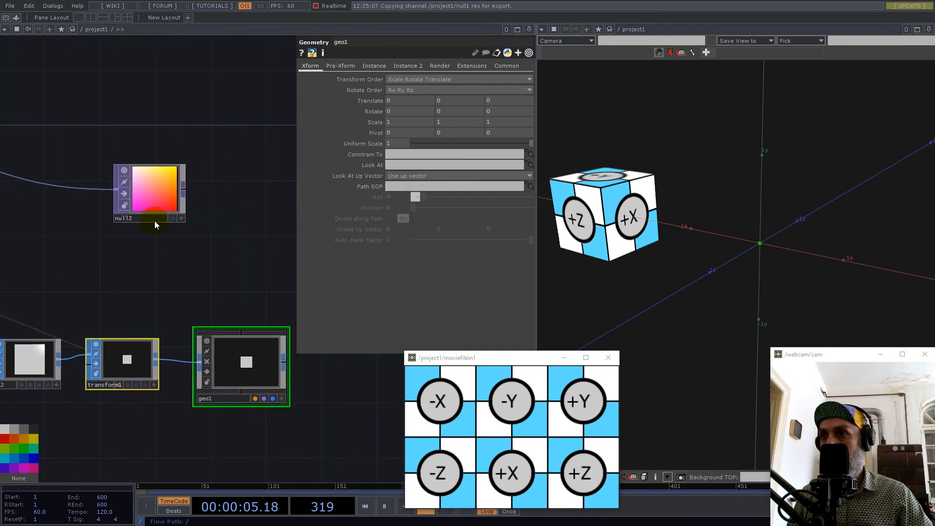
pyautogui.moveTo(158, 190); pyautogui.dragTo(199, 192)
pyautogui.click(262, 363)
pyautogui.click(374, 66)
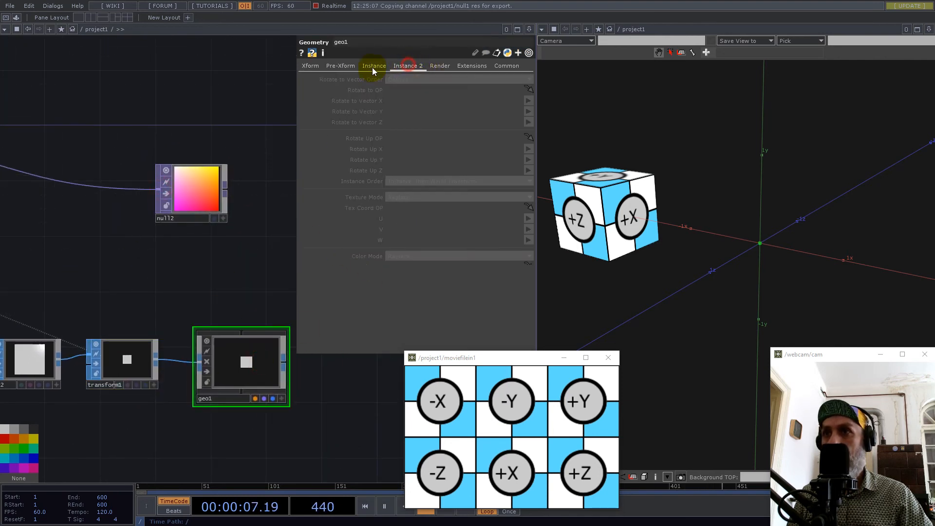
pyautogui.click(406, 80)
pyautogui.moveTo(214, 199); pyautogui.dragTo(410, 159)
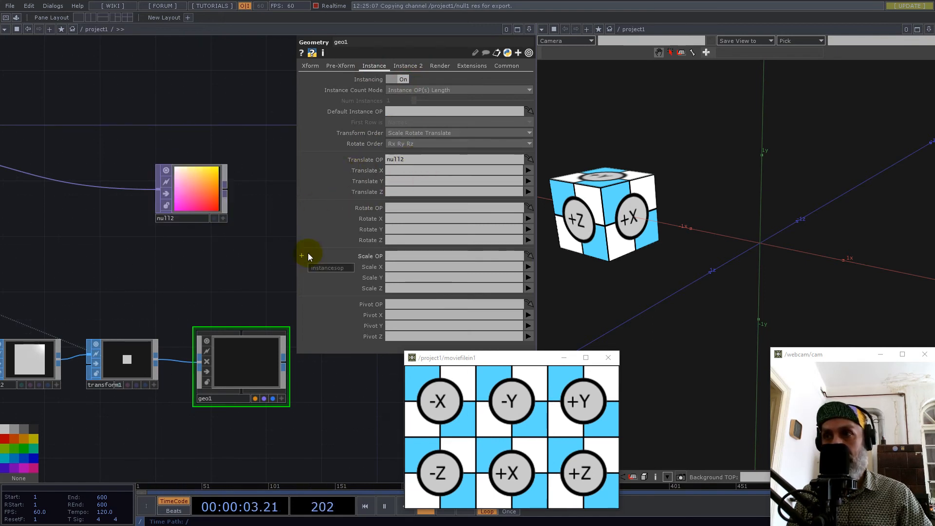
# Map geo1's instance Translate X, Y and Z to null2's r, g and b channels, aligning null2 above geo1.
pyautogui.click(527, 170)
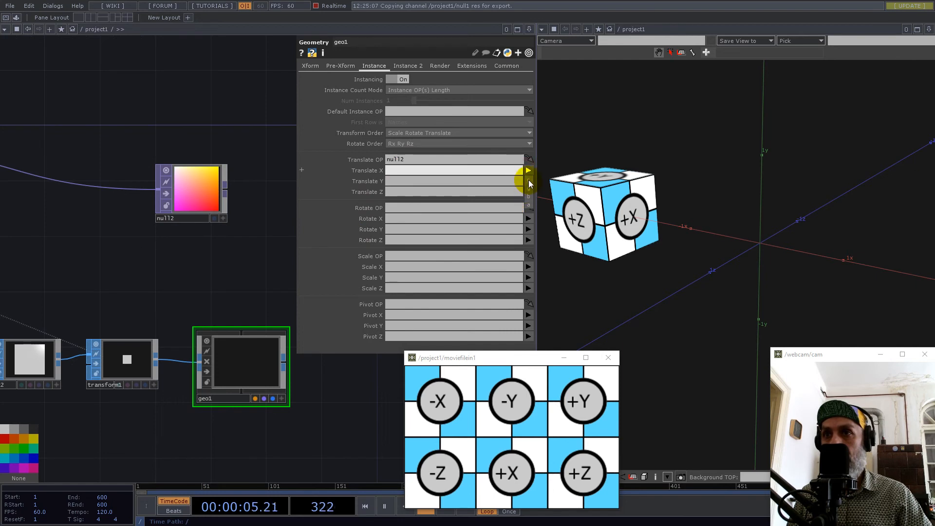
pyautogui.click(530, 182)
pyautogui.moveTo(202, 198); pyautogui.dragTo(238, 205)
pyautogui.click(527, 181)
pyautogui.click(530, 203)
pyautogui.click(528, 193)
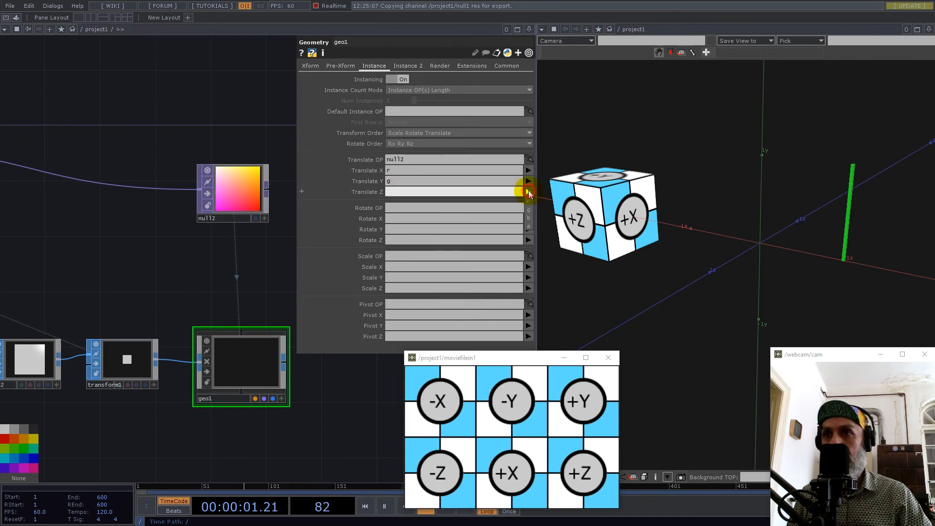
pyautogui.click(530, 218)
# Examine the instanced plane from several angles, comparing its position and orientation with the labelled reference cube's +X face.
pyautogui.moveTo(846, 226); pyautogui.dragTo(710, 219)
pyautogui.moveTo(762, 248)
pyautogui.mouseDown()
pyautogui.moveTo(790, 247)
pyautogui.moveTo(772, 246)
pyautogui.mouseUp()
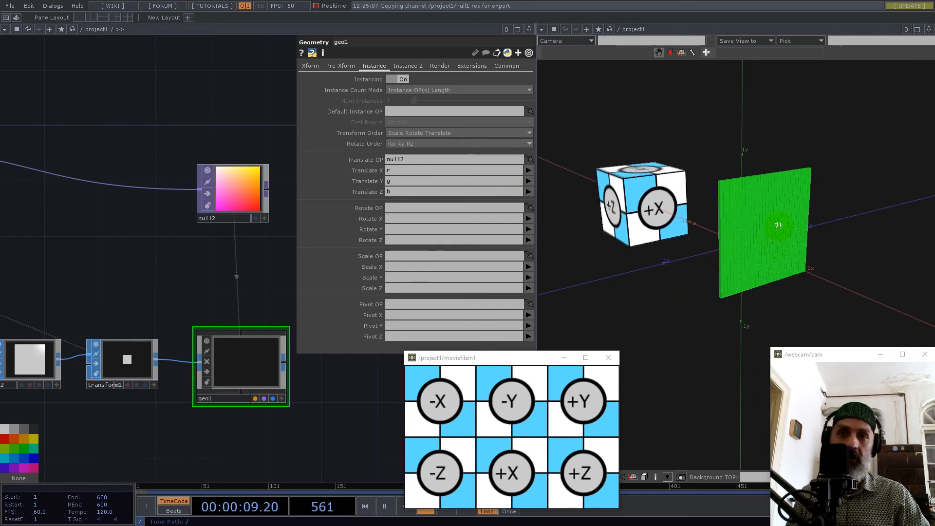
pyautogui.scroll(-3, 778, 225)
pyautogui.moveTo(714, 259); pyautogui.dragTo(747, 265)
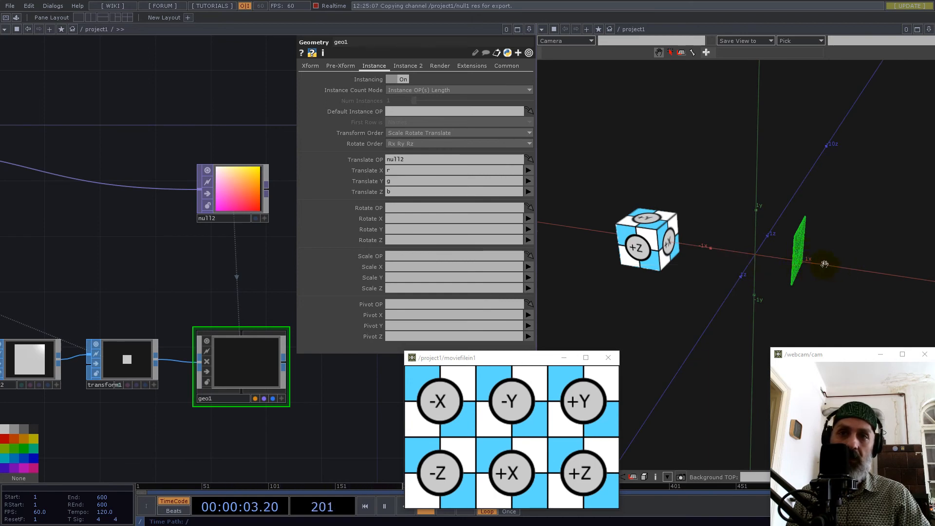
pyautogui.moveTo(828, 263); pyautogui.dragTo(578, 265)
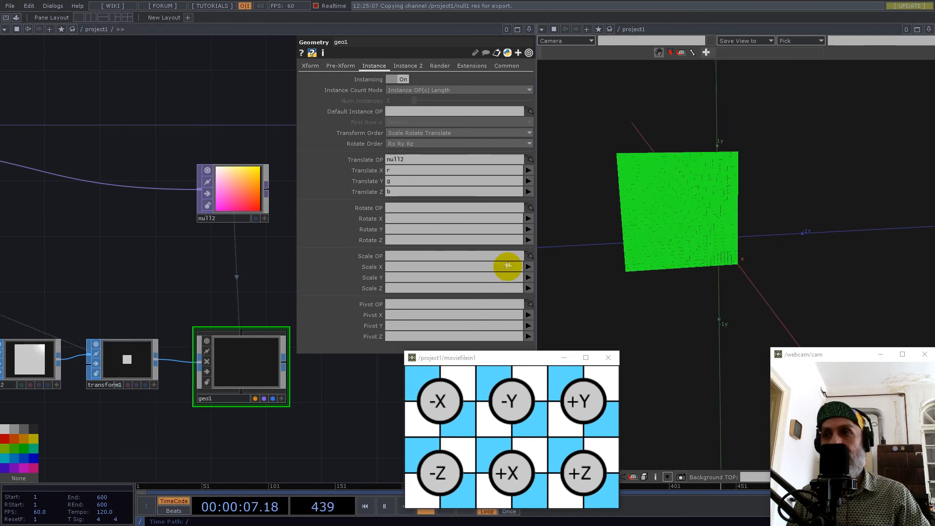
pyautogui.scroll(-5, 234, 271)
pyautogui.moveTo(666, 226); pyautogui.dragTo(793, 239)
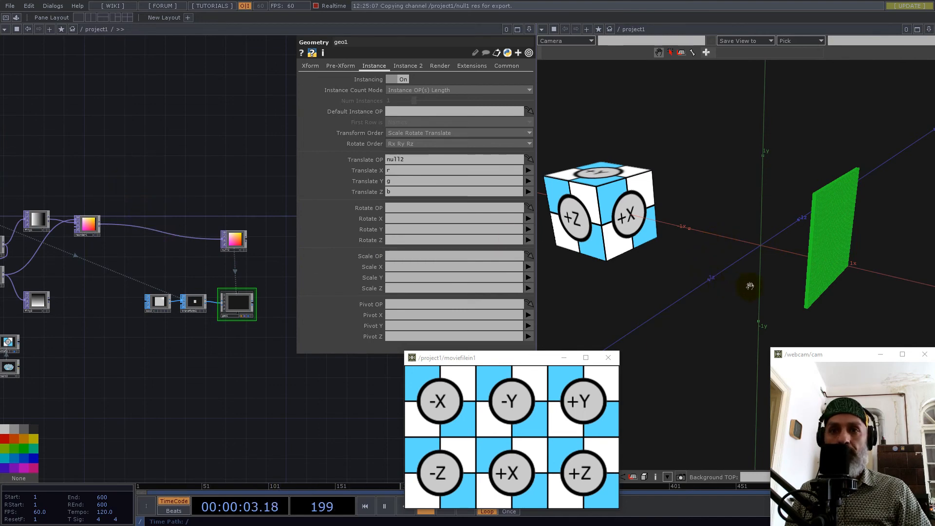
pyautogui.moveTo(767, 150); pyautogui.dragTo(795, 203)
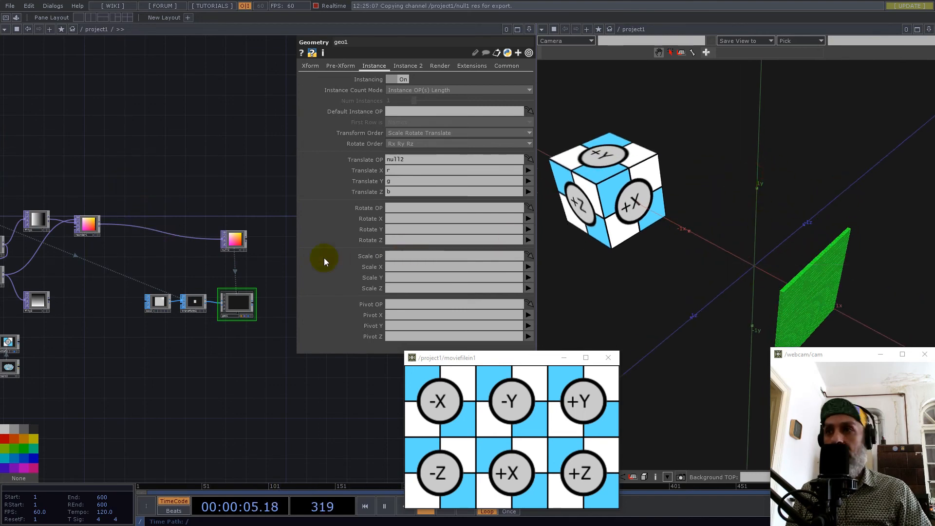
# Add a second Reorder TOP directly below reorder1.
pyautogui.scroll(5, 172, 273)
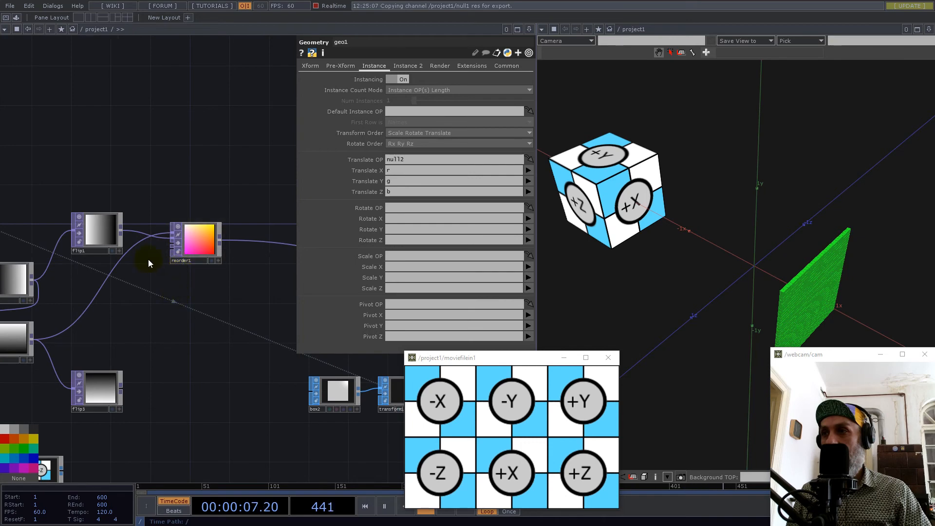
pyautogui.doubleClick(180, 299)
pyautogui.write('reo')
pyautogui.click(57, 192)
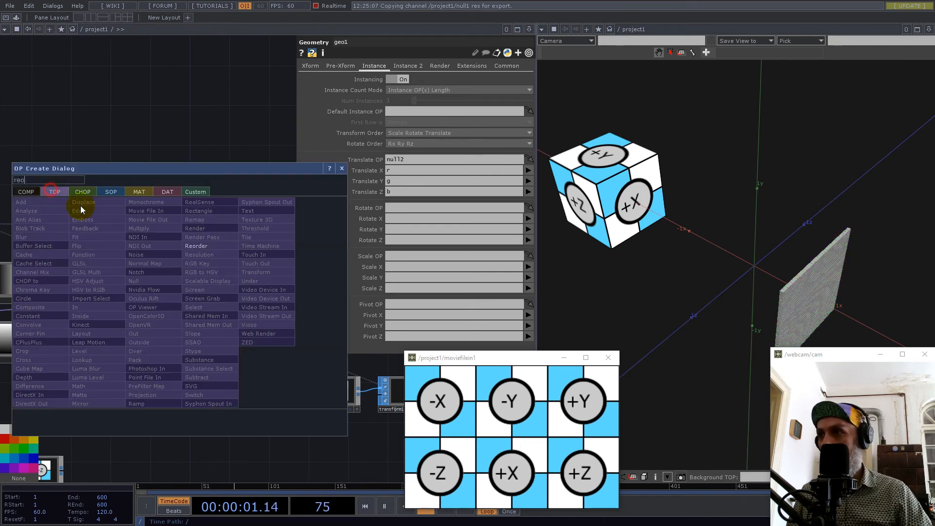
pyautogui.click(197, 246)
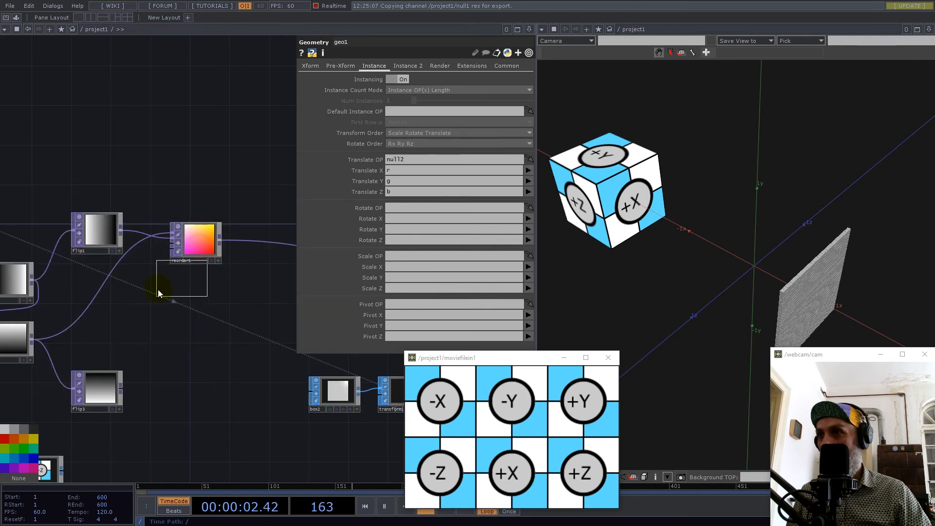
pyautogui.click(196, 303)
# Examine the reference cube's +Y face and the axes from above, and compare their directions with the gradients feeding the Reorder TOPs.
pyautogui.moveTo(764, 231); pyautogui.dragTo(777, 211)
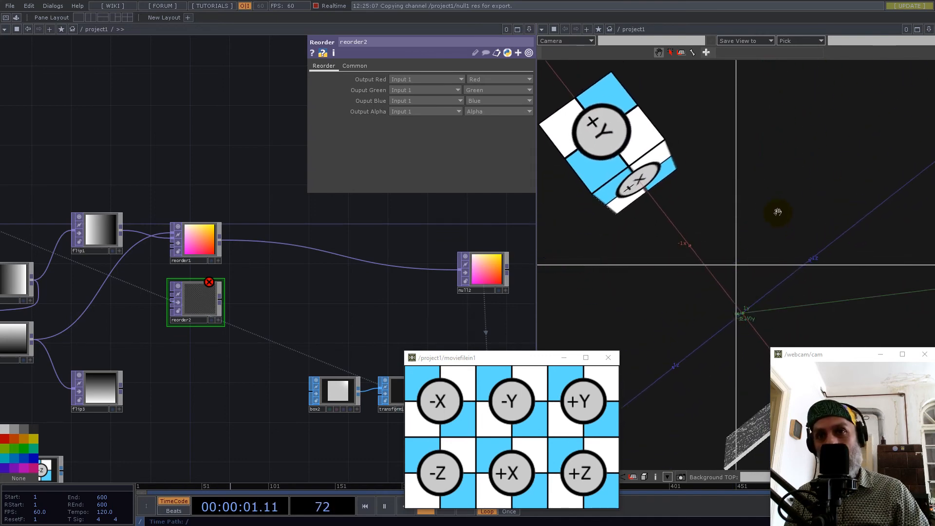
pyautogui.moveTo(702, 306); pyautogui.dragTo(781, 272)
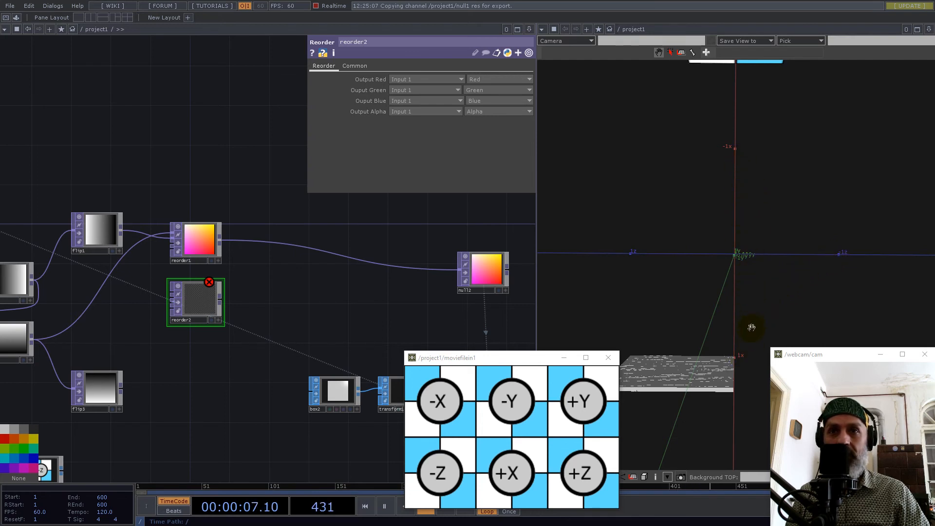
pyautogui.moveTo(770, 166); pyautogui.dragTo(736, 255)
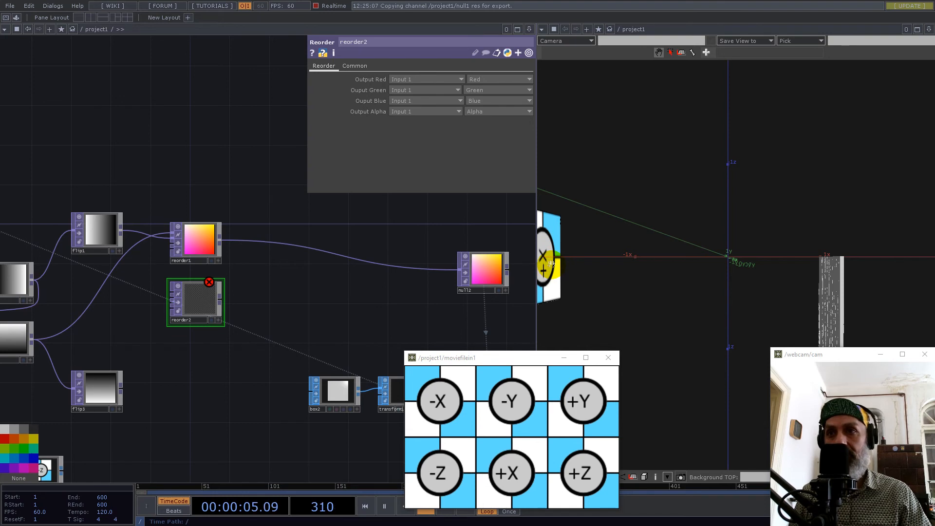
pyautogui.moveTo(227, 285); pyautogui.dragTo(342, 264)
pyautogui.scroll(3, 296, 278)
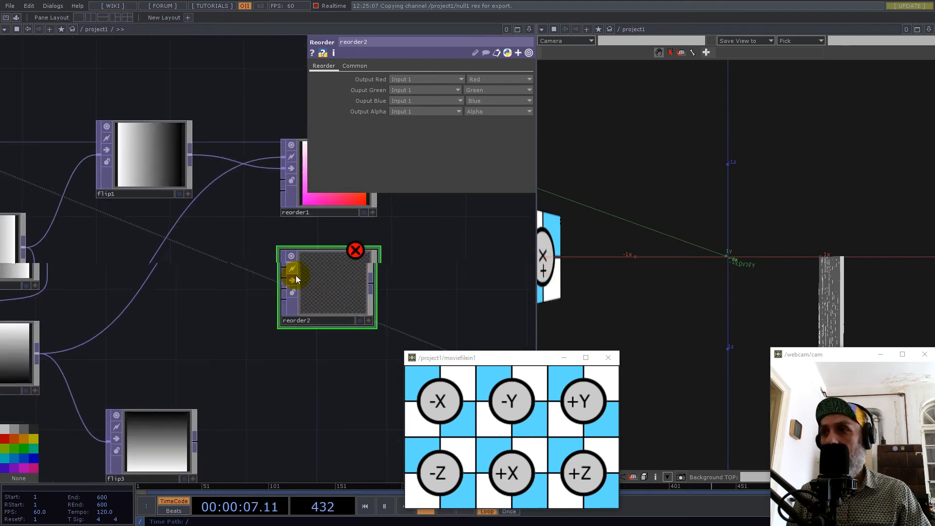
pyautogui.scroll(-3, 333, 277)
pyautogui.scroll(3, 332, 290)
pyautogui.scroll(-2, 331, 287)
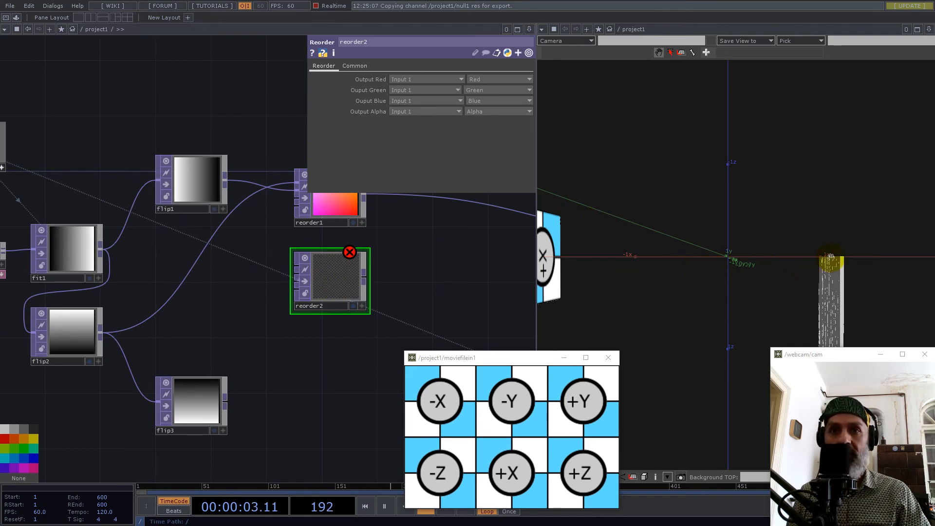
pyautogui.moveTo(768, 286); pyautogui.dragTo(796, 266)
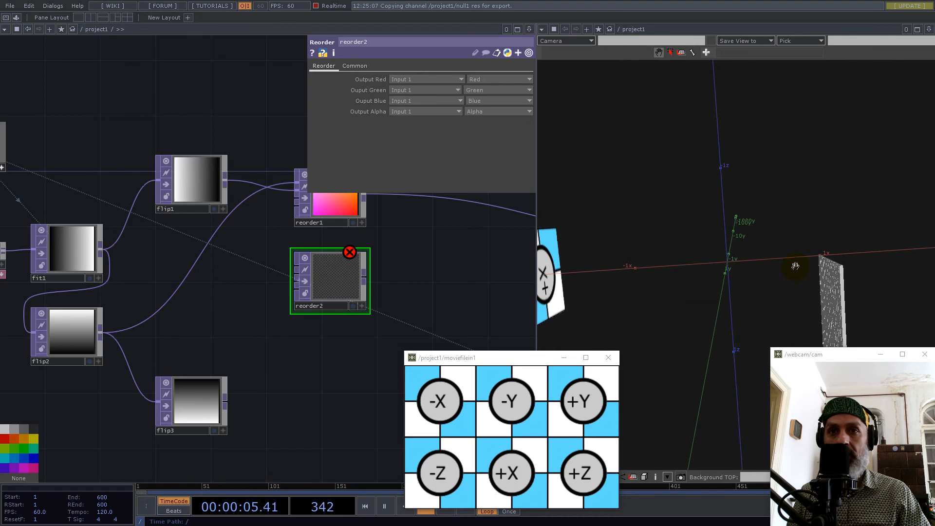
# Wire fit1 into reorder2's first input and flip3 into its second, and show reorder1's channel settings for reference.
pyautogui.click(101, 249)
pyautogui.click(282, 268)
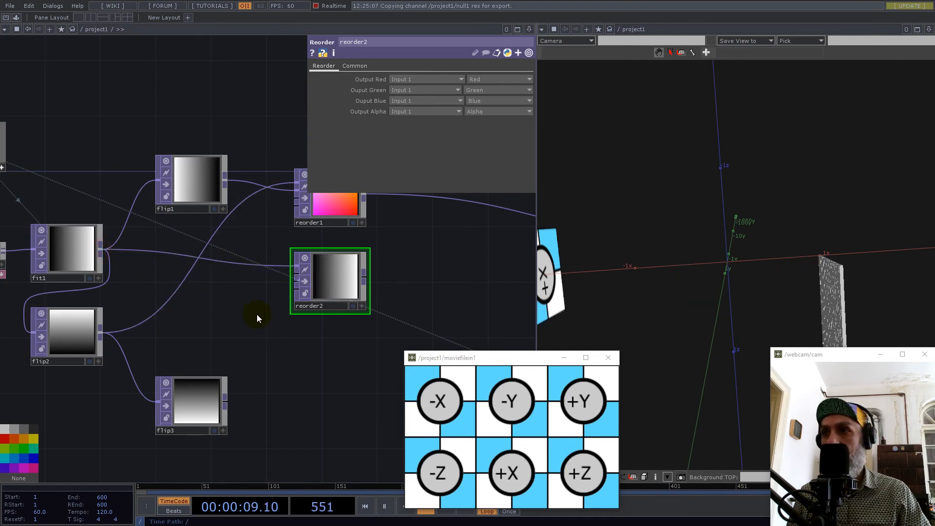
pyautogui.moveTo(762, 286); pyautogui.dragTo(736, 353)
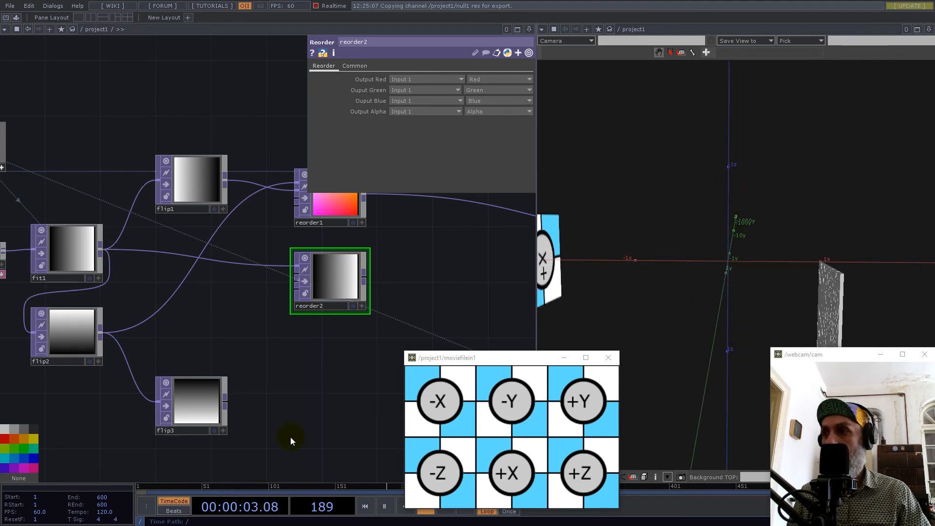
pyautogui.click(226, 402)
pyautogui.click(315, 270)
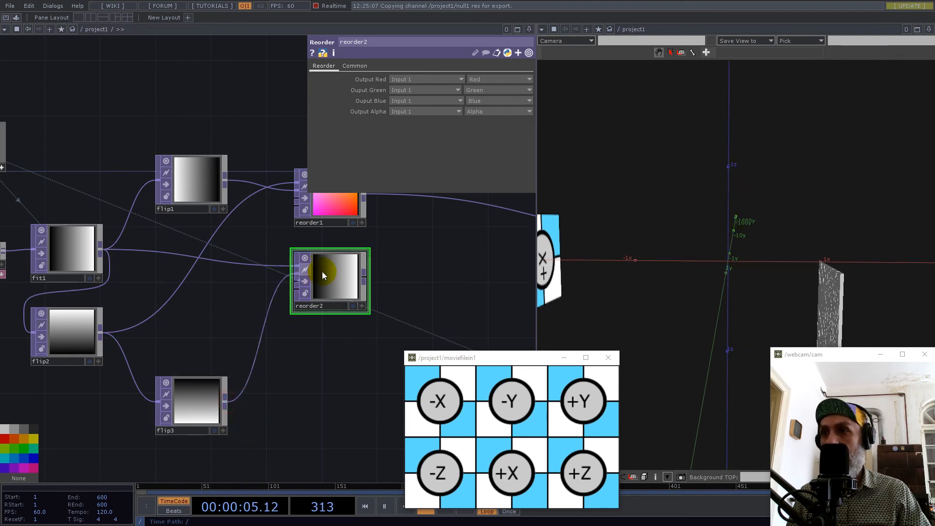
pyautogui.click(331, 222)
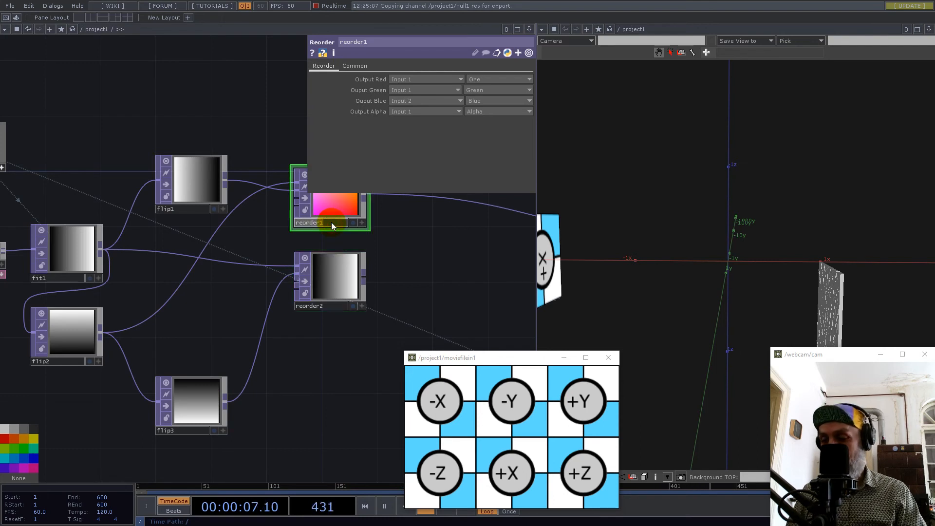
# Rename the upper Reorder TOP to X and the lower one to Y.
pyautogui.write('X')
pyautogui.press('Return')
pyautogui.click(338, 307)
pyautogui.write('Y')
pyautogui.press('Return')
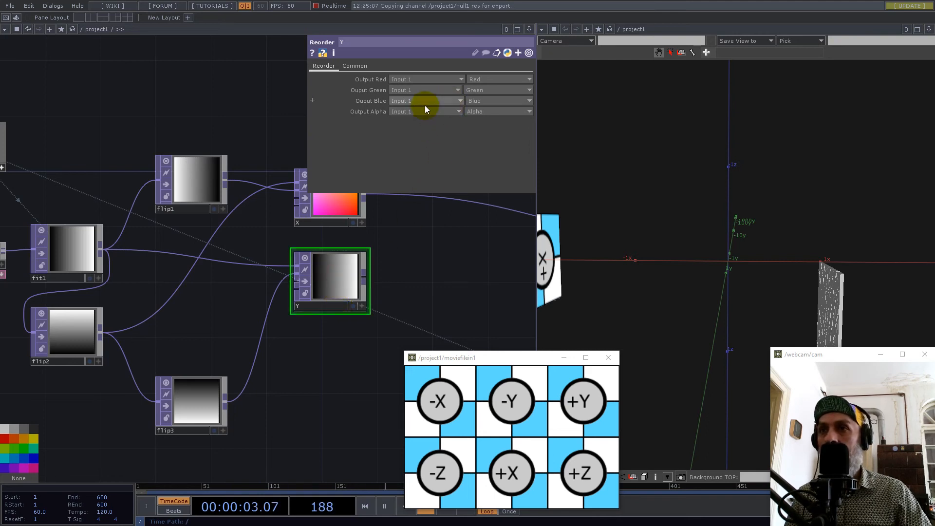
# In Y, set Output Green to One, take Output Blue from Input 2, and use the 32-bit float (RGB) pixel format.
pyautogui.click(476, 91)
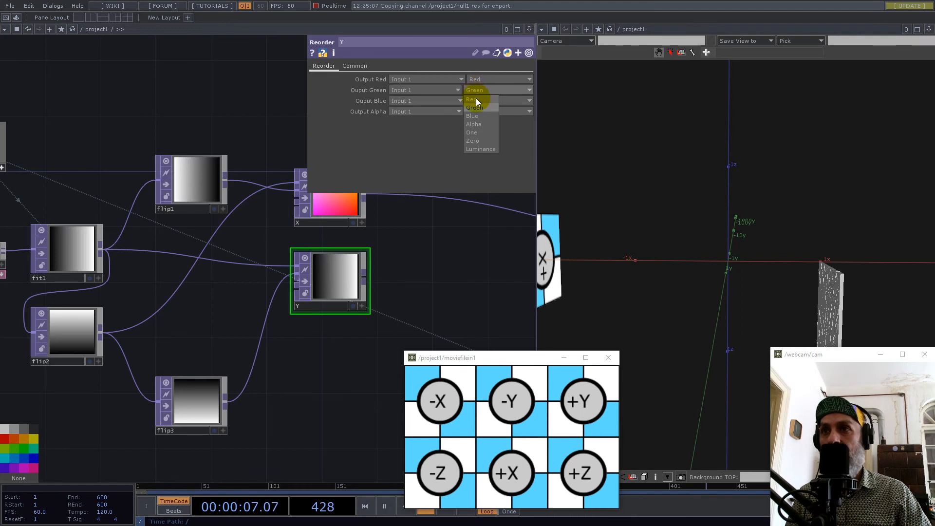
pyautogui.click(478, 133)
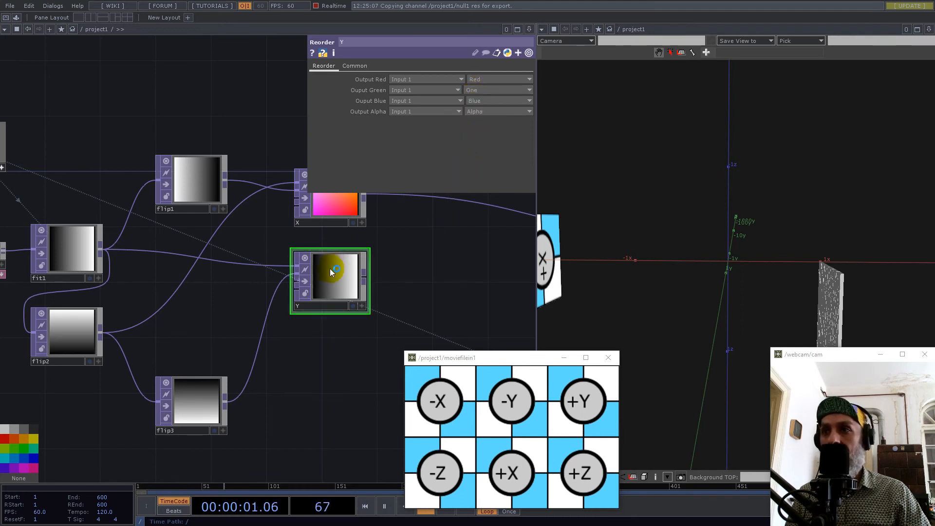
pyautogui.click(415, 100)
pyautogui.click(405, 122)
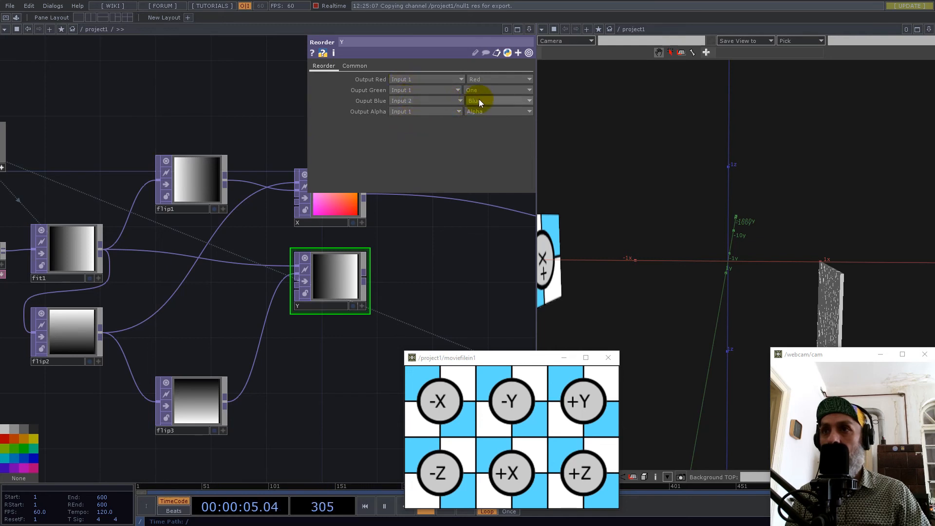
pyautogui.moveTo(390, 271); pyautogui.dragTo(343, 290)
pyautogui.click(361, 66)
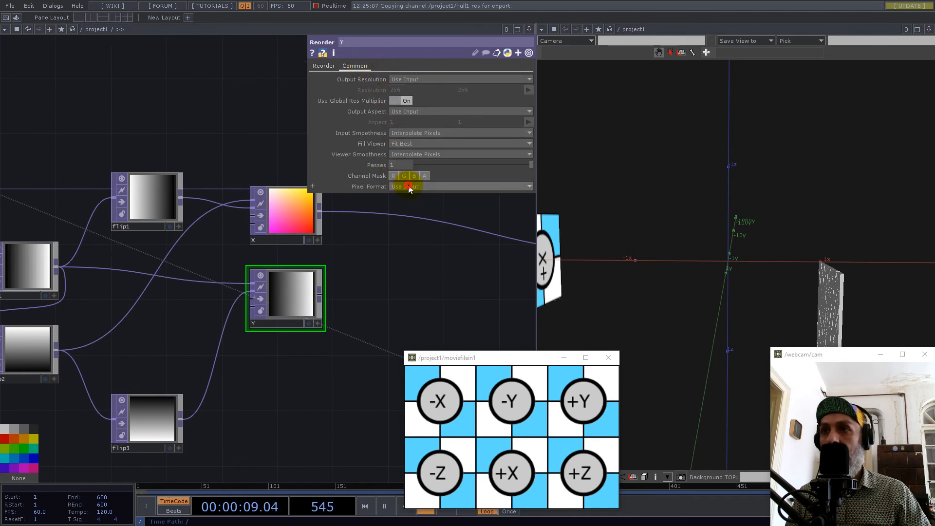
pyautogui.click(408, 187)
pyautogui.click(416, 270)
# Wire Y into null2 in place of X and compare the instanced plane with the reference cube's +Y face.
pyautogui.moveTo(399, 277); pyautogui.dragTo(313, 256)
pyautogui.scroll(-5, 314, 254)
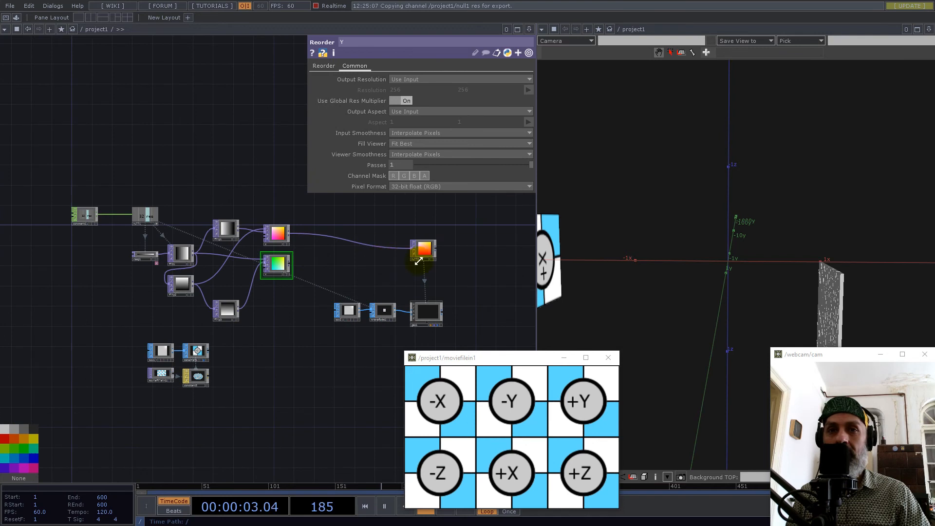
pyautogui.moveTo(682, 259); pyautogui.dragTo(680, 160)
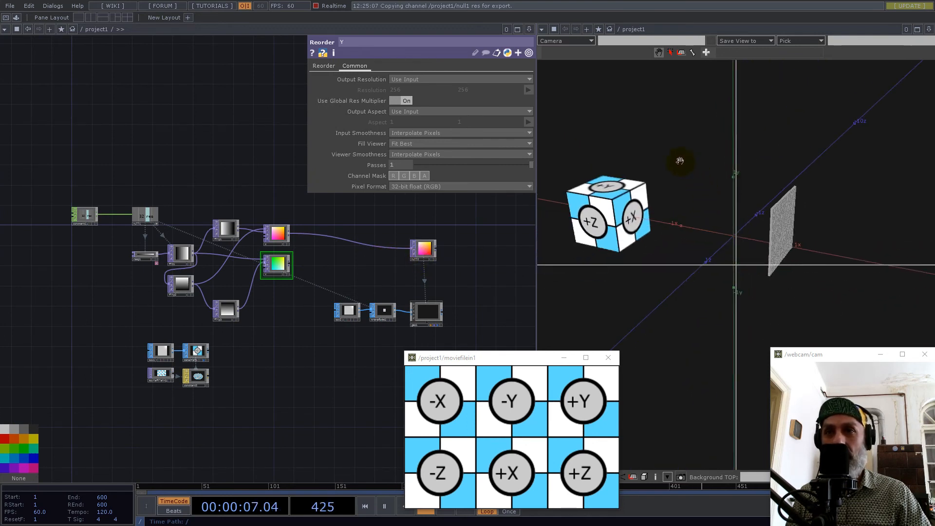
pyautogui.moveTo(291, 263); pyautogui.dragTo(332, 237)
pyautogui.moveTo(739, 215); pyautogui.dragTo(616, 234)
# Move null2 together with the box and geometry nodes farther away from the Reorder TOPs.
pyautogui.scroll(6, 235, 296)
pyautogui.moveTo(386, 275); pyautogui.dragTo(369, 290)
pyautogui.moveTo(253, 299); pyautogui.dragTo(188, 286)
pyautogui.scroll(-6, 188, 286)
pyautogui.moveTo(209, 189); pyautogui.dragTo(395, 402, button='right')
pyautogui.moveTo(313, 238); pyautogui.dragTo(409, 244)
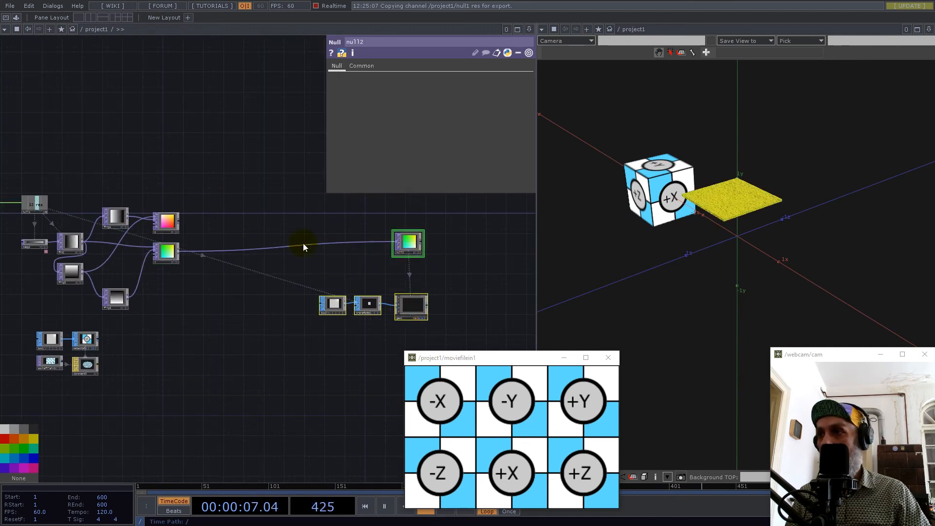
# Add a third Reorder TOP directly below Y and name it Z.
pyautogui.scroll(7, 105, 257)
pyautogui.press('Tab')
pyautogui.write('reo')
pyautogui.click(274, 276)
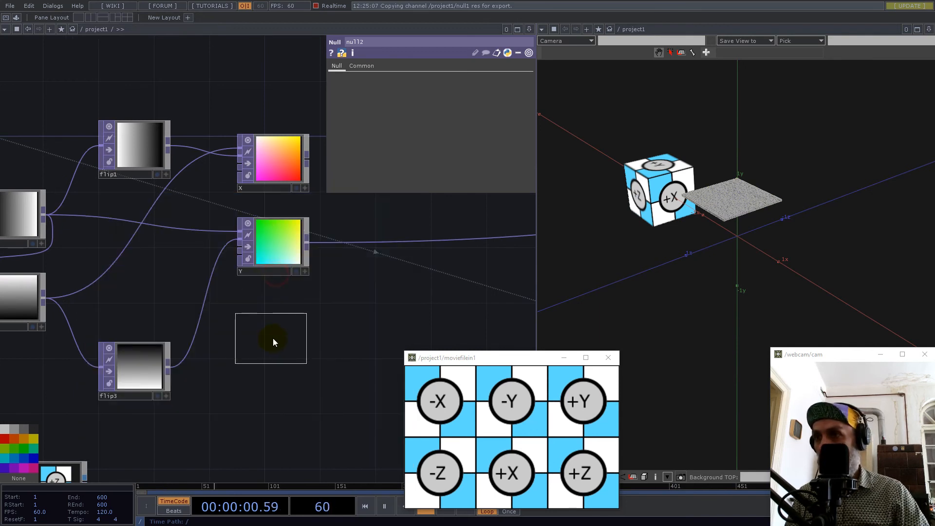
pyautogui.click(273, 337)
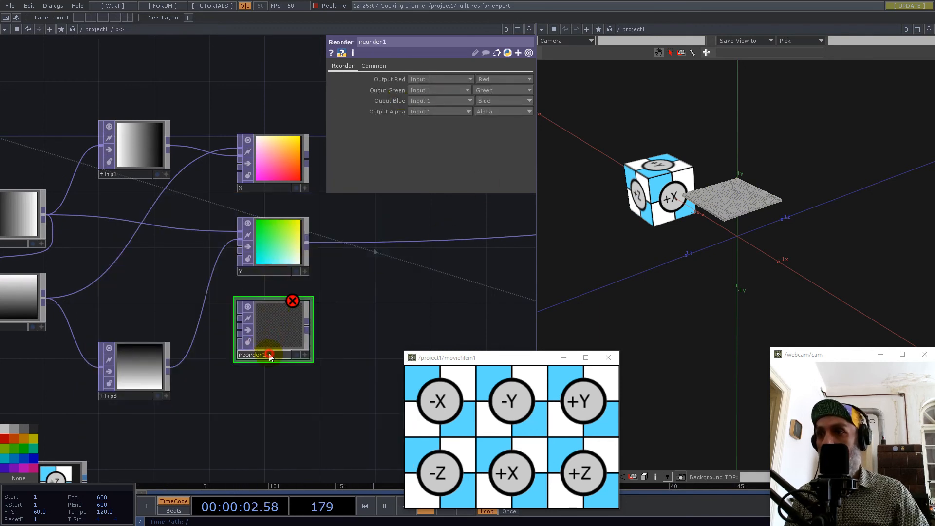
pyautogui.write('Z')
pyautogui.press('Return')
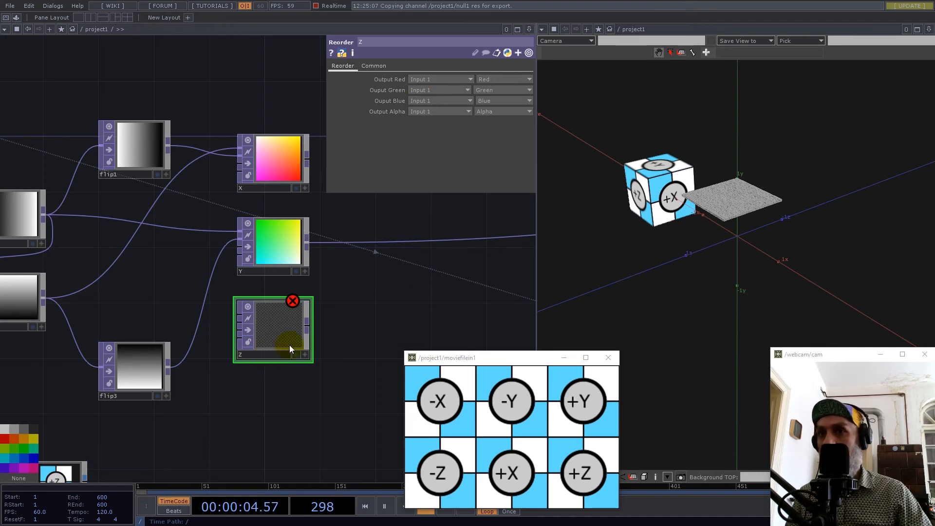
# Examine the reference cube's +Z face and its direction relative to the axes.
pyautogui.moveTo(724, 277); pyautogui.dragTo(767, 252)
pyautogui.press('h')
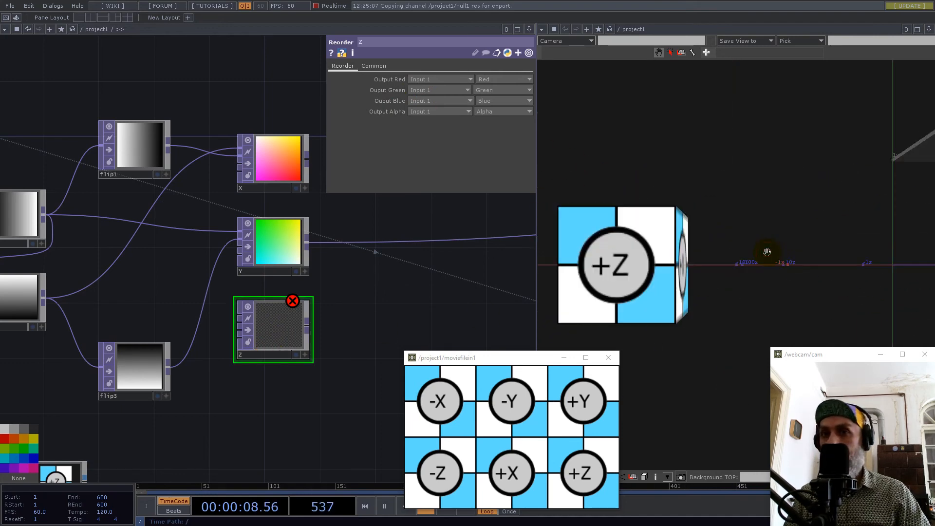
pyautogui.rightClick(827, 247)
pyautogui.click(796, 260)
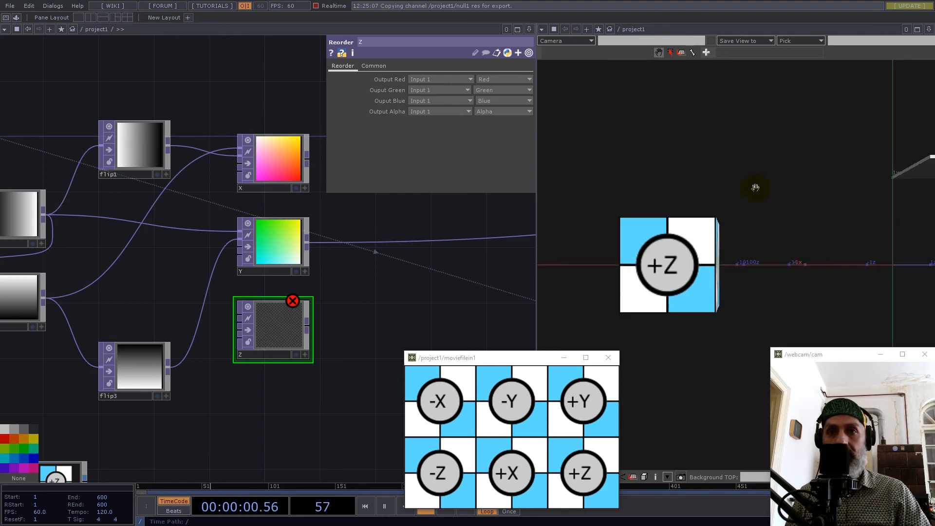
pyautogui.scroll(-6, 718, 253)
pyautogui.moveTo(795, 267); pyautogui.dragTo(711, 291, button='right')
pyautogui.moveTo(711, 291); pyautogui.dragTo(815, 234)
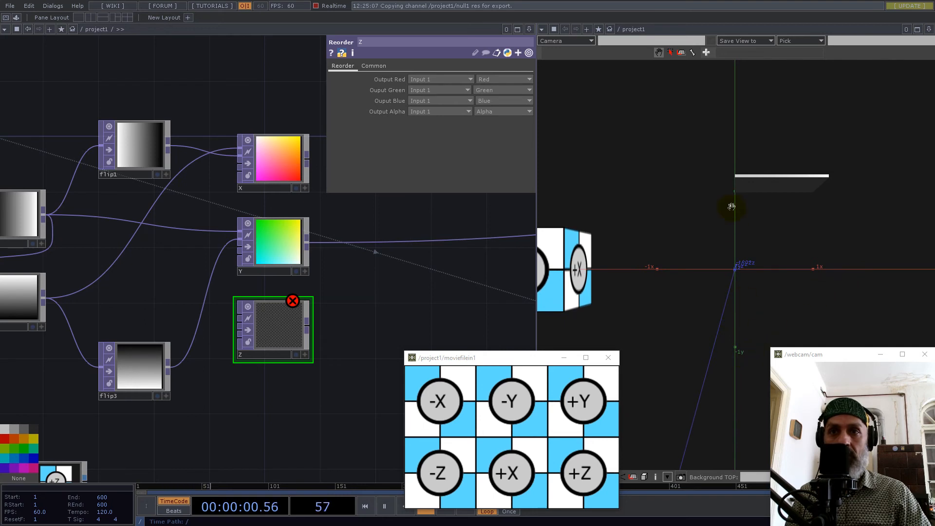
# Wire fit1 into Z's first input and flip2 into its second input.
pyautogui.moveTo(372, 315); pyautogui.dragTo(415, 311)
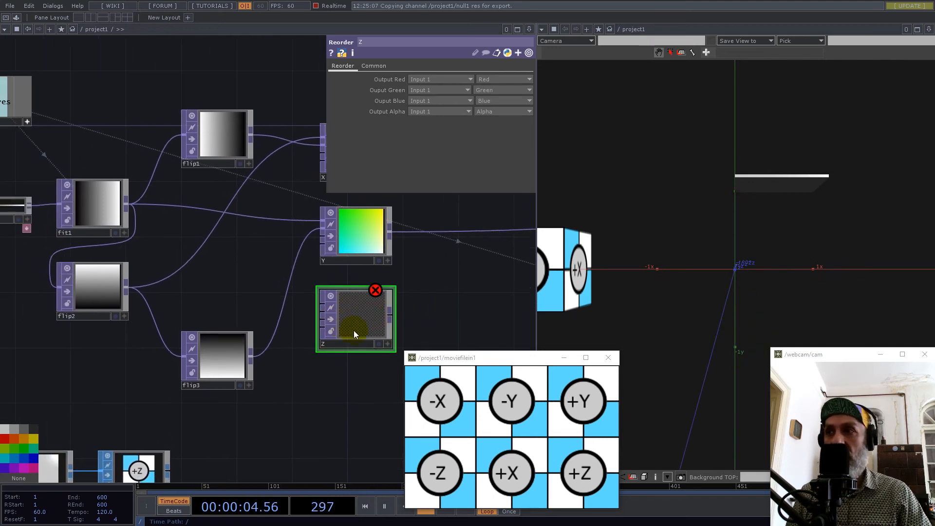
pyautogui.moveTo(128, 203); pyautogui.dragTo(314, 309)
pyautogui.moveTo(128, 285); pyautogui.dragTo(323, 314)
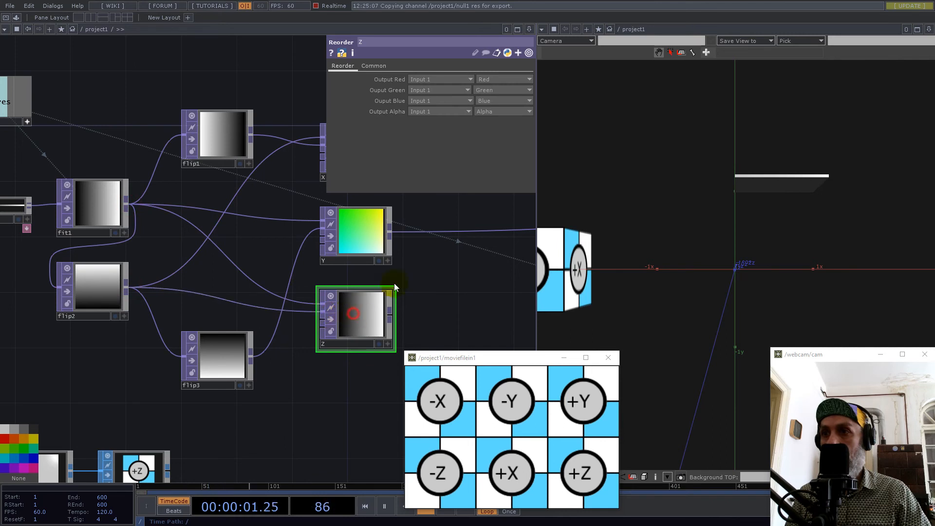
# In Z, set Output Blue to One, take Output Green from Input 2, and use the 32-bit float (RGB) pixel format.
pyautogui.click(492, 103)
pyautogui.click(490, 144)
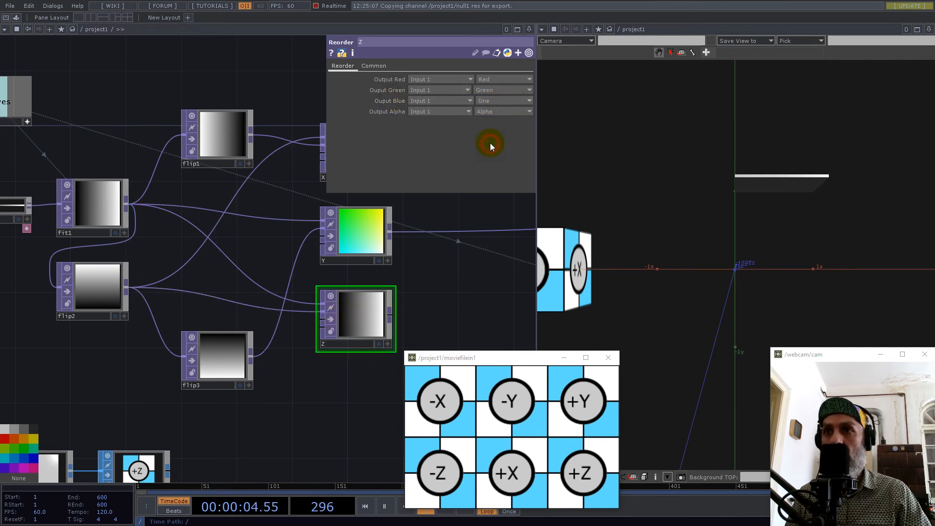
pyautogui.click(436, 90)
pyautogui.click(425, 112)
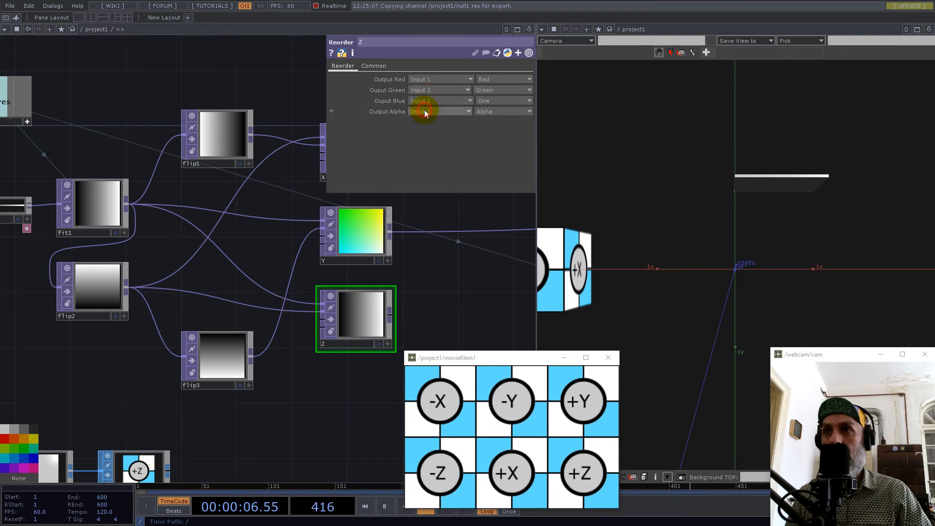
pyautogui.click(376, 66)
pyautogui.click(449, 186)
pyautogui.click(450, 270)
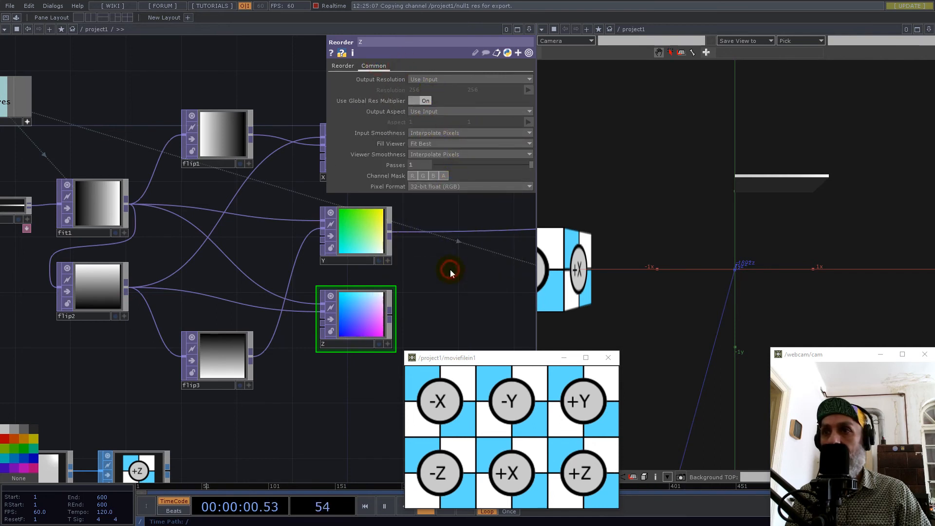
# Feed null2 from Z instead of Y to preview the +Z plane.
pyautogui.scroll(-3, 352, 291)
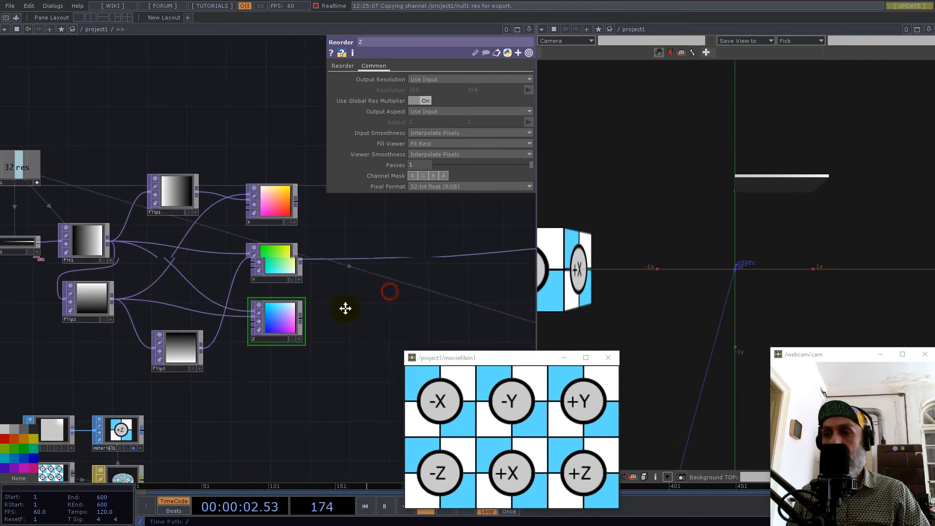
pyautogui.moveTo(285, 325); pyautogui.dragTo(349, 275)
pyautogui.click(355, 267)
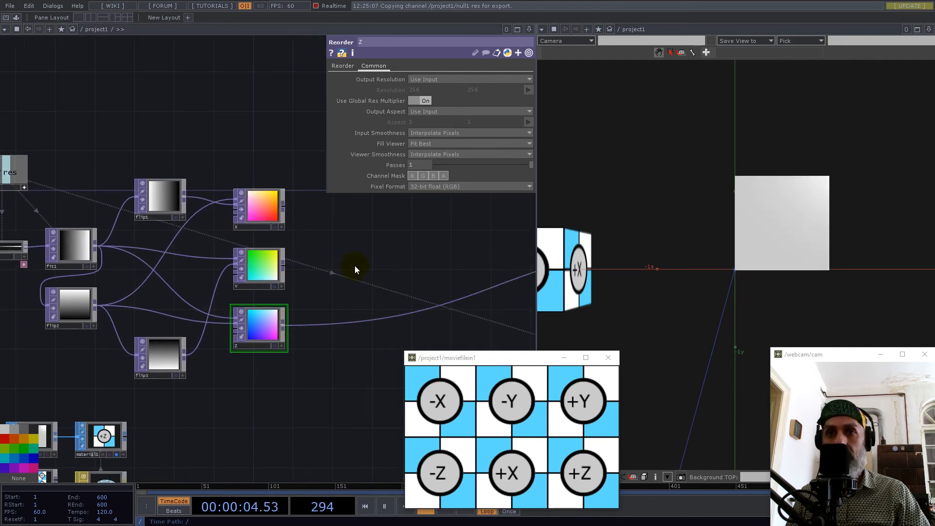
# Wire X back into null2 and examine the +X plane's offset from the origin from several angles.
pyautogui.moveTo(286, 209); pyautogui.dragTo(423, 310)
pyautogui.moveTo(777, 232); pyautogui.dragTo(746, 230)
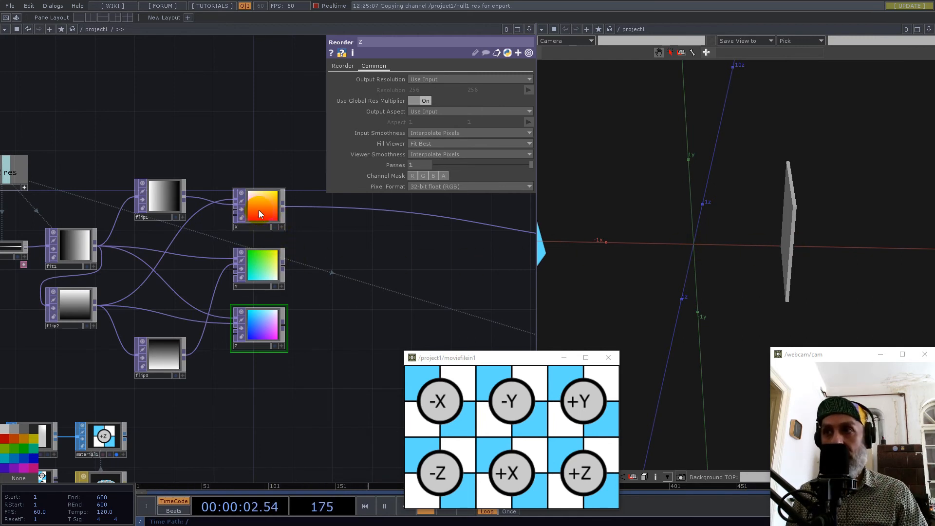
pyautogui.moveTo(703, 242); pyautogui.dragTo(757, 211)
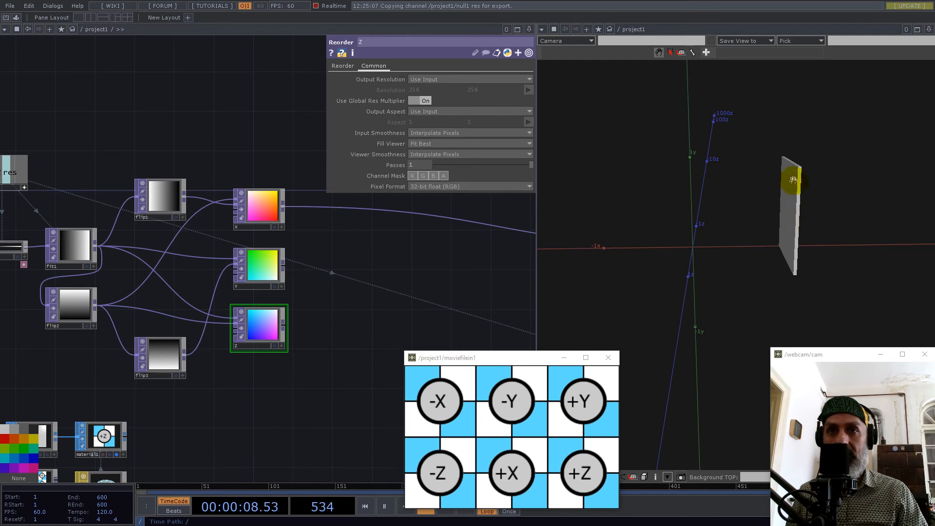
pyautogui.moveTo(794, 226); pyautogui.dragTo(751, 227)
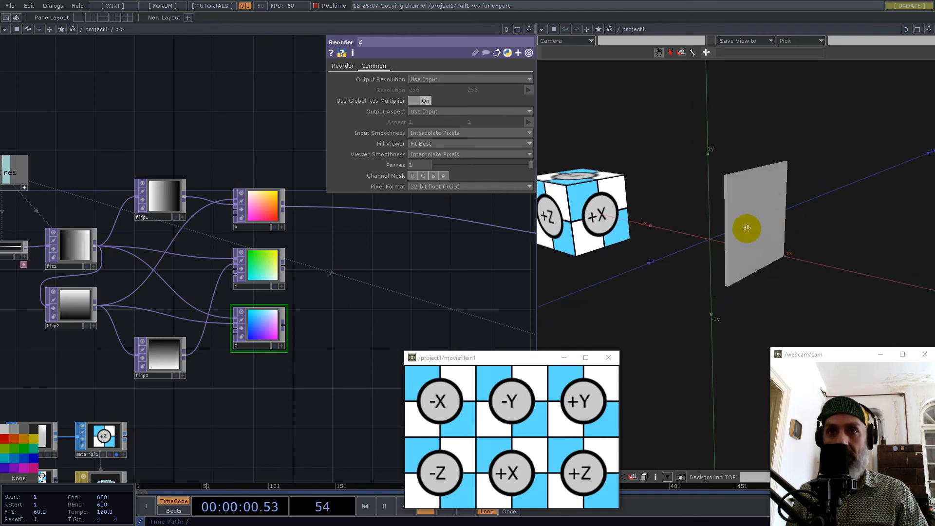
pyautogui.moveTo(726, 282); pyautogui.dragTo(733, 228)
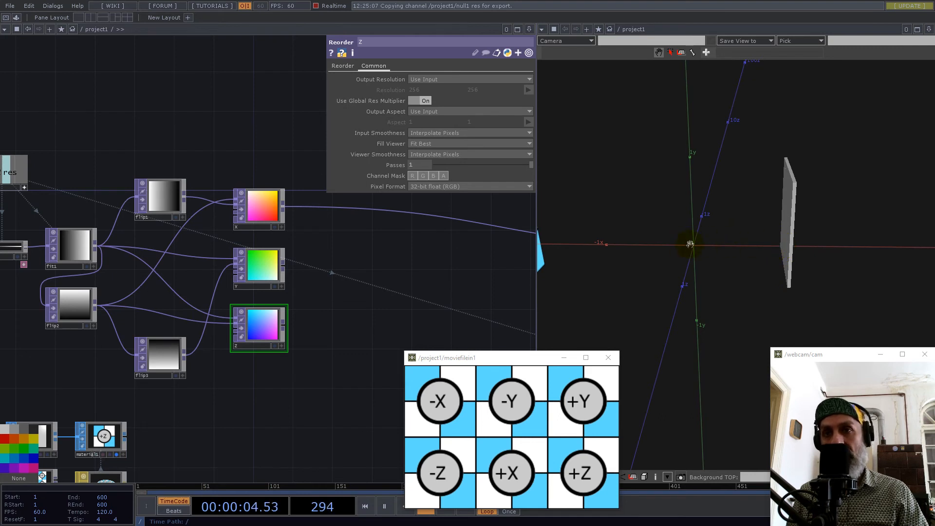
pyautogui.moveTo(692, 248); pyautogui.dragTo(620, 246)
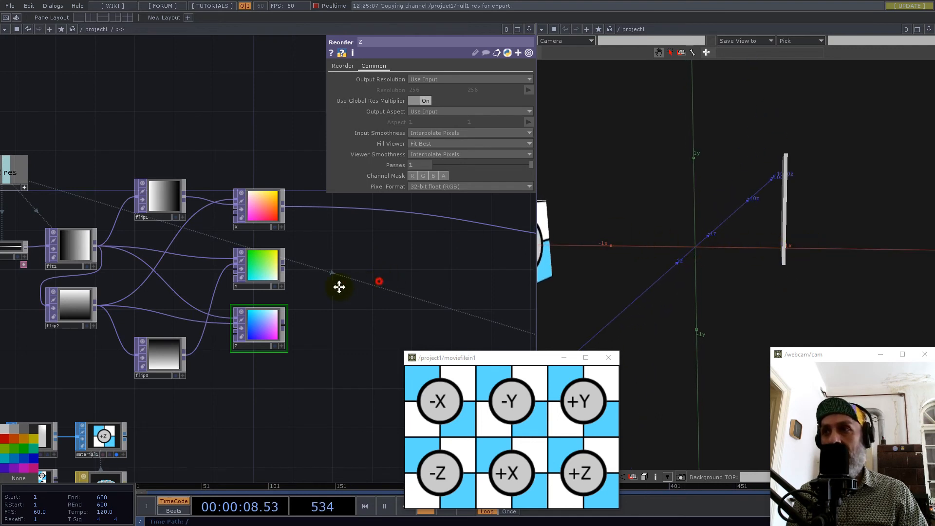
# Add a Math TOP fed by X's output, placed above the existing wire.
pyautogui.moveTo(363, 285); pyautogui.dragTo(262, 298)
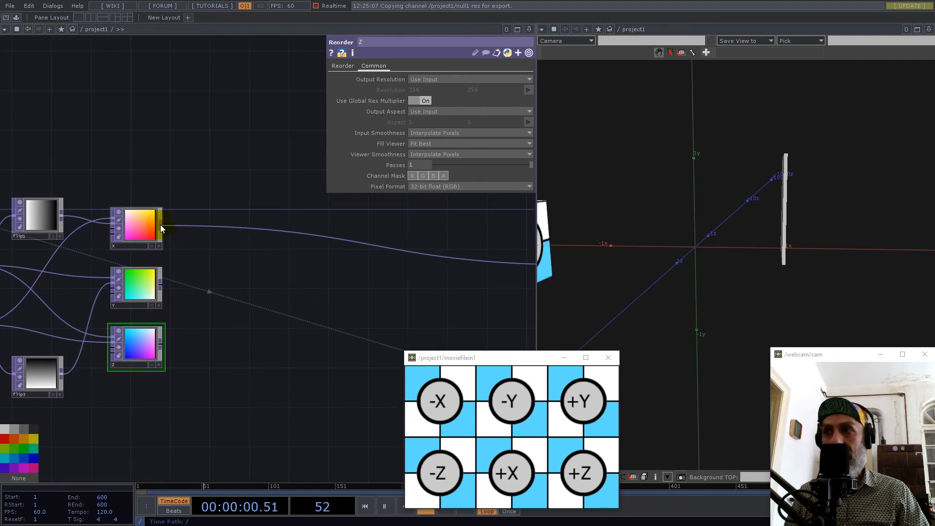
pyautogui.click(160, 226)
pyautogui.write('ma')
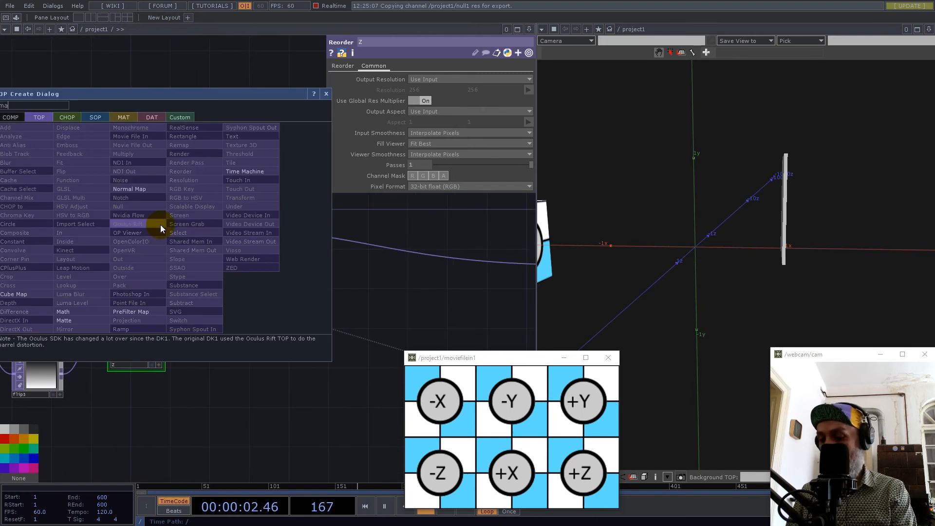
pyautogui.click(62, 312)
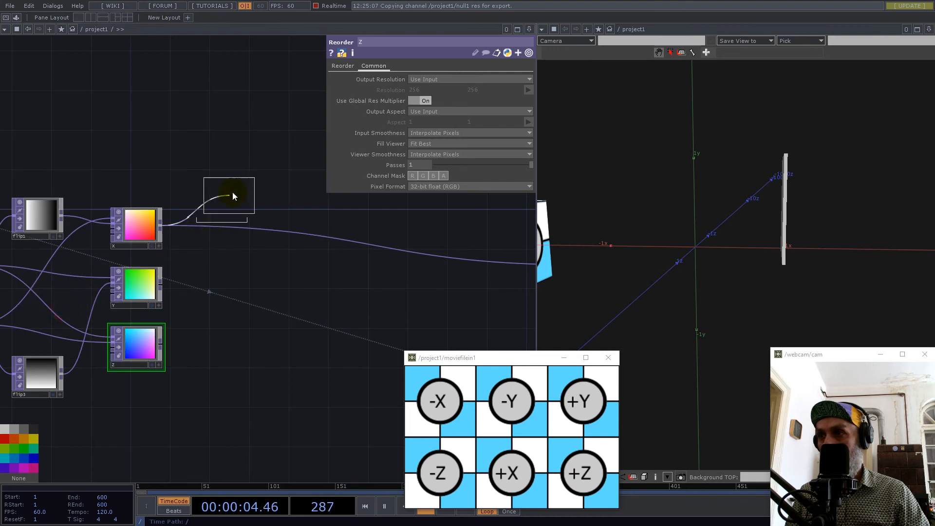
pyautogui.click(236, 182)
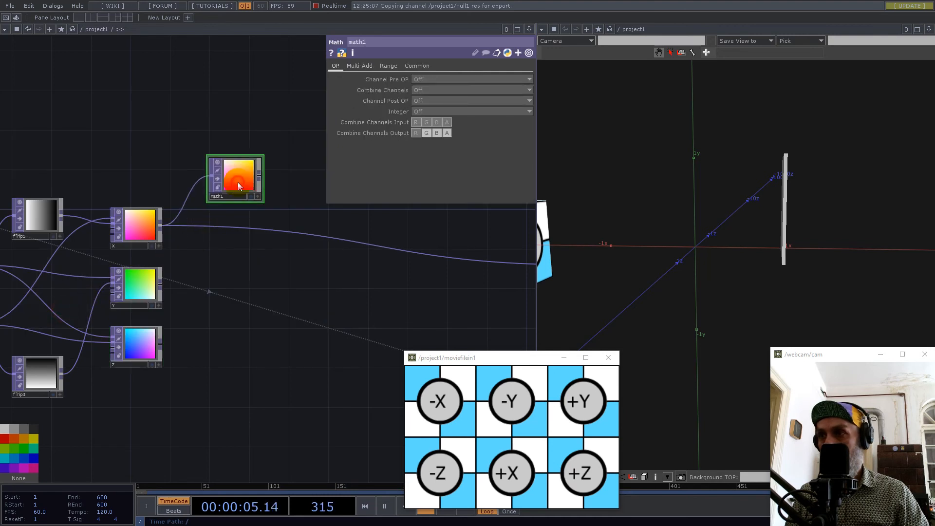
# Set math1's Post-Add value to -1.
pyautogui.click(390, 66)
pyautogui.click(361, 66)
pyautogui.moveTo(422, 101); pyautogui.dragTo(391, 104)
pyautogui.write('-1')
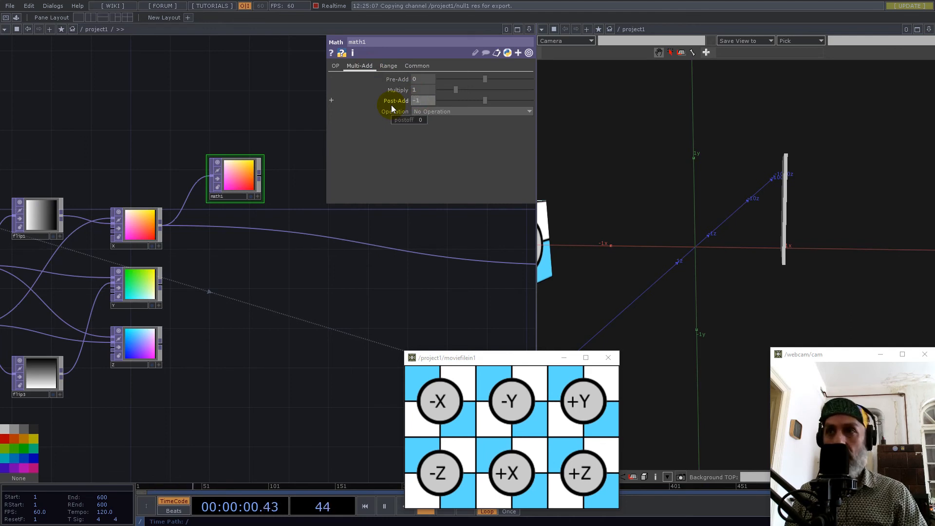
pyautogui.press('Return')
# Restrict math1's channel mask to the red channel only.
pyautogui.click(414, 66)
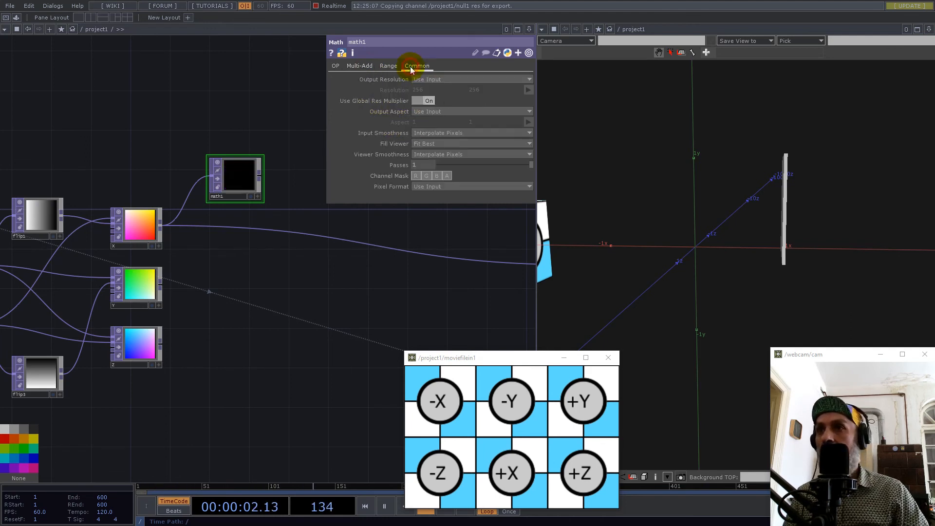
pyautogui.click(427, 176)
pyautogui.click(437, 176)
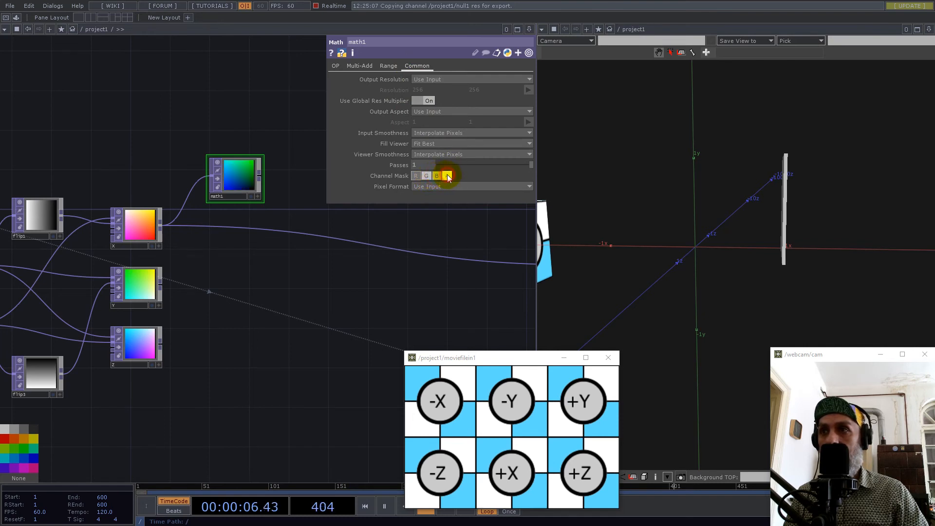
# Wire math1's output into null2 in place of X.
pyautogui.moveTo(293, 273); pyautogui.dragTo(215, 294)
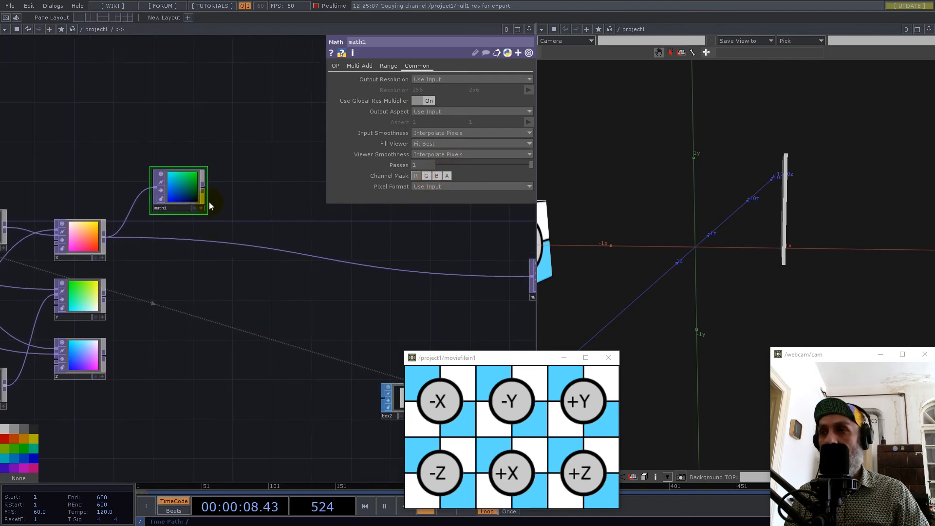
pyautogui.click(203, 187)
pyautogui.click(271, 247)
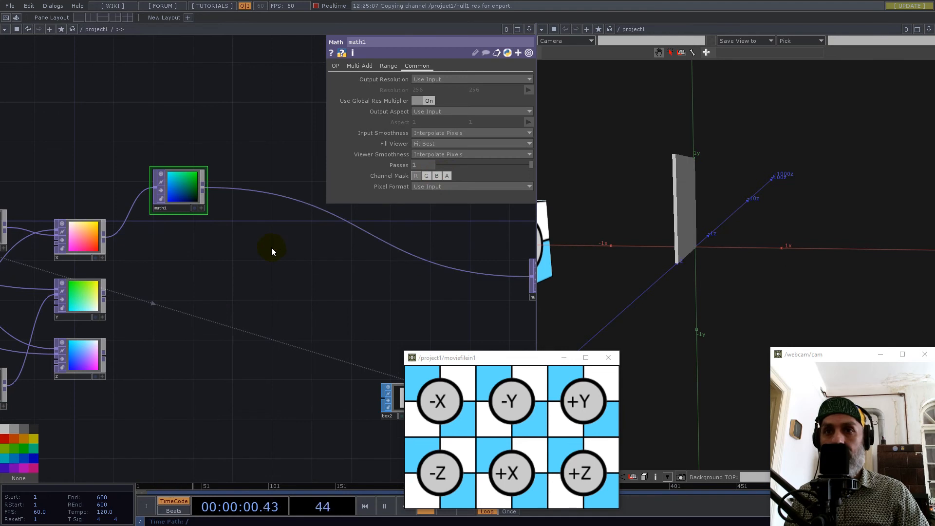
# Duplicate the math1 node twice, keeping its settings in both copies.
pyautogui.moveTo(246, 266); pyautogui.dragTo(371, 227)
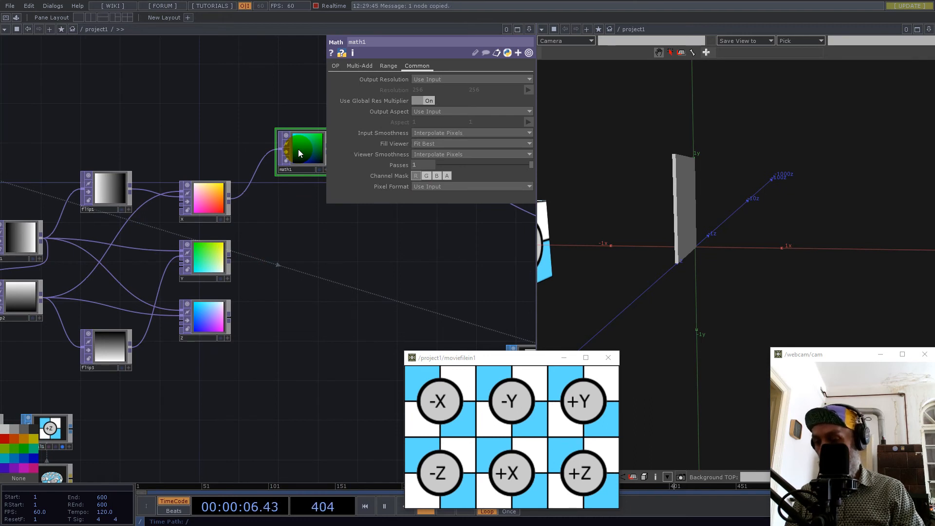
pyautogui.hotkey('ctrl', 'v')
pyautogui.hotkey('ctrl', 'v')
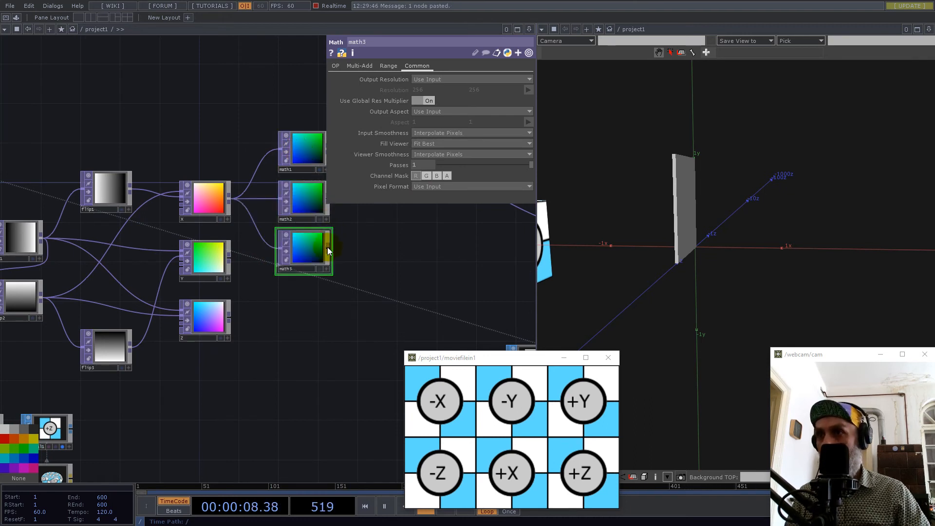
# Feed math2 from Y and math3 from Z instead of X, spacing both nodes below math1.
pyautogui.moveTo(234, 263); pyautogui.dragTo(283, 197)
pyautogui.click(231, 319)
pyautogui.click(279, 254)
pyautogui.moveTo(303, 250); pyautogui.dragTo(302, 329)
pyautogui.moveTo(303, 202); pyautogui.dragTo(303, 223)
pyautogui.click(302, 335)
pyautogui.moveTo(302, 335); pyautogui.dragTo(318, 279)
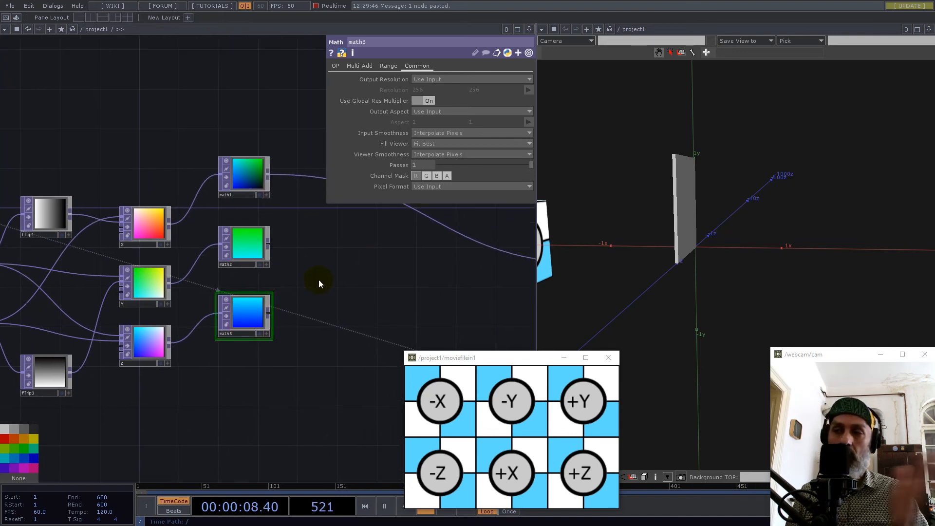
# Restrict math2's channel mask to the green channel only.
pyautogui.click(238, 246)
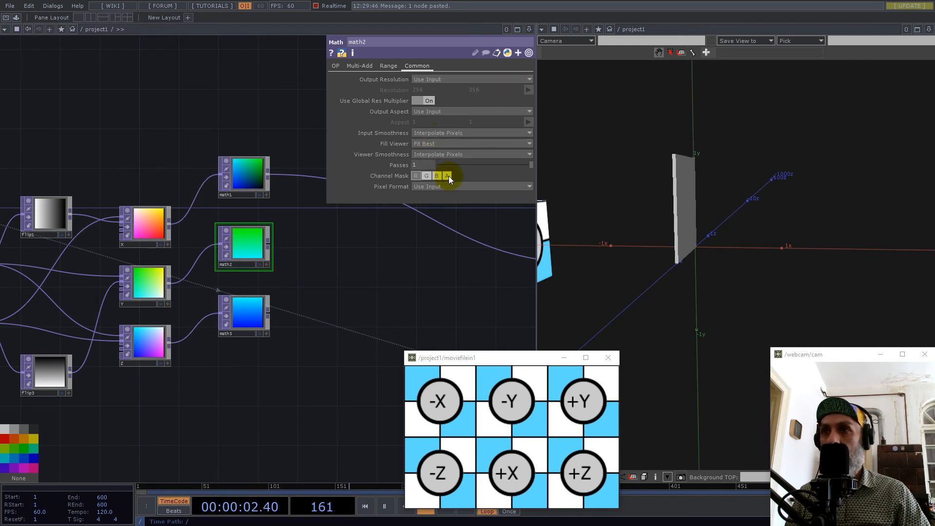
pyautogui.click(424, 176)
pyautogui.click(417, 175)
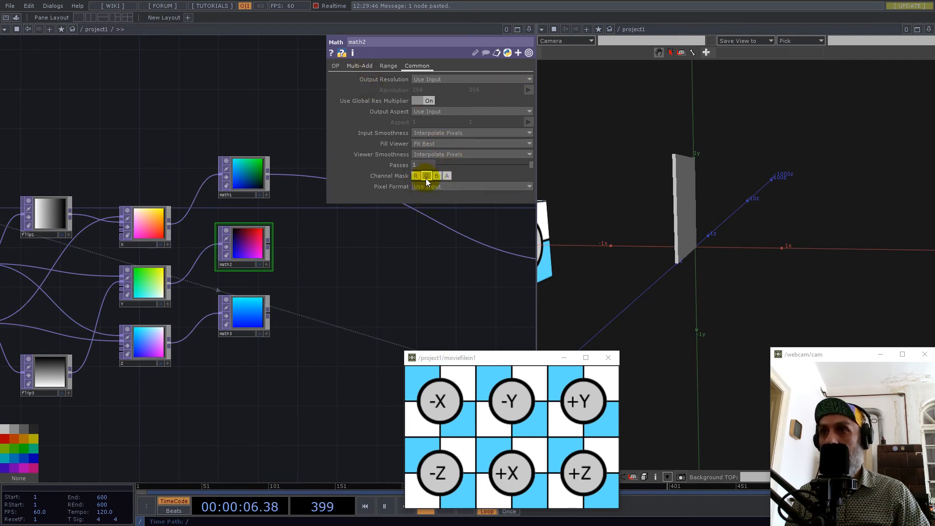
# Restrict math3's channel mask to the blue channel only.
pyautogui.moveTo(335, 305); pyautogui.dragTo(341, 267)
pyautogui.click(253, 276)
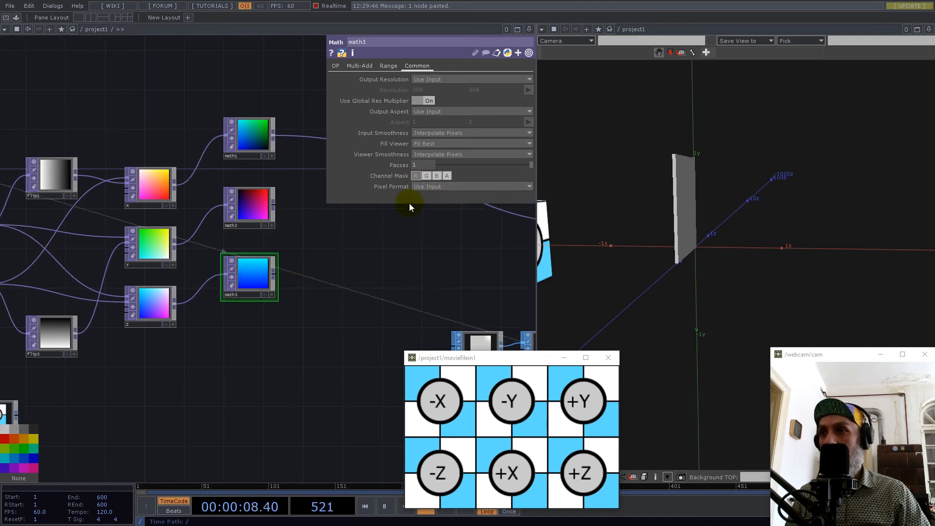
pyautogui.click(427, 176)
pyautogui.click(436, 176)
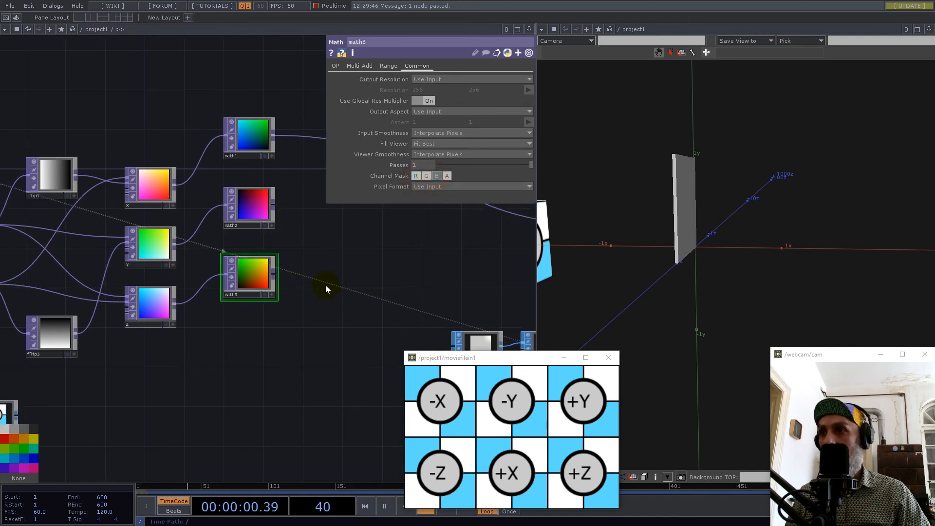
# Colour-code the Reorder nodes: X red, Y green and Z blue.
pyautogui.scroll(-5, 294, 294)
pyautogui.scroll(3, 273, 289)
pyautogui.scroll(2, 313, 292)
pyautogui.moveTo(299, 263); pyautogui.dragTo(274, 253)
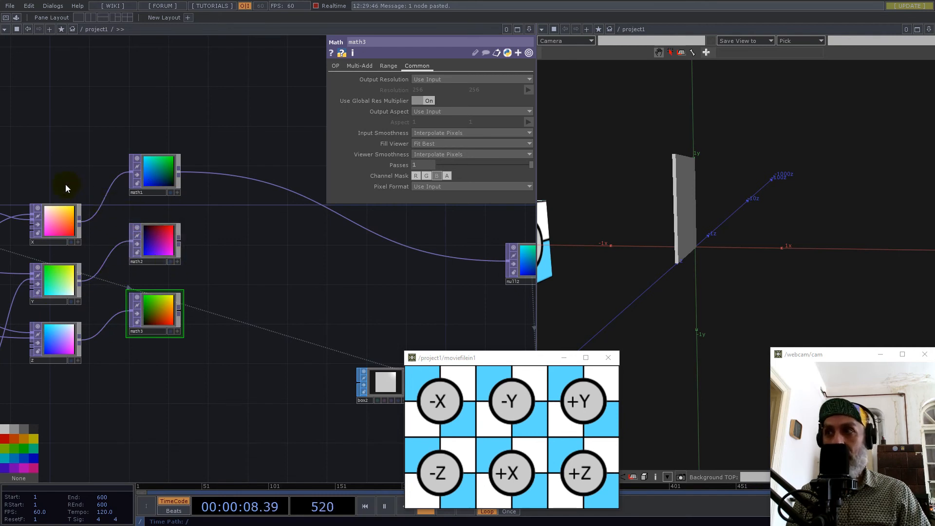
pyautogui.click(59, 221)
pyautogui.click(4, 436)
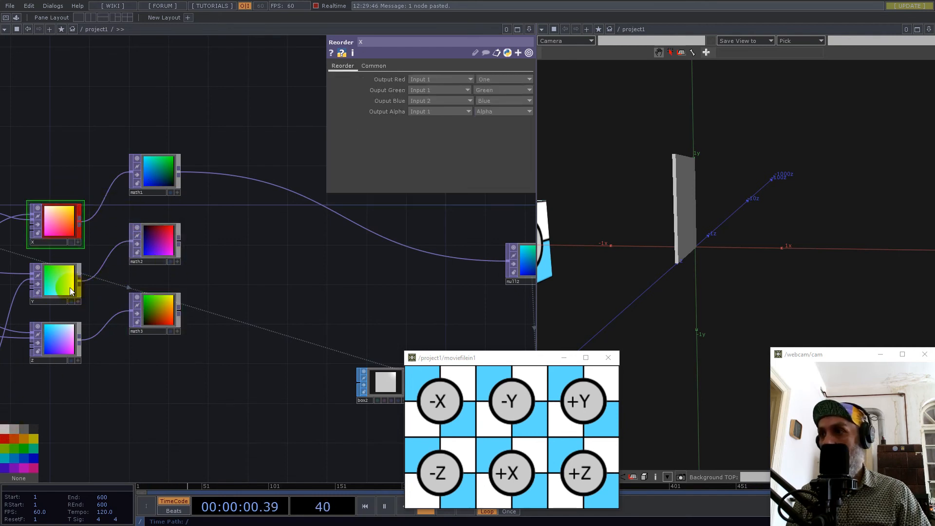
pyautogui.click(60, 284)
pyautogui.click(15, 448)
pyautogui.click(59, 352)
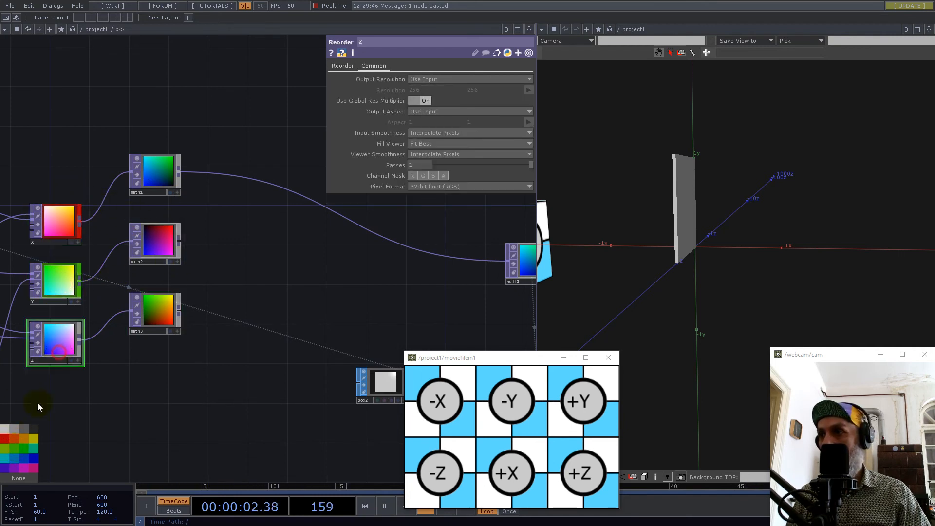
pyautogui.click(25, 459)
# Add a Layout TOP beside the three Math nodes.
pyautogui.moveTo(270, 269); pyautogui.dragTo(311, 292)
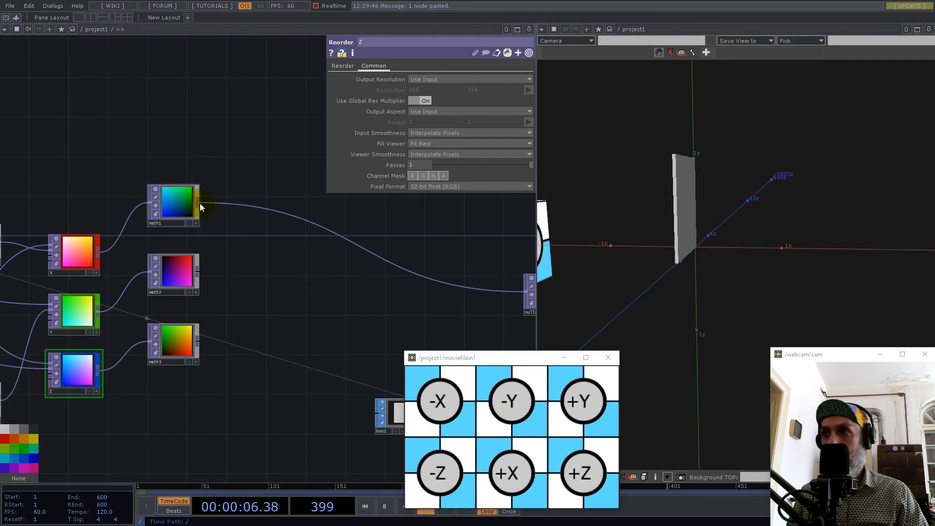
pyautogui.doubleClick(262, 279)
pyautogui.write('la')
pyautogui.click(178, 315)
pyautogui.click(315, 294)
# Set layout1's resolution width to the expression op('null1')['res']*3, referencing null1's res channel.
pyautogui.scroll(-3, 317, 370)
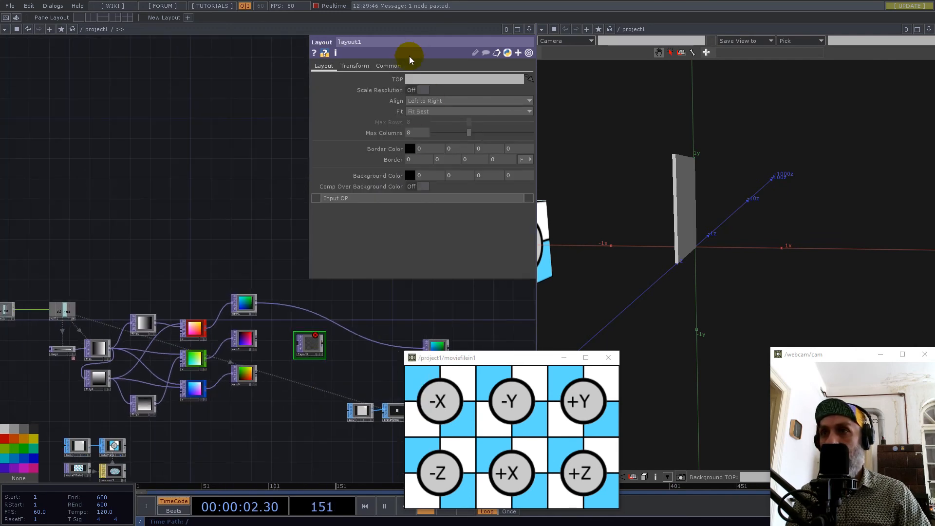
pyautogui.click(388, 66)
pyautogui.moveTo(138, 236); pyautogui.dragTo(267, 309)
pyautogui.scroll(4, 215, 397)
pyautogui.moveTo(171, 377); pyautogui.dragTo(429, 90)
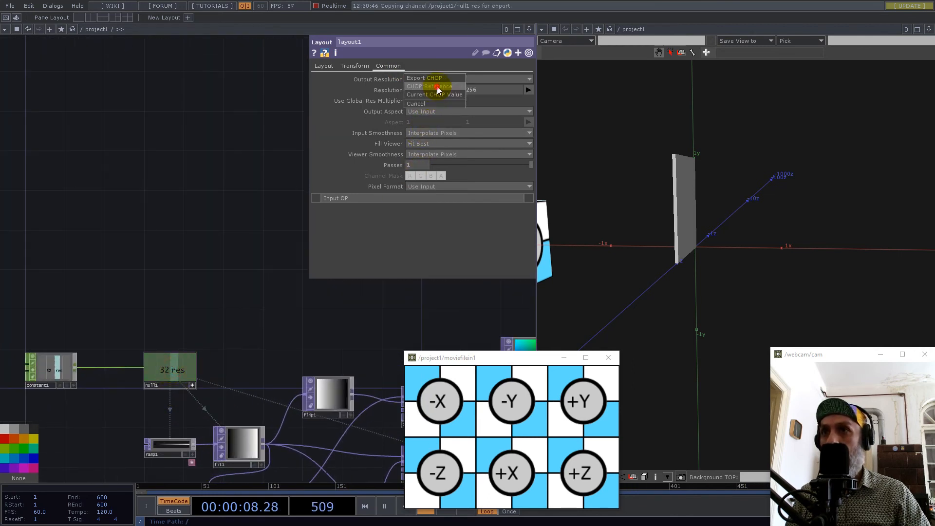
pyautogui.click(438, 87)
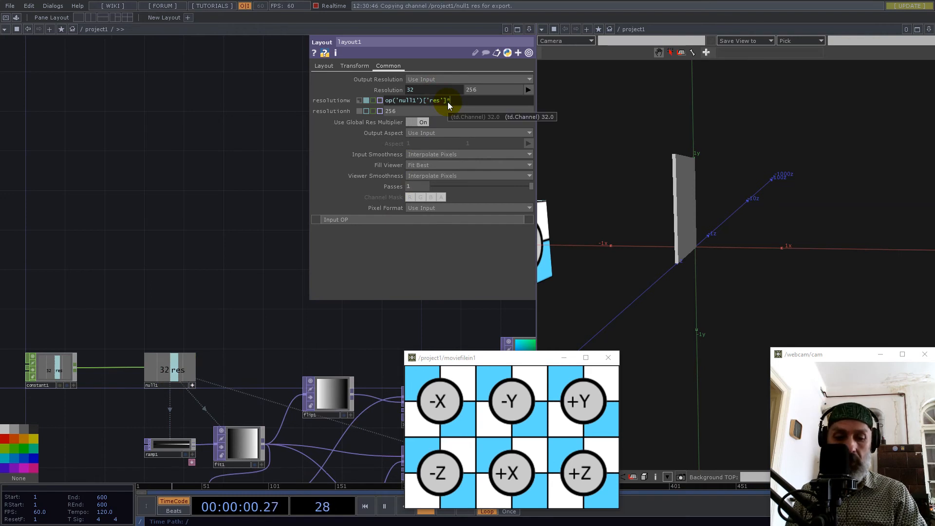
pyautogui.write('*3')
pyautogui.press('Return')
pyautogui.hotkey('ctrl', 'c')
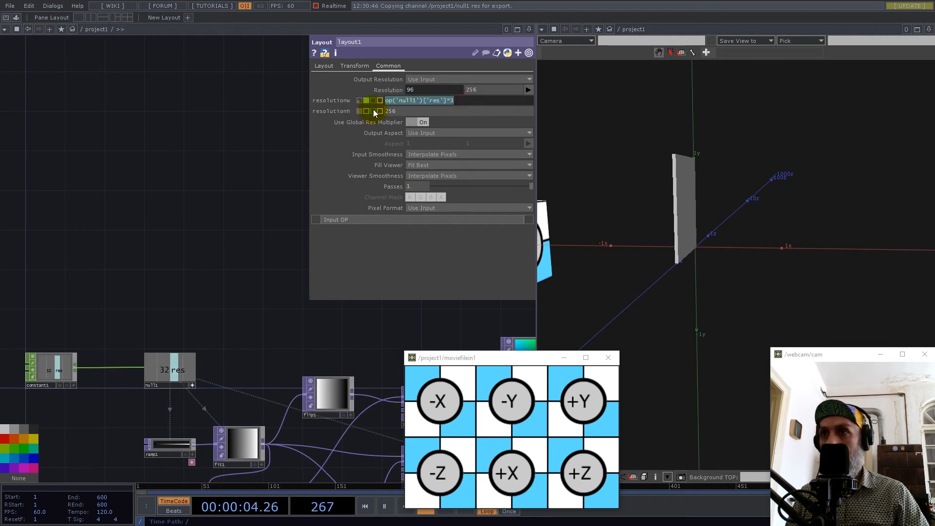
# Set layout1's resolution height to the expression op('null1')['res']*2.
pyautogui.click(392, 111)
pyautogui.hotkey('ctrl', 'v')
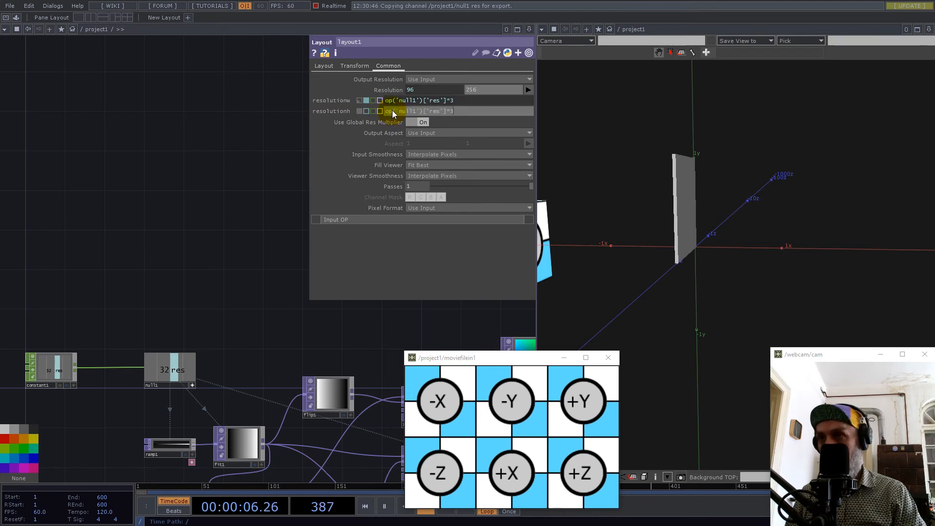
pyautogui.press('BackSpace')
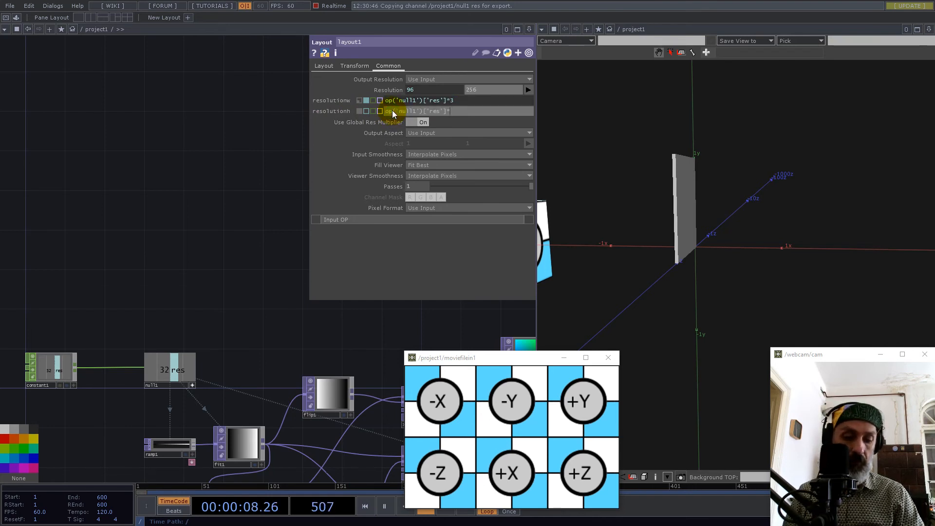
pyautogui.write('2')
pyautogui.press('Return')
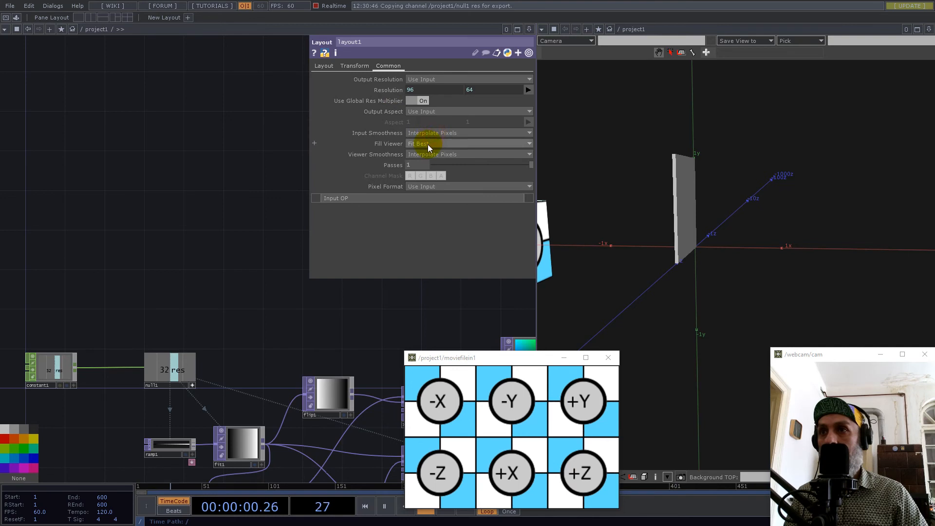
# Set layout1's output aspect to Resolution and return to its layout parameters.
pyautogui.click(433, 112)
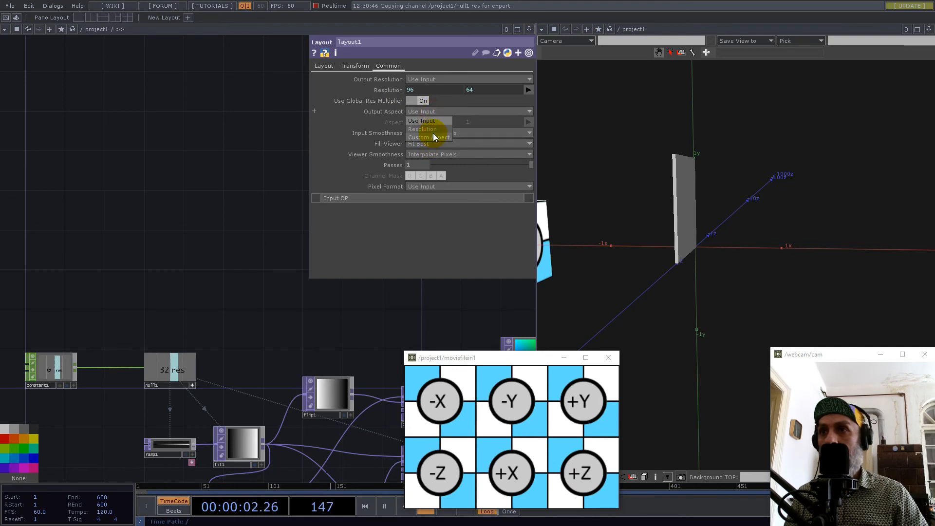
pyautogui.click(434, 130)
pyautogui.click(324, 65)
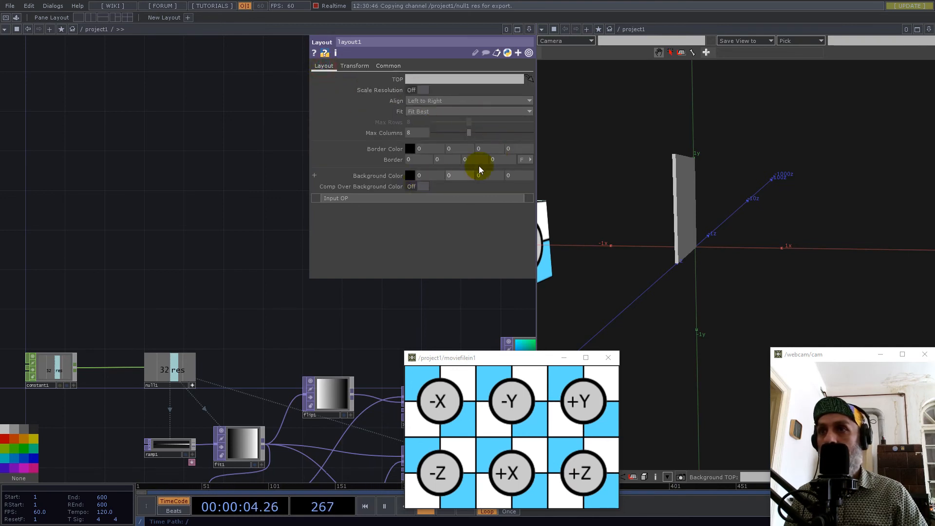
# Wire math1, math2, Y, math3, X and Z into layout1, in that order.
pyautogui.moveTo(270, 311); pyautogui.dragTo(30, 179)
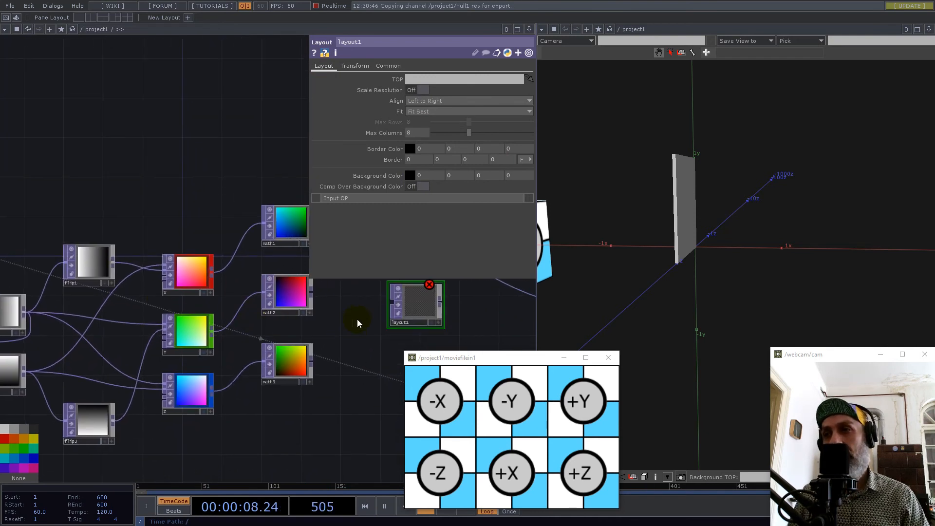
pyautogui.moveTo(352, 326); pyautogui.dragTo(319, 361)
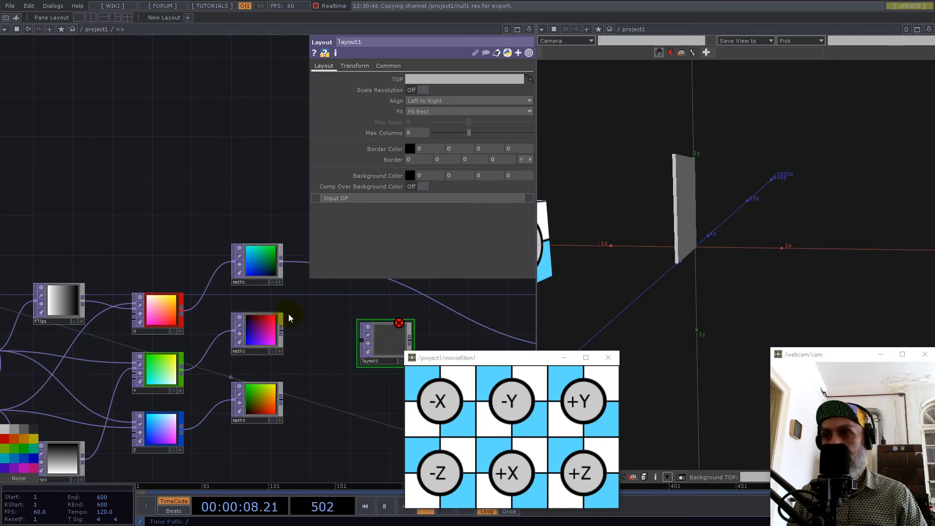
pyautogui.moveTo(282, 263); pyautogui.dragTo(368, 345)
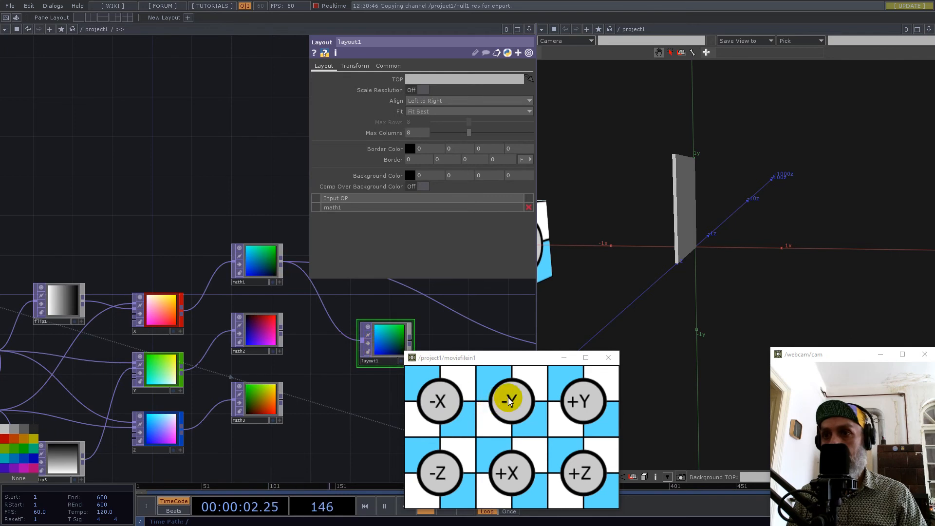
pyautogui.moveTo(282, 332); pyautogui.dragTo(363, 341)
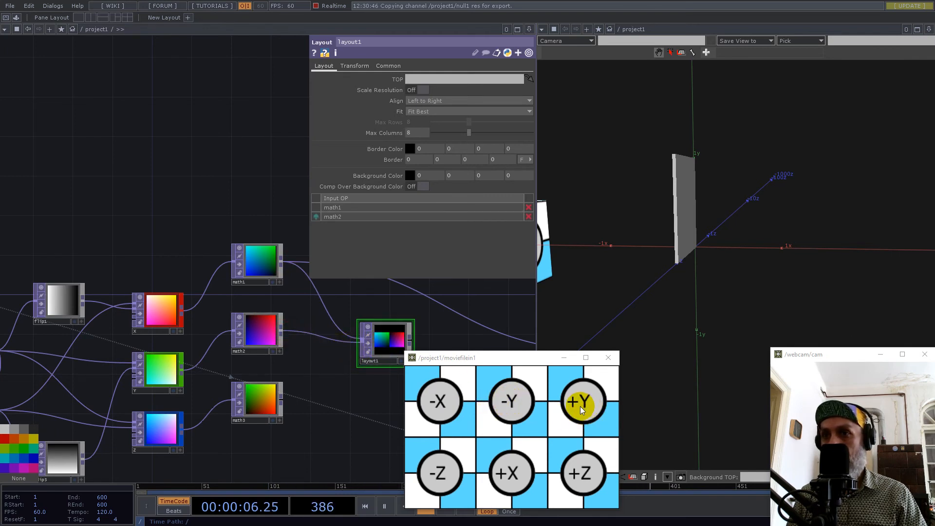
pyautogui.moveTo(183, 369); pyautogui.dragTo(347, 349)
pyautogui.moveTo(280, 393); pyautogui.dragTo(361, 340)
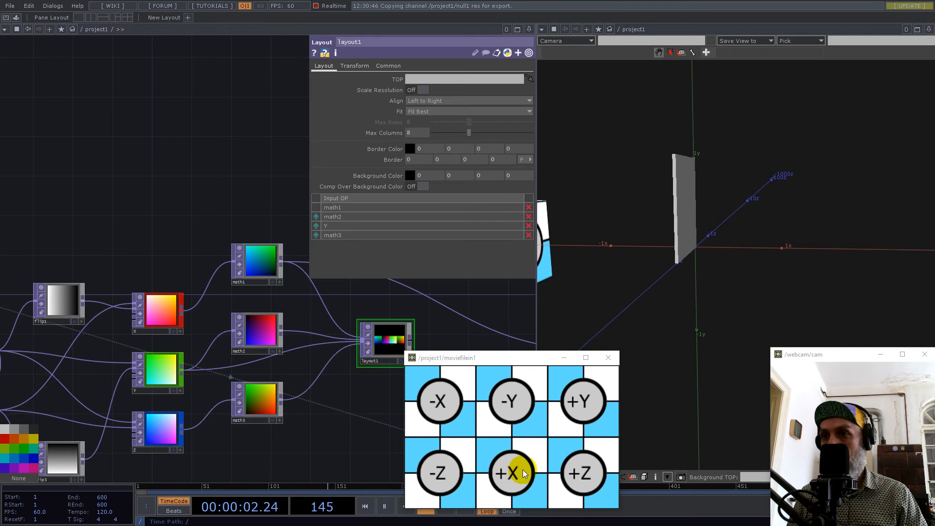
pyautogui.moveTo(182, 312); pyautogui.dragTo(361, 342)
pyautogui.moveTo(183, 431); pyautogui.dragTo(361, 342)
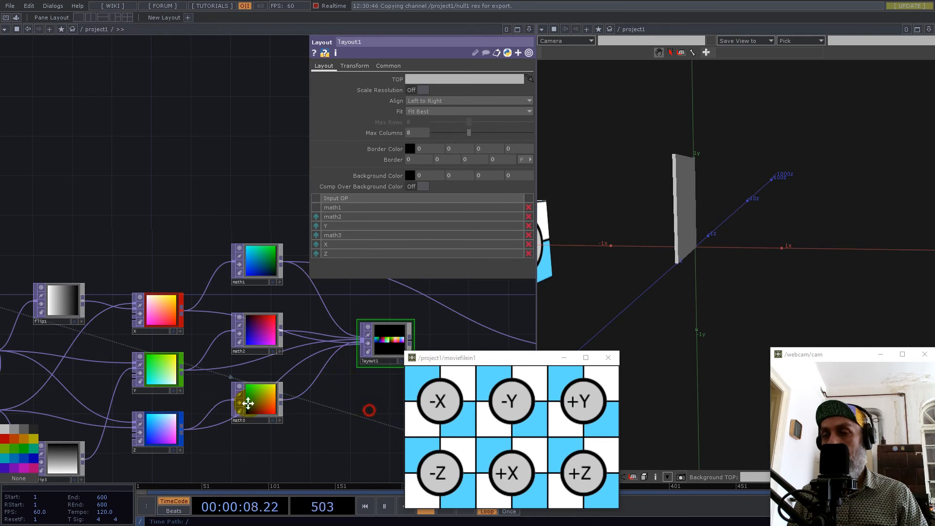
# Try aligning layout1's inputs as Grid Rows with 3 max rows and 2 max columns, and as Left to Right.
pyautogui.moveTo(248, 403); pyautogui.dragTo(115, 399)
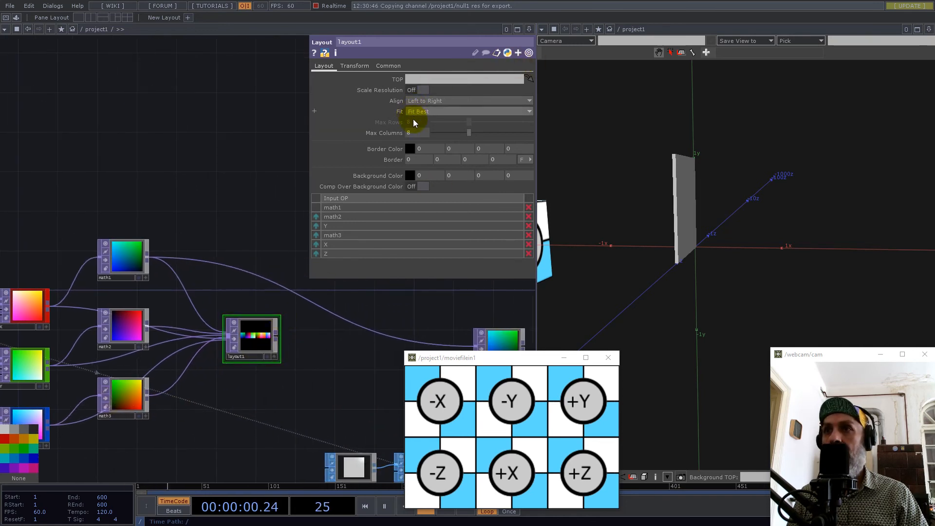
pyautogui.click(429, 100)
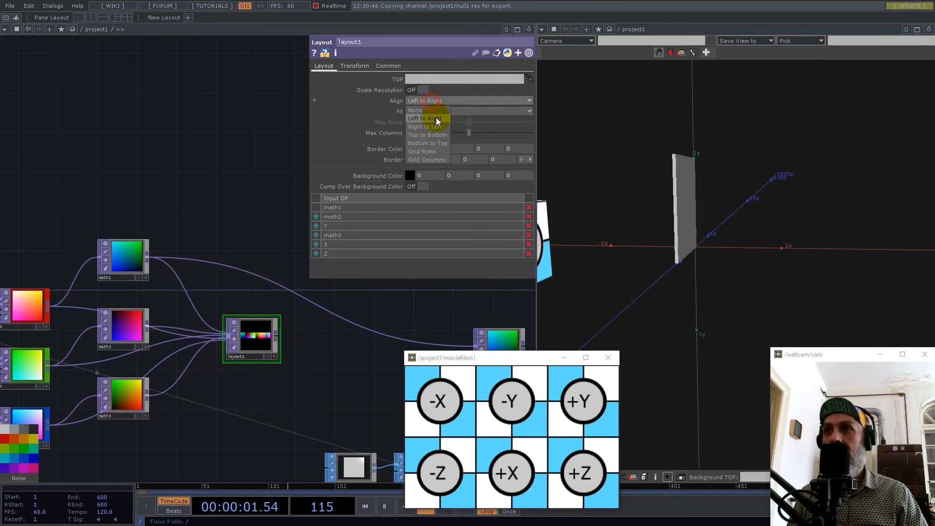
pyautogui.click(428, 151)
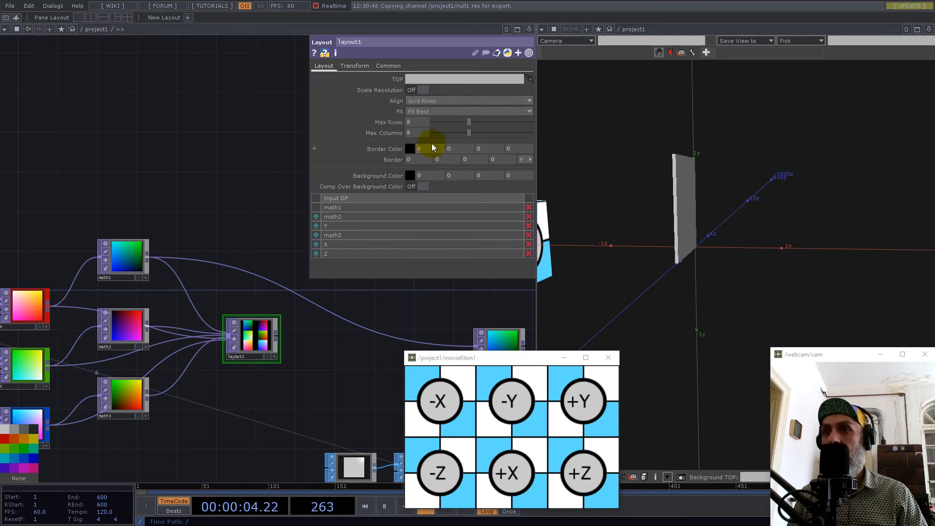
pyautogui.click(444, 123)
pyautogui.click(443, 134)
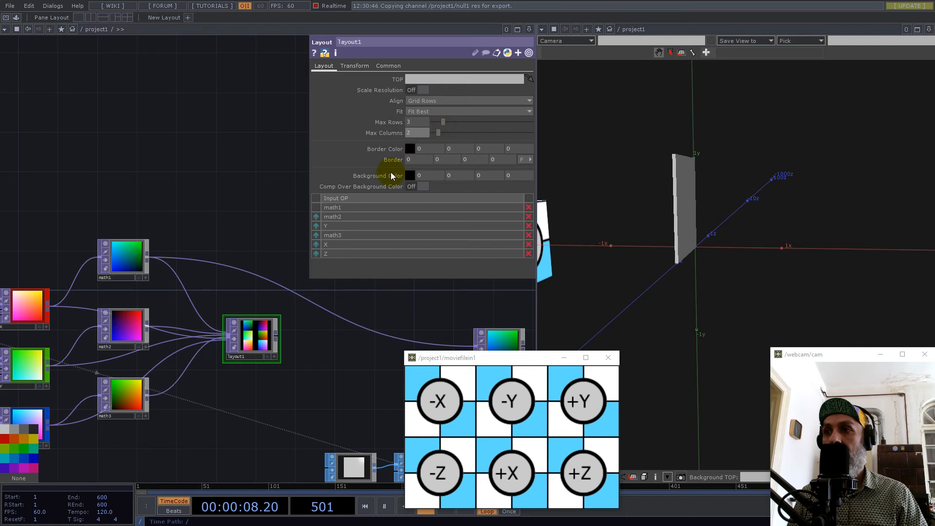
pyautogui.scroll(4, 240, 355)
pyautogui.moveTo(208, 203); pyautogui.dragTo(159, 236)
pyautogui.click(422, 101)
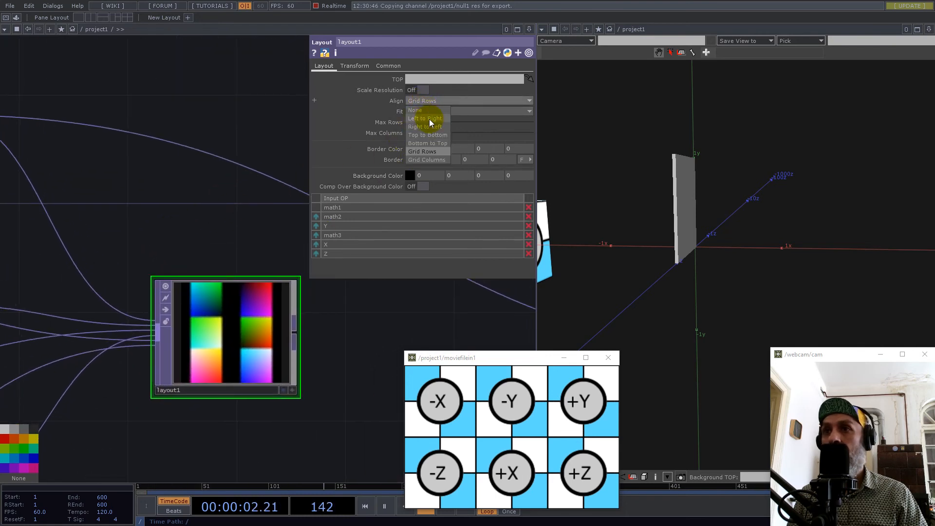
pyautogui.click(433, 120)
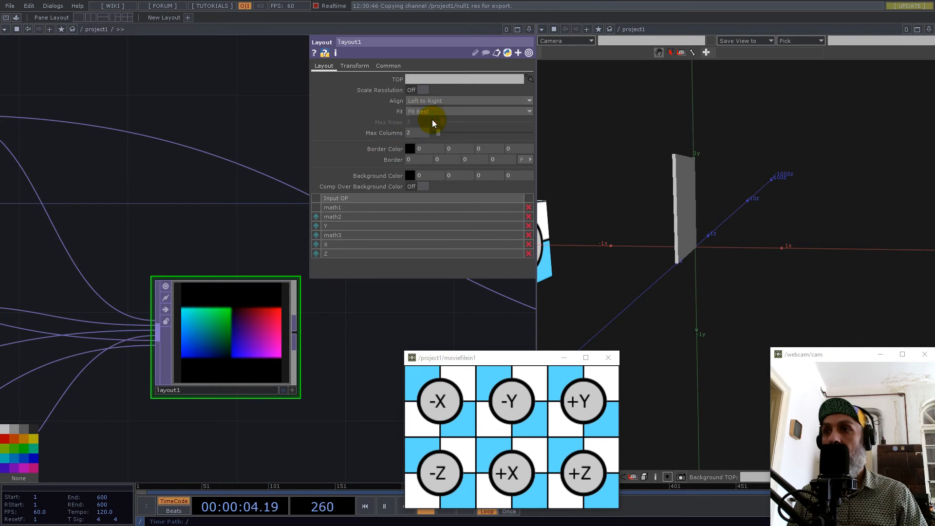
# Align layout1's inputs as Grid Columns with 2 max rows and 3 max columns.
pyautogui.click(434, 100)
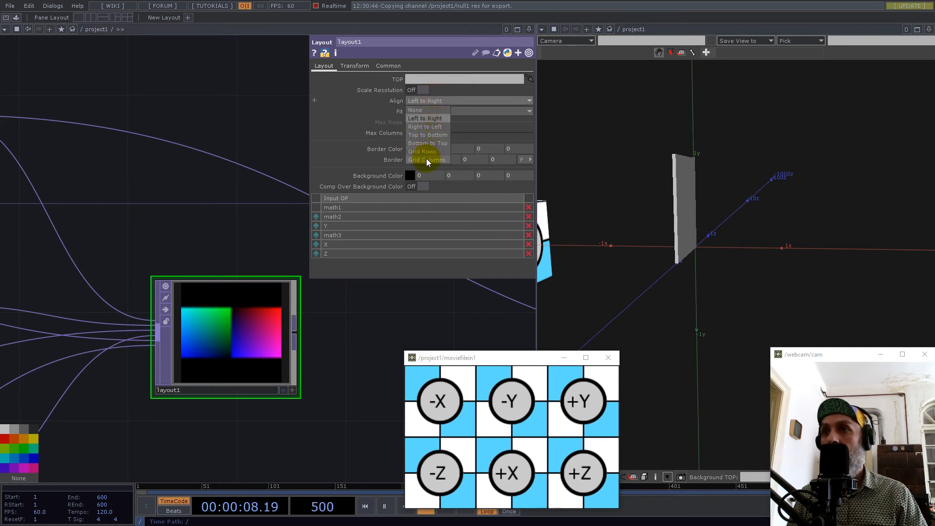
pyautogui.click(425, 158)
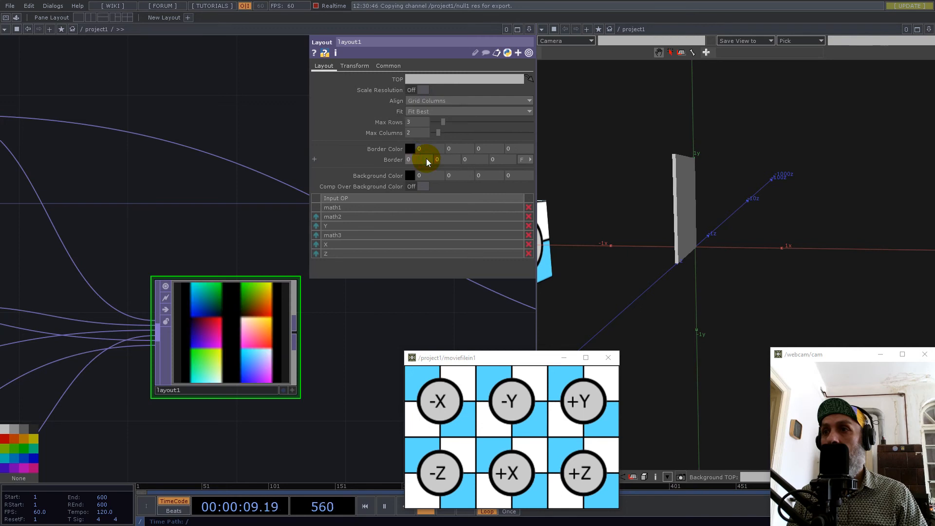
pyautogui.click(437, 121)
pyautogui.click(438, 133)
pyautogui.click(443, 131)
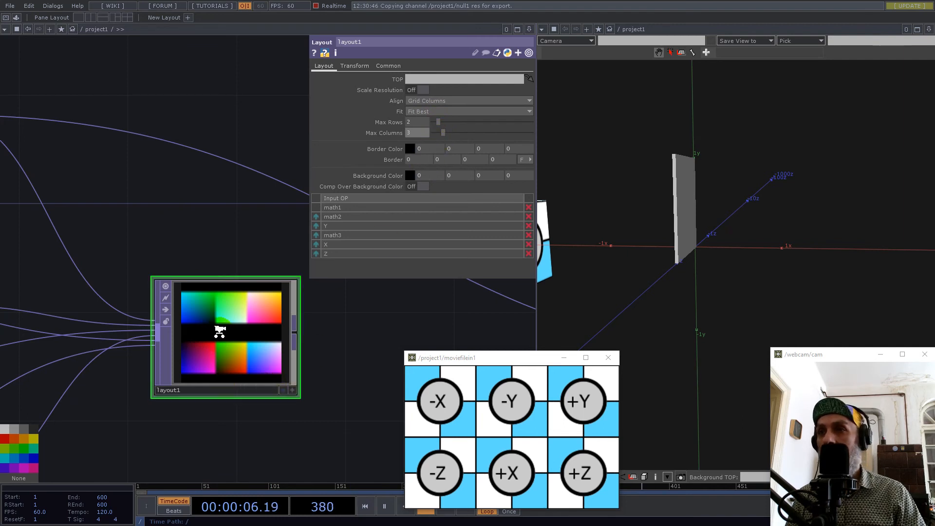
# Set layout1's output resolution to Custom Resolution at 96 by 64.
pyautogui.scroll(2, 217, 332)
pyautogui.click(390, 72)
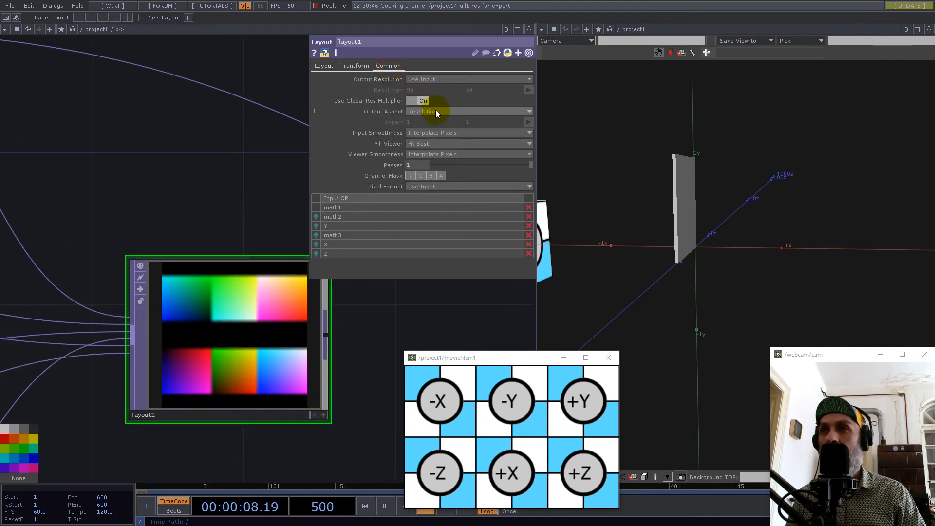
pyautogui.click(430, 80)
pyautogui.click(431, 163)
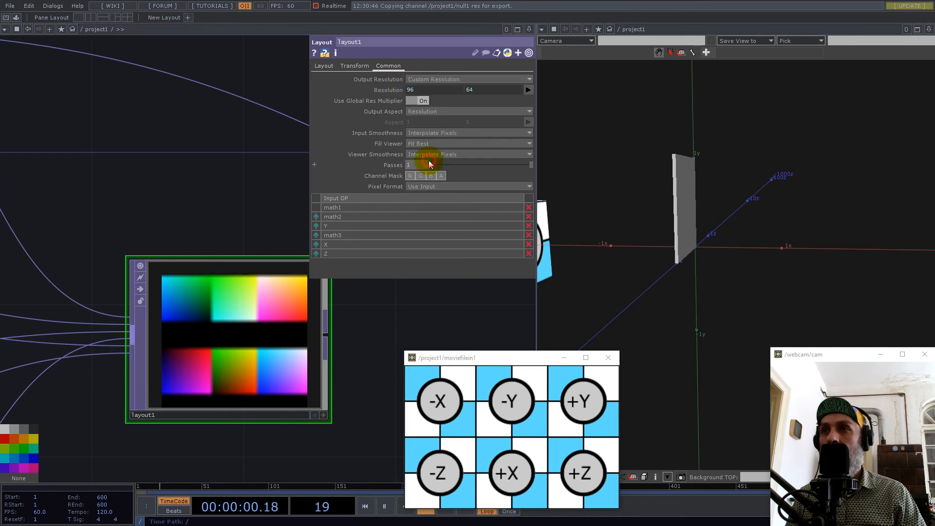
pyautogui.click(128, 260)
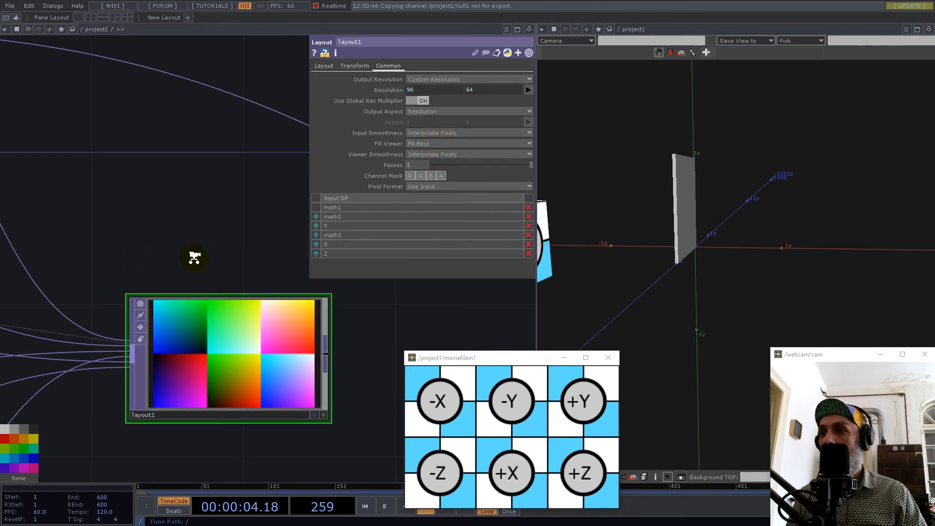
# Insert a Math TOP on the wire between layout1 and null2, lined up with layout1.
pyautogui.scroll(-6, 194, 254)
pyautogui.moveTo(228, 283); pyautogui.dragTo(286, 255)
pyautogui.moveTo(298, 314); pyautogui.dragTo(254, 326)
pyautogui.moveTo(591, 234); pyautogui.dragTo(672, 215)
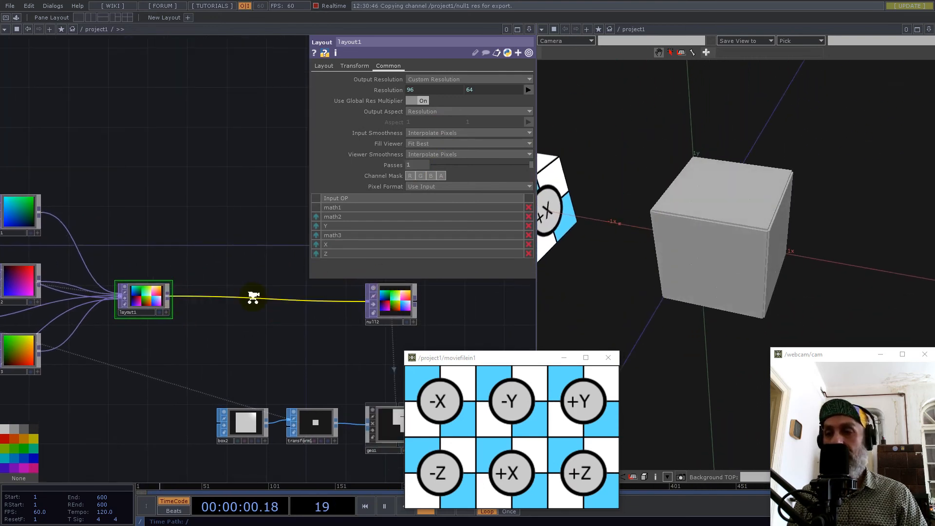
pyautogui.scroll(-5, 251, 297)
pyautogui.scroll(5, 258, 299)
pyautogui.rightClick(268, 291)
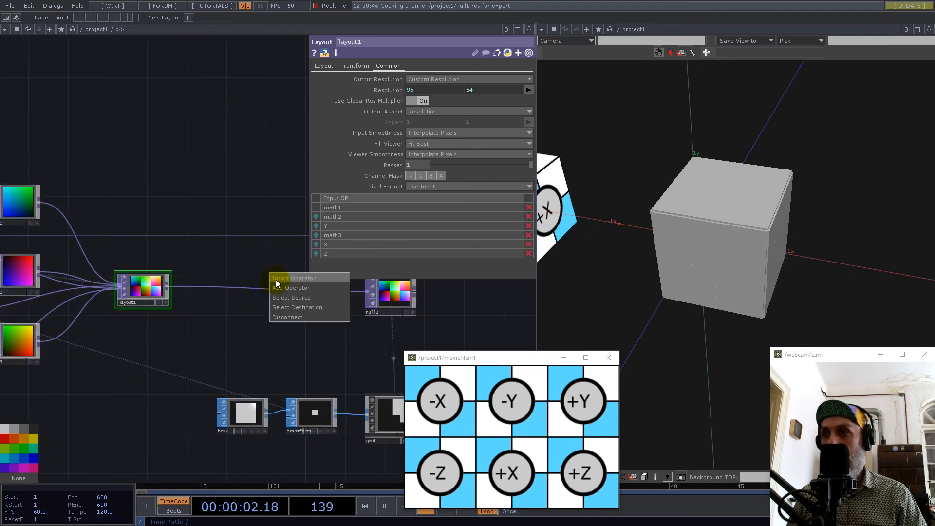
pyautogui.click(276, 280)
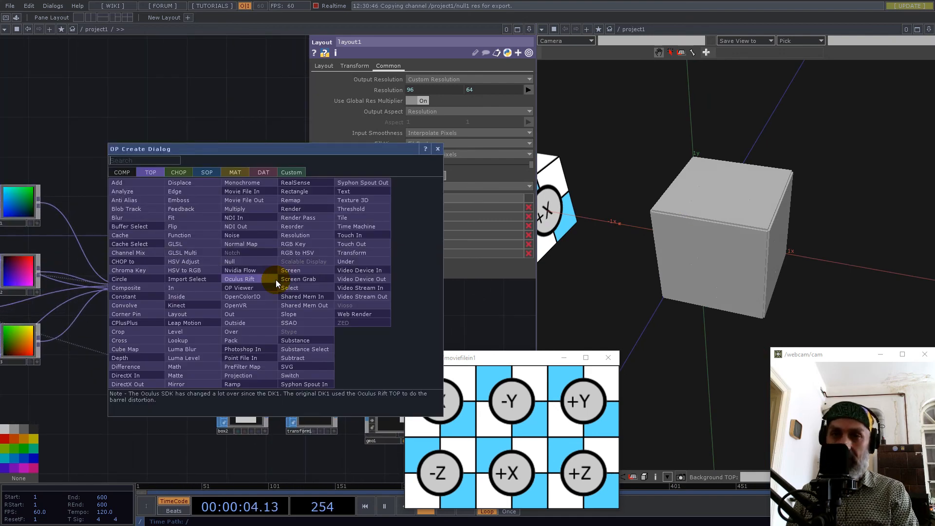
pyautogui.write('math')
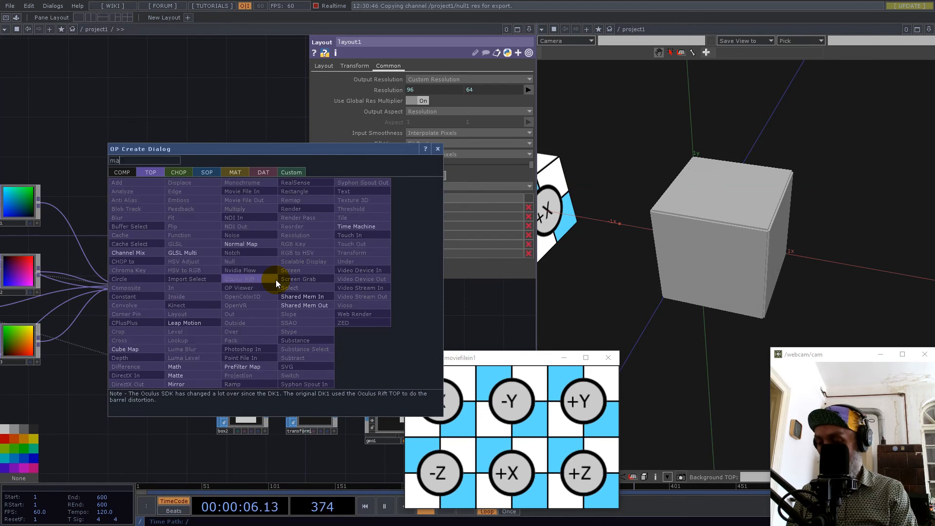
pyautogui.click(188, 367)
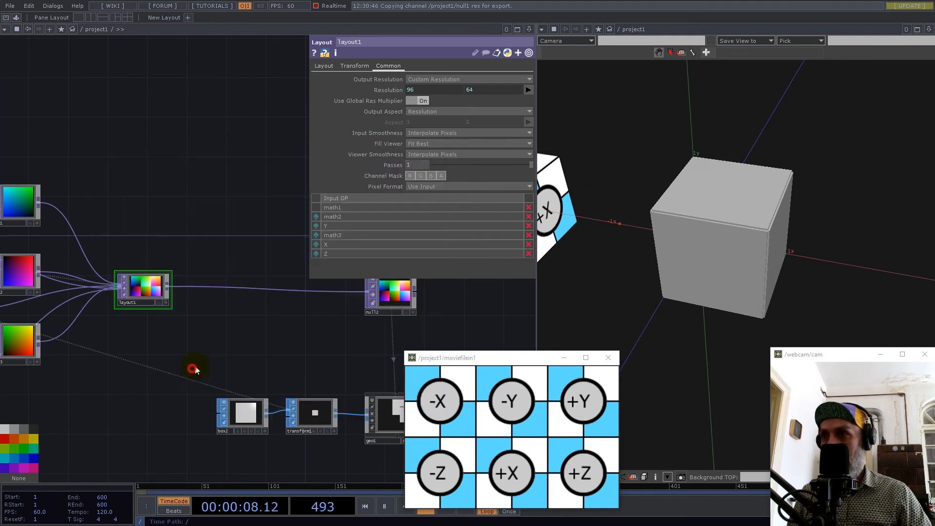
pyautogui.click(318, 294)
pyautogui.middleClick(318, 294)
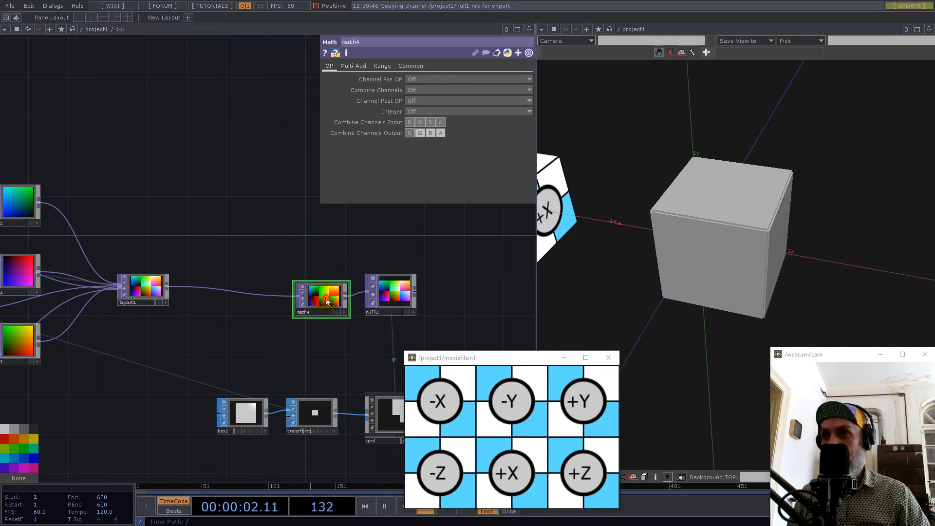
pyautogui.moveTo(317, 298); pyautogui.dragTo(317, 289)
# Set math4's To Range to -0.5 and 0.5.
pyautogui.click(382, 67)
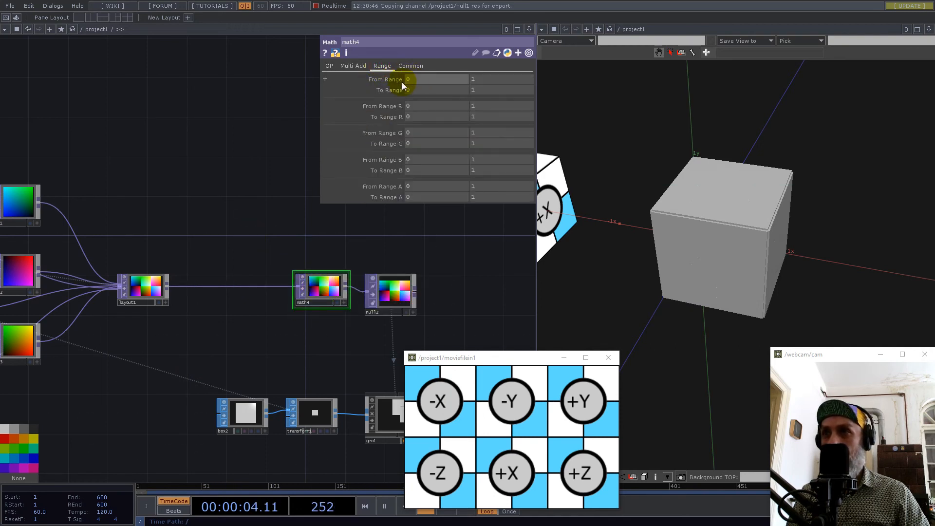
pyautogui.click(415, 90)
pyautogui.write('-')
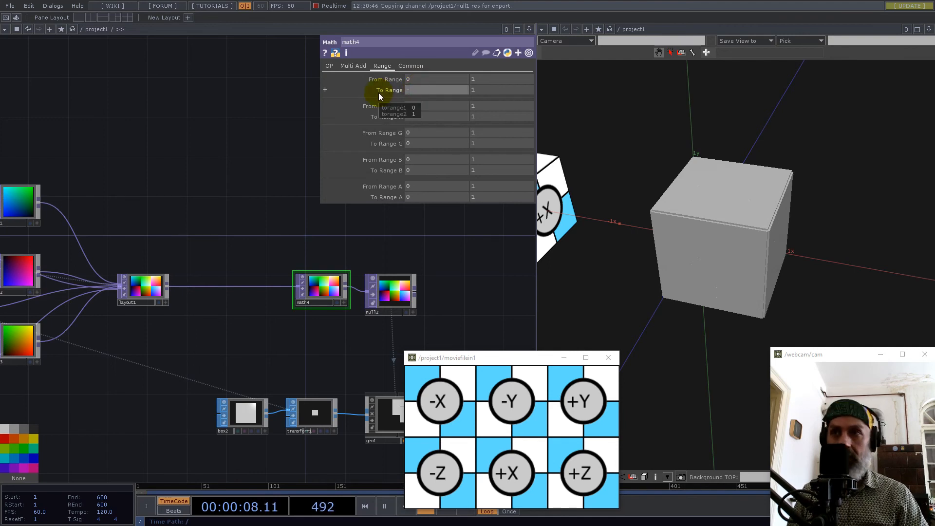
pyautogui.write('0.5')
pyautogui.press('Tab')
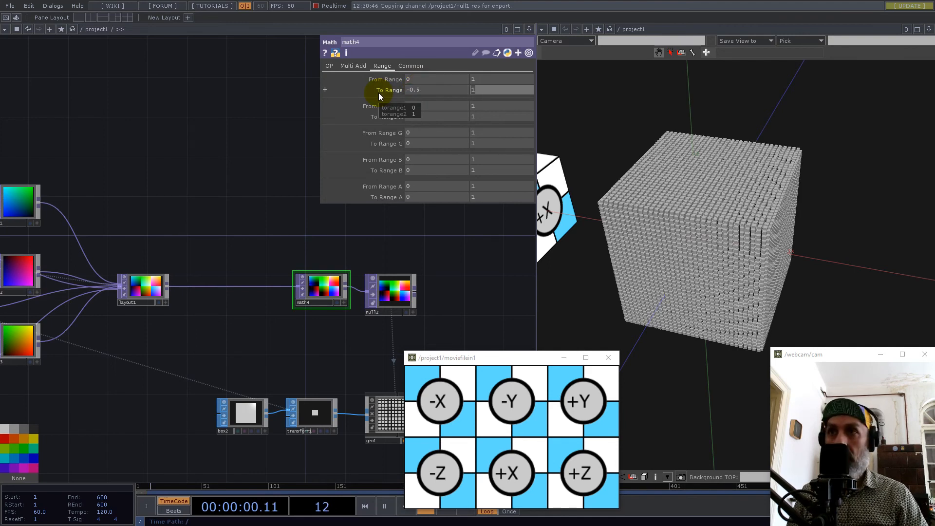
pyautogui.write('0.5')
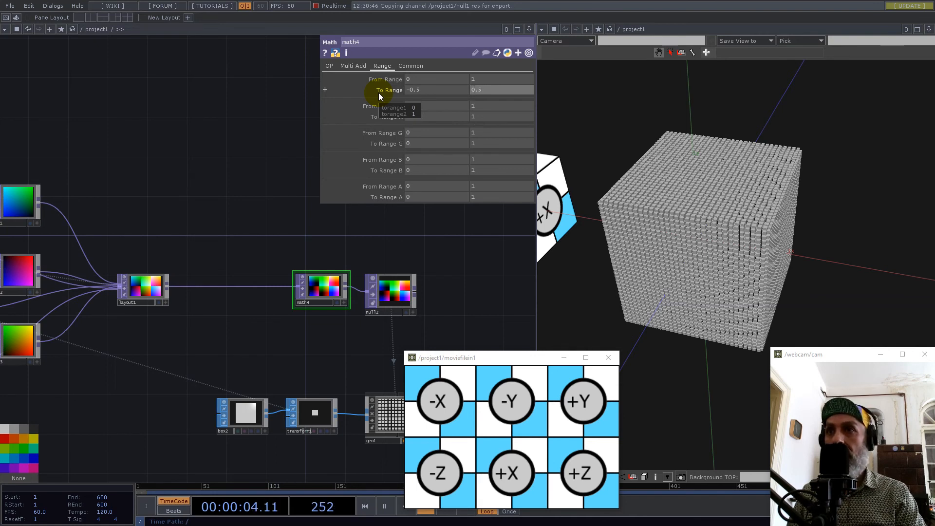
pyautogui.press('Return')
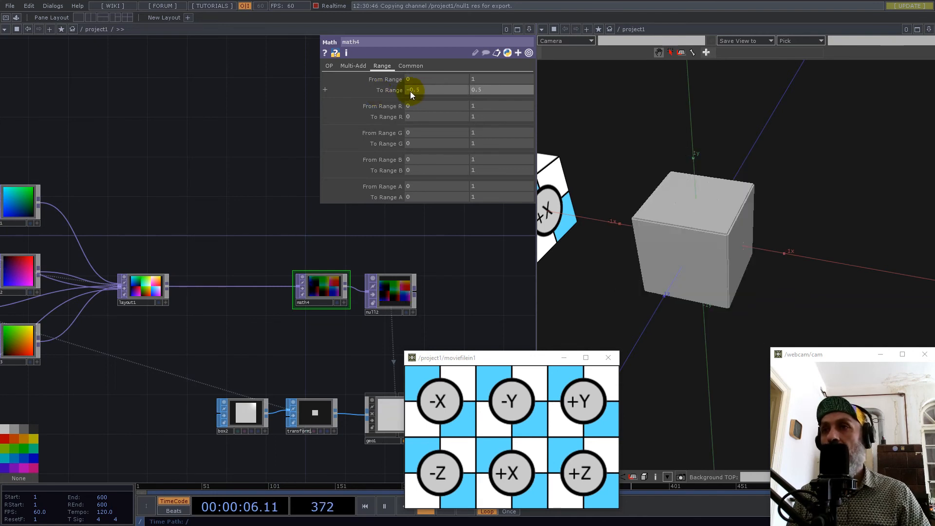
# Move the box1, material1, moviefilein1 and constant2 group to just below the box2, transform1 and geo1 row.
pyautogui.moveTo(658, 194); pyautogui.dragTo(657, 224)
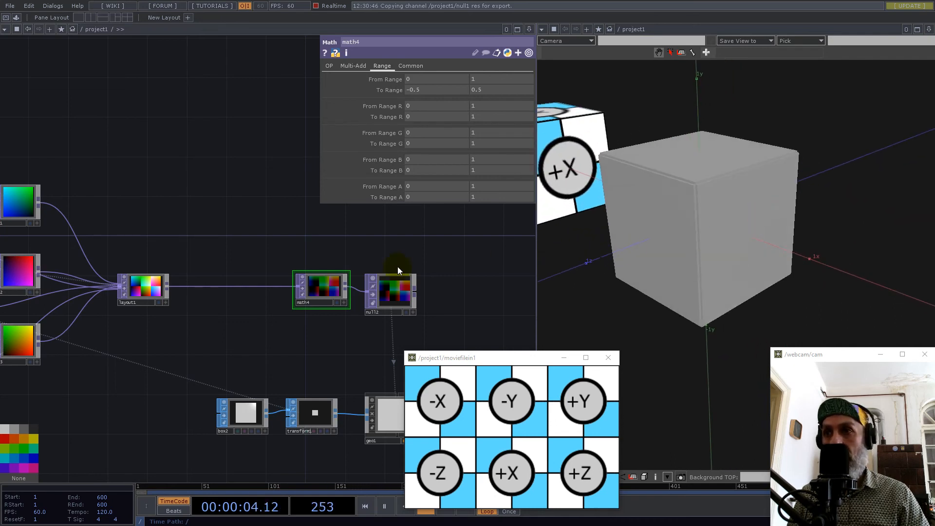
pyautogui.scroll(-3, 183, 269)
pyautogui.scroll(-2, 184, 269)
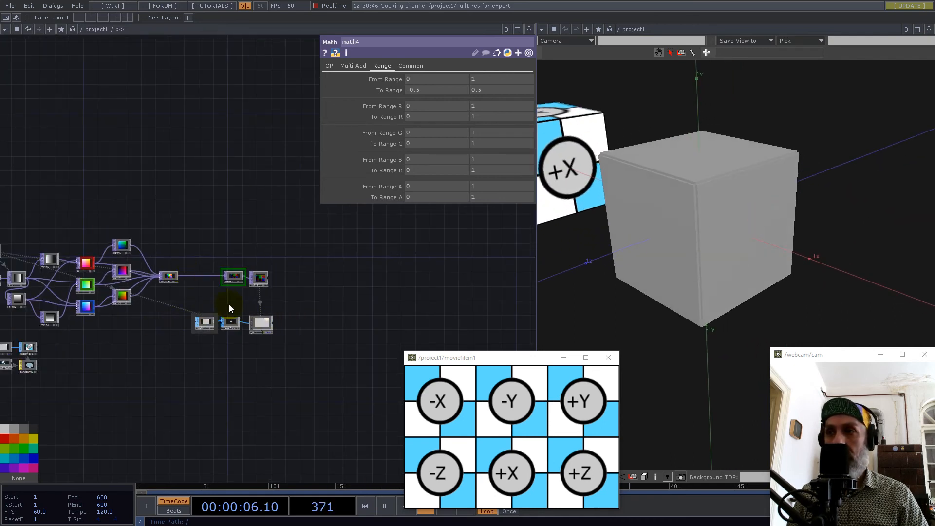
pyautogui.moveTo(160, 382); pyautogui.dragTo(211, 259)
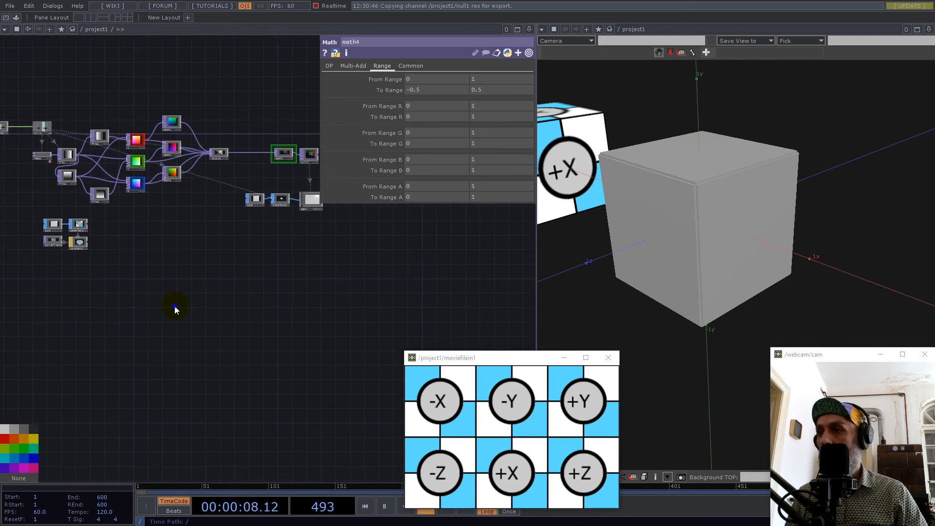
pyautogui.moveTo(31, 222); pyautogui.dragTo(30, 219, button='right')
pyautogui.moveTo(76, 223); pyautogui.dragTo(279, 239)
pyautogui.moveTo(328, 259); pyautogui.dragTo(240, 372)
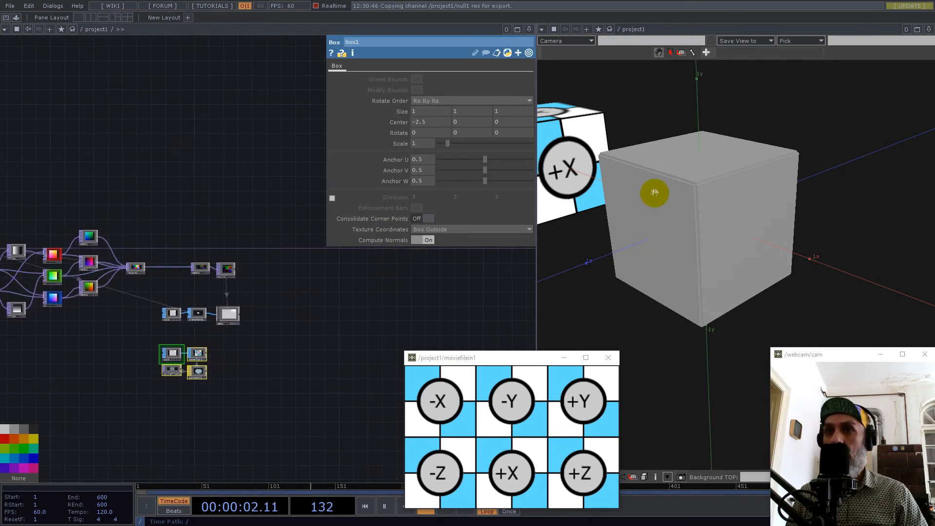
# Assign constant2 as geo1's render material.
pyautogui.moveTo(735, 223); pyautogui.dragTo(626, 188)
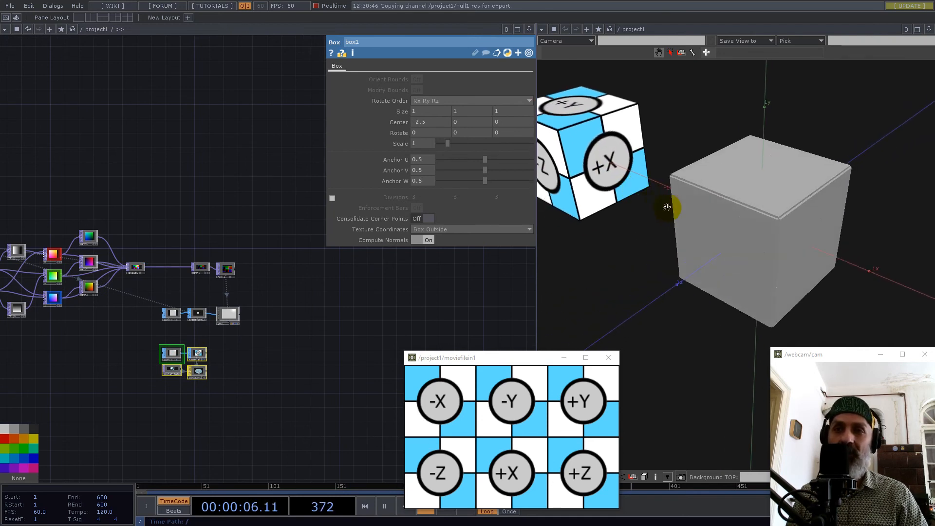
pyautogui.moveTo(781, 221); pyautogui.dragTo(668, 193)
pyautogui.scroll(5, 215, 295)
pyautogui.moveTo(303, 393); pyautogui.dragTo(302, 313)
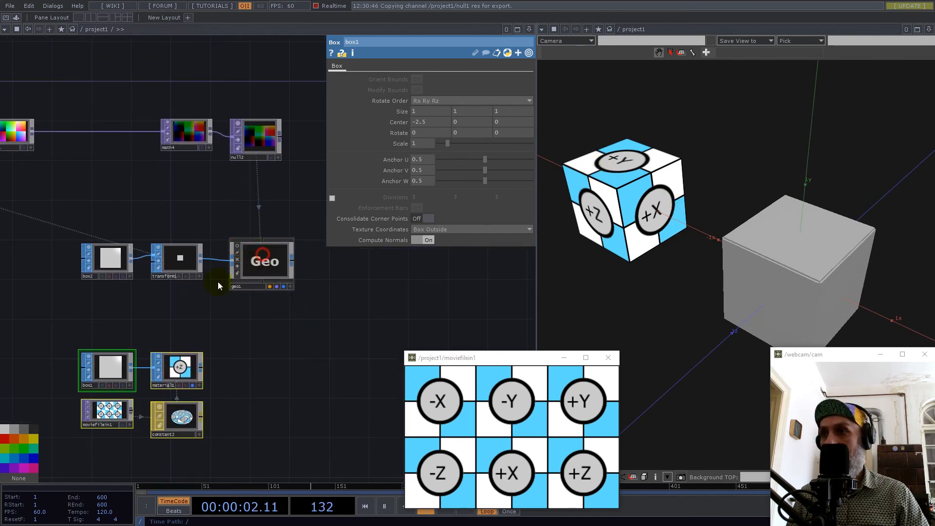
pyautogui.click(246, 266)
pyautogui.moveTo(255, 313); pyautogui.dragTo(203, 293)
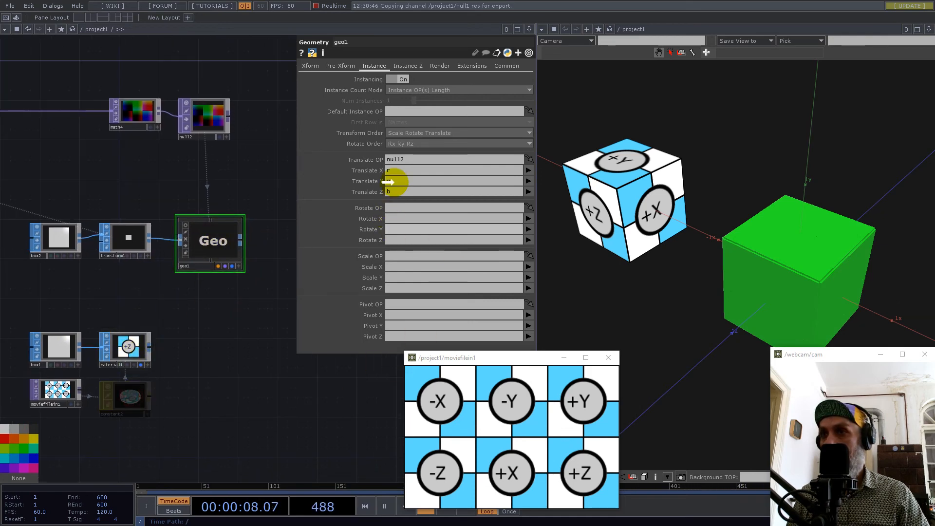
pyautogui.click(410, 65)
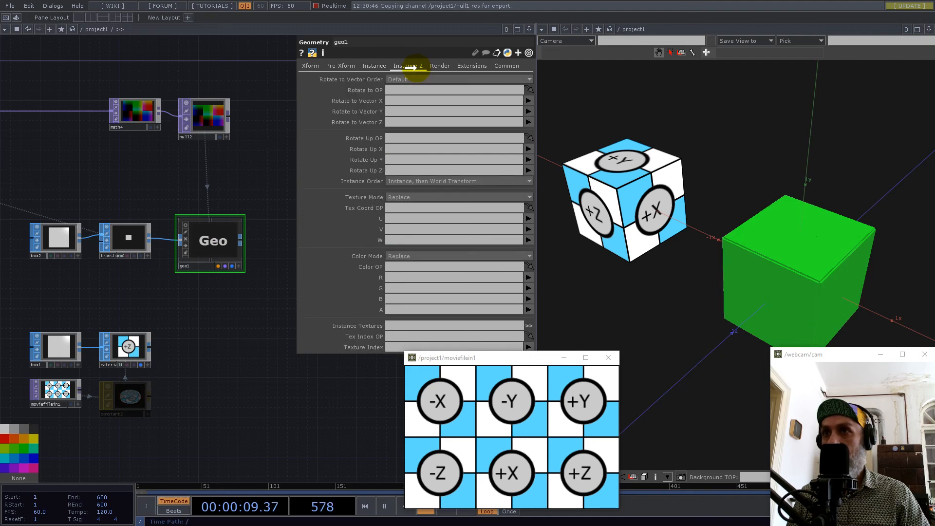
pyautogui.click(440, 66)
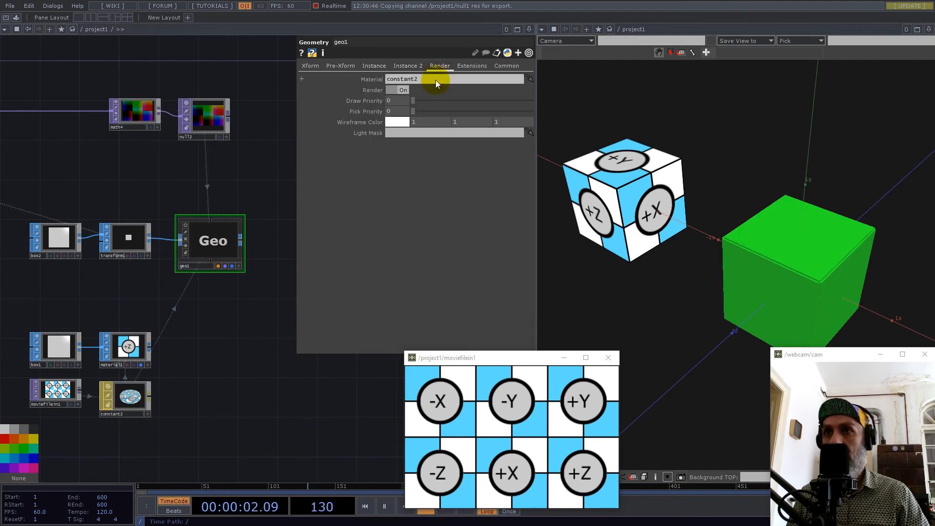
pyautogui.click(257, 161)
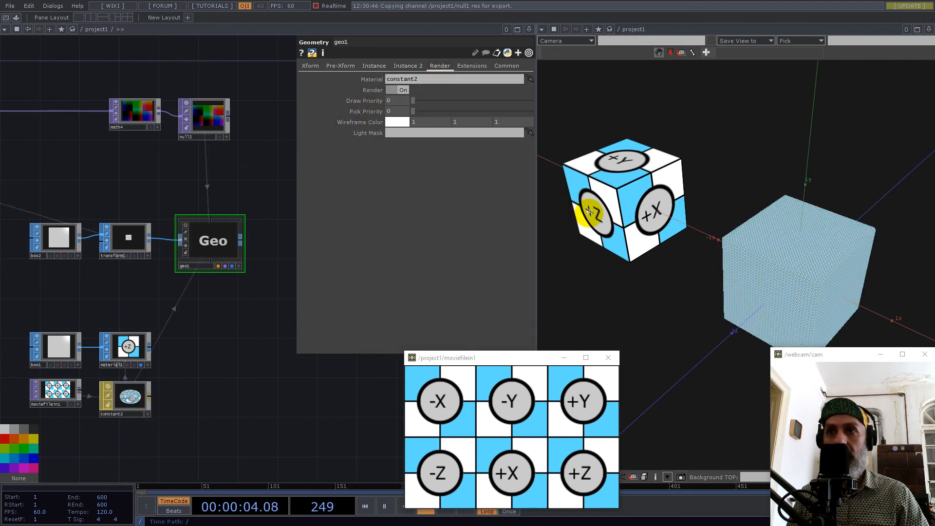
# Examine the textured instances up close and clear geo1's render material.
pyautogui.moveTo(823, 267); pyautogui.dragTo(879, 251)
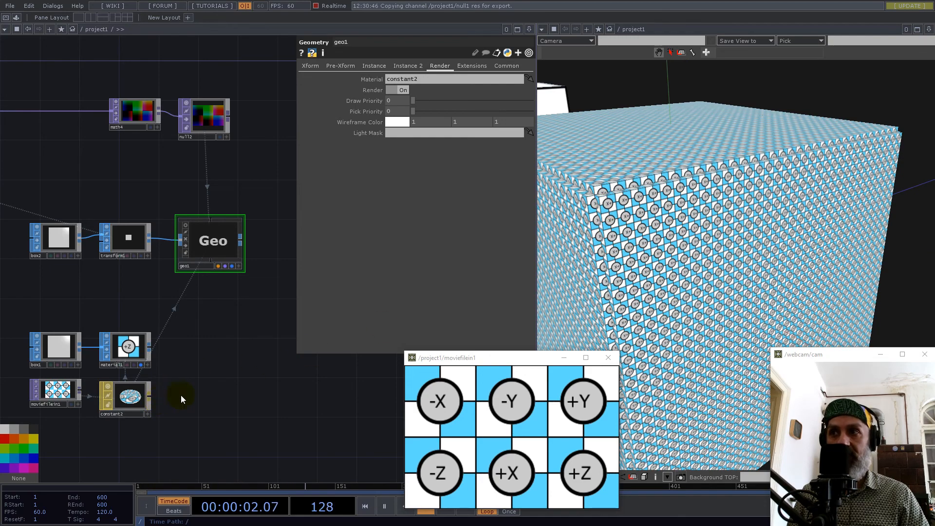
pyautogui.moveTo(685, 243); pyautogui.dragTo(569, 201)
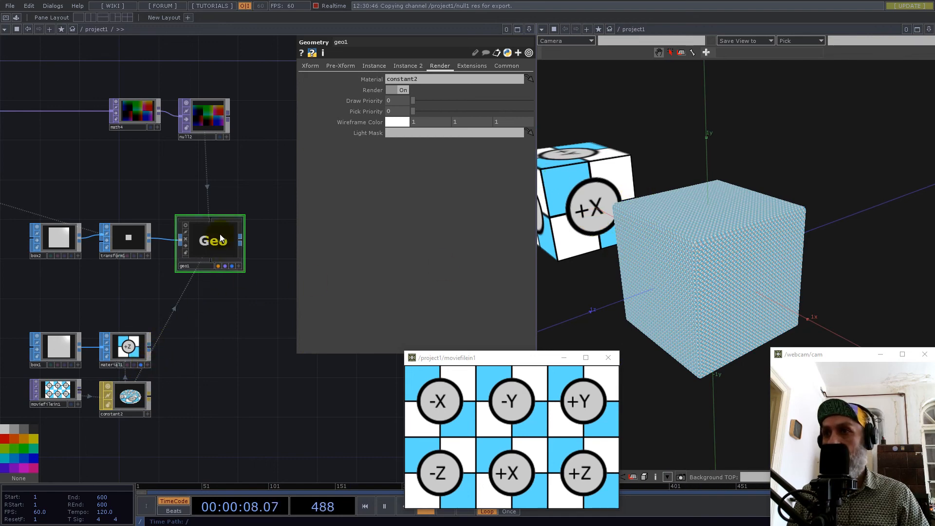
pyautogui.click(433, 76)
pyautogui.moveTo(433, 77); pyautogui.dragTo(323, 86)
pyautogui.press('BackSpace')
pyautogui.press('Return')
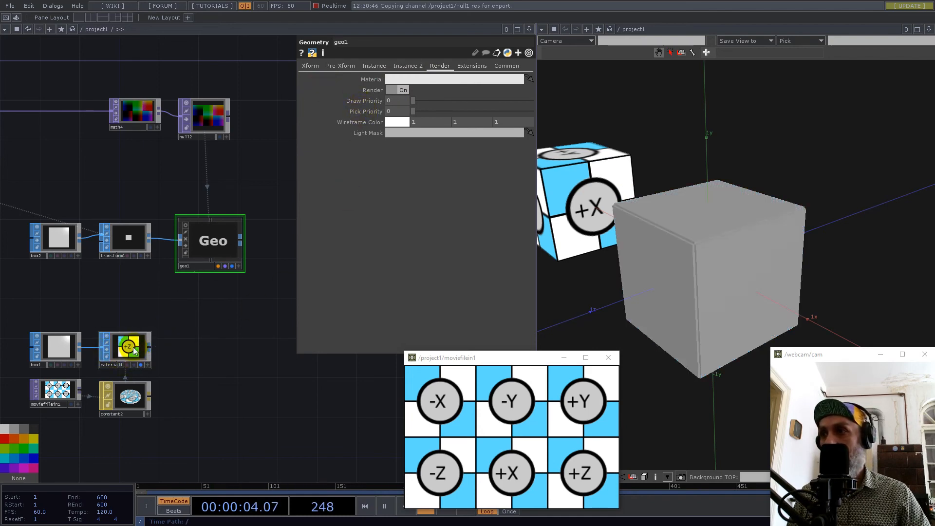
# Assign moviefilein1 as geo1's instance Color OP and check the movie file's node info.
pyautogui.moveTo(188, 360); pyautogui.dragTo(242, 323)
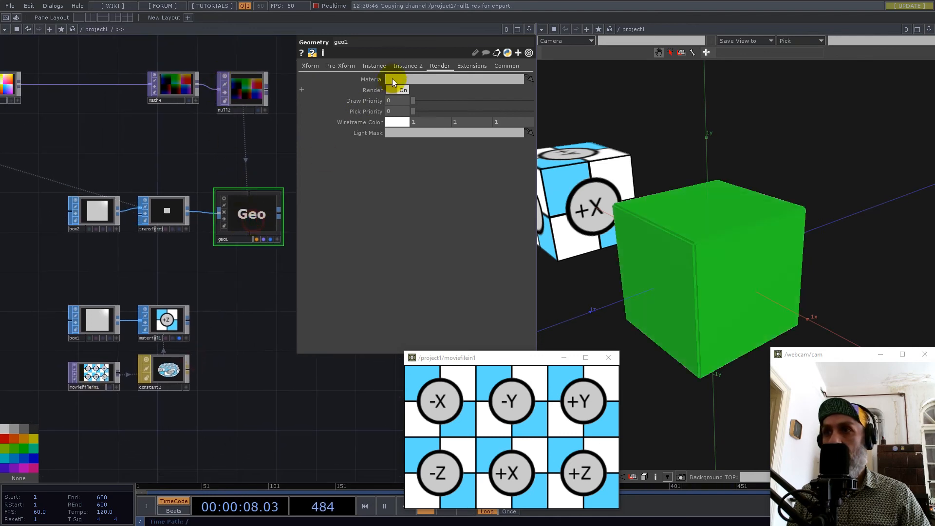
pyautogui.click(400, 66)
pyautogui.click(379, 66)
pyautogui.click(410, 67)
pyautogui.moveTo(101, 378); pyautogui.dragTo(420, 265)
pyautogui.middleClick(108, 379)
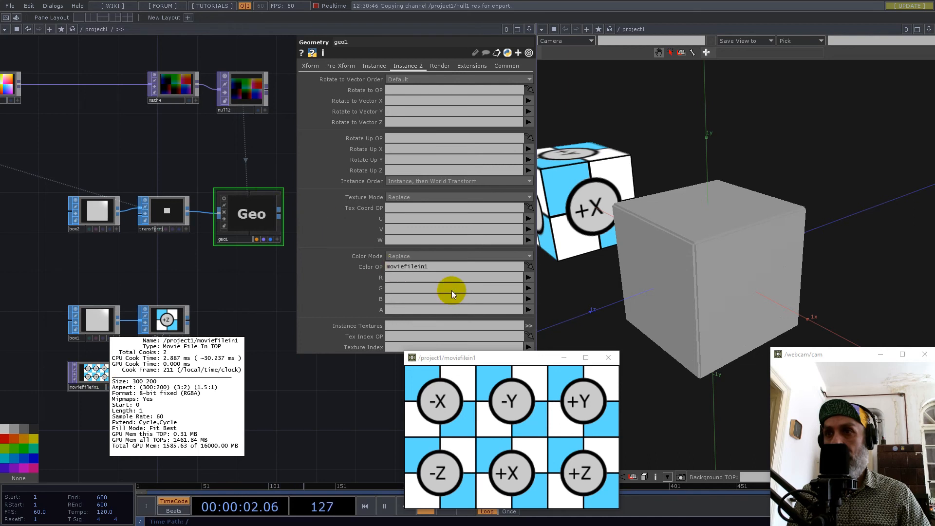
# Map geo1's instance color R, G and B to moviefilein1's r, g and b channels.
pyautogui.click(527, 278)
pyautogui.click(527, 278)
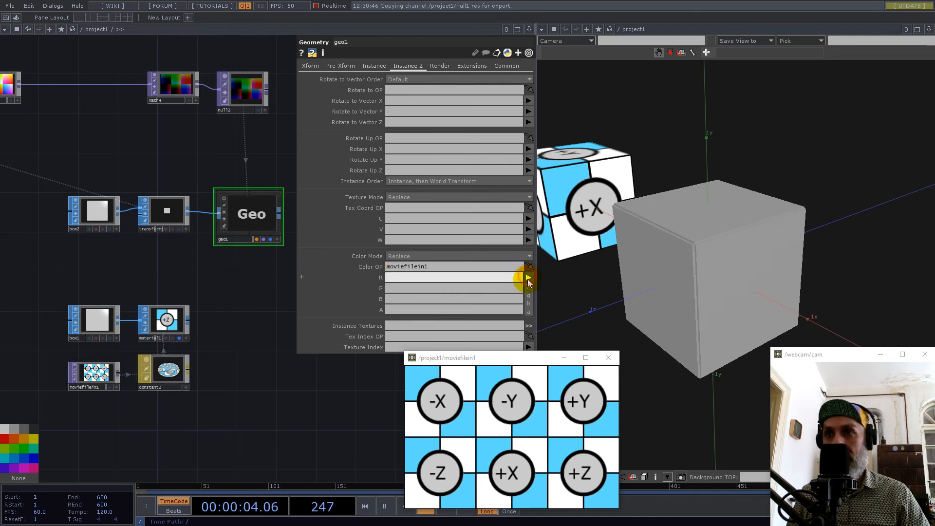
pyautogui.click(530, 290)
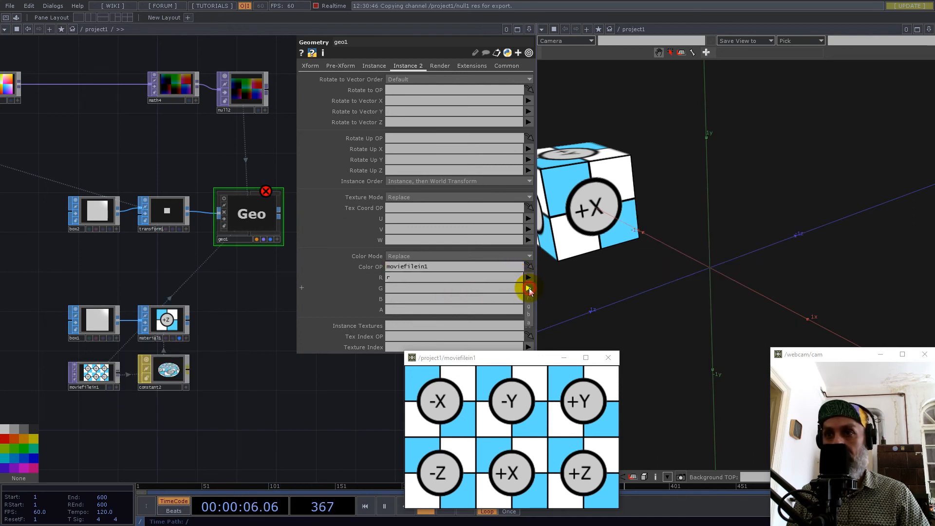
pyautogui.click(531, 302)
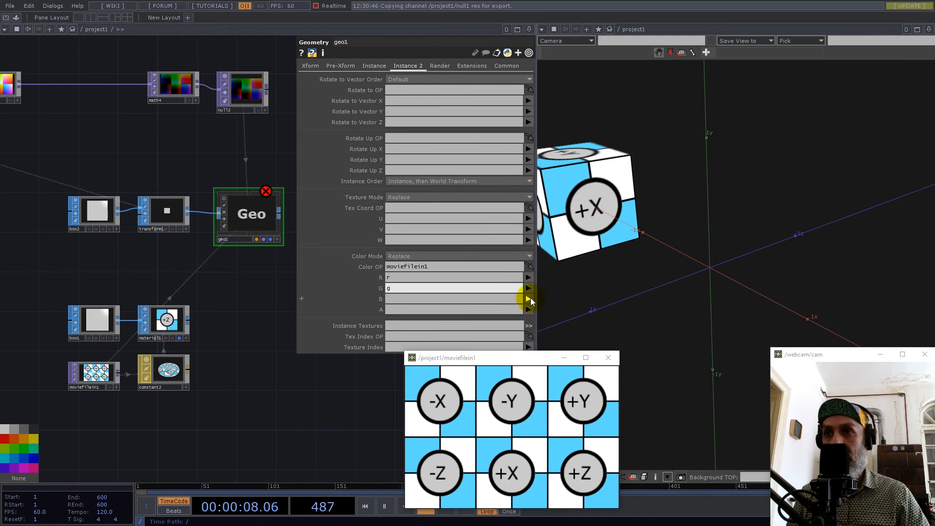
pyautogui.click(530, 299)
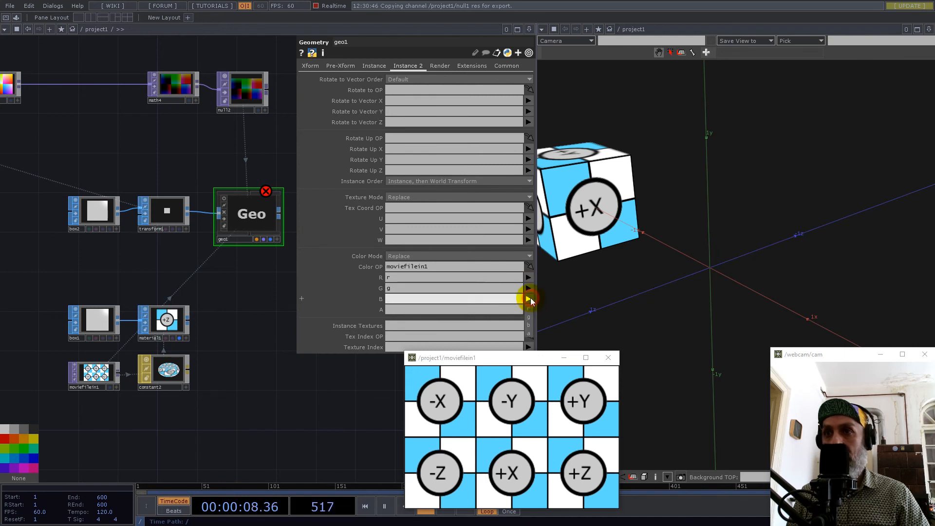
pyautogui.click(530, 325)
# Move the moviefilein1 node down and away from constant2 in the network.
pyautogui.moveTo(146, 410); pyautogui.dragTo(161, 371)
pyautogui.moveTo(121, 341); pyautogui.dragTo(81, 379)
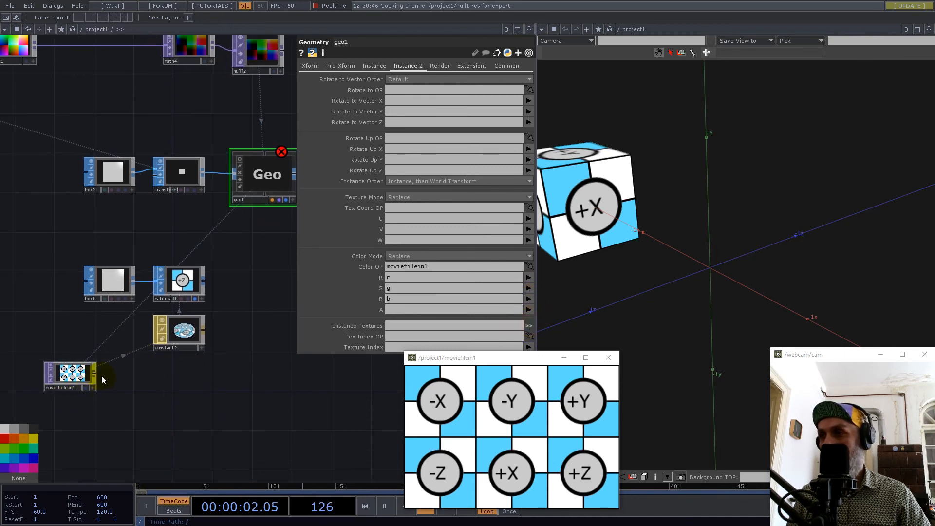
pyautogui.rightClick(93, 376)
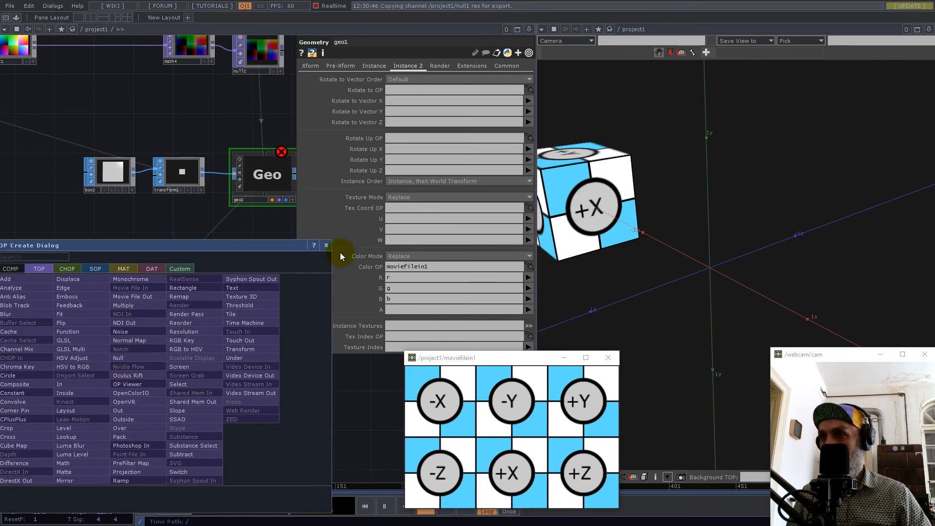
pyautogui.click(325, 246)
# Switch moviefilein1's output resolution mode to Custom Resolution.
pyautogui.click(70, 373)
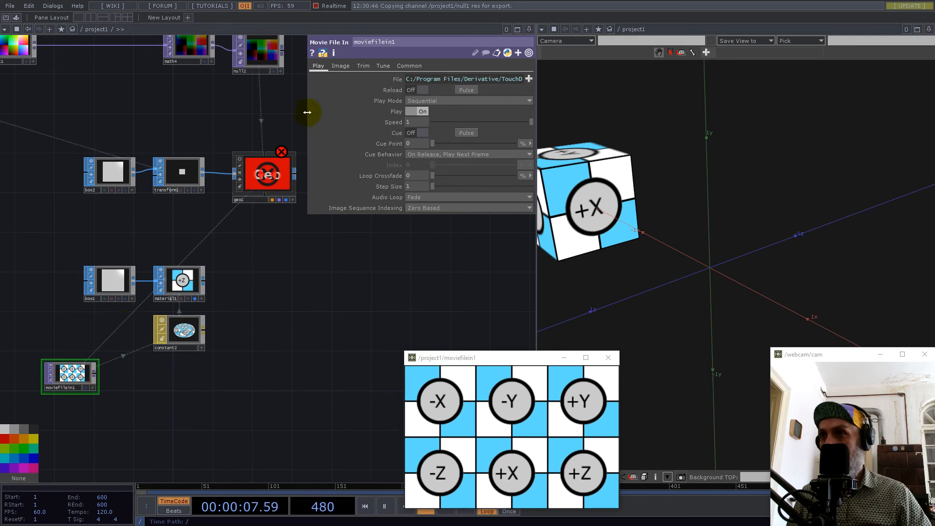
pyautogui.click(409, 66)
pyautogui.click(438, 79)
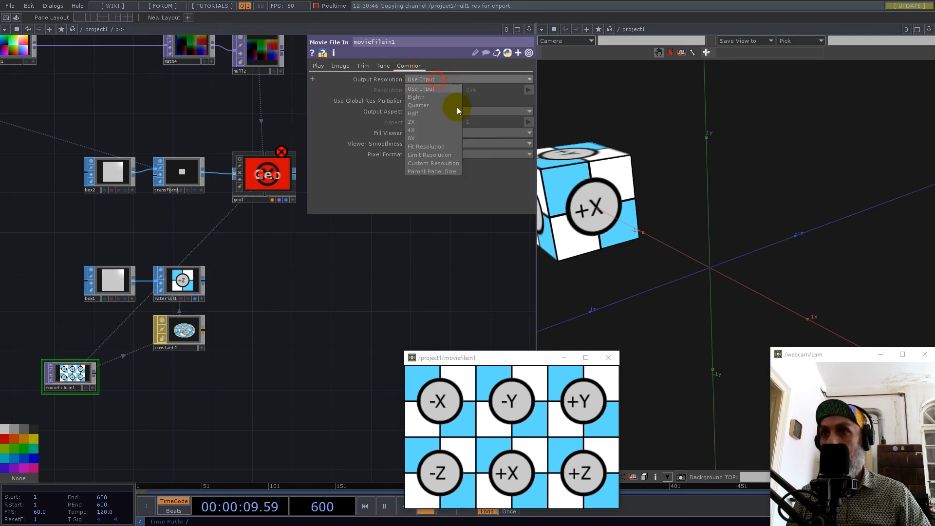
pyautogui.click(421, 163)
# Copy layout1's resolution width expression op('null1')['res']*3 into moviefilein1's resolution width.
pyautogui.scroll(-5, 292, 341)
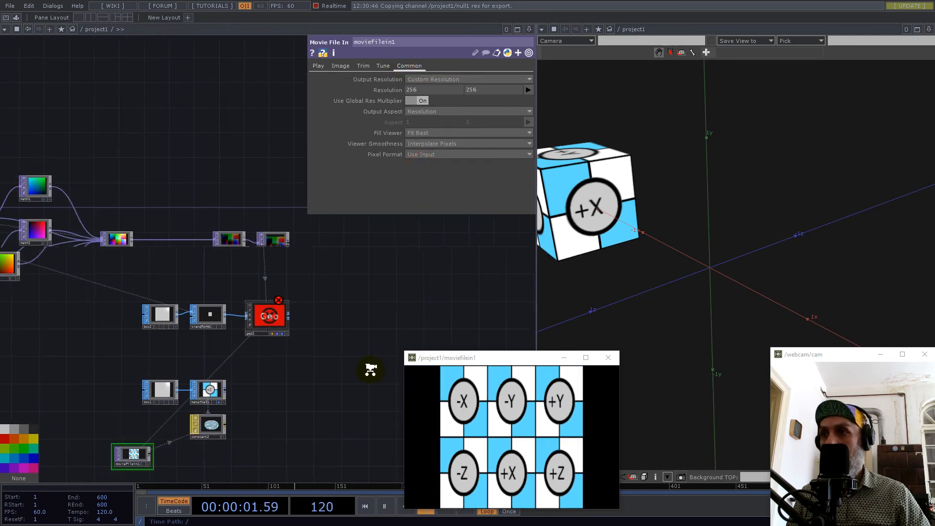
pyautogui.moveTo(173, 148); pyautogui.dragTo(238, 220)
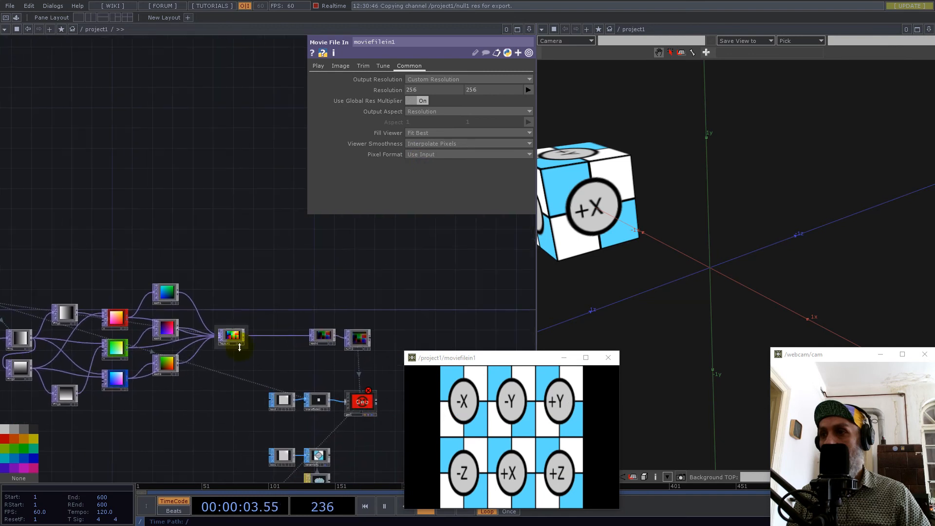
pyautogui.click(234, 338)
pyautogui.click(423, 89)
pyautogui.click(460, 100)
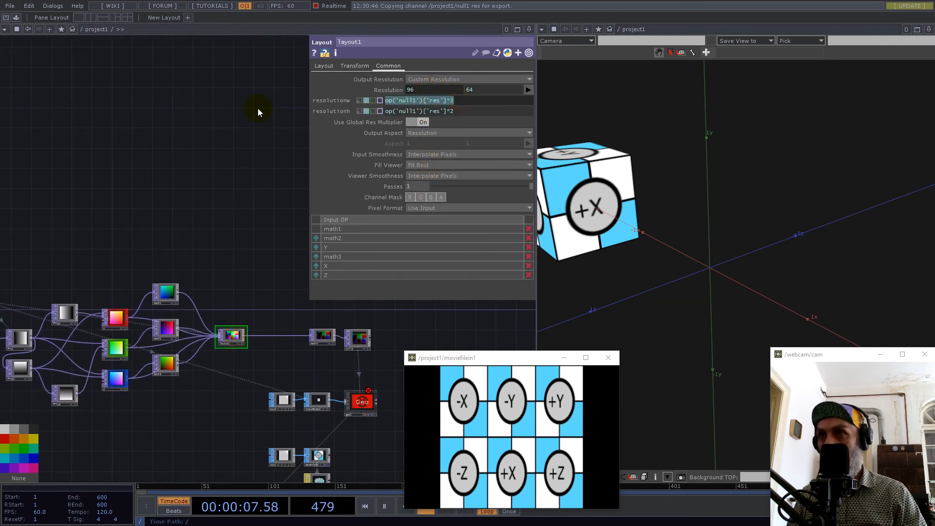
pyautogui.moveTo(203, 415); pyautogui.dragTo(207, 247)
pyautogui.click(263, 331)
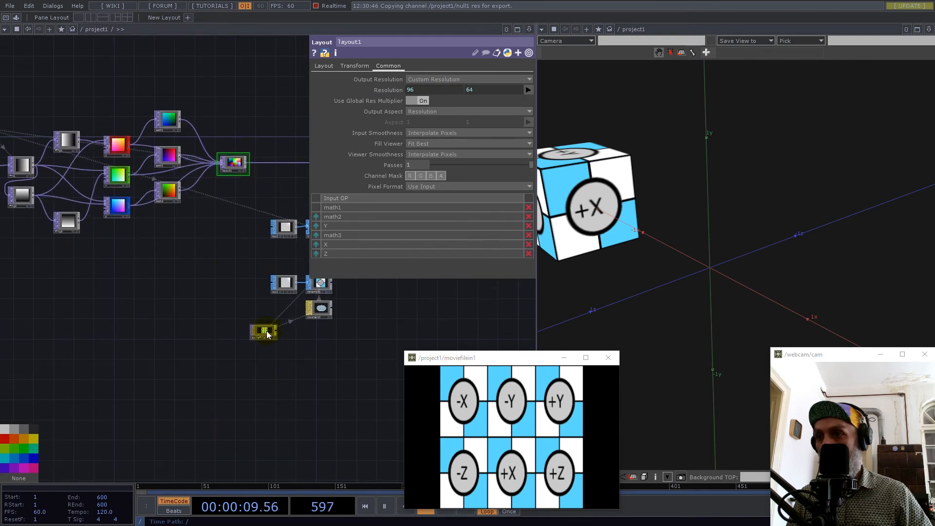
pyautogui.click(434, 89)
pyautogui.hotkey('ctrl', 'v')
# Set moviefilein1's resolution height to the same null1 res expression, multiplied by 2 instead of 3.
pyautogui.click(502, 94)
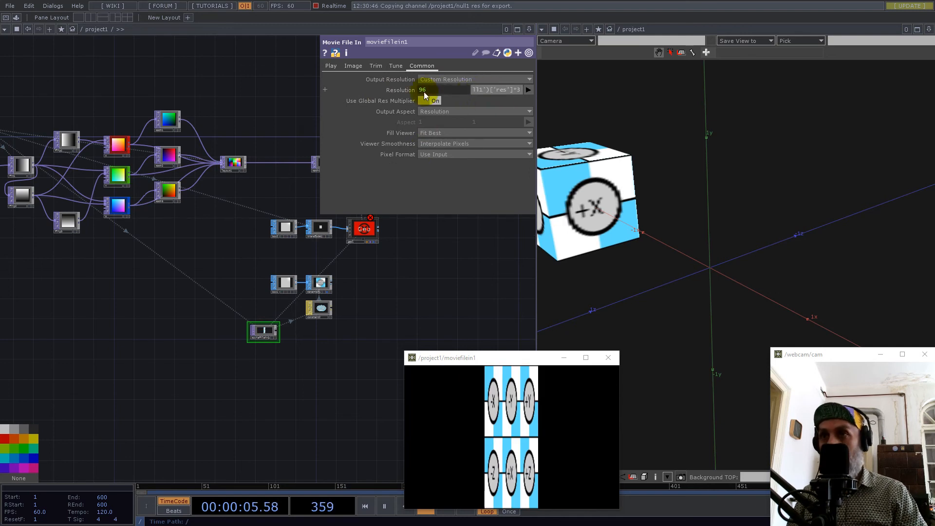
pyautogui.click(520, 90)
pyautogui.write('*')
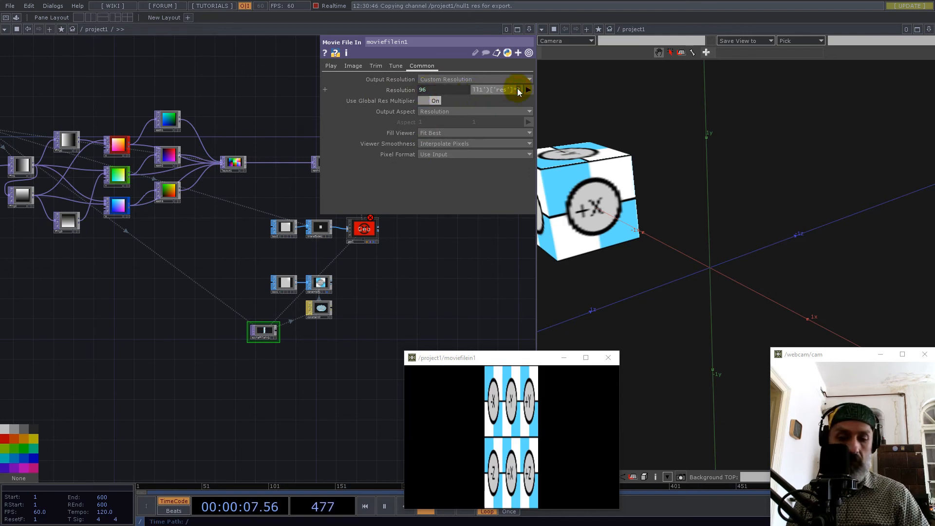
pyautogui.write('2')
pyautogui.press('Return')
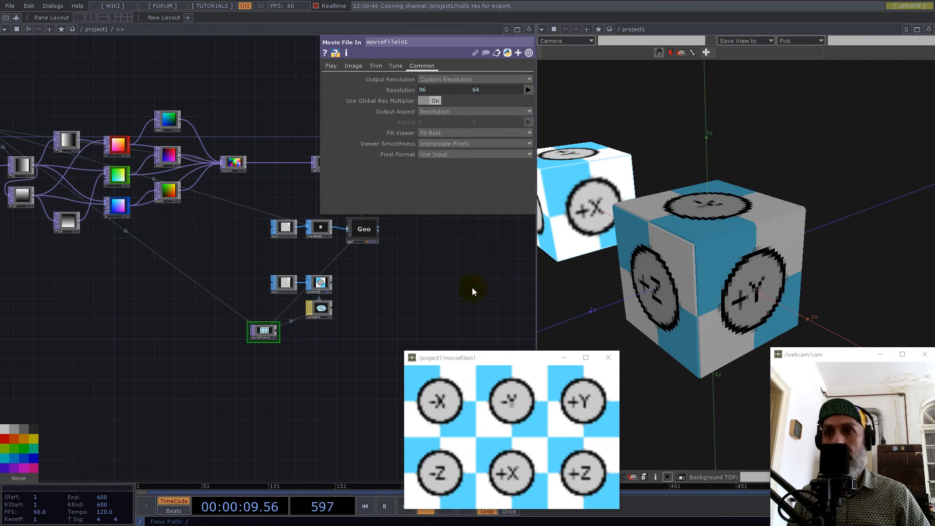
# Raise constant1's res value to 64 and then to 128.
pyautogui.scroll(-6, 386, 298)
pyautogui.scroll(8, 136, 220)
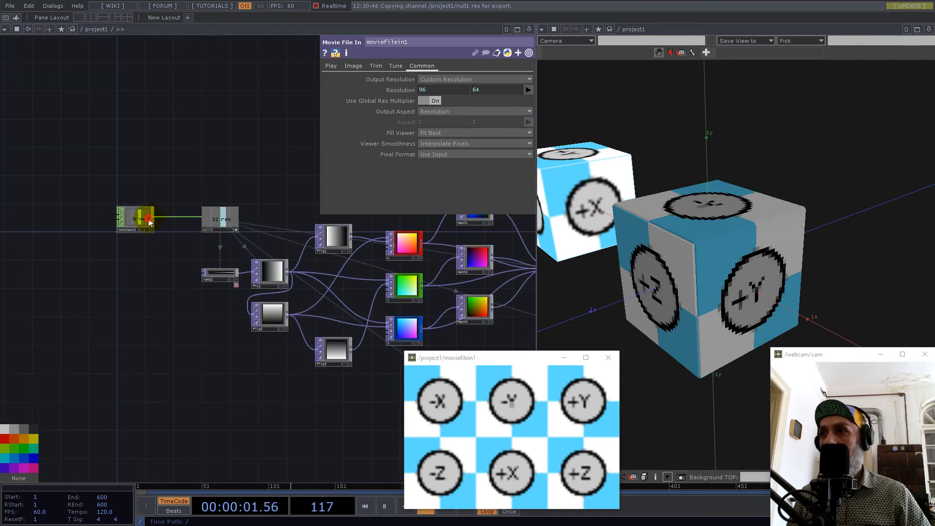
pyautogui.click(149, 222)
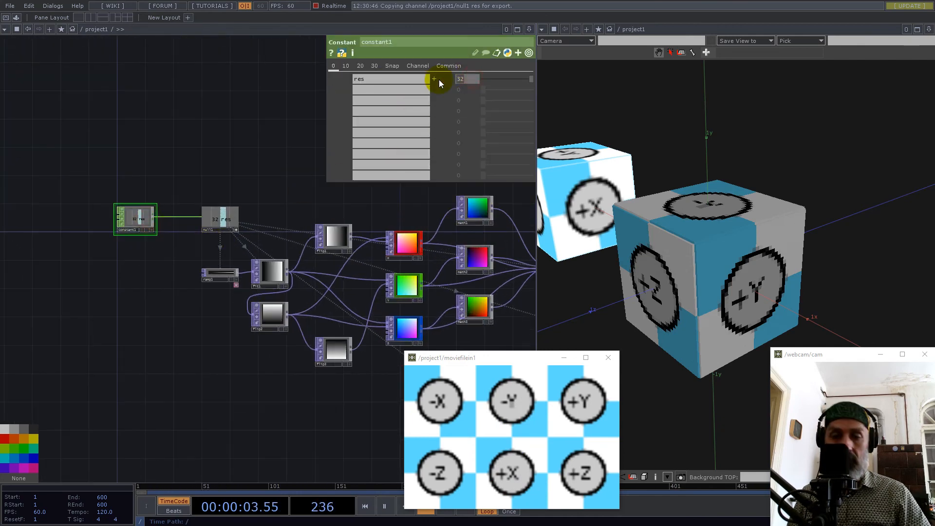
pyautogui.press('Return')
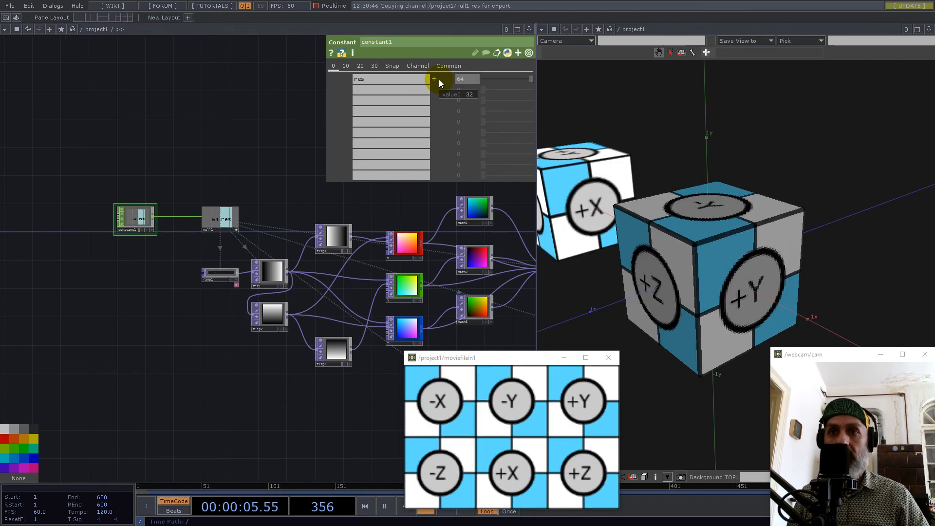
pyautogui.write('128')
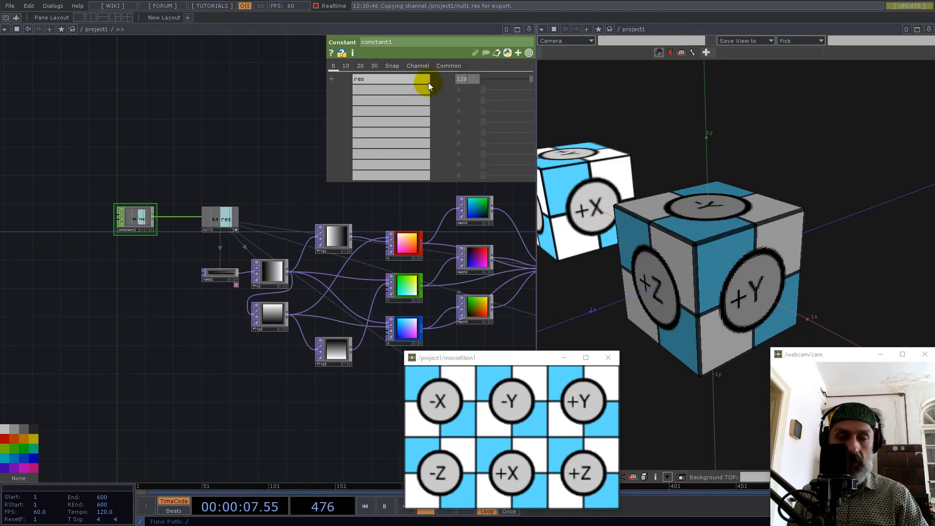
pyautogui.press('Return')
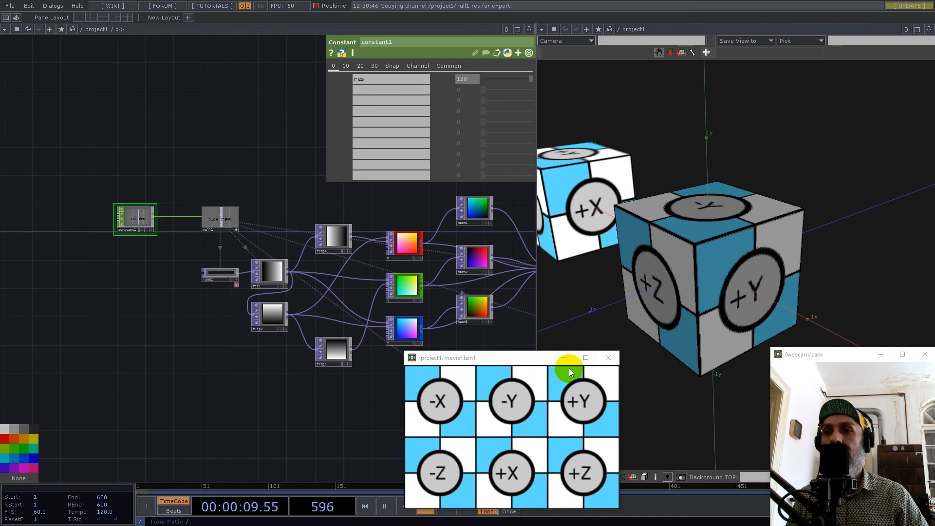
# Compare the instanced cube's faces and the math1 and math2 position maps with the moviefilein1 image, keeping its viewer clear of the cubes.
pyautogui.moveTo(533, 360); pyautogui.dragTo(341, 339)
pyautogui.moveTo(726, 250); pyautogui.dragTo(802, 263)
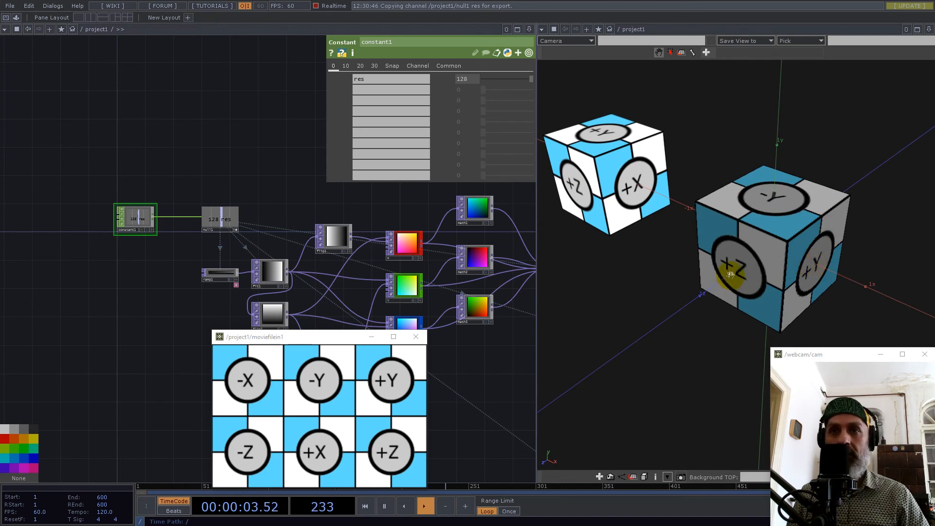
pyautogui.moveTo(361, 216); pyautogui.dragTo(82, 204)
pyautogui.scroll(4, 157, 222)
pyautogui.moveTo(292, 274); pyautogui.dragTo(250, 258)
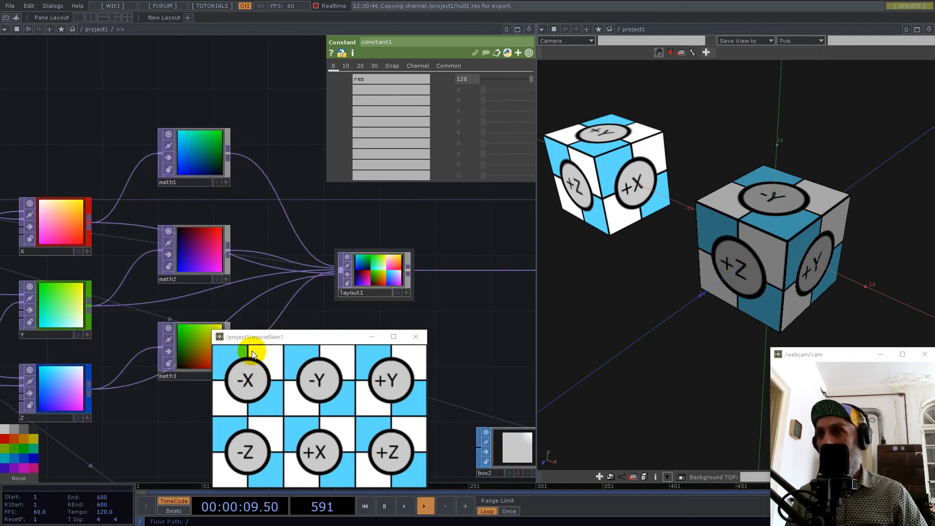
pyautogui.click(203, 271)
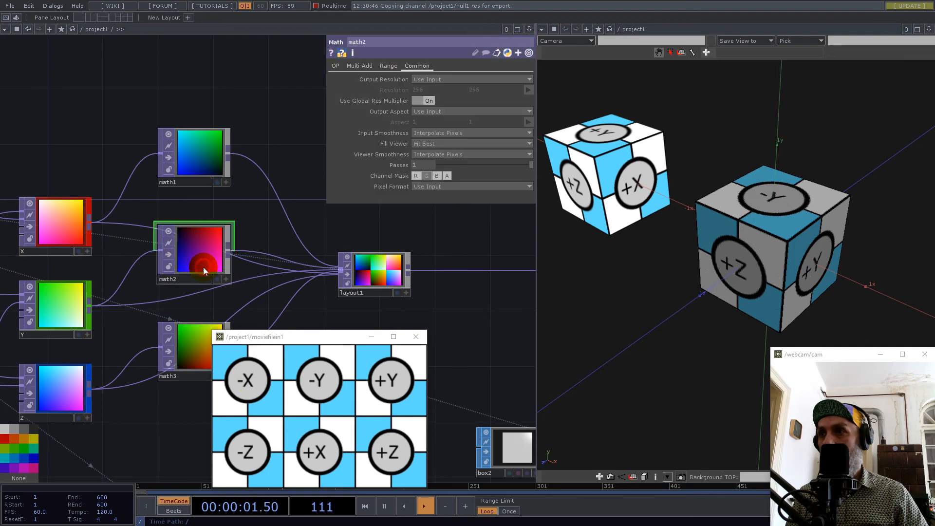
pyautogui.click(197, 163)
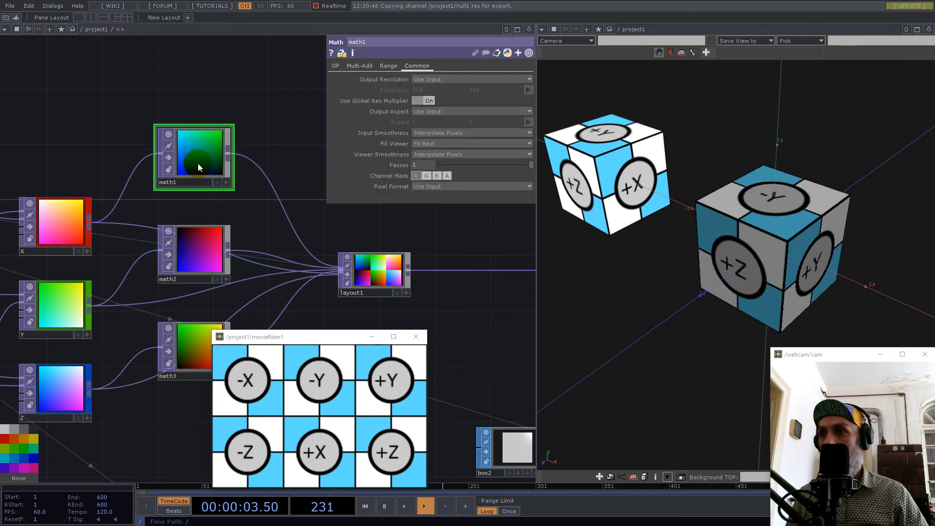
pyautogui.click(176, 256)
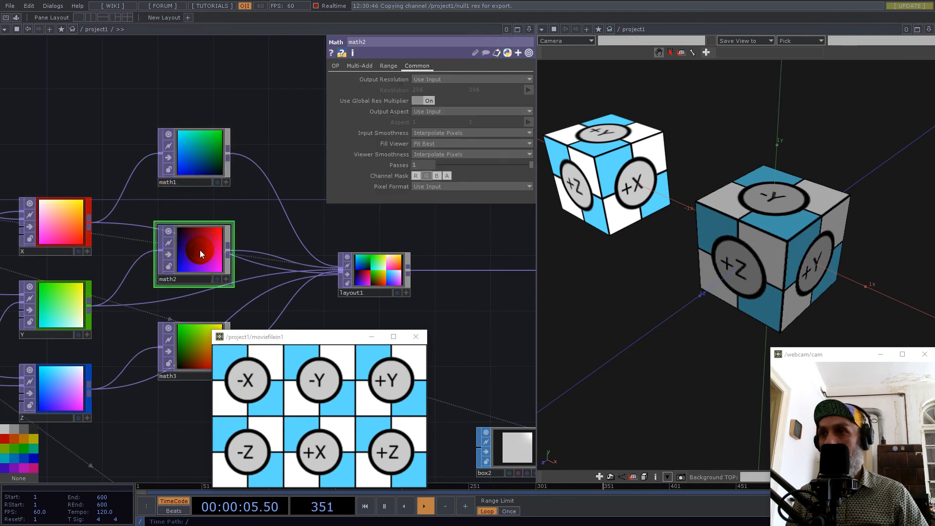
# Change layout1's alignment to Grid Rows.
pyautogui.click(393, 280)
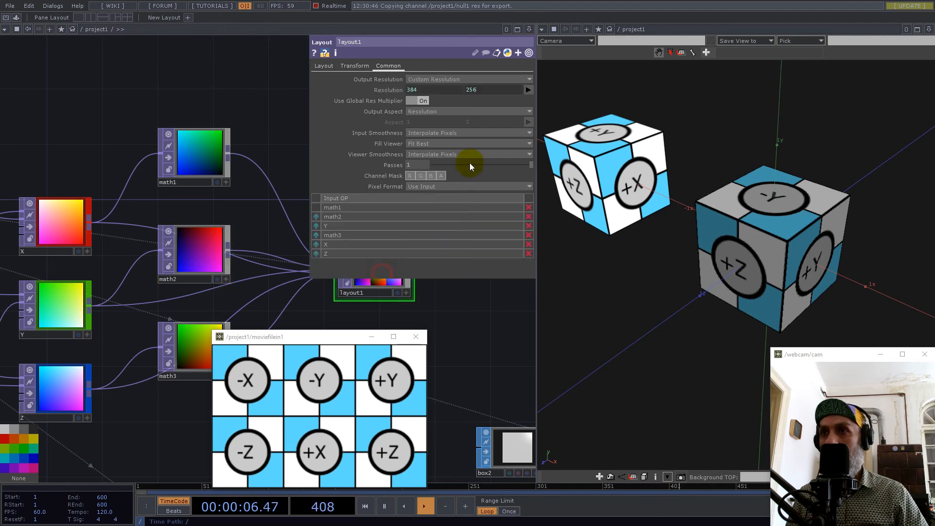
pyautogui.click(323, 66)
pyautogui.click(426, 100)
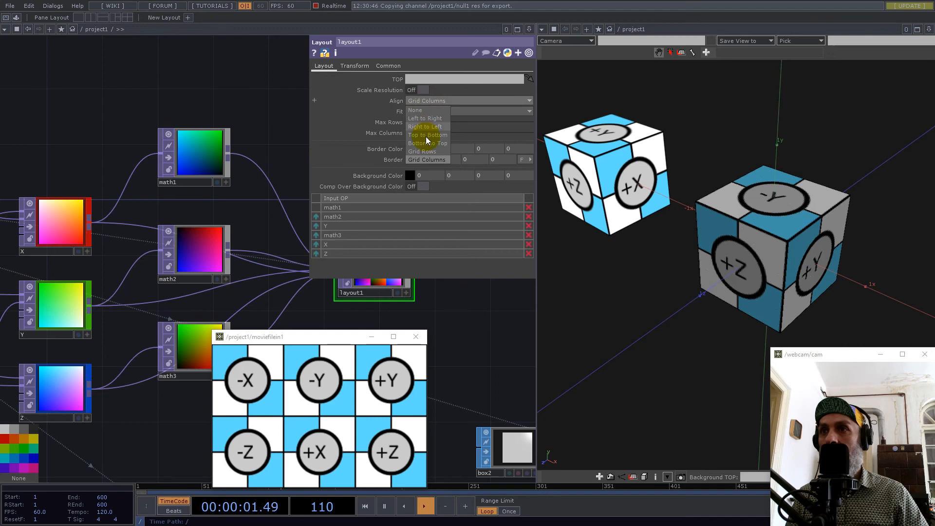
pyautogui.click(425, 149)
# Examine the instanced cube from several sides and compare its face labels with the textured reference cube.
pyautogui.scroll(-4, 322, 294)
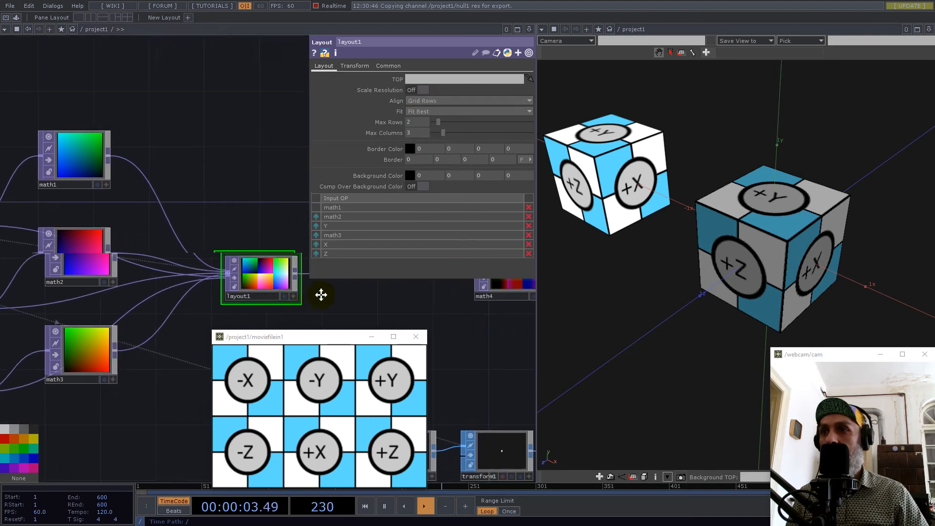
pyautogui.scroll(-4, 169, 292)
pyautogui.moveTo(828, 211); pyautogui.dragTo(748, 243)
pyautogui.scroll(-2, 746, 243)
pyautogui.moveTo(689, 252); pyautogui.dragTo(853, 210)
pyautogui.moveTo(835, 249); pyautogui.dragTo(802, 249)
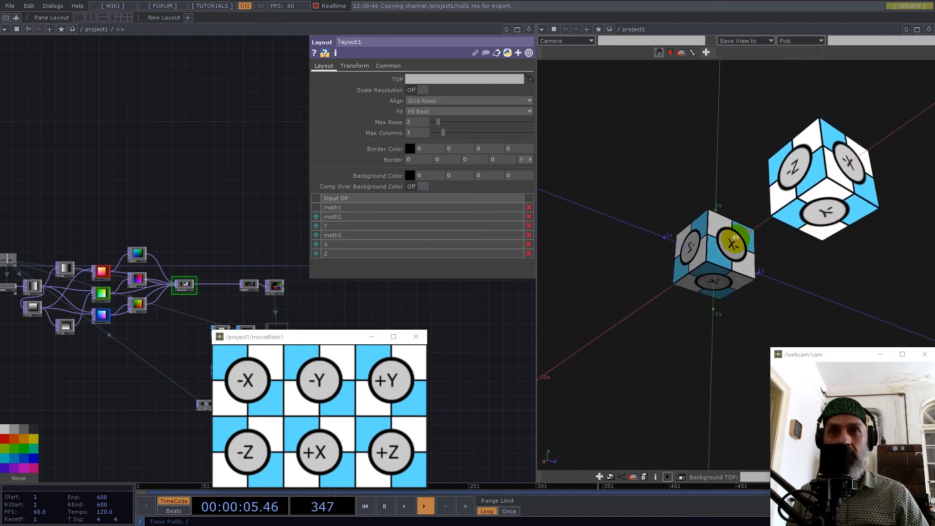
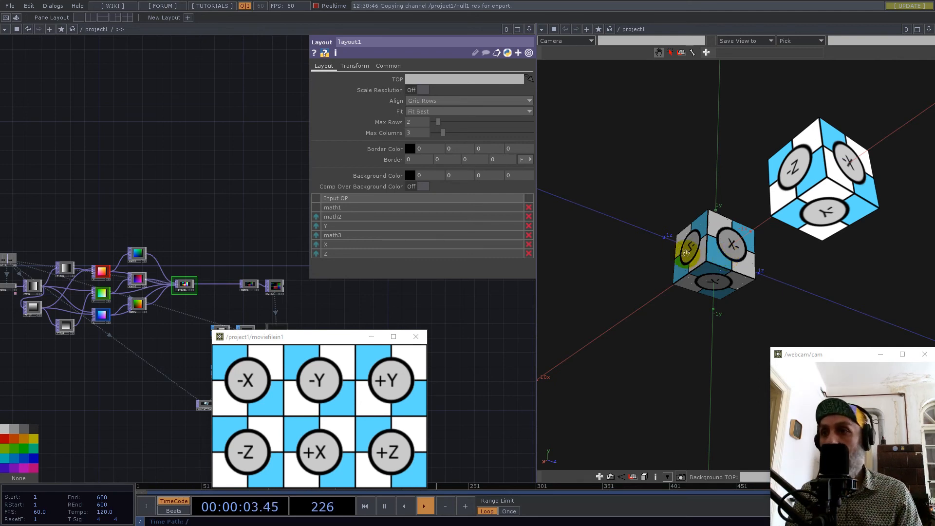
# Insert a Flip TOP into the connection between math1 and layout1.
pyautogui.scroll(5, 175, 285)
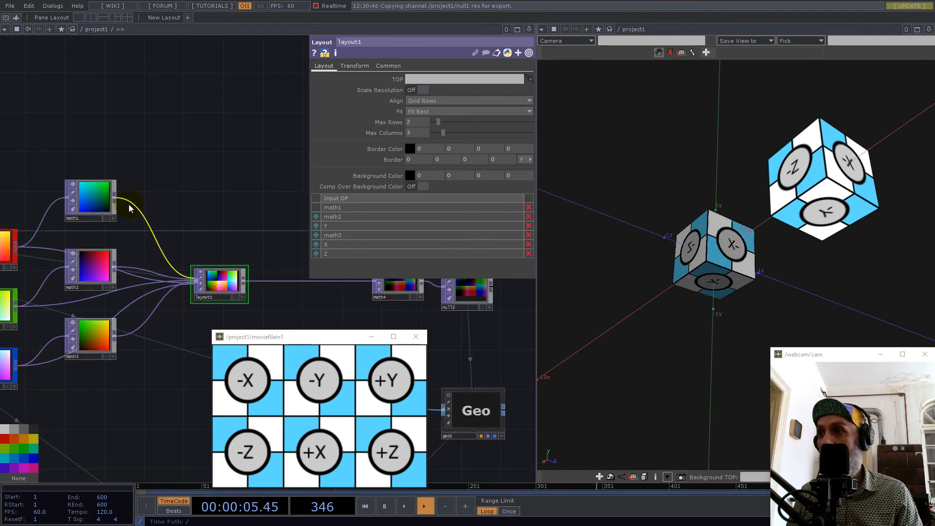
pyautogui.rightClick(131, 206)
pyautogui.click(146, 195)
pyautogui.write('flip')
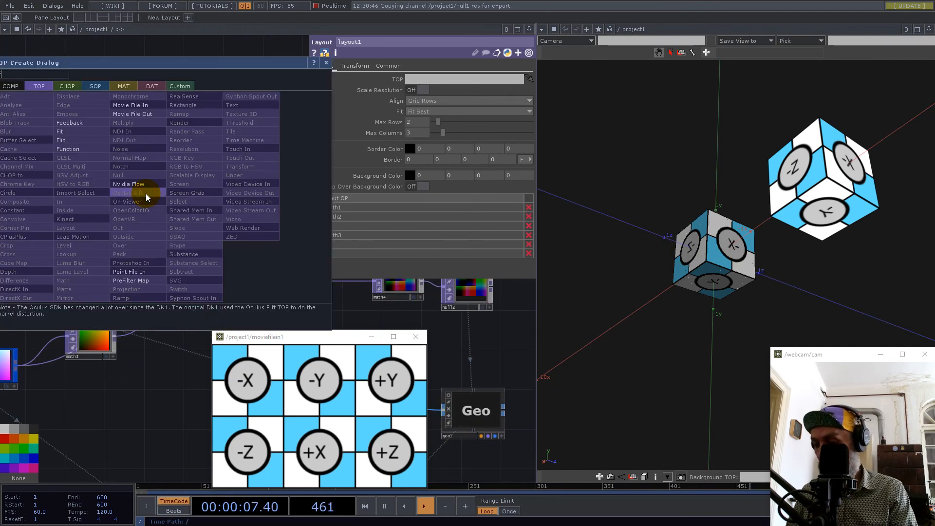
pyautogui.click(83, 141)
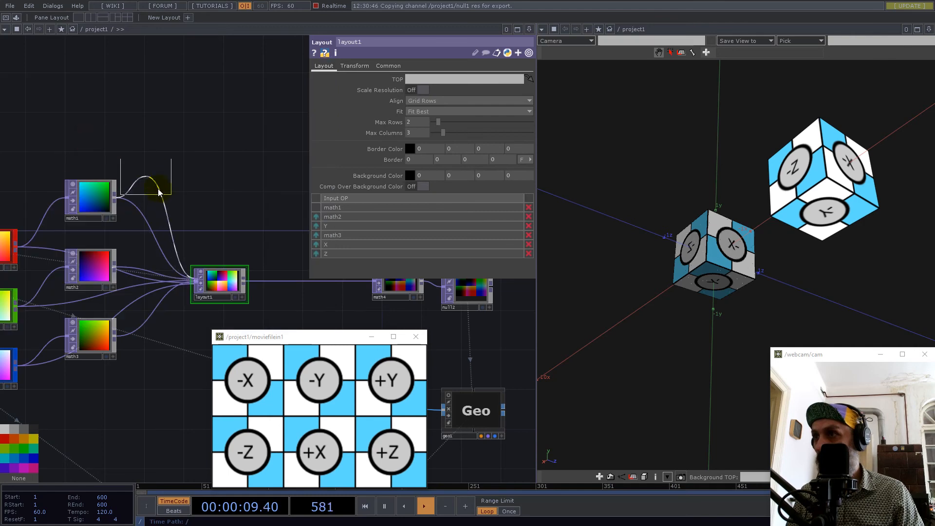
pyautogui.click(154, 197)
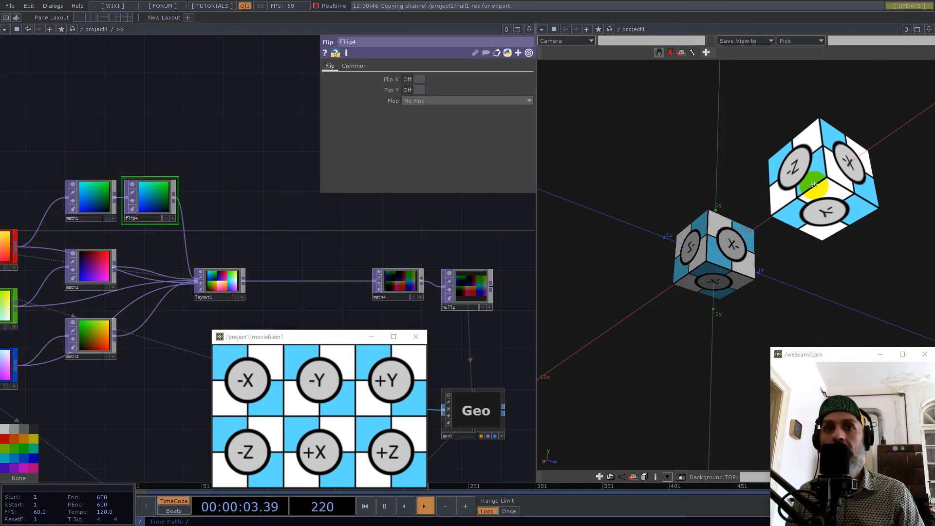
# Turn on Flip X for flip4 and compare the X face labels on the instanced and reference cubes.
pyautogui.moveTo(819, 169); pyautogui.dragTo(815, 216)
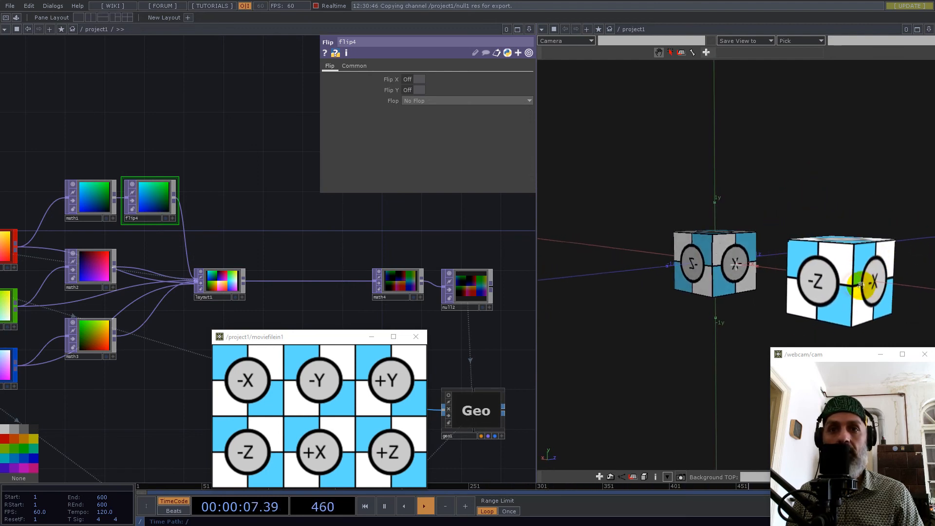
pyautogui.moveTo(149, 191); pyautogui.dragTo(159, 191)
pyautogui.moveTo(849, 293); pyautogui.dragTo(818, 299)
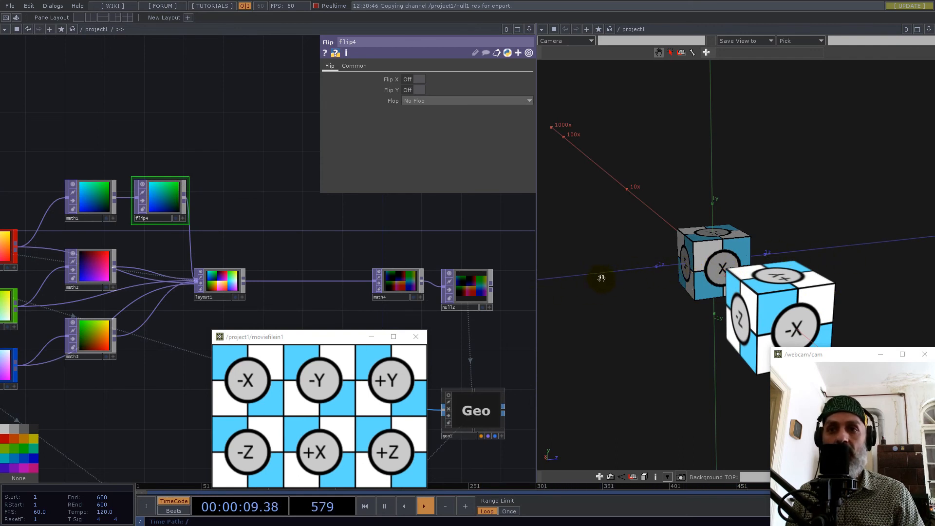
pyautogui.scroll(-3, 748, 296)
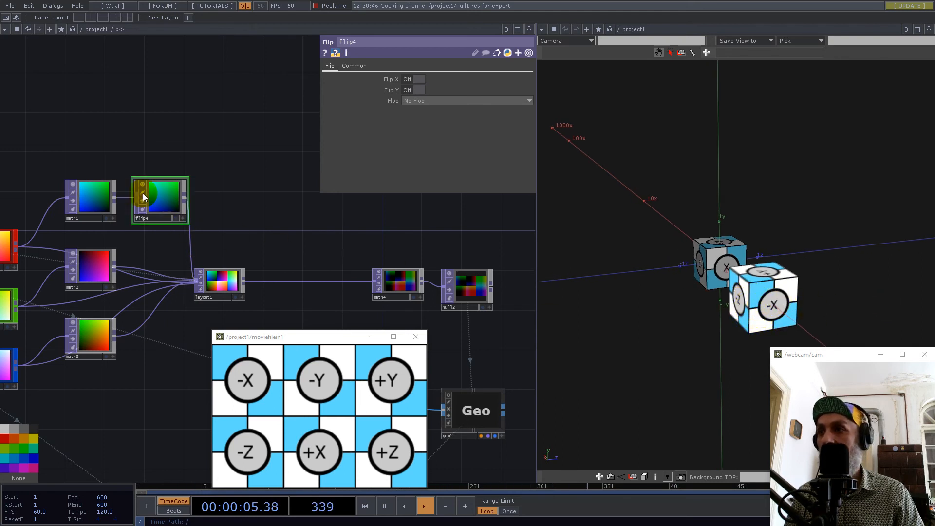
pyautogui.moveTo(154, 128); pyautogui.dragTo(273, 143)
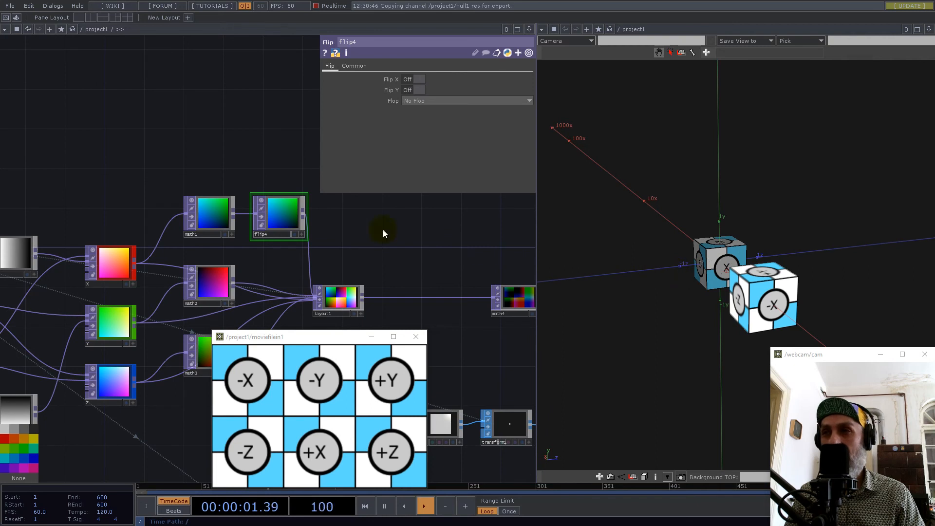
pyautogui.click(418, 79)
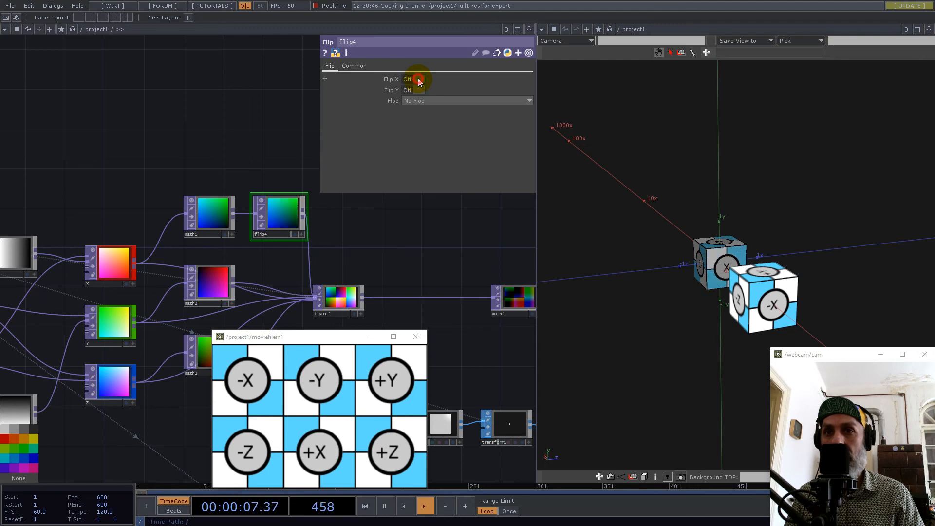
pyautogui.scroll(4, 714, 242)
pyautogui.moveTo(734, 244); pyautogui.dragTo(753, 238)
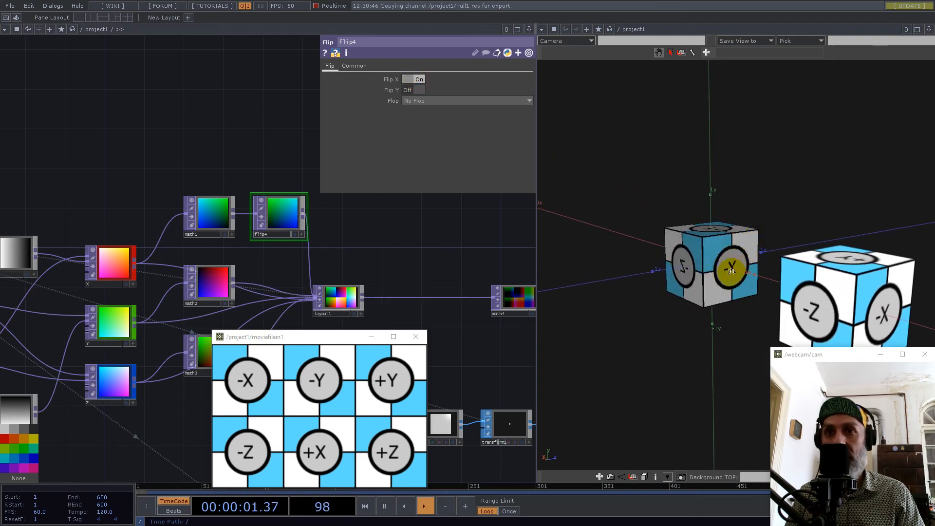
# Move layout1 away to make room, then duplicate flip4 and feed the copy from math2, placed beside it.
pyautogui.moveTo(327, 299); pyautogui.dragTo(386, 299)
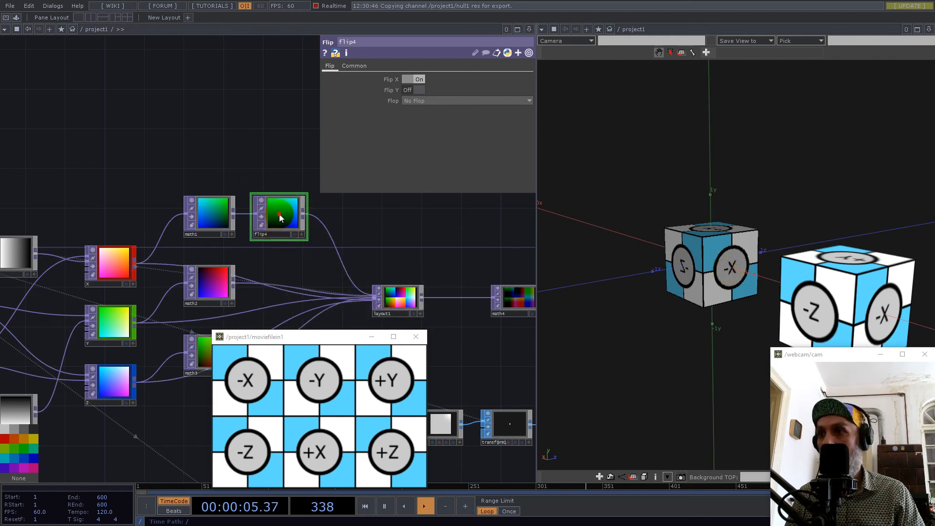
pyautogui.hotkey('ctrl', 'c')
pyautogui.hotkey('ctrl', 'v')
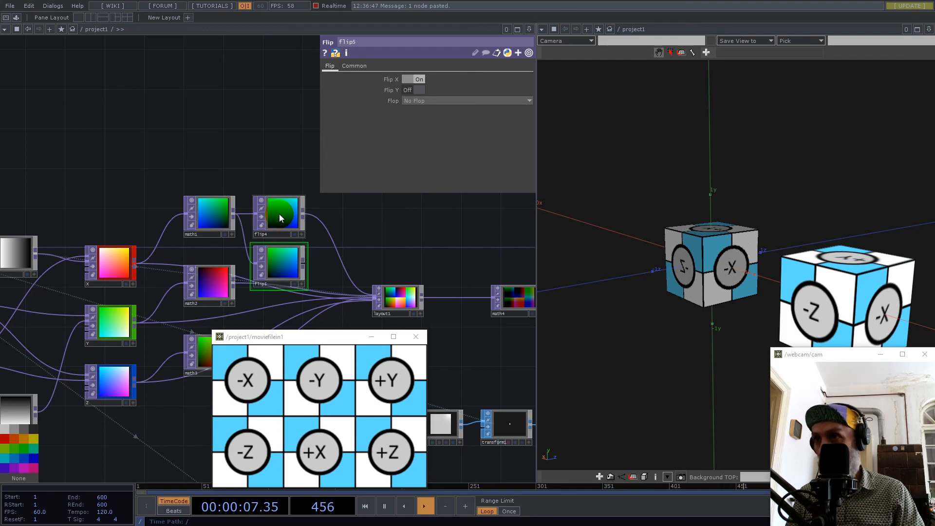
pyautogui.moveTo(234, 284); pyautogui.dragTo(253, 264)
pyautogui.moveTo(239, 166); pyautogui.dragTo(243, 98)
pyautogui.moveTo(276, 191); pyautogui.dragTo(277, 207)
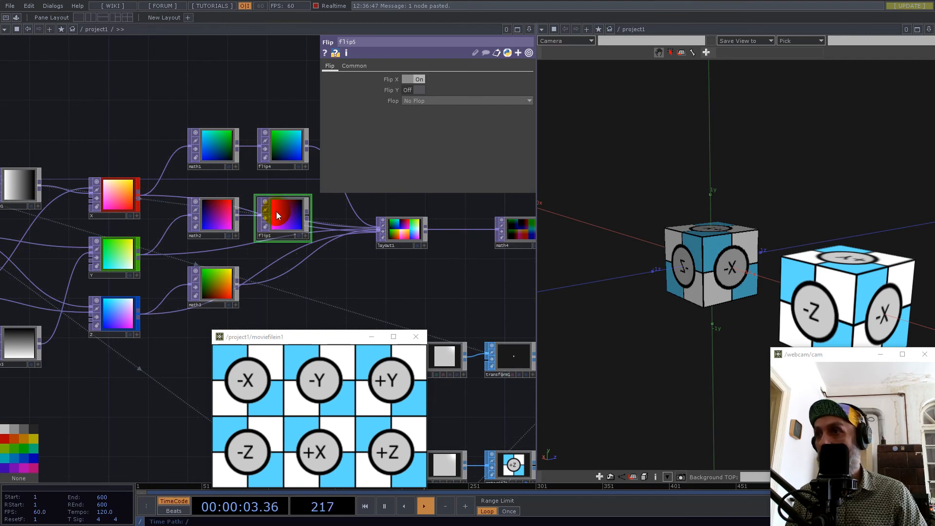
# Duplicate flip5 and connect math3 to the copy's input, positioning it near math3.
pyautogui.hotkey('ctrl', 'c')
pyautogui.hotkey('ctrl', 'v')
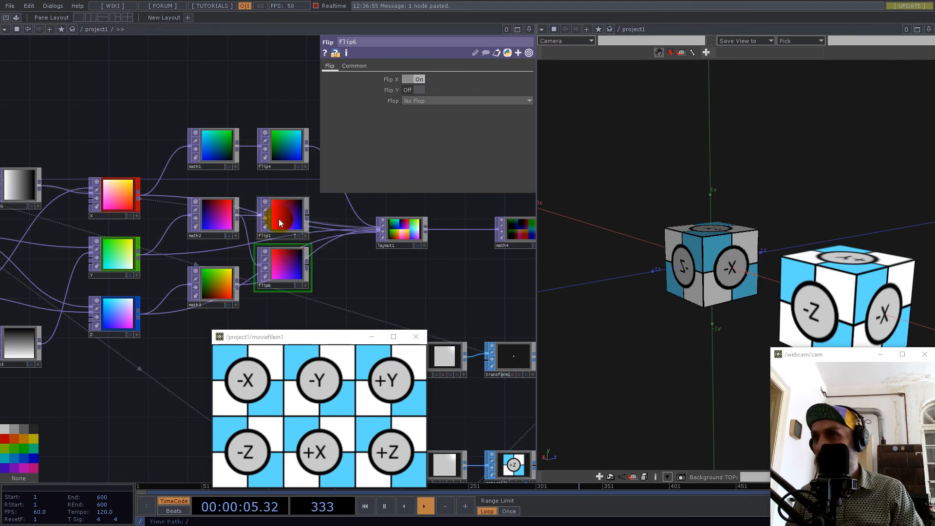
pyautogui.click(276, 284)
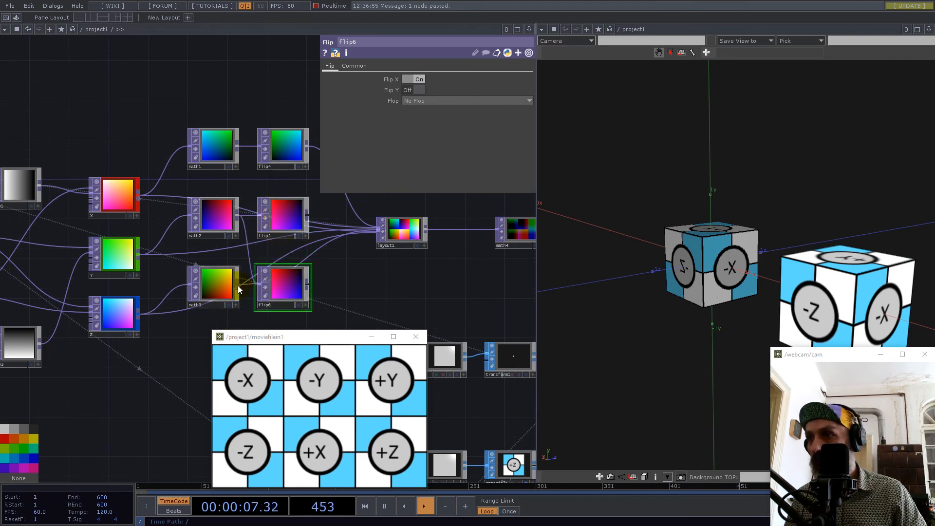
pyautogui.click(249, 254)
pyautogui.moveTo(268, 306); pyautogui.dragTo(267, 327)
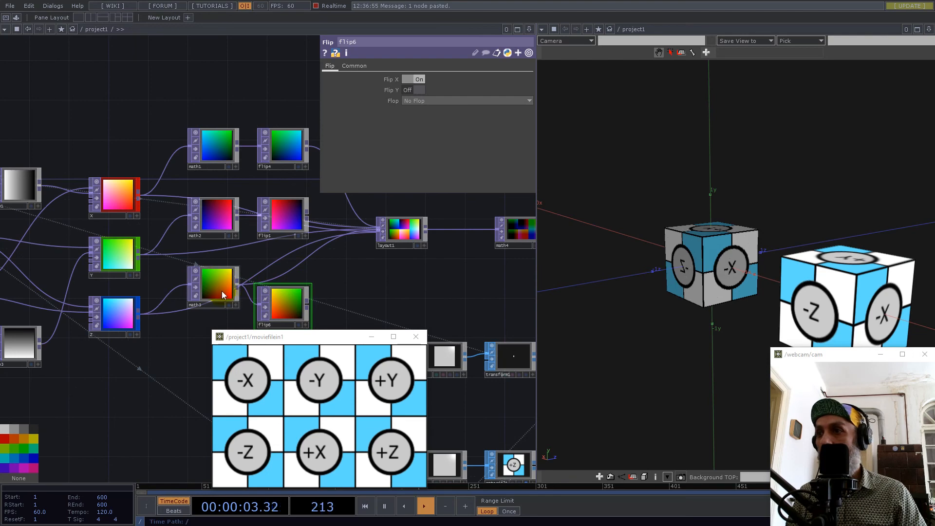
# Route flip6 and flip5 into layout1 in place of math3 and math2, and realign both Flip nodes.
pyautogui.click(306, 302)
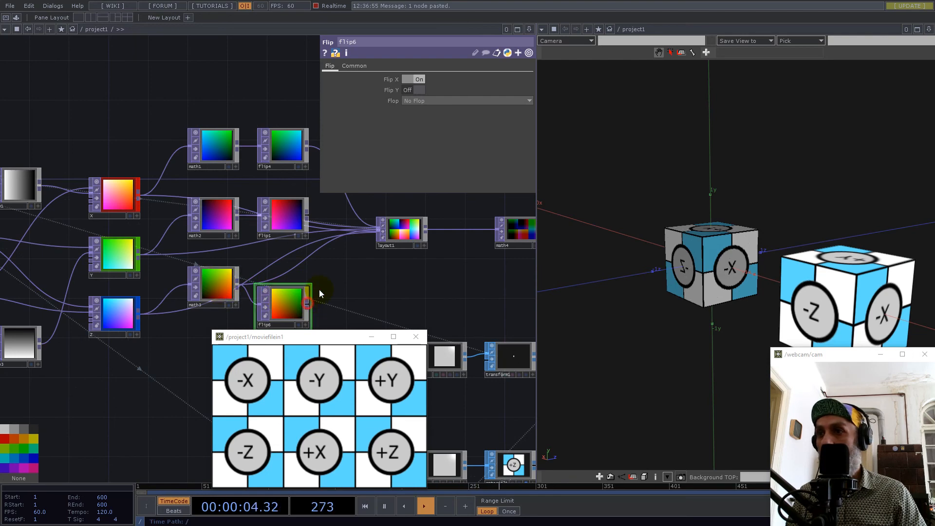
pyautogui.click(299, 263)
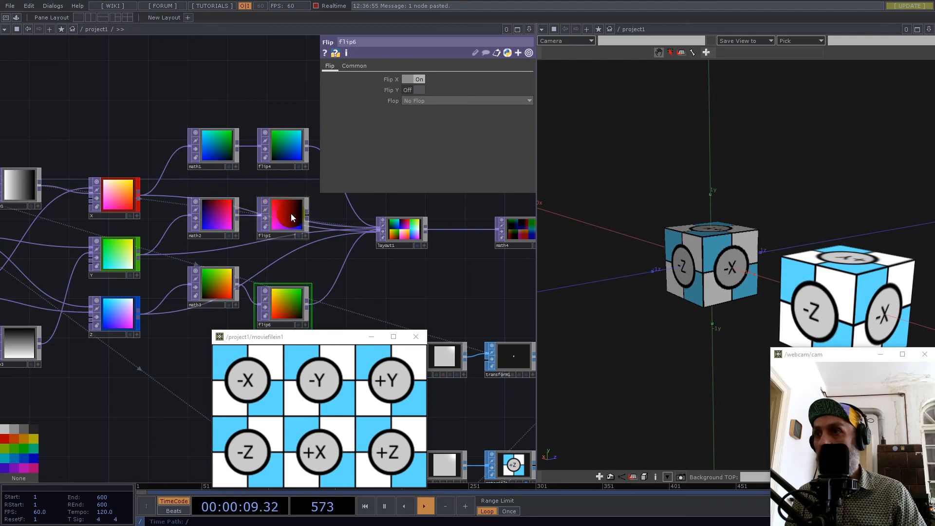
pyautogui.moveTo(288, 212); pyautogui.dragTo(287, 193)
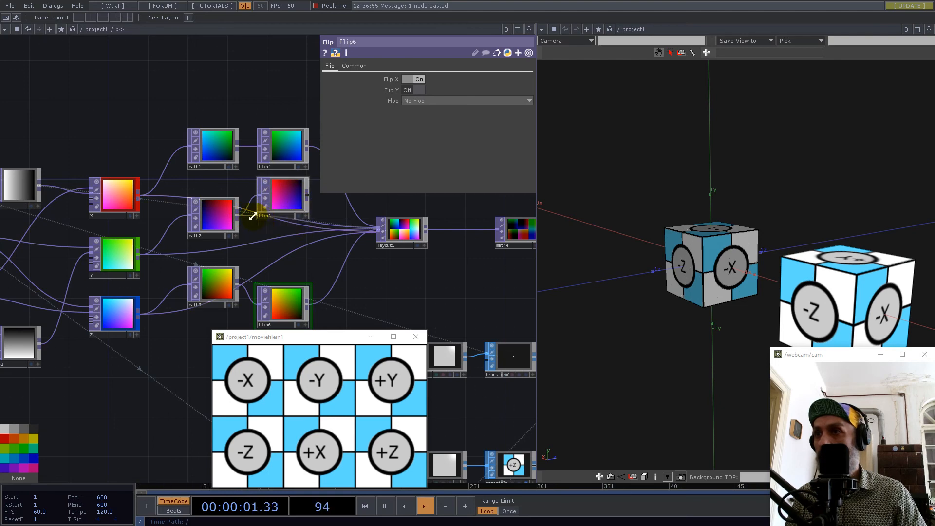
pyautogui.click(307, 195)
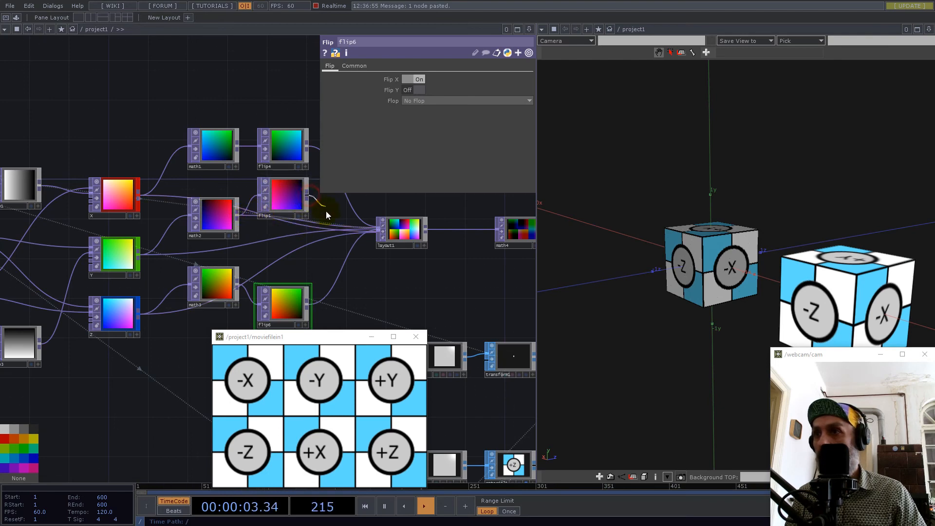
pyautogui.click(323, 223)
pyautogui.moveTo(282, 197); pyautogui.dragTo(282, 220)
pyautogui.moveTo(281, 310); pyautogui.dragTo(281, 291)
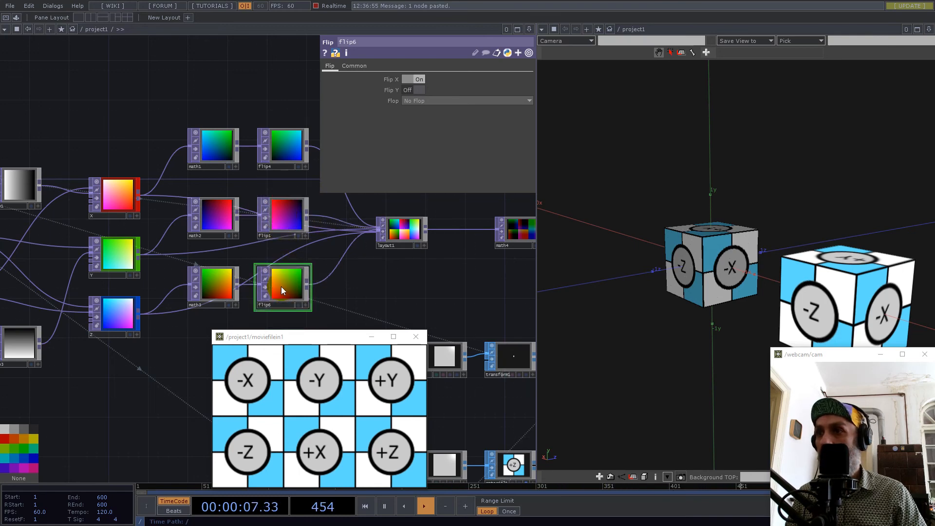
# Try Flip X off and on again for flip5 while comparing the +Y face with the reference cube.
pyautogui.click(281, 218)
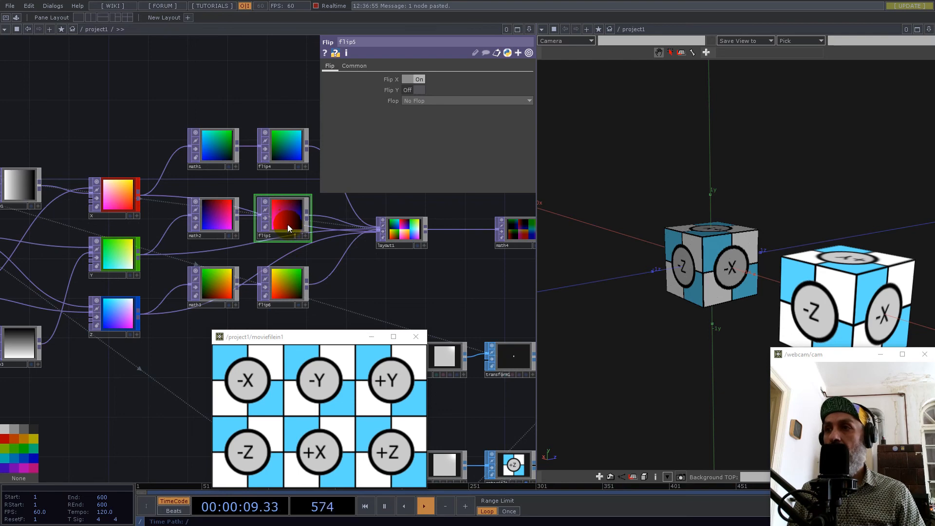
pyautogui.moveTo(712, 243); pyautogui.dragTo(709, 293)
pyautogui.moveTo(775, 295); pyautogui.dragTo(834, 302)
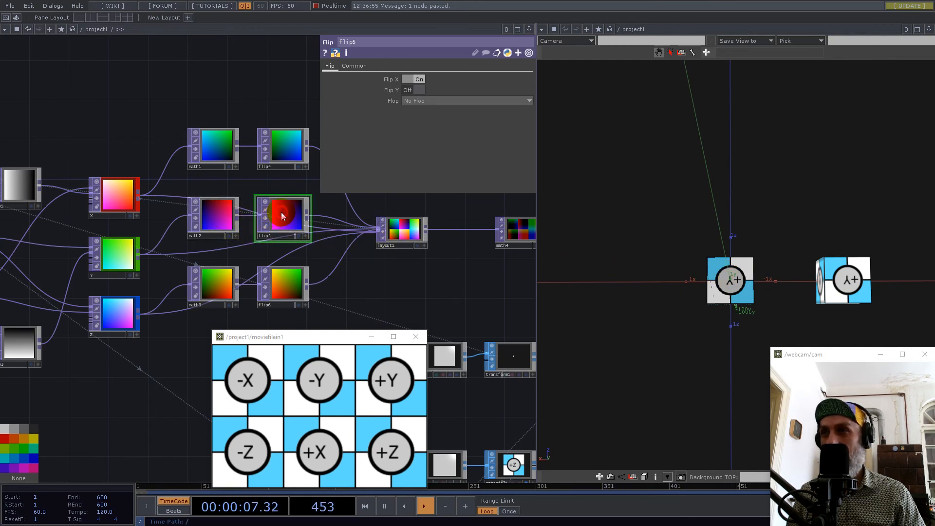
pyautogui.click(420, 79)
pyautogui.click(419, 79)
pyautogui.click(419, 79)
pyautogui.click(420, 79)
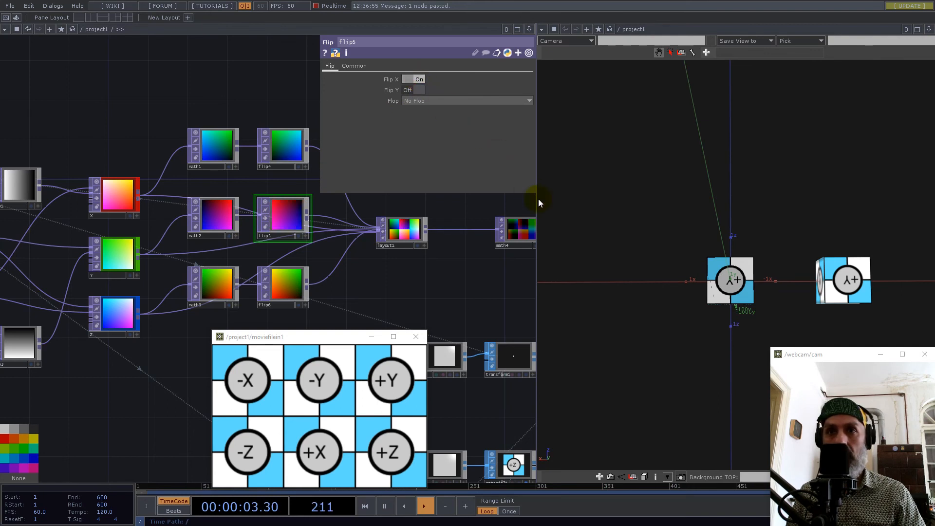
# Turn Flip X off and Flip Y on for flip5, checking the -Y face against the reference cube.
pyautogui.moveTo(664, 279); pyautogui.dragTo(730, 158)
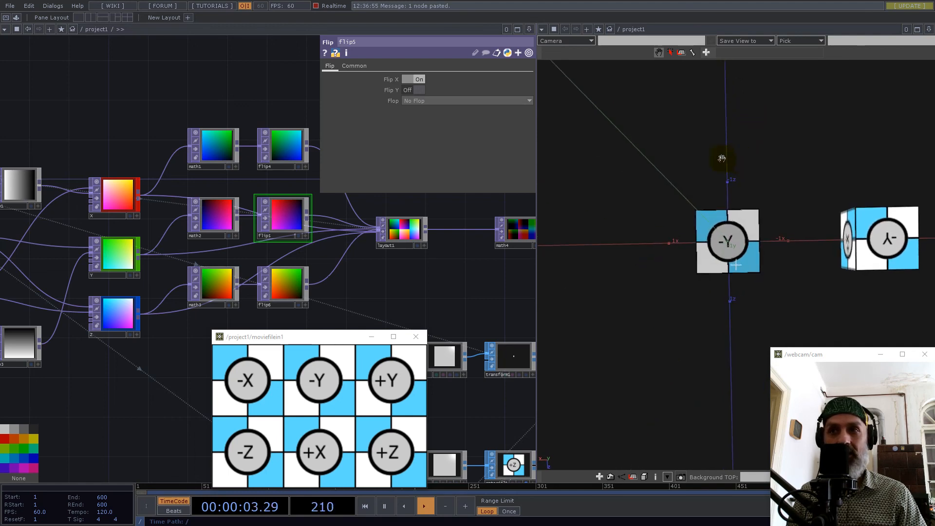
pyautogui.click(421, 80)
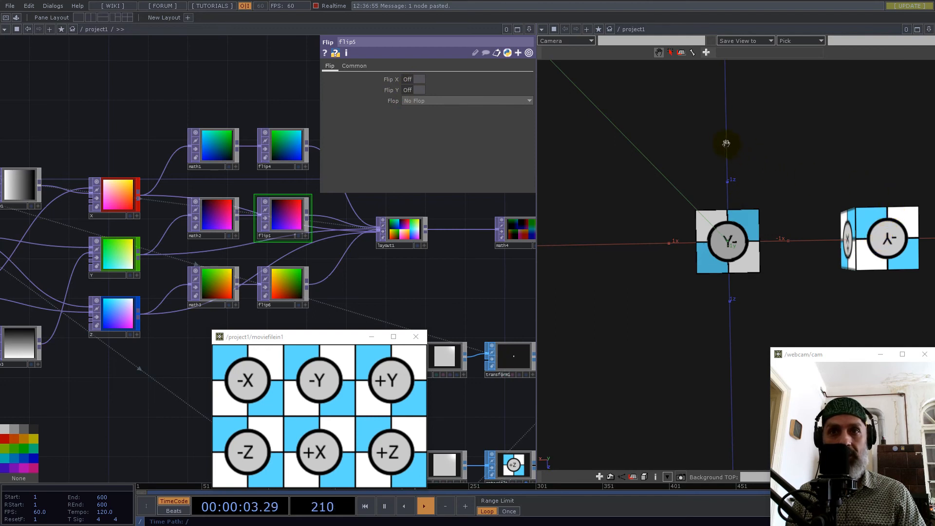
pyautogui.click(419, 90)
pyautogui.moveTo(730, 190); pyautogui.dragTo(532, 274)
pyautogui.click(279, 279)
# Move the box1, material1 and constant2 nodes farther down the network and place moviefilein1 just below geo1.
pyautogui.scroll(-6, 211, 236)
pyautogui.scroll(6, 234, 267)
pyautogui.moveTo(324, 252); pyautogui.dragTo(221, 301)
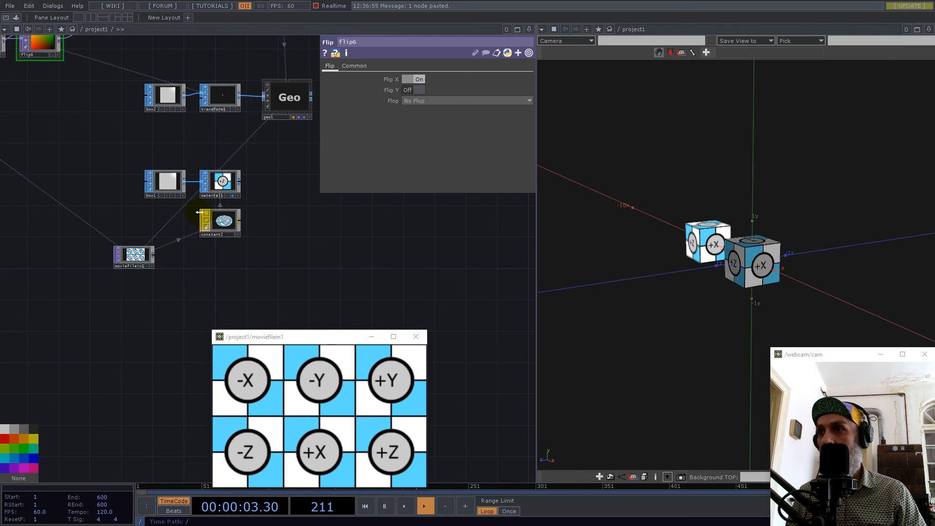
pyautogui.moveTo(248, 218); pyautogui.dragTo(317, 293)
pyautogui.moveTo(141, 259); pyautogui.dragTo(314, 158)
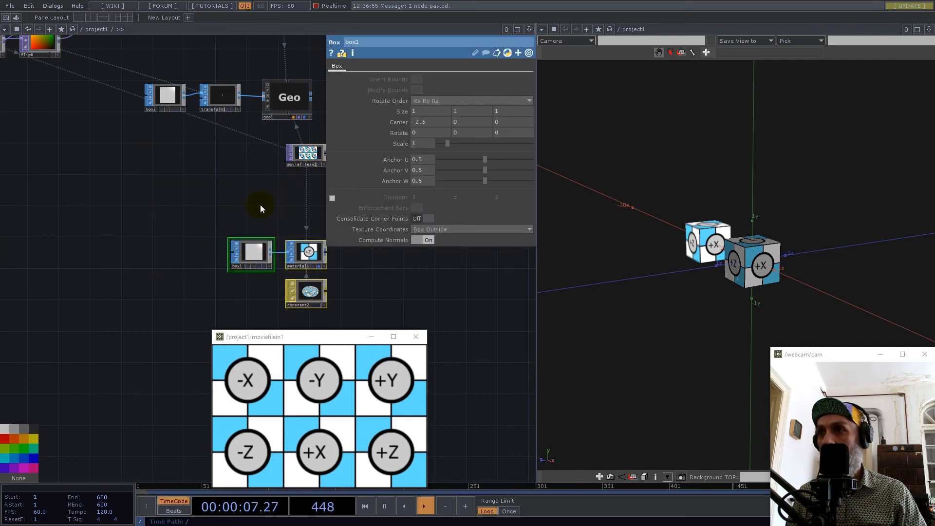
# Bypass box1 to hide the reference cube, close the moviefilein1 viewer and inspect the instanced cube.
pyautogui.moveTo(346, 293); pyautogui.dragTo(281, 245)
pyautogui.scroll(5, 185, 197)
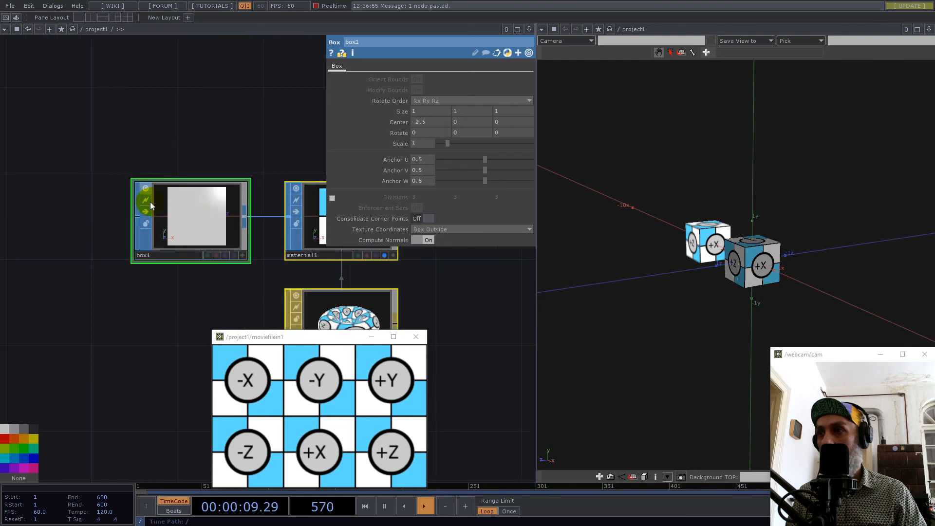
pyautogui.click(147, 213)
pyautogui.moveTo(709, 251); pyautogui.dragTo(915, 228, button='middle')
pyautogui.moveTo(824, 225); pyautogui.dragTo(726, 252, button='right')
pyautogui.scroll(4, 760, 256)
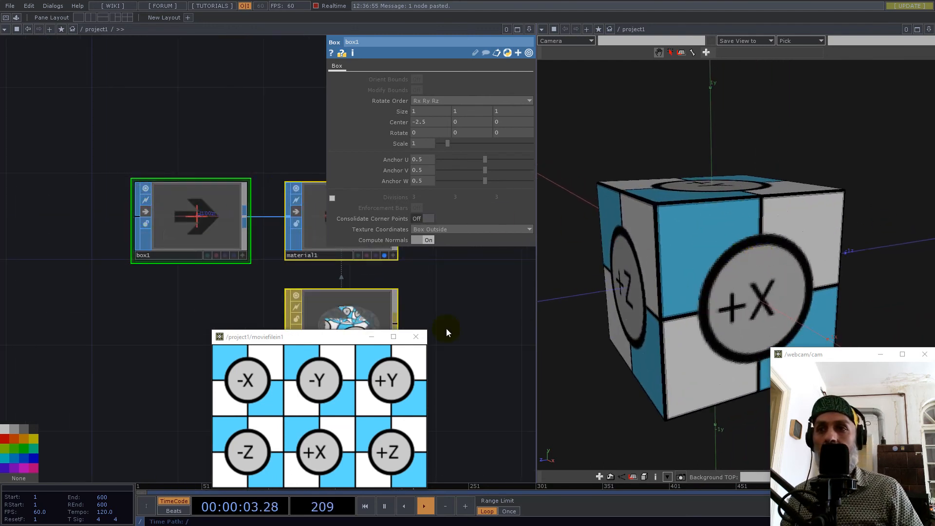
pyautogui.click(417, 337)
pyautogui.moveTo(672, 286); pyautogui.dragTo(753, 255)
pyautogui.moveTo(754, 254)
pyautogui.mouseDown(button='middle')
pyautogui.moveTo(784, 249)
pyautogui.moveTo(791, 221)
pyautogui.moveTo(901, 203)
pyautogui.moveTo(749, 250)
pyautogui.mouseUp(button='middle')
pyautogui.moveTo(762, 246); pyautogui.dragTo(759, 188)
# Multiply transform1's Uniform Scale expression by .925, giving 1/op('null1')['res']*.925.
pyautogui.scroll(-5, 194, 171)
pyautogui.scroll(5, 157, 182)
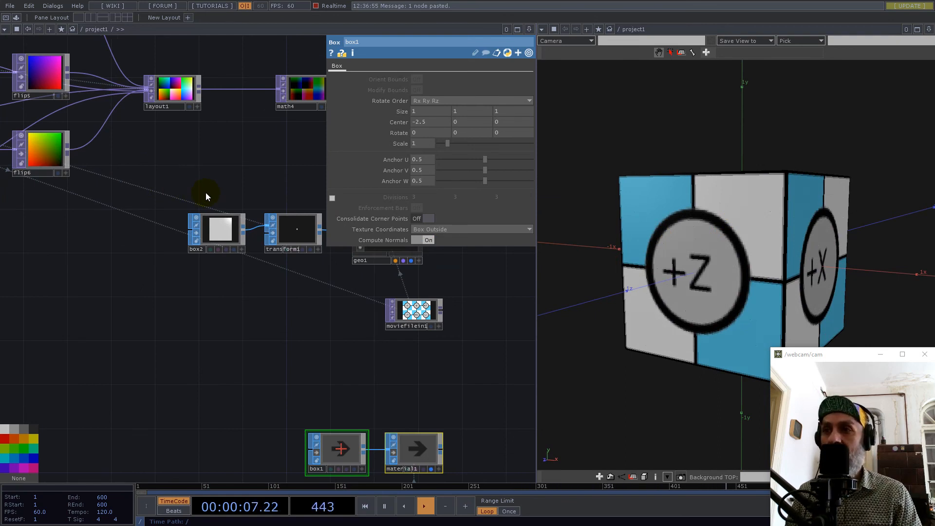
pyautogui.click(275, 220)
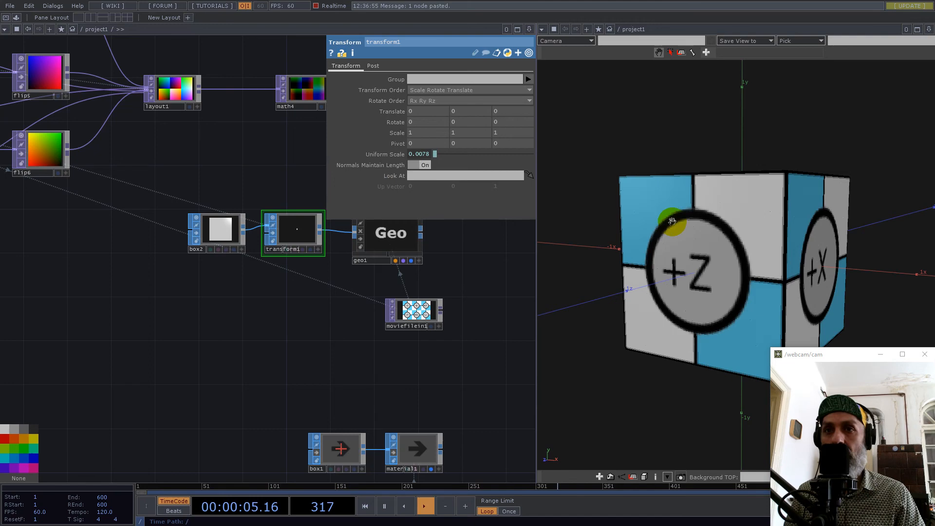
pyautogui.scroll(-5, 360, 329)
pyautogui.scroll(5, 360, 329)
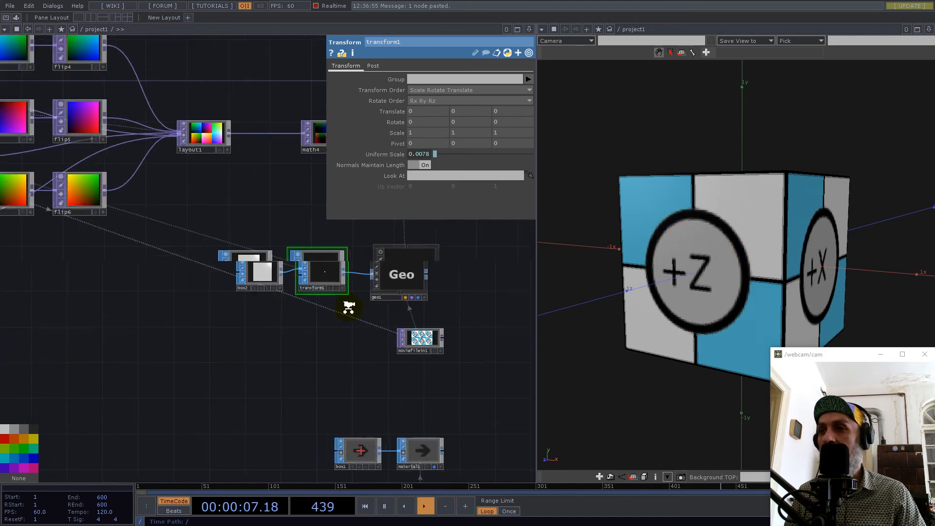
pyautogui.click(431, 154)
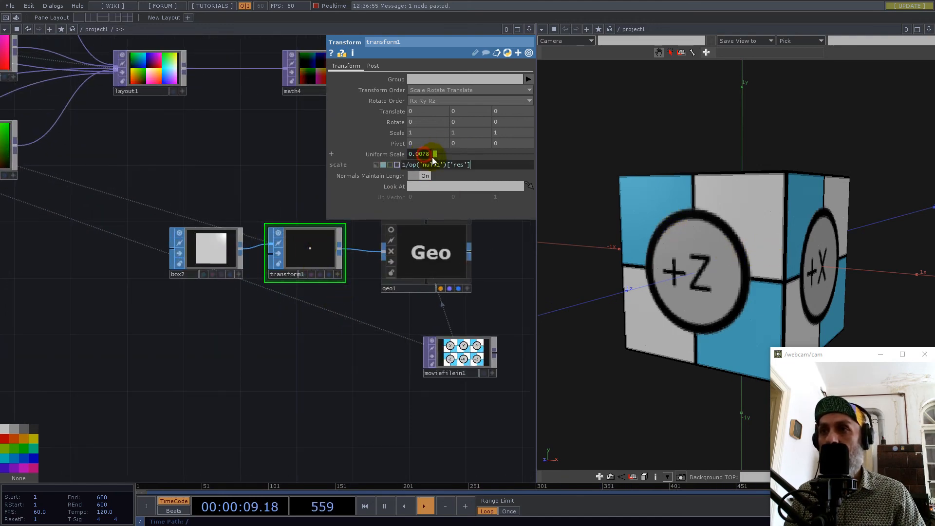
pyautogui.moveTo(474, 165)
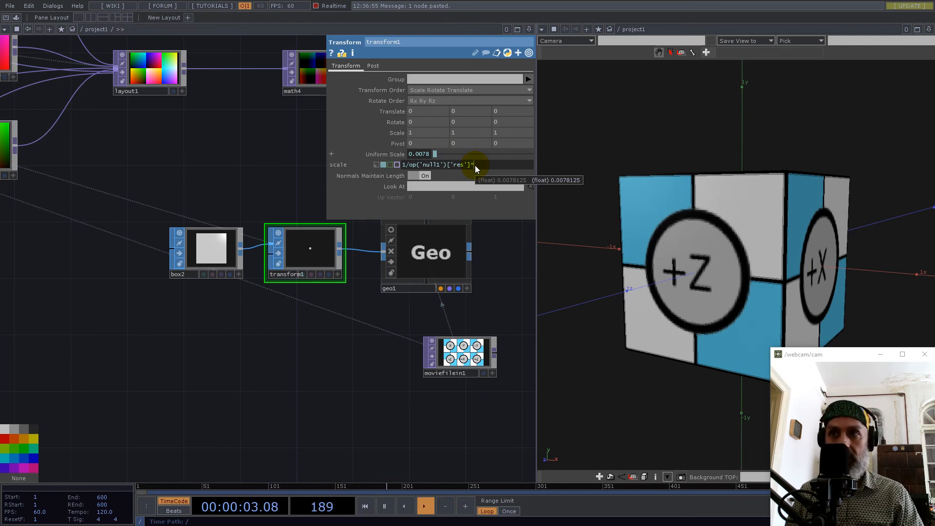
pyautogui.write('*.925')
pyautogui.press('Return')
# Examine the gaps between instances on the cube's faces and check null2's texture information.
pyautogui.scroll(1, 763, 209)
pyautogui.moveTo(763, 209); pyautogui.dragTo(859, 209, button='right')
pyautogui.moveTo(834, 215); pyautogui.dragTo(827, 271)
pyautogui.moveTo(787, 229); pyautogui.dragTo(685, 266, button='right')
pyautogui.moveTo(685, 265); pyautogui.dragTo(716, 263)
pyautogui.moveTo(260, 154); pyautogui.dragTo(81, 245)
pyautogui.middleClick(244, 170)
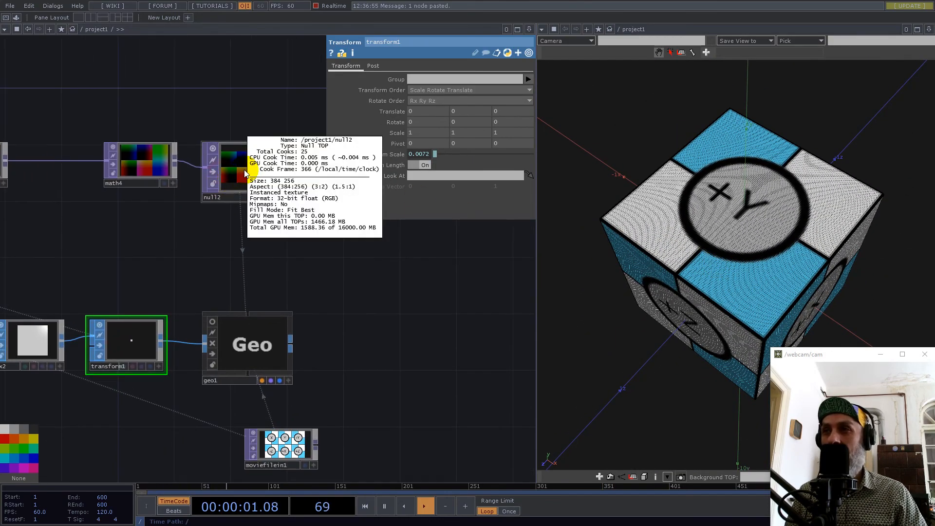
pyautogui.scroll(-6, 438, 328)
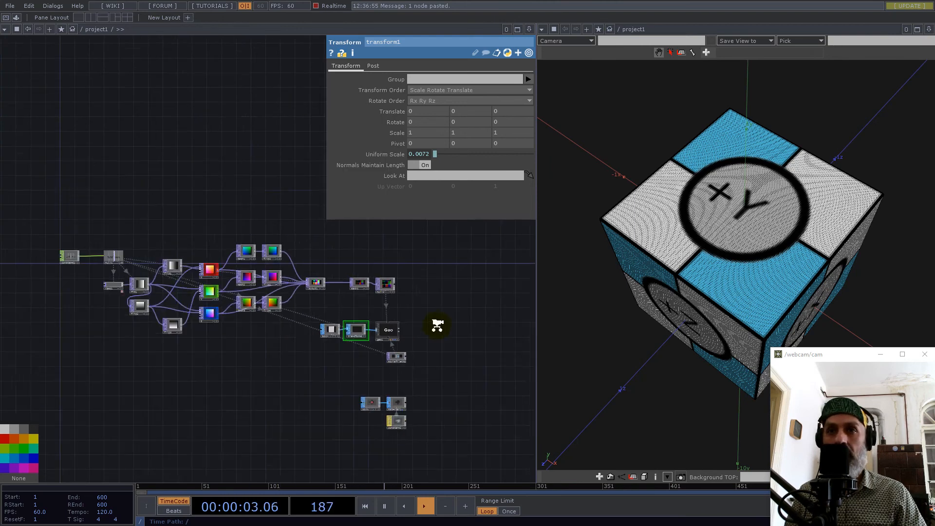
# Set constant1's res channel to 256 and inspect the instance density on the cube.
pyautogui.scroll(2, 285, 296)
pyautogui.scroll(5, 284, 296)
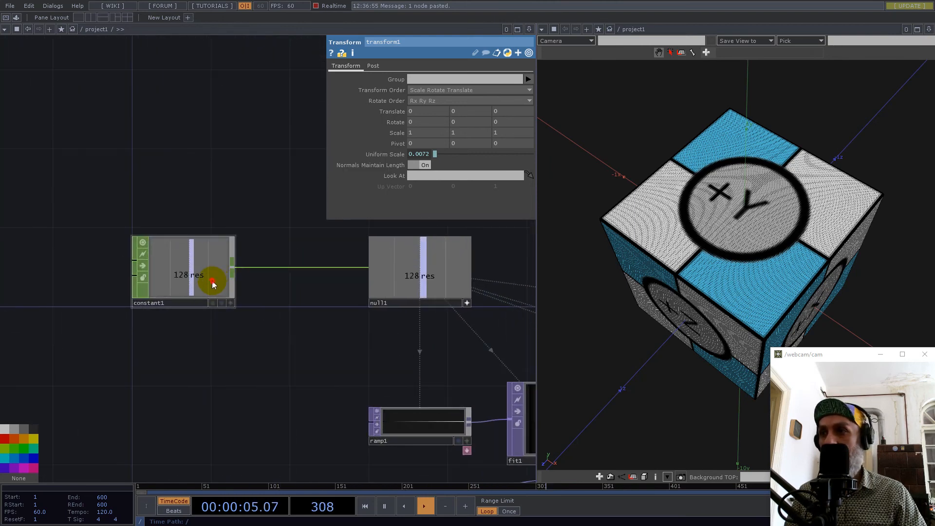
pyautogui.click(209, 278)
pyautogui.moveTo(434, 77); pyautogui.dragTo(417, 78)
pyautogui.write('256')
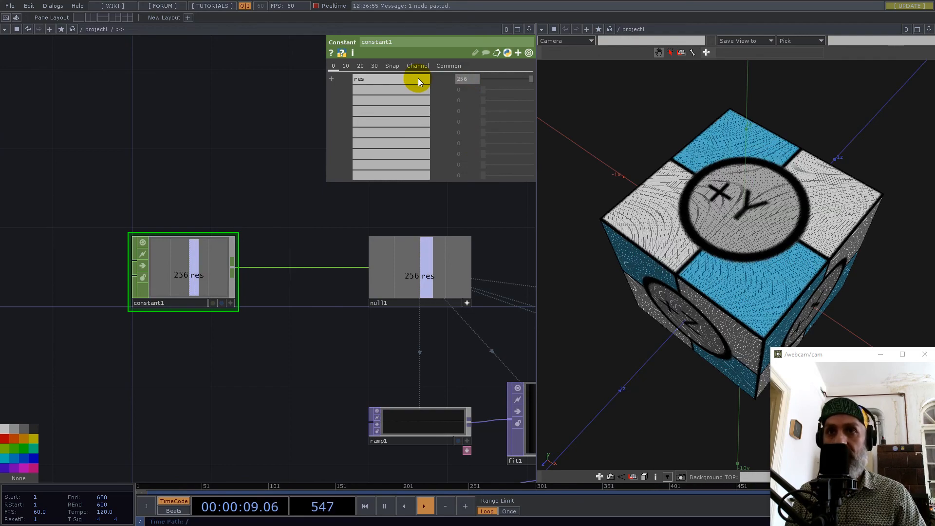
pyautogui.press('Return')
pyautogui.scroll(3, 814, 213)
pyautogui.scroll(-6, 207, 267)
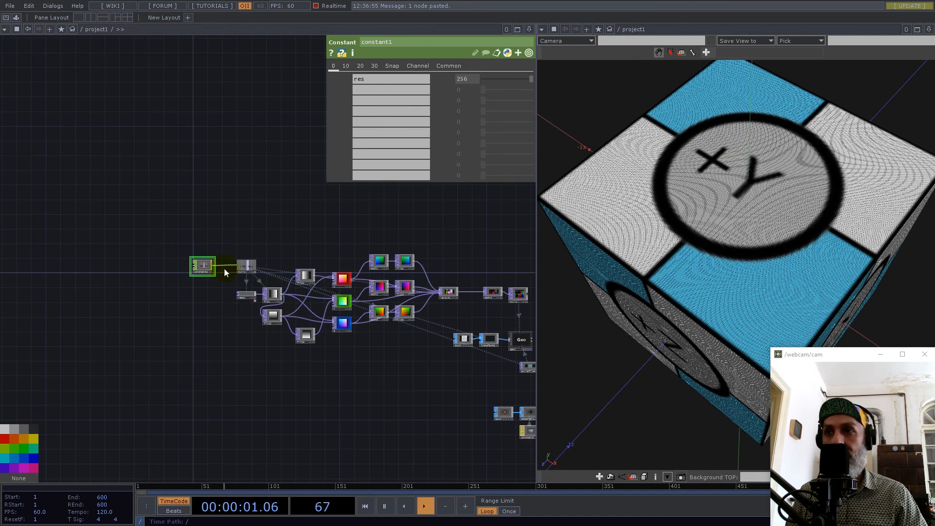
pyautogui.moveTo(489, 238); pyautogui.dragTo(423, 248)
# Set constant1's res channel to 512 and inspect the instances on the +Z and +Y faces.
pyautogui.moveTo(478, 79); pyautogui.dragTo(439, 79)
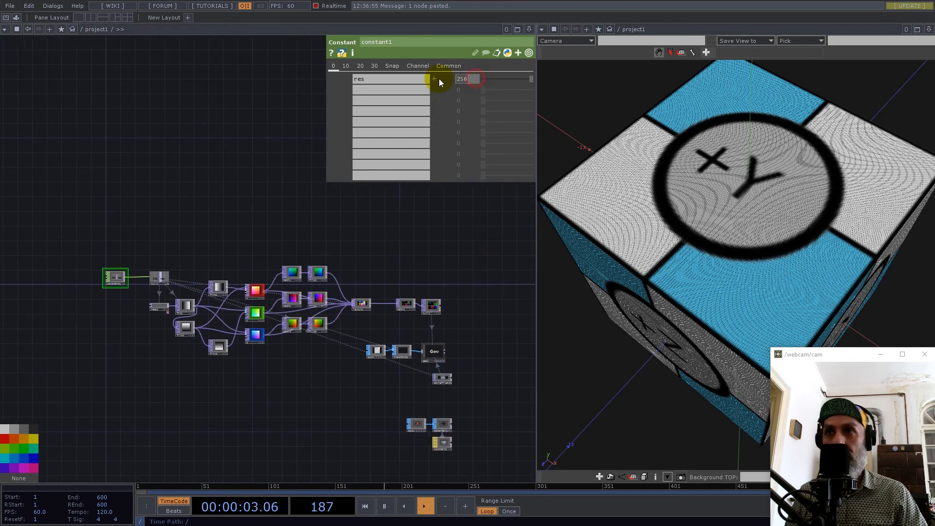
pyautogui.write('512')
pyautogui.press('Return')
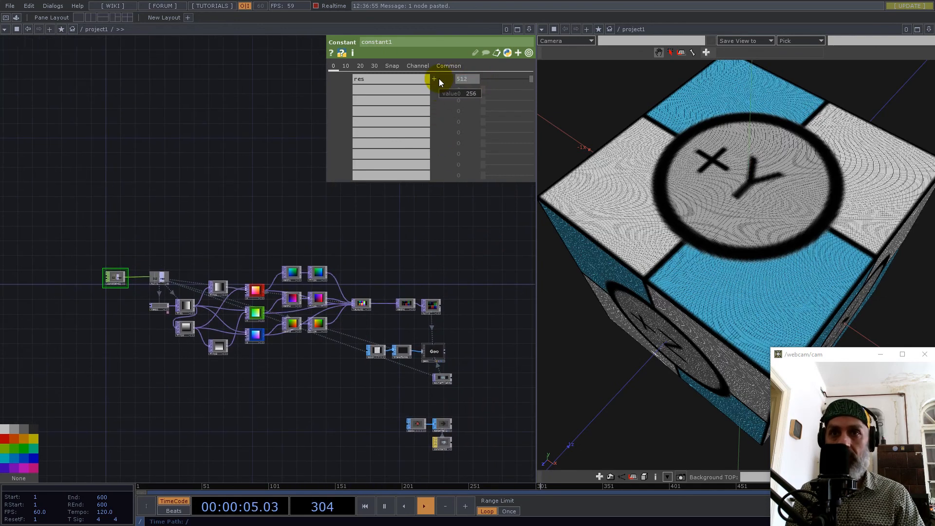
pyautogui.moveTo(769, 347); pyautogui.dragTo(760, 218)
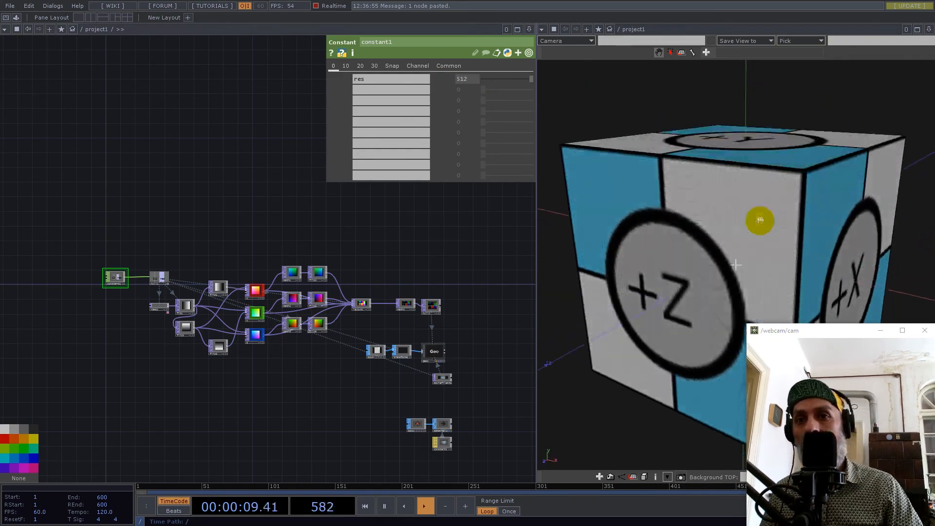
pyautogui.moveTo(746, 323); pyautogui.dragTo(784, 363)
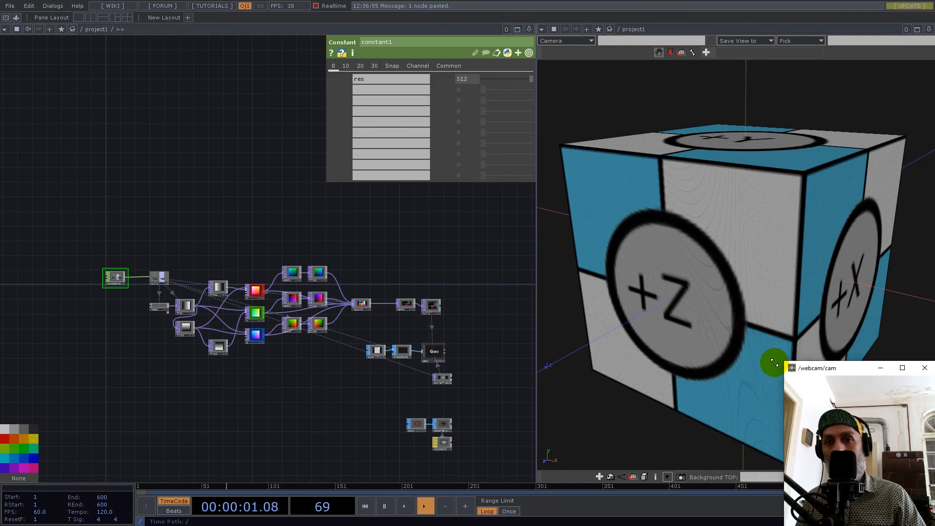
pyautogui.moveTo(725, 234); pyautogui.dragTo(711, 266)
pyautogui.scroll(6, 711, 266)
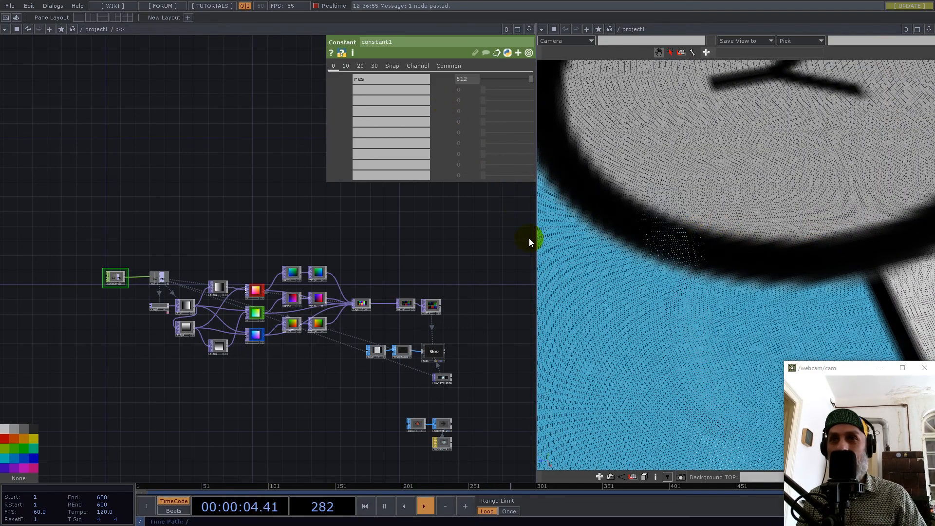
# Move the ramp1 node farther left in the network, clear of fit1.
pyautogui.scroll(-4, 261, 265)
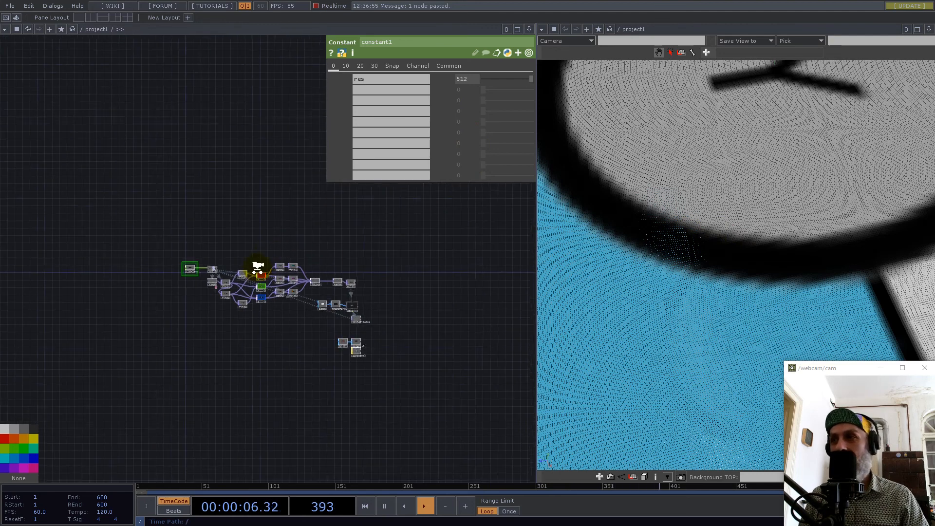
pyautogui.scroll(6, 374, 323)
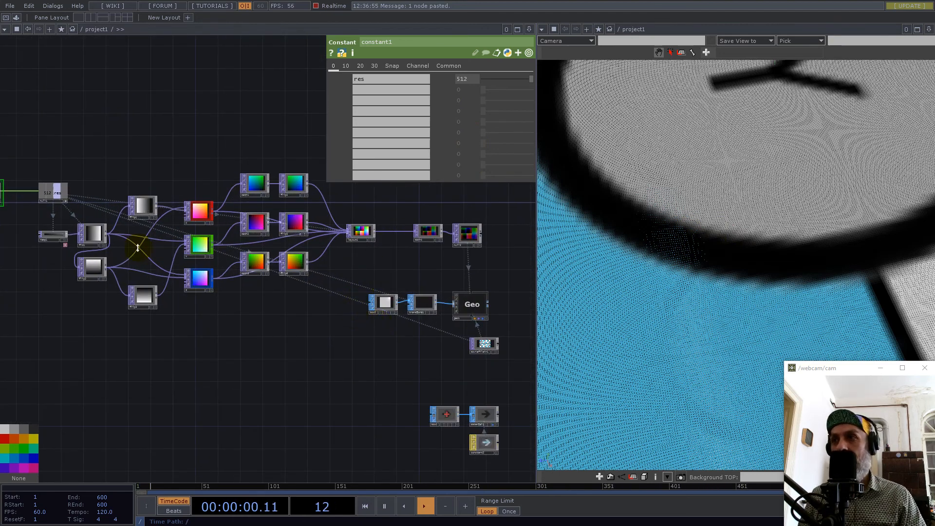
pyautogui.moveTo(54, 239); pyautogui.dragTo(31, 233)
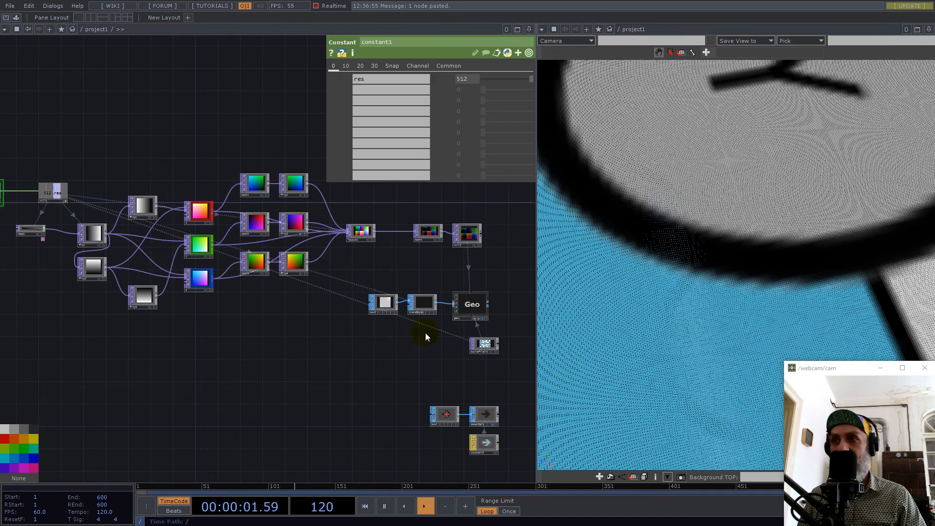
pyautogui.moveTo(741, 210); pyautogui.dragTo(631, 259, button='middle')
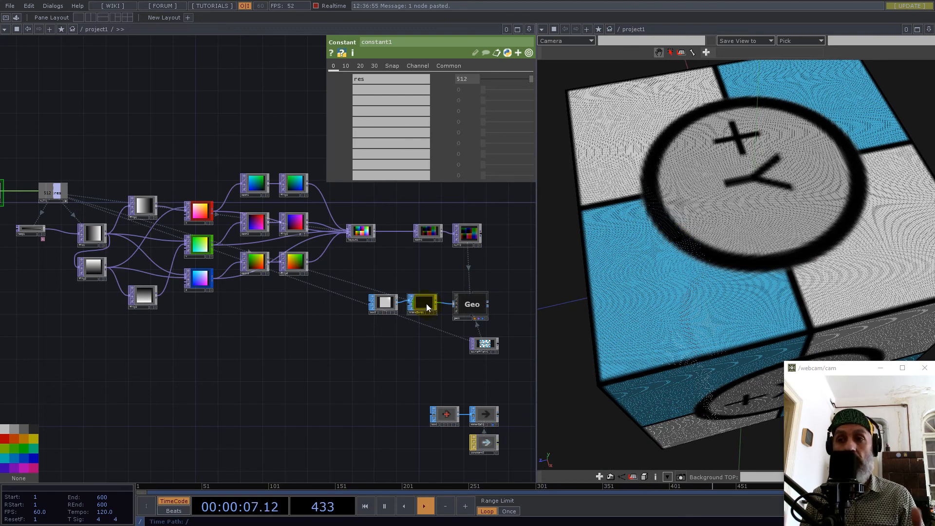
# Create an Add SOP just below box2 and enable its Point 0 at the origin.
pyautogui.doubleClick(386, 338)
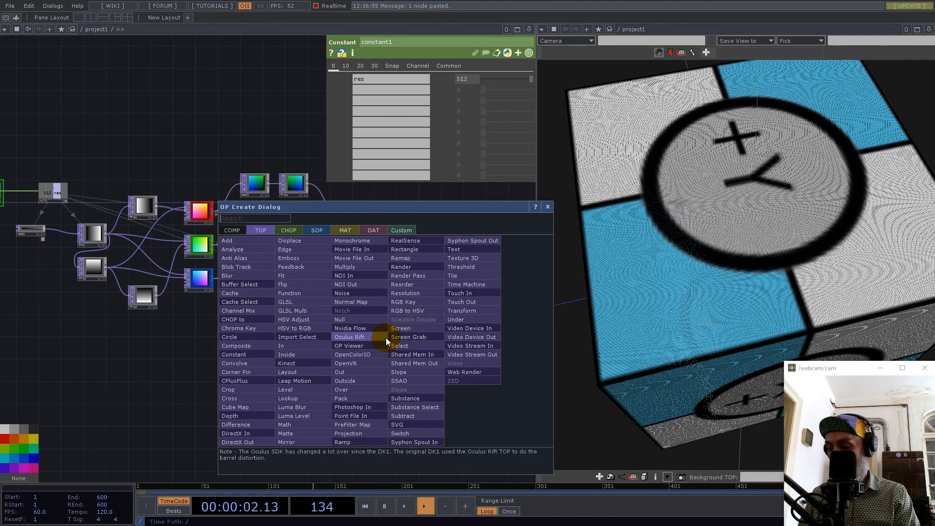
pyautogui.write('a')
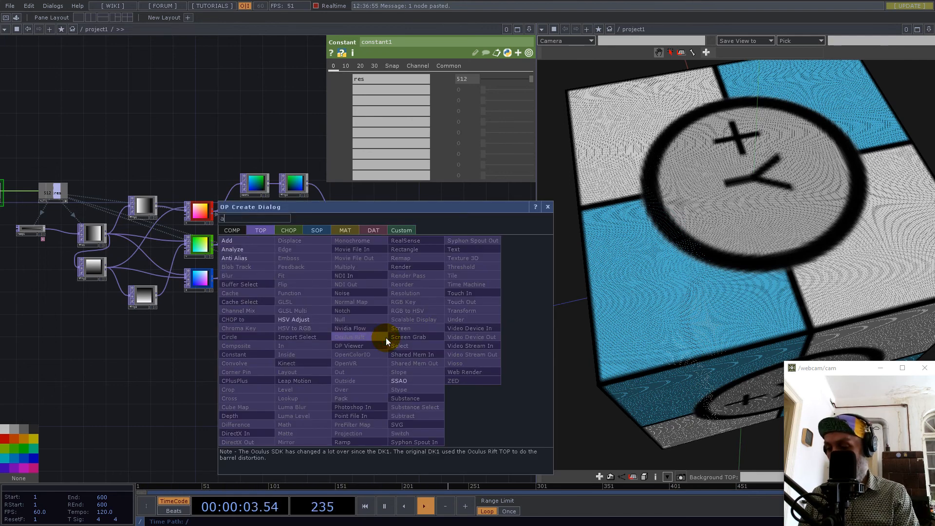
pyautogui.click(315, 231)
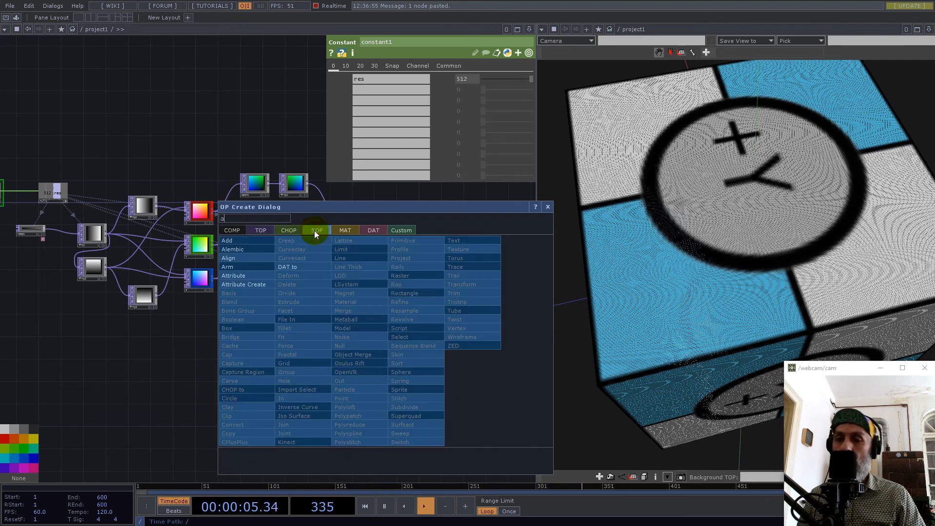
pyautogui.click(233, 242)
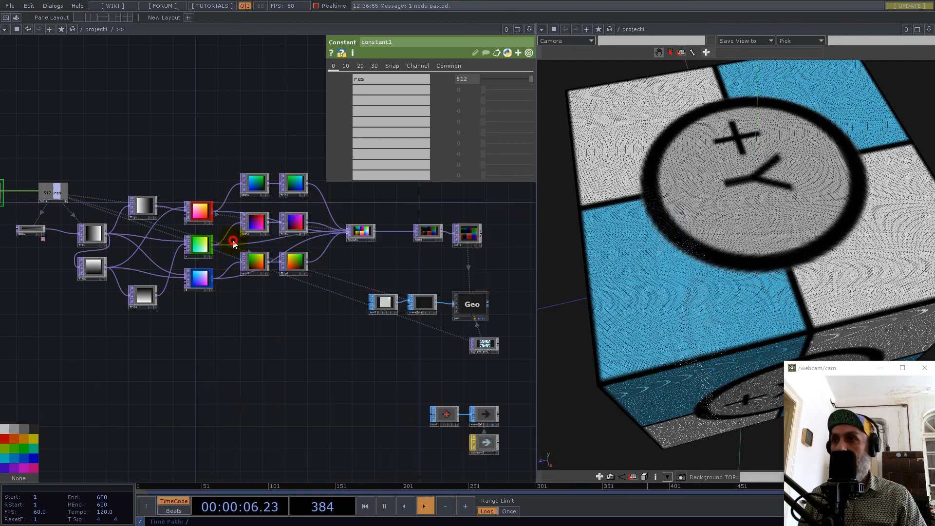
pyautogui.click(386, 337)
pyautogui.scroll(5, 392, 322)
pyautogui.click(287, 102)
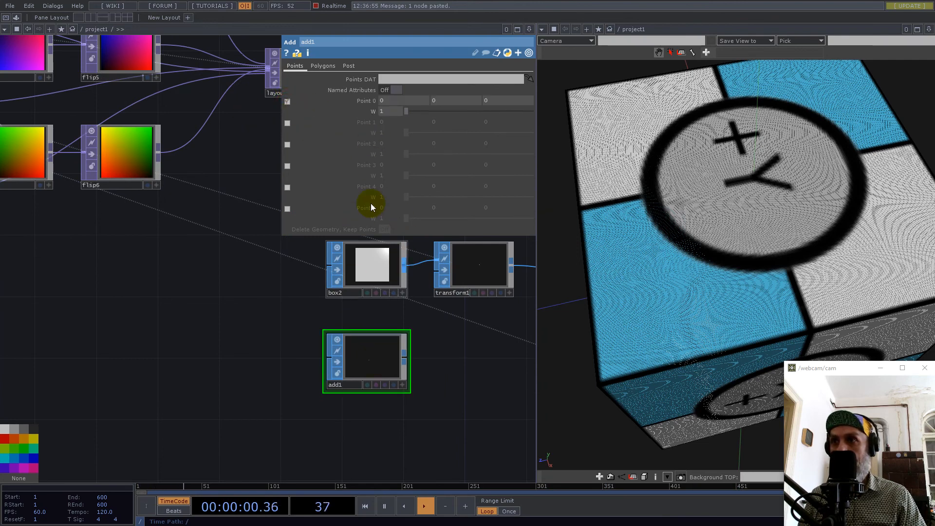
# Append a Convert SOP to add1 and set it to convert to Particles Per Point.
pyautogui.moveTo(466, 339); pyautogui.dragTo(372, 341)
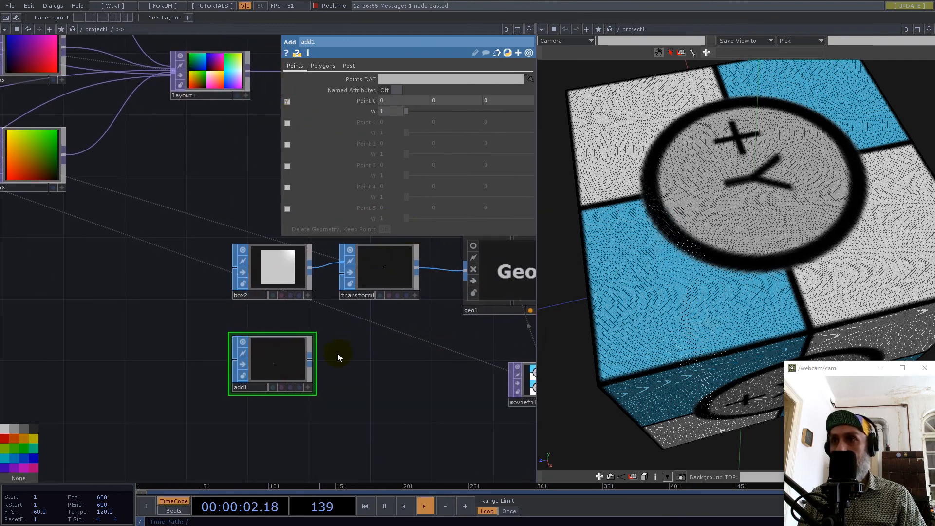
pyautogui.click(311, 361)
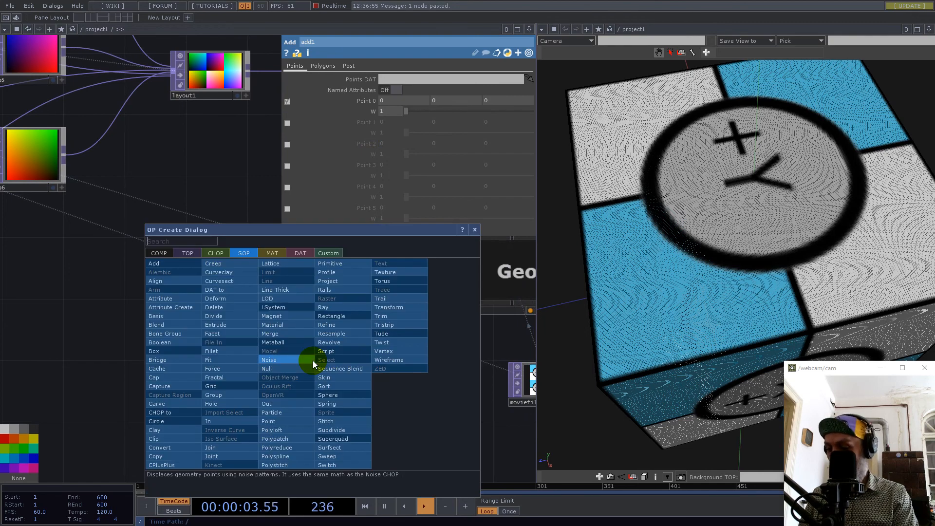
pyautogui.click(170, 448)
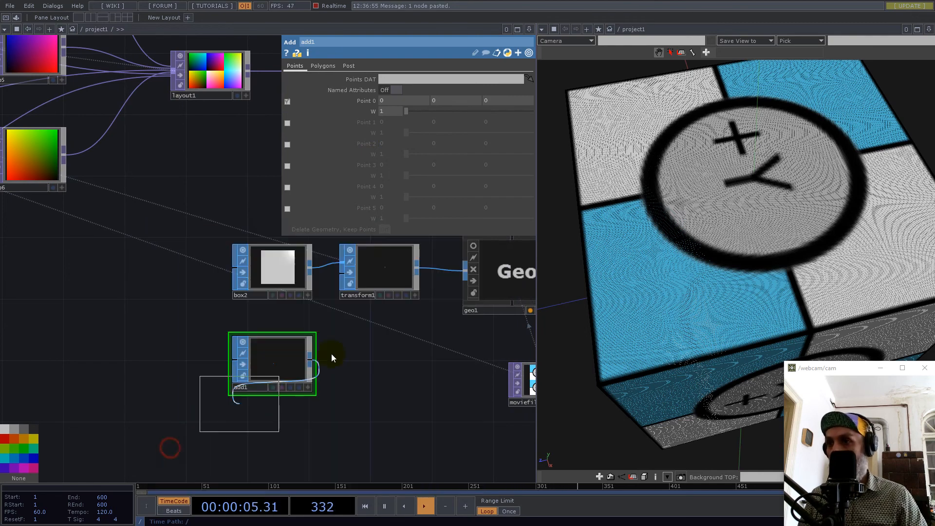
pyautogui.click(383, 355)
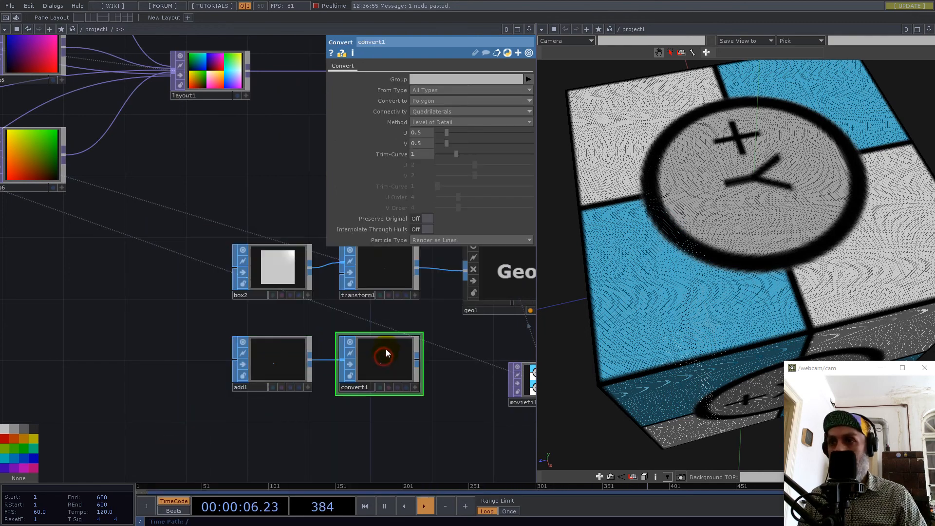
pyautogui.click(432, 101)
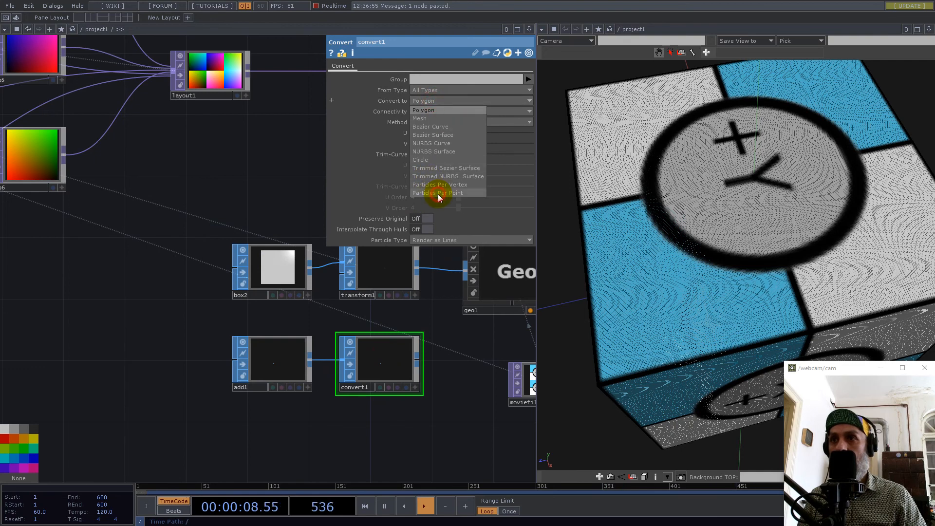
pyautogui.click(438, 194)
# Connect convert1 to geo1's input in place of transform1.
pyautogui.moveTo(453, 343); pyautogui.dragTo(335, 284)
pyautogui.moveTo(353, 360); pyautogui.dragTo(318, 359)
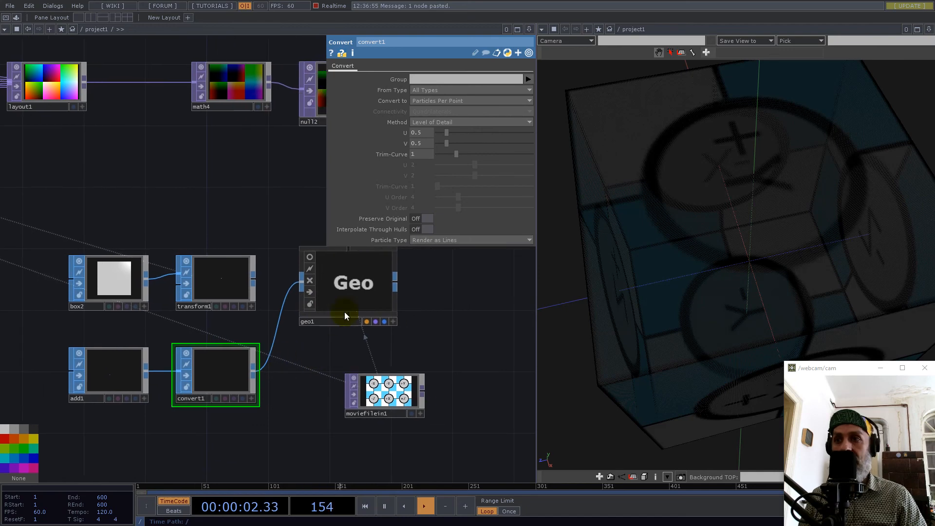
pyautogui.moveTo(389, 389); pyautogui.dragTo(291, 382)
# Create a Point Sprite MAT beside geo1, just above moviefilein1.
pyautogui.click(343, 307)
pyautogui.scroll(-5, 294, 382)
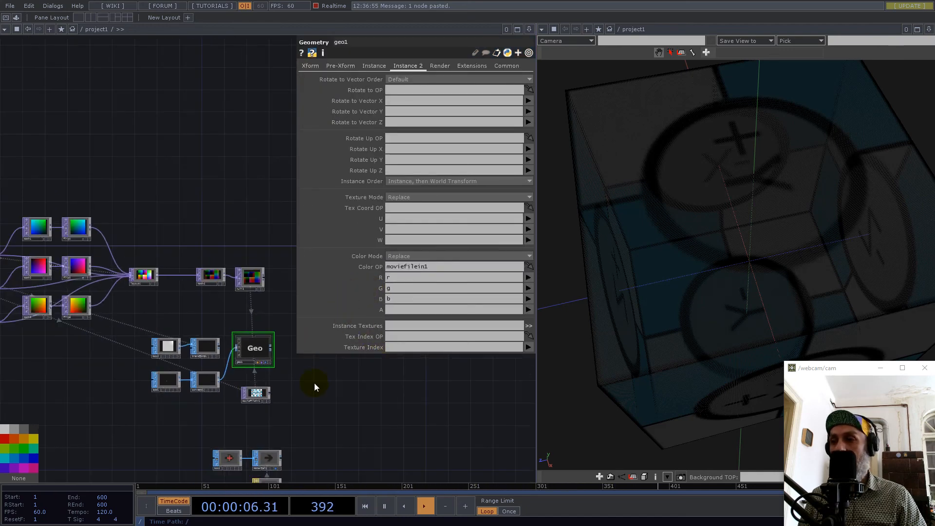
pyautogui.scroll(3, 316, 383)
pyautogui.doubleClick(266, 379)
pyautogui.click(224, 271)
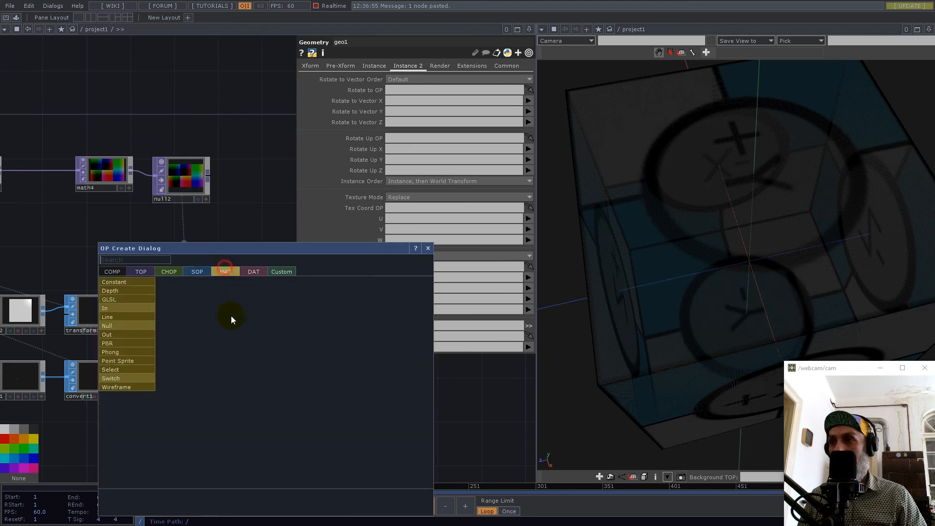
pyautogui.click(119, 361)
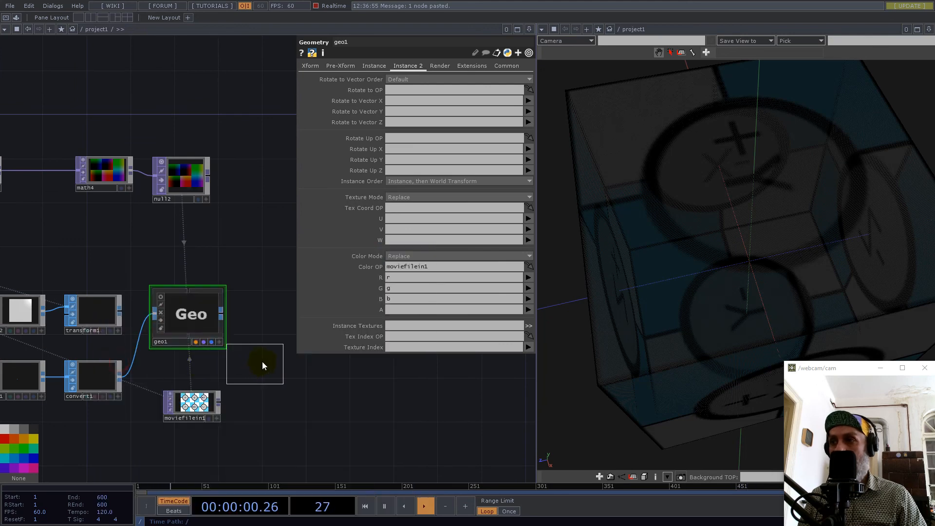
pyautogui.click(258, 361)
# Assign pointsprite1 as geo1's render material and inspect the textured cube.
pyautogui.click(181, 306)
pyautogui.moveTo(276, 355); pyautogui.dragTo(437, 79)
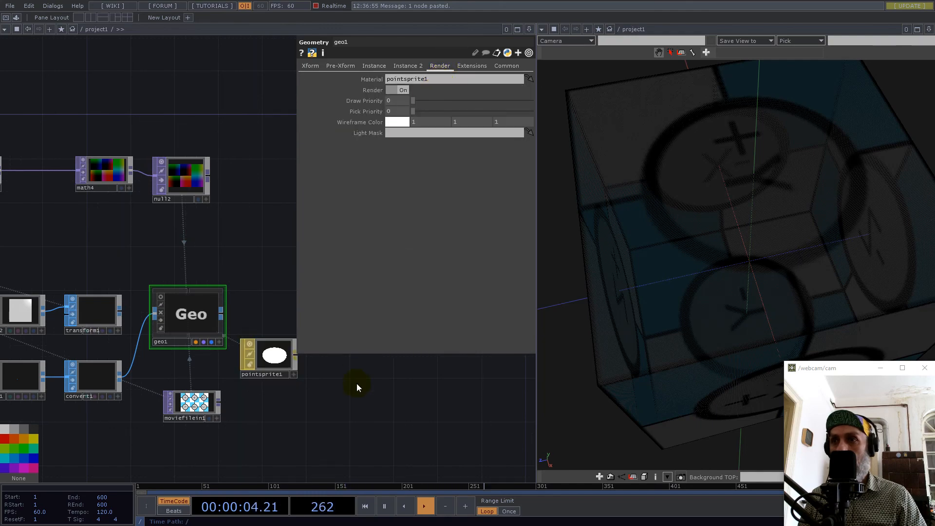
pyautogui.moveTo(664, 289); pyautogui.dragTo(612, 321, button='middle')
pyautogui.moveTo(697, 319); pyautogui.dragTo(736, 282)
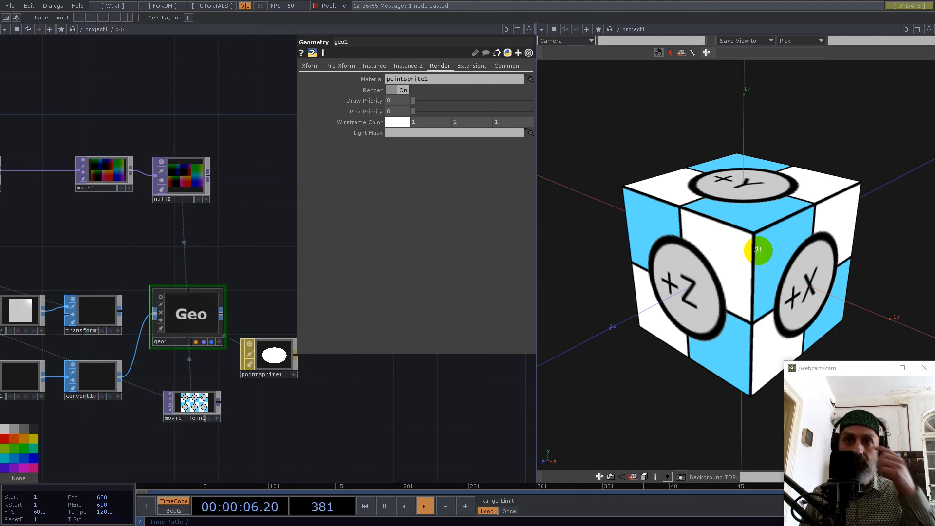
# Examine the textured point-sprite cube from outside and from within its faces.
pyautogui.moveTo(760, 250); pyautogui.dragTo(934, 234, button='middle')
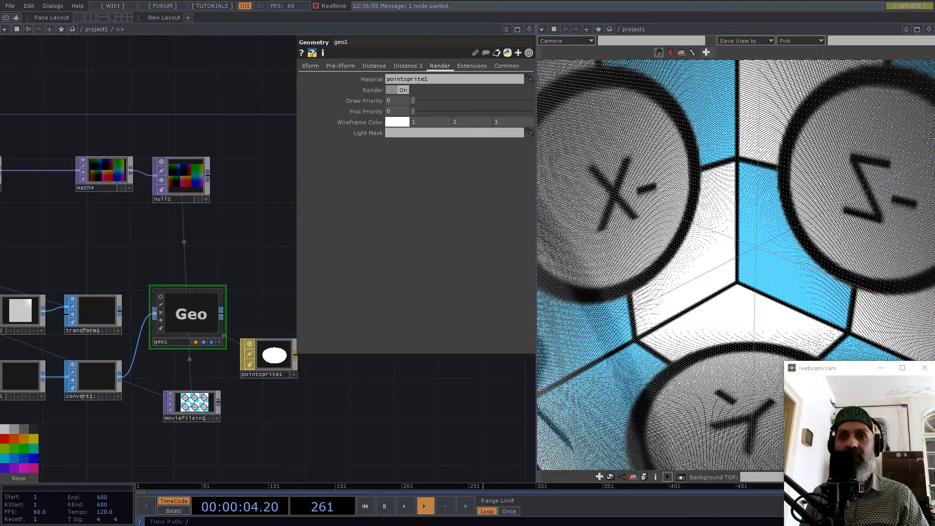
pyautogui.moveTo(792, 242); pyautogui.dragTo(639, 292, button='middle')
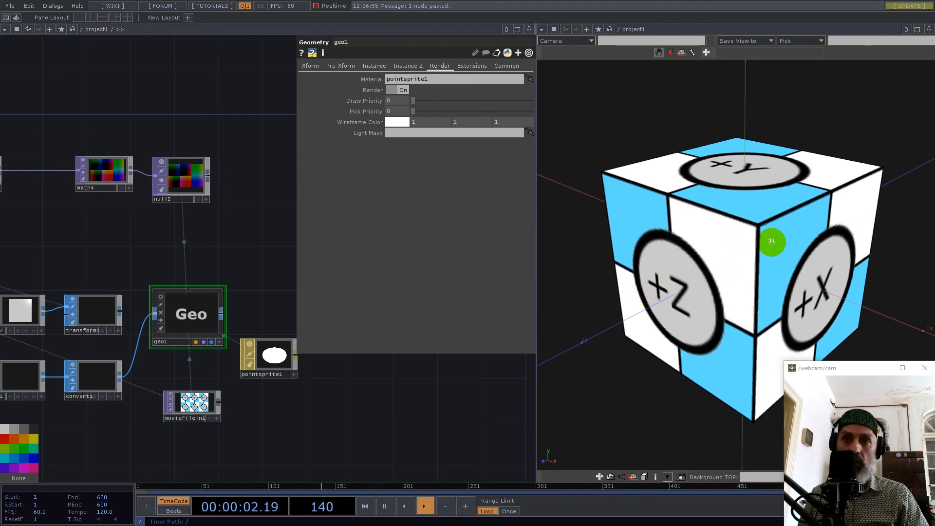
pyautogui.moveTo(763, 244); pyautogui.dragTo(728, 256, button='middle')
pyautogui.moveTo(748, 220)
pyautogui.mouseDown()
pyautogui.moveTo(750, 234)
pyautogui.moveTo(733, 247)
pyautogui.moveTo(730, 226)
pyautogui.mouseUp()
pyautogui.moveTo(772, 276); pyautogui.dragTo(798, 259)
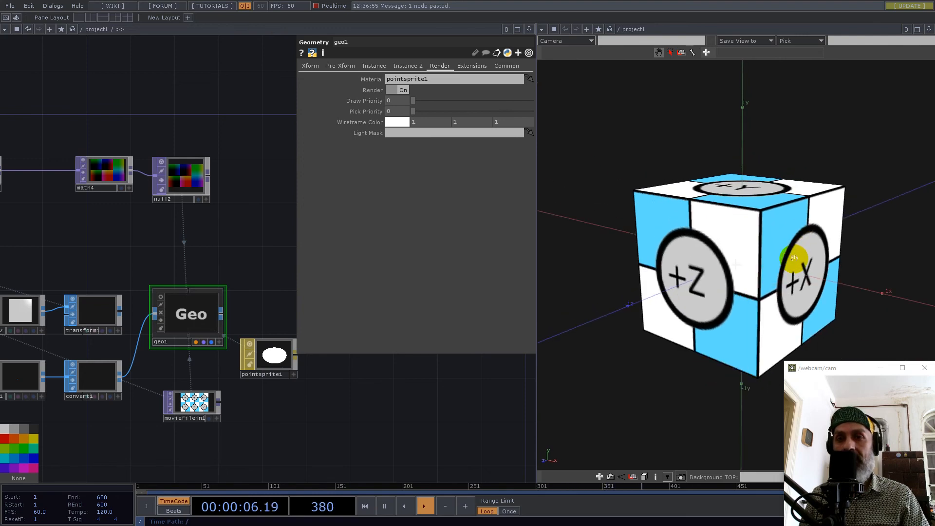
# Set the res value of constant1 to 1024.
pyautogui.scroll(-6, 299, 311)
pyautogui.scroll(10, 42, 272)
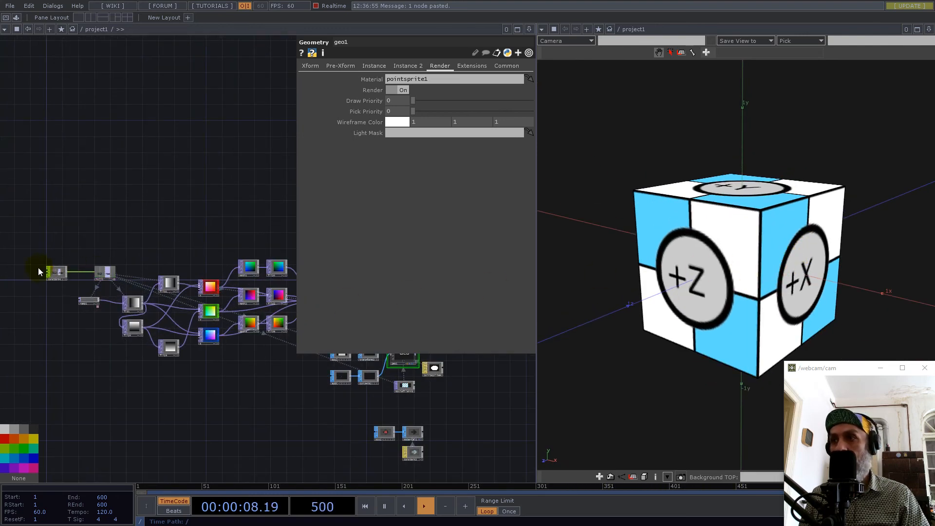
pyautogui.scroll(3, 83, 276)
pyautogui.click(98, 266)
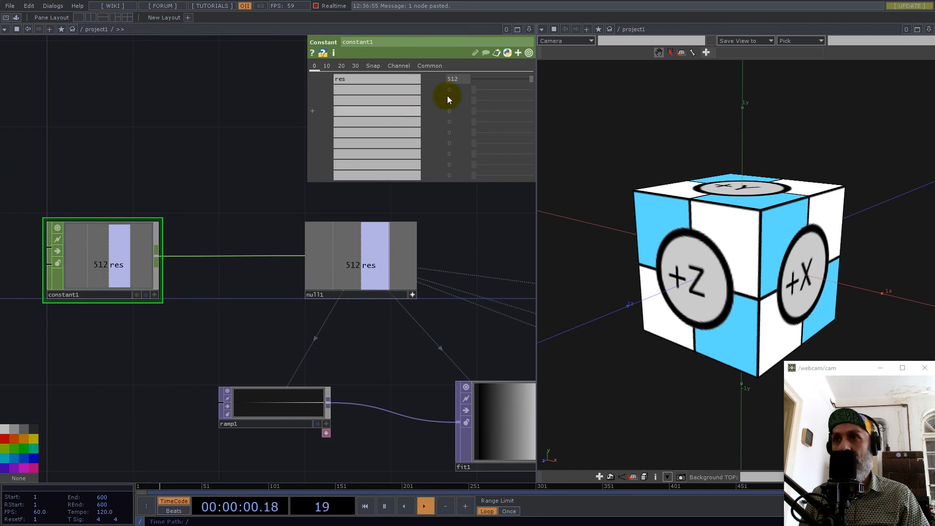
pyautogui.write('1024')
pyautogui.press('Return')
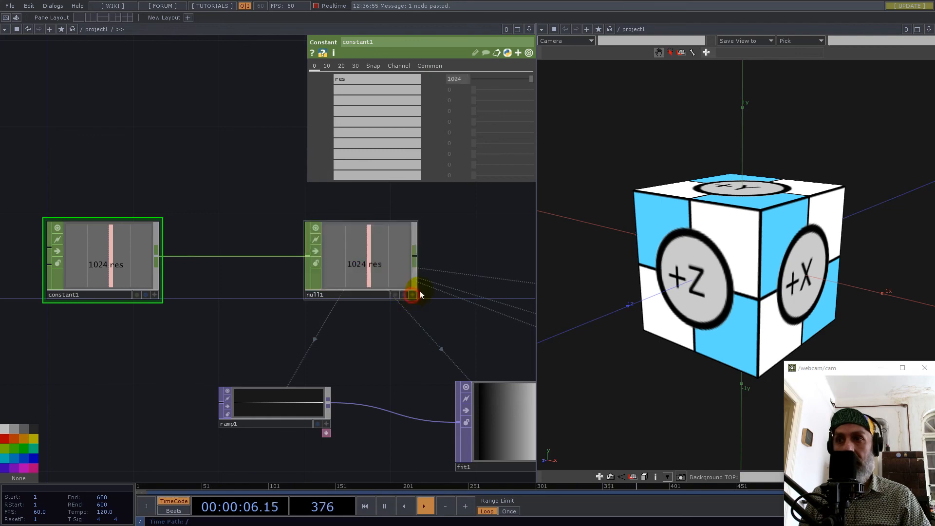
# Examine the cube at the higher resolution and check null2's texture size information.
pyautogui.moveTo(741, 188); pyautogui.dragTo(737, 254)
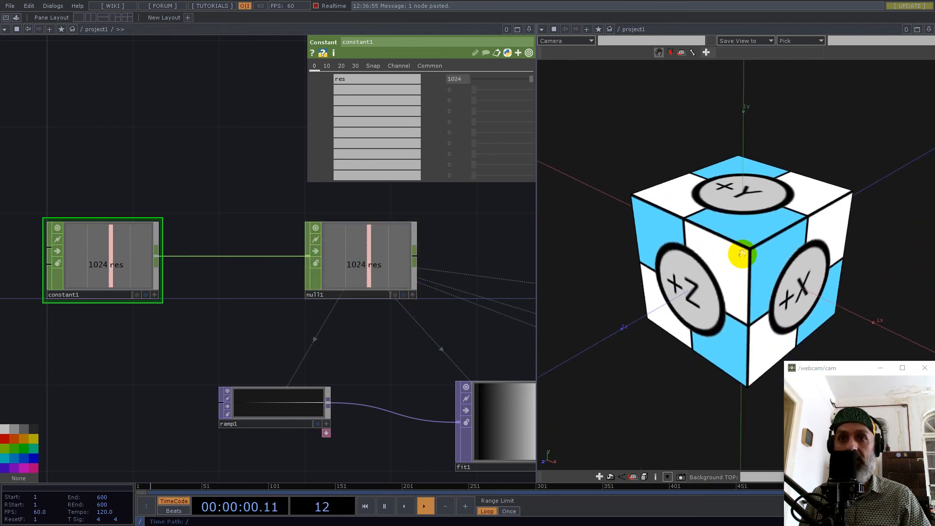
pyautogui.scroll(-8, 232, 268)
pyautogui.scroll(10, 343, 284)
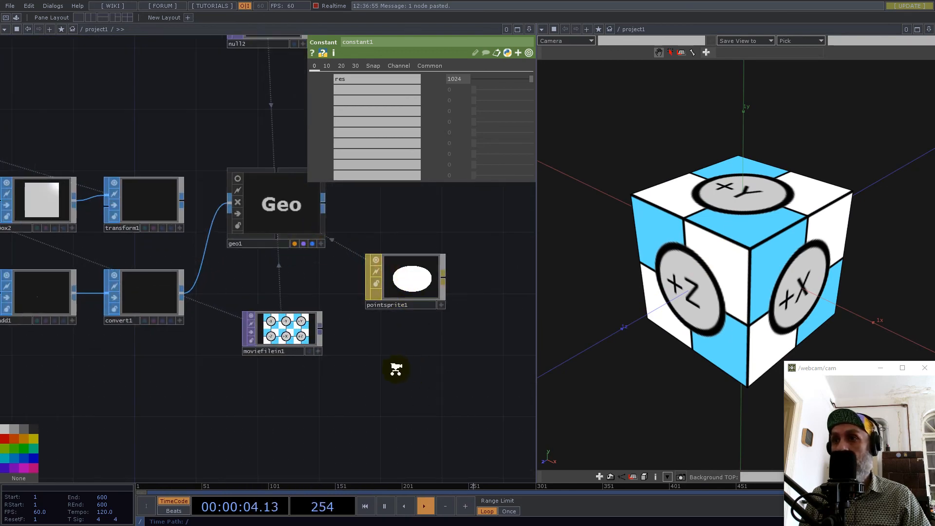
pyautogui.scroll(-5, 396, 369)
pyautogui.scroll(6, 349, 244)
pyautogui.middleClick(348, 244)
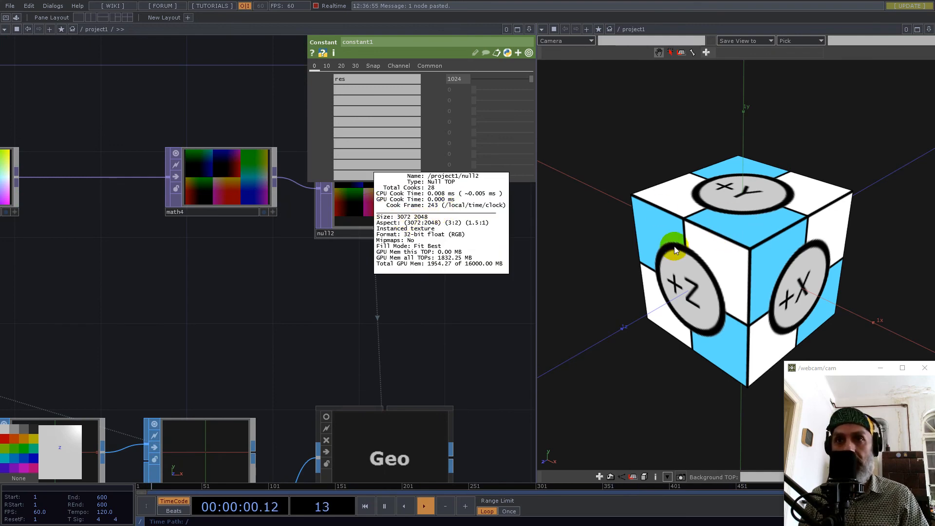
pyautogui.moveTo(758, 253); pyautogui.dragTo(739, 261)
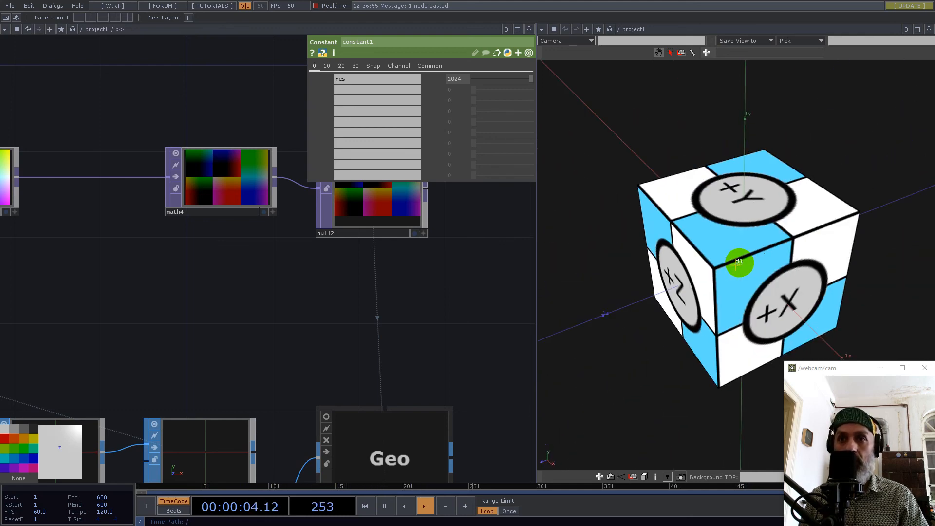
# Rearrange the network with constant1 and null1 above the position-map nodes and ramp1 set apart to their left.
pyautogui.scroll(-3, 275, 262)
pyautogui.scroll(-5, 275, 261)
pyautogui.moveTo(221, 188); pyautogui.dragTo(399, 234)
pyautogui.moveTo(55, 225); pyautogui.dragTo(177, 264, button='right')
pyautogui.moveTo(177, 264); pyautogui.dragTo(233, 128)
pyautogui.moveTo(112, 206); pyautogui.dragTo(392, 376, button='right')
pyautogui.moveTo(273, 300); pyautogui.dragTo(177, 269)
pyautogui.moveTo(234, 344); pyautogui.dragTo(288, 428)
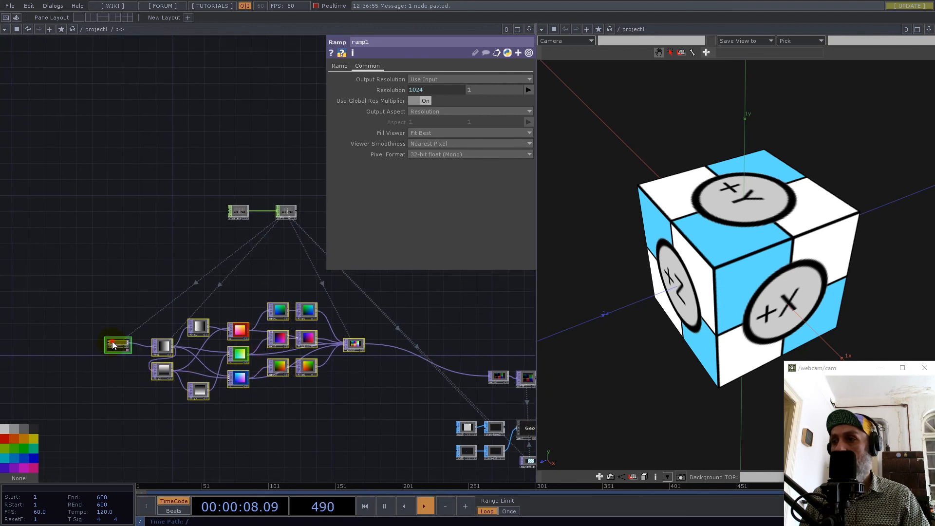
pyautogui.moveTo(113, 345); pyautogui.dragTo(75, 341)
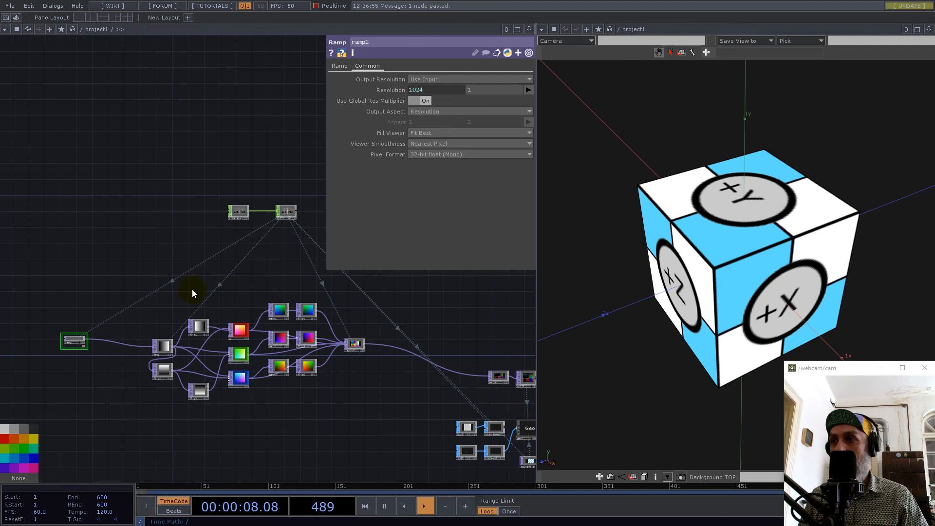
# Collapse the position-map nodes from fit1 through layout1 into a Base COMP and move ramp1 close beside it.
pyautogui.moveTo(138, 278); pyautogui.dragTo(389, 421)
pyautogui.rightClick(299, 422)
pyautogui.click(338, 471)
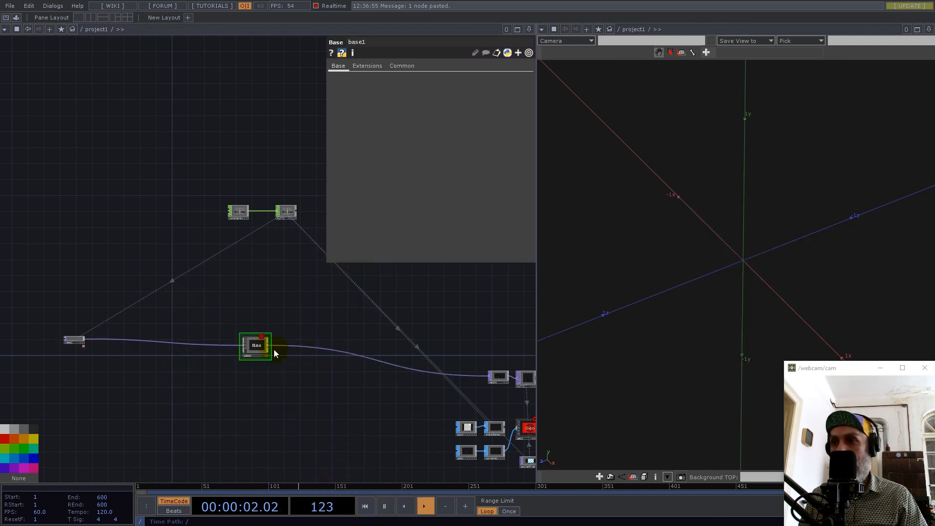
pyautogui.moveTo(201, 344); pyautogui.dragTo(208, 340)
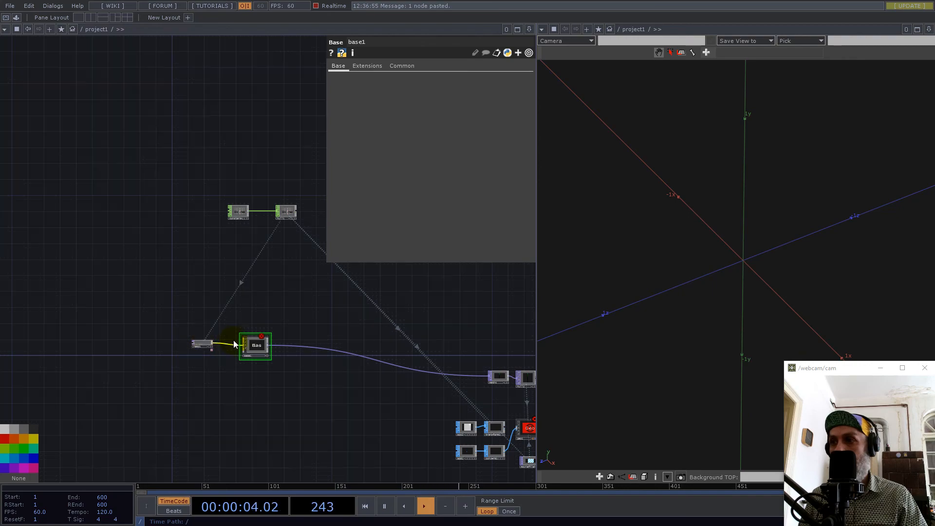
# Inside base1, change both resolution expressions of fit1 to op('../null1')['res'].
pyautogui.scroll(5, 235, 340)
pyautogui.doubleClick(304, 353)
pyautogui.scroll(4, 104, 231)
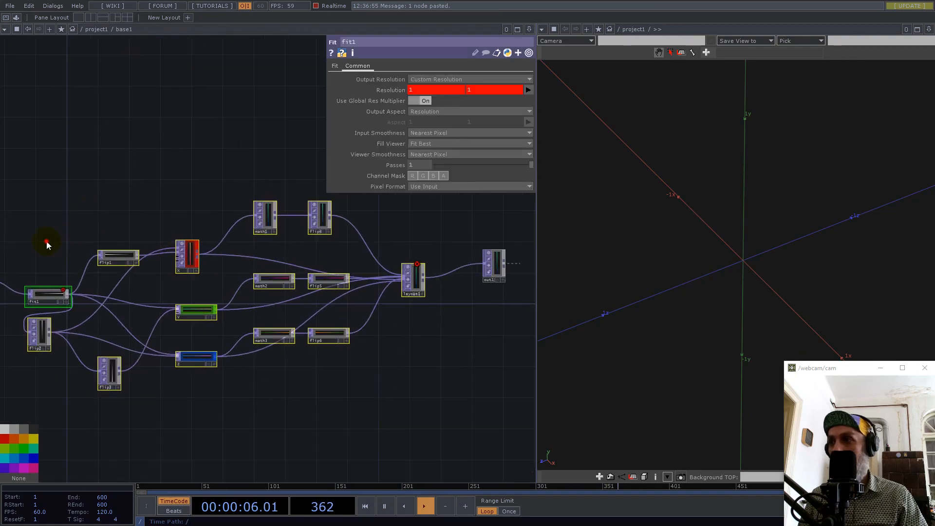
pyautogui.moveTo(46, 244); pyautogui.dragTo(157, 285)
pyautogui.click(160, 292)
pyautogui.click(405, 89)
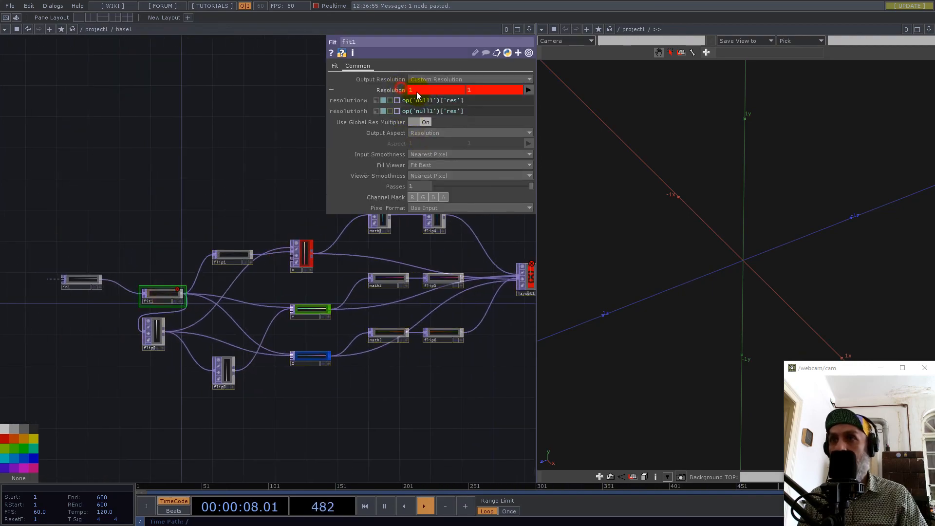
pyautogui.click(415, 100)
pyautogui.write('../')
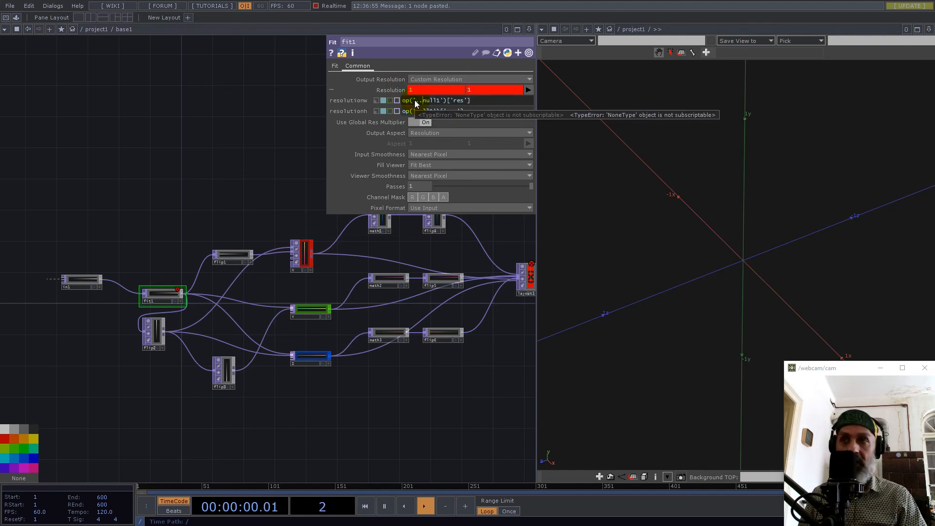
pyautogui.click(413, 111)
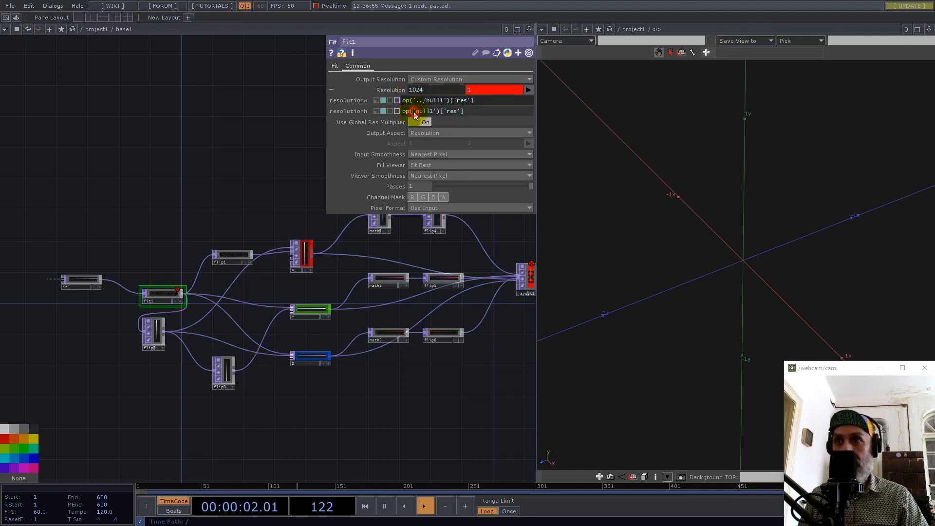
pyautogui.write('../')
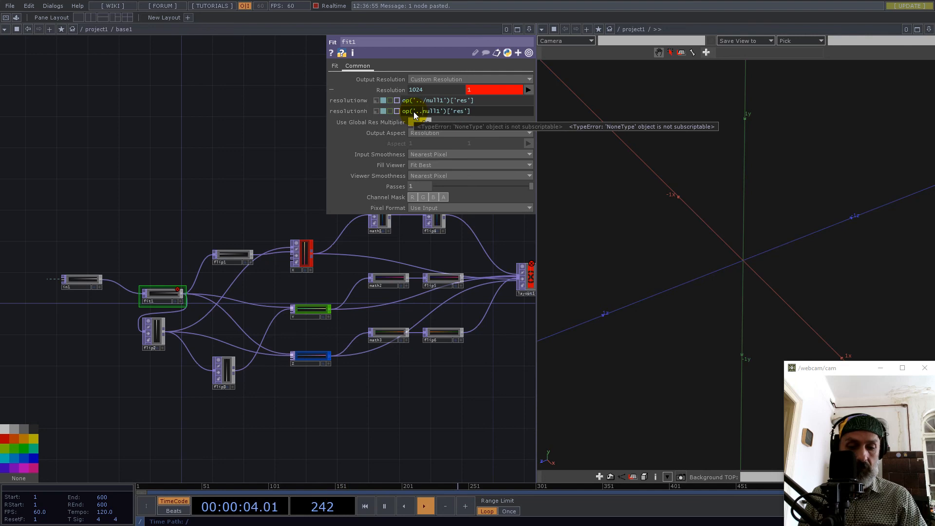
# Set layout1's resolution expressions to op('../null1')['res']*3 for width and op('../null1')['res']*2 for height.
pyautogui.moveTo(494, 235); pyautogui.dragTo(177, 269)
pyautogui.click(209, 311)
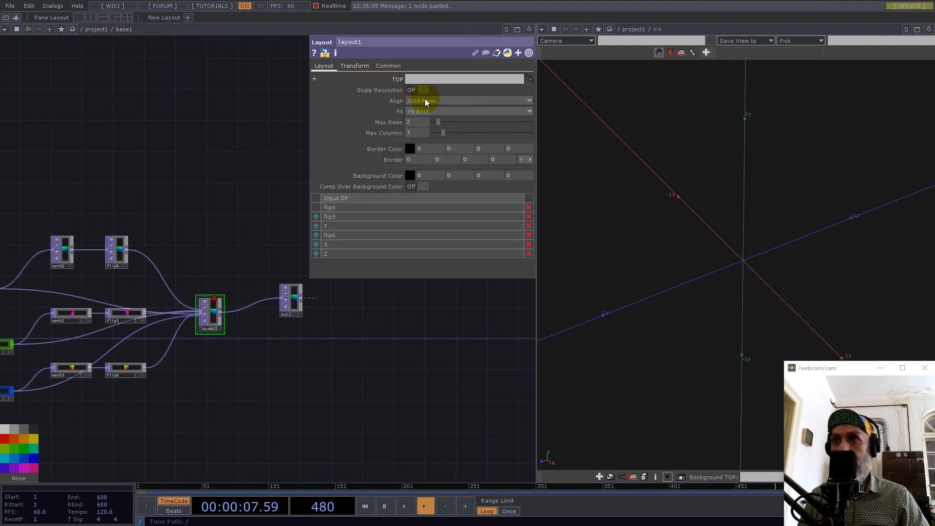
pyautogui.click(398, 67)
pyautogui.click(438, 90)
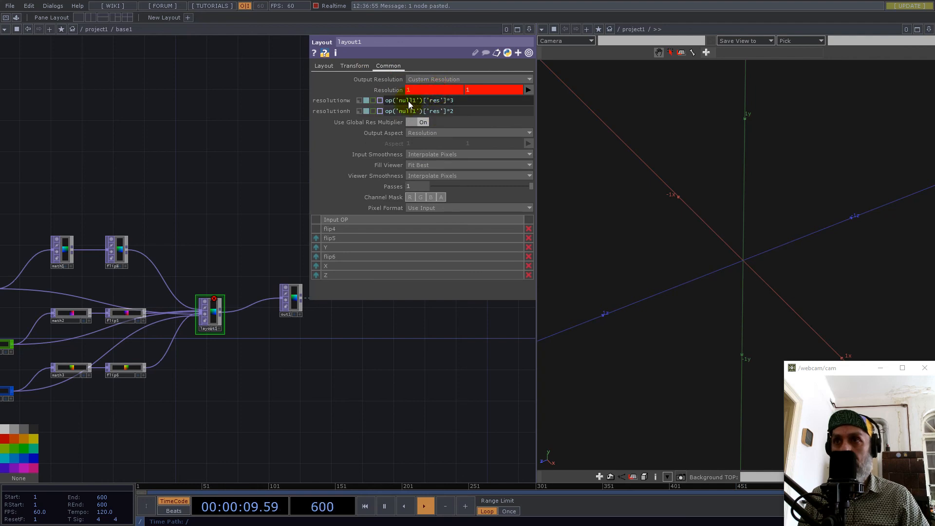
pyautogui.click(400, 102)
pyautogui.write('../')
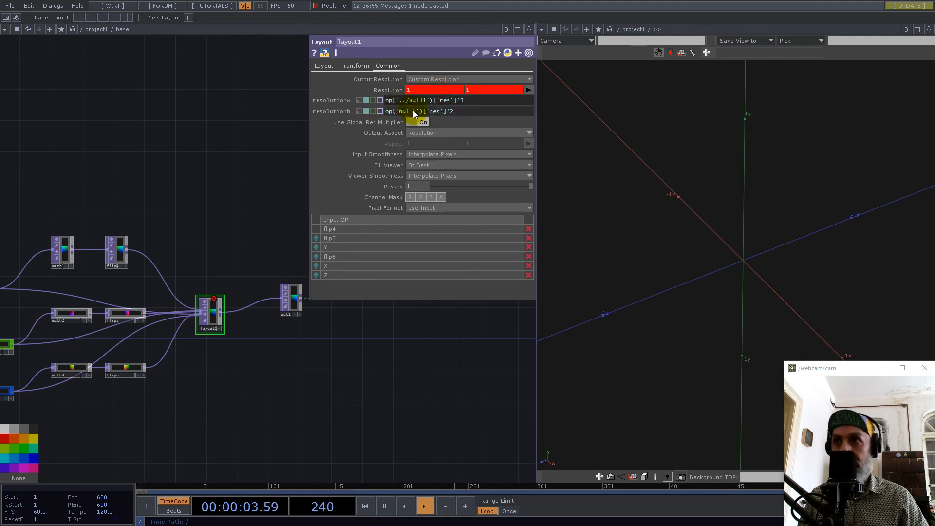
pyautogui.click(398, 112)
pyautogui.write('../')
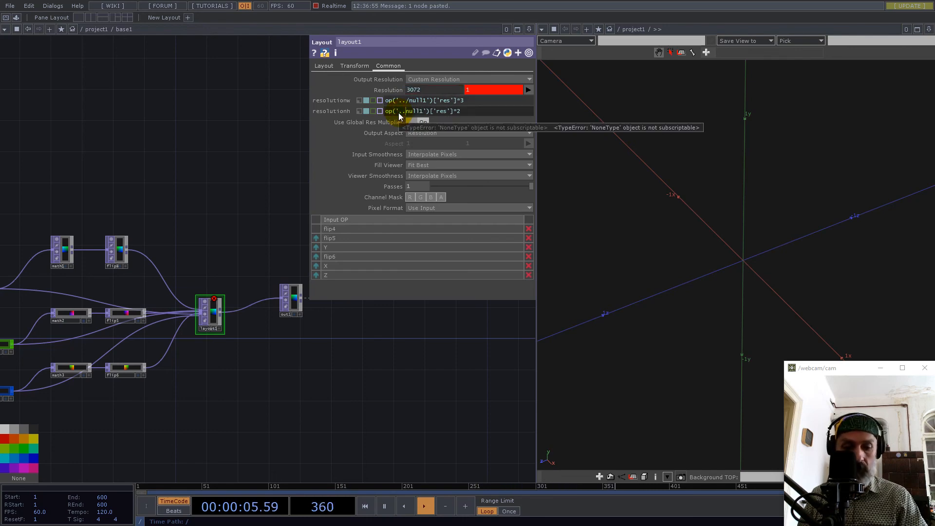
pyautogui.press('Return')
# Return to the project1 network and turn on the viewer of base1.
pyautogui.scroll(-6, 210, 304)
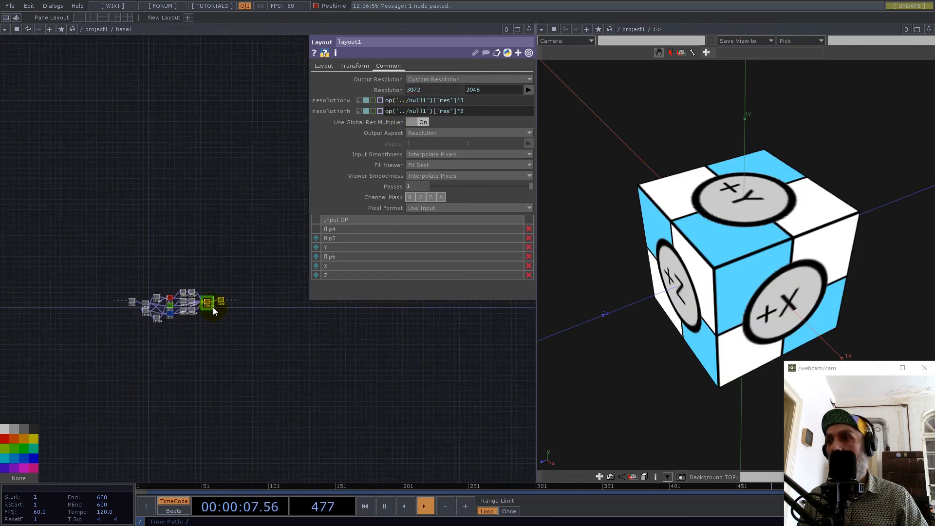
pyautogui.scroll(-3, 227, 302)
pyautogui.moveTo(141, 299); pyautogui.dragTo(177, 304)
pyautogui.scroll(4, 208, 294)
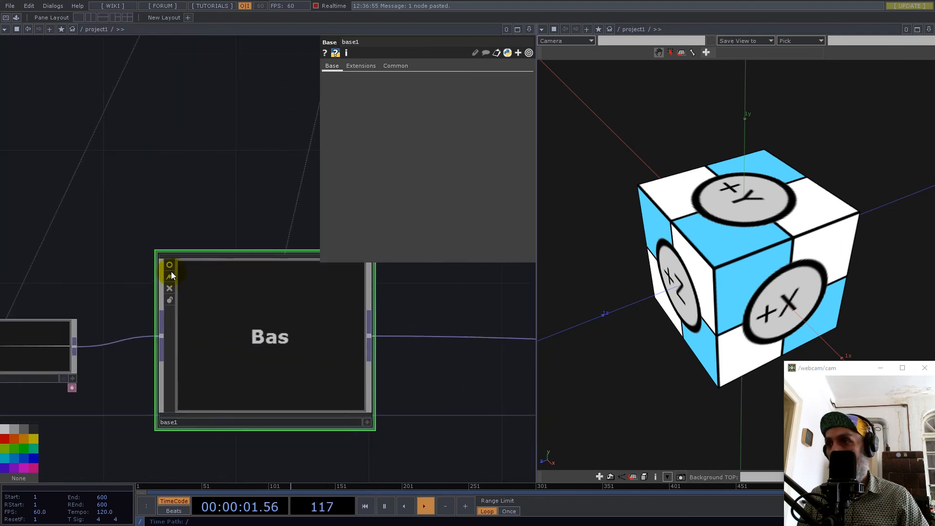
pyautogui.click(171, 267)
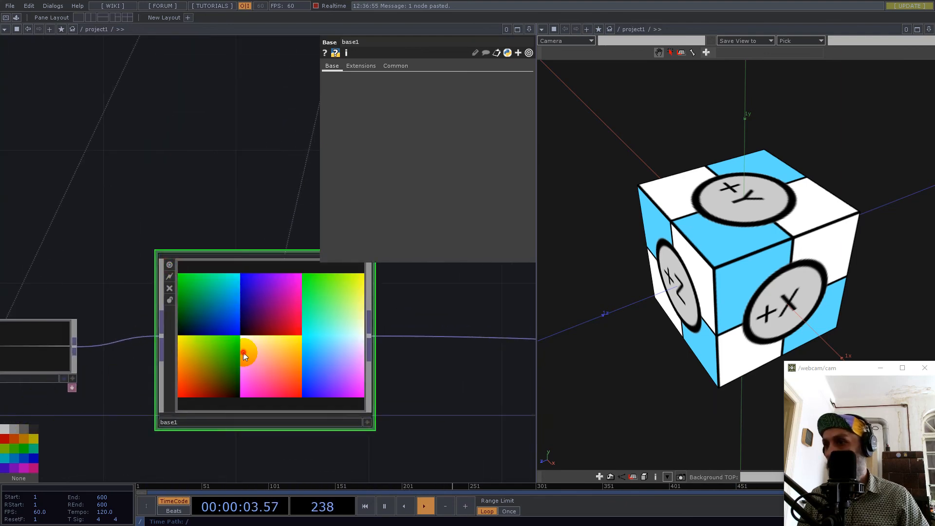
# Inspect the cube's interior points and check the texture information of base1's output.
pyautogui.scroll(-4, 235, 319)
pyautogui.moveTo(383, 369); pyautogui.dragTo(255, 350)
pyautogui.moveTo(757, 270); pyautogui.dragTo(743, 249)
pyautogui.moveTo(786, 238); pyautogui.dragTo(902, 223, button='right')
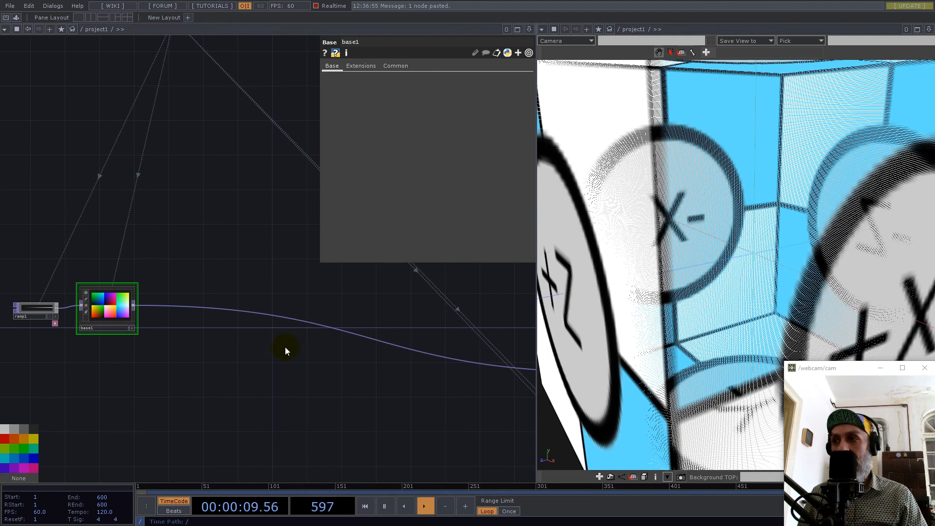
pyautogui.moveTo(277, 341); pyautogui.dragTo(126, 302)
pyautogui.scroll(-3, 248, 317)
pyautogui.scroll(3, 124, 302)
pyautogui.scroll(3, 125, 302)
pyautogui.moveTo(211, 307); pyautogui.dragTo(250, 316)
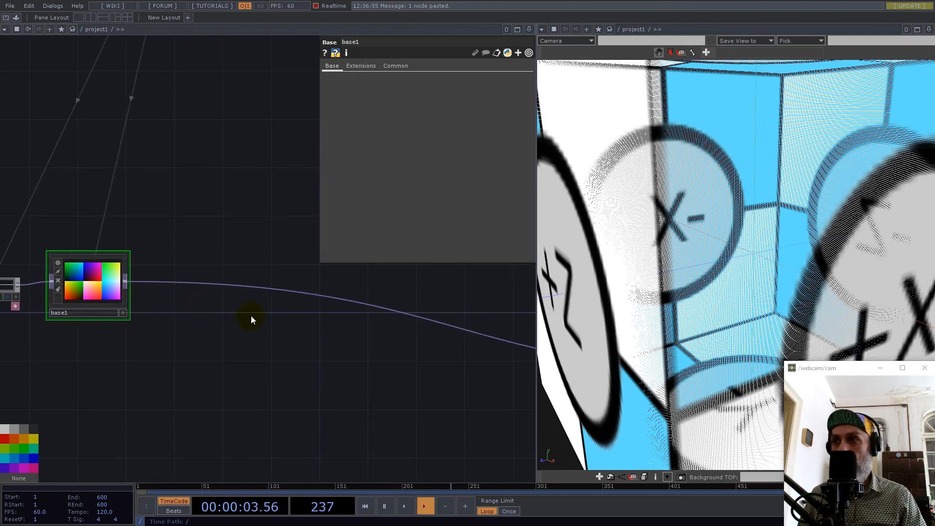
pyautogui.middleClick(198, 282)
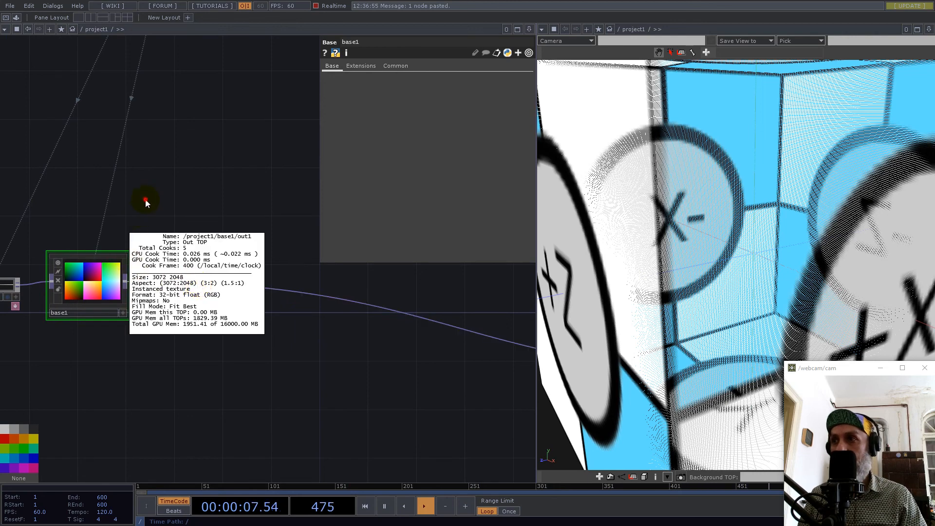
# Add a Noise TOP above and after base1, and connect base1's output to both of its inputs.
pyautogui.rightClick(127, 282)
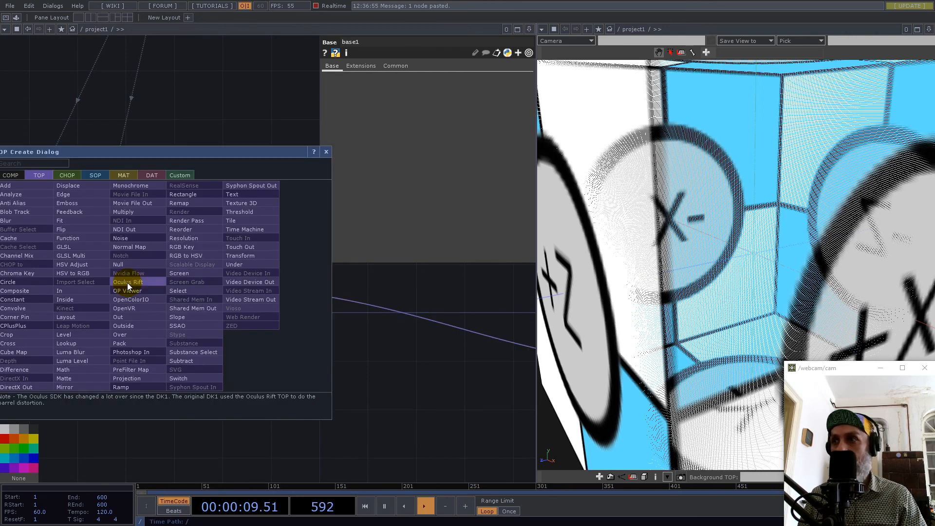
pyautogui.write('noi')
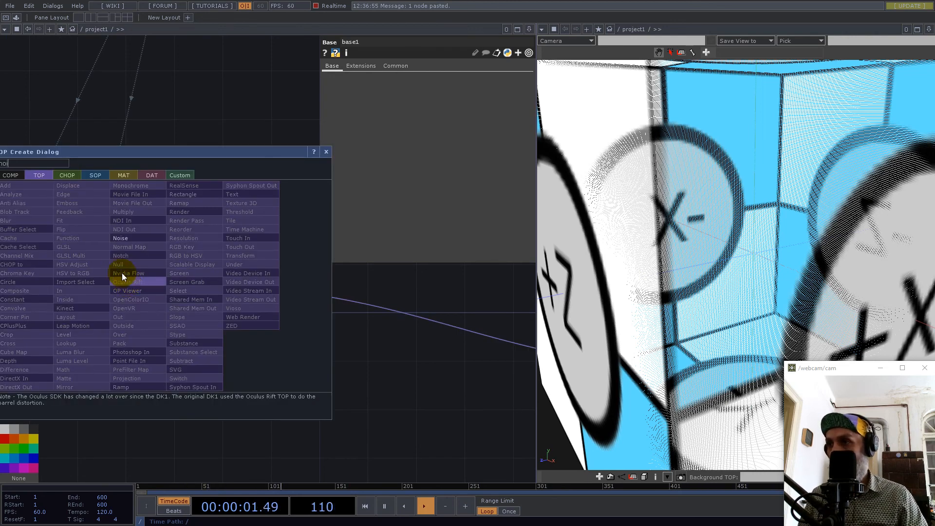
pyautogui.click(124, 239)
pyautogui.click(243, 235)
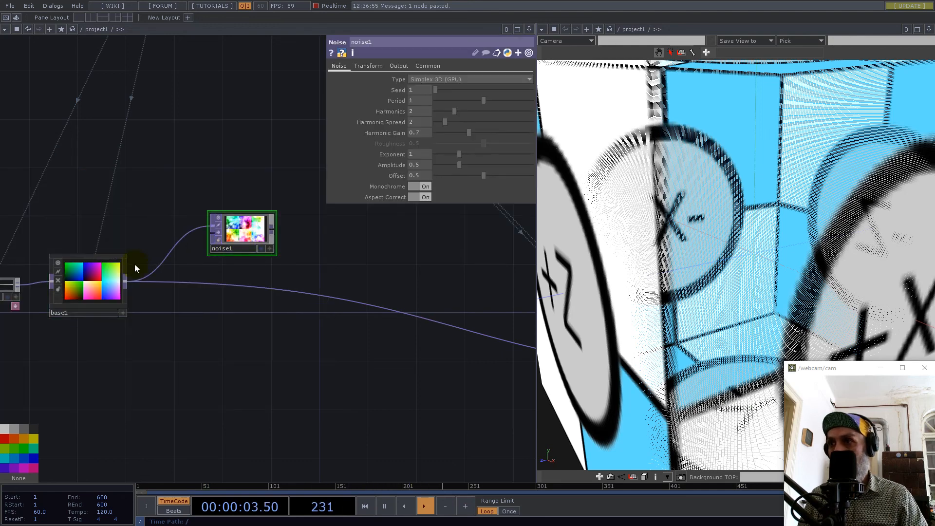
pyautogui.moveTo(129, 282); pyautogui.dragTo(216, 233)
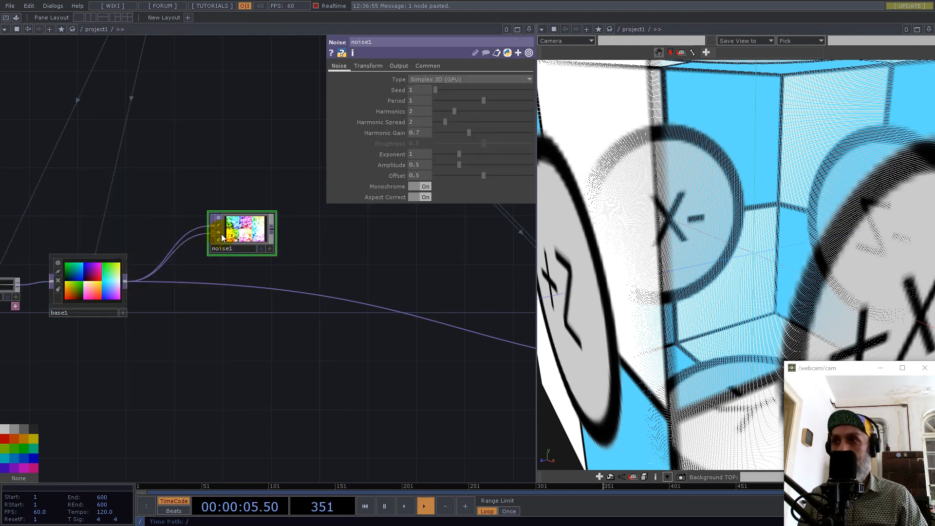
pyautogui.scroll(3, 146, 271)
pyautogui.scroll(-3, 156, 277)
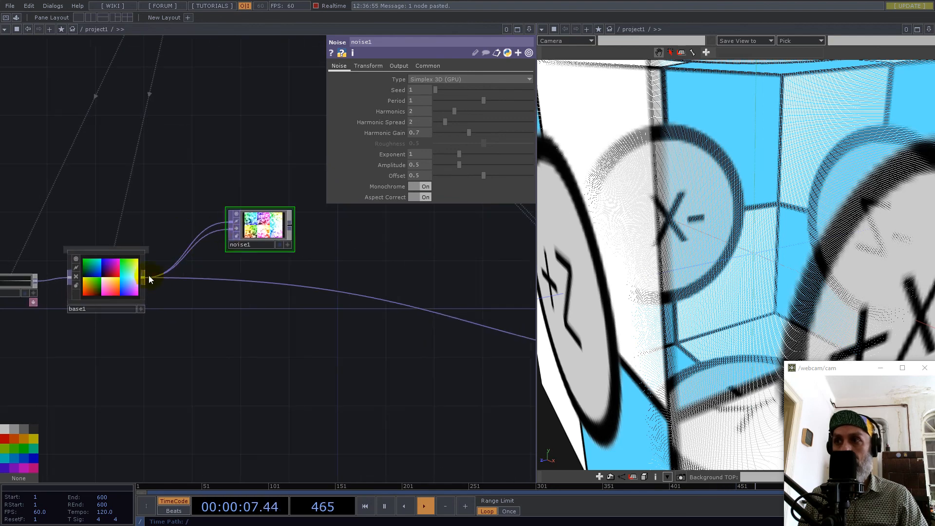
pyautogui.scroll(3, 306, 233)
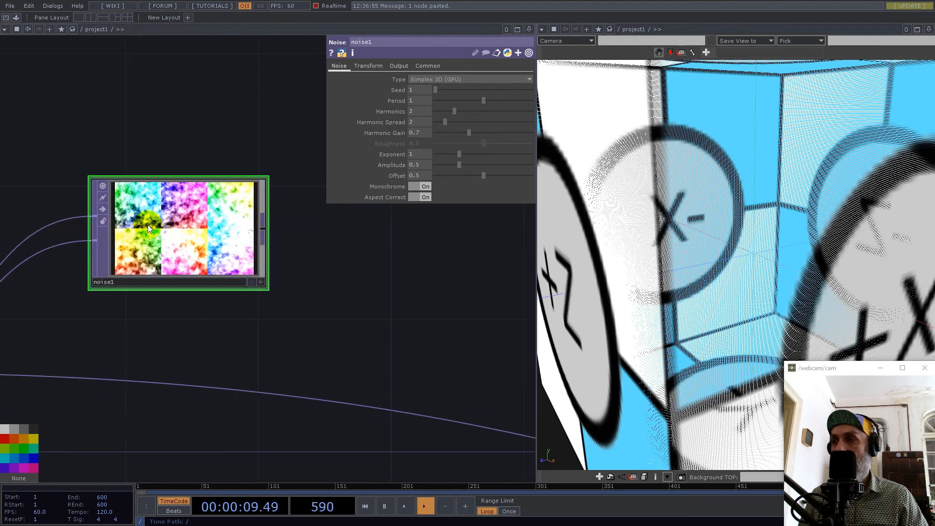
# Set noise1's Offset and Amplitude to 0.
pyautogui.moveTo(480, 175); pyautogui.dragTo(397, 177)
pyautogui.click(455, 164)
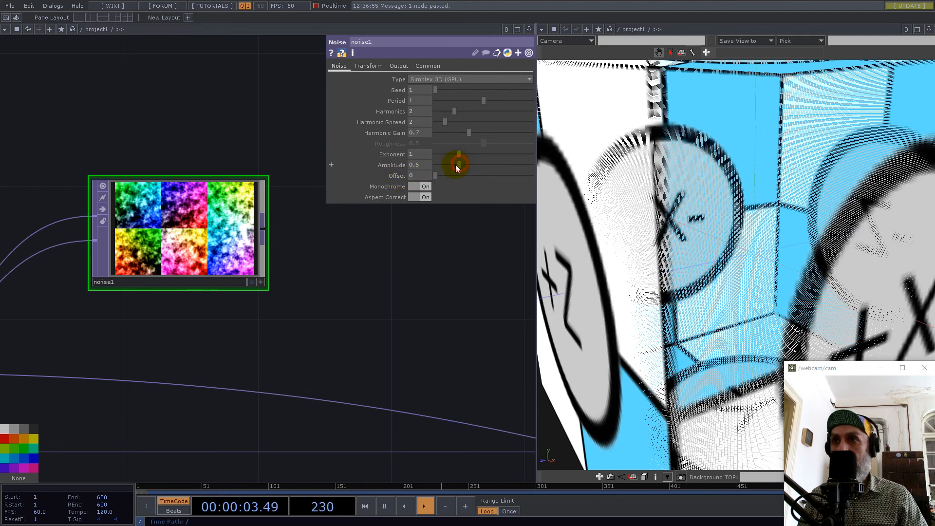
pyautogui.moveTo(456, 168); pyautogui.dragTo(424, 168)
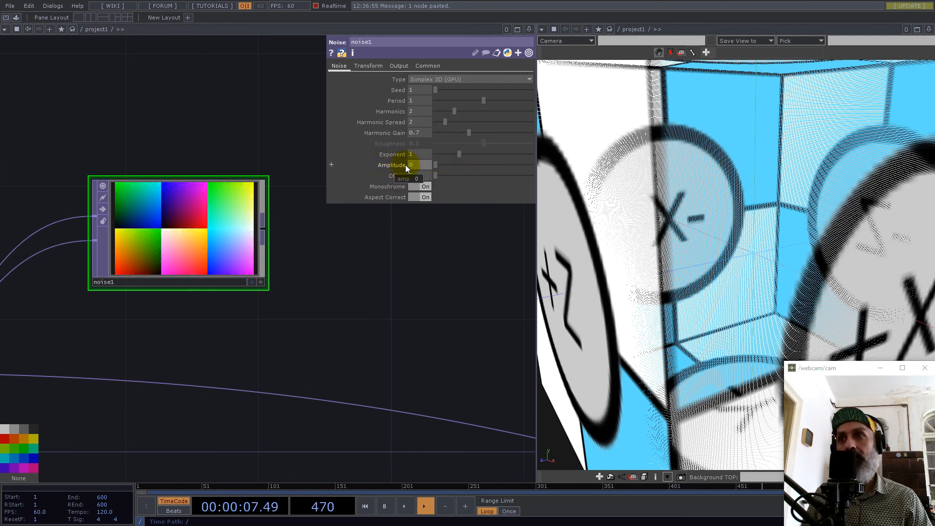
pyautogui.moveTo(359, 309); pyautogui.dragTo(411, 307)
pyautogui.scroll(-3, 286, 299)
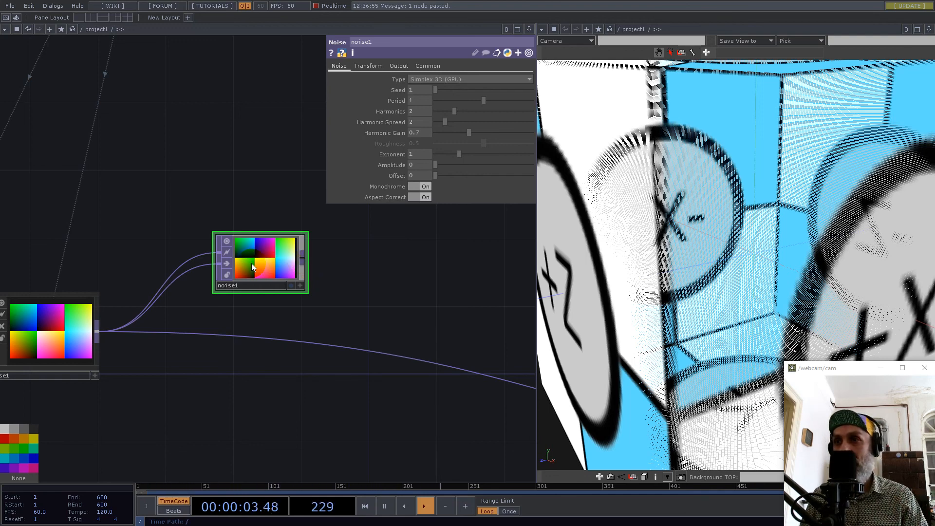
# Set noise1's Pixel Format to 32-bit float (RGB).
pyautogui.scroll(5, 265, 266)
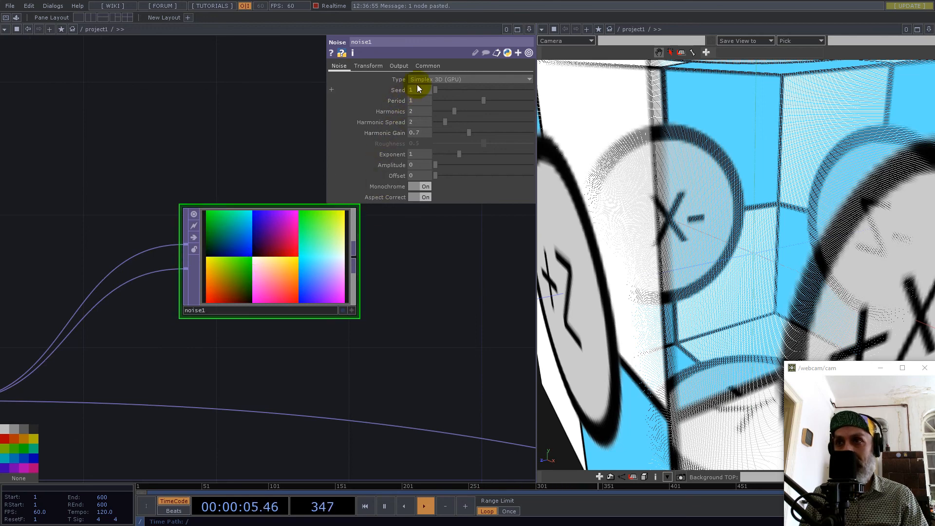
pyautogui.click(428, 67)
pyautogui.click(429, 155)
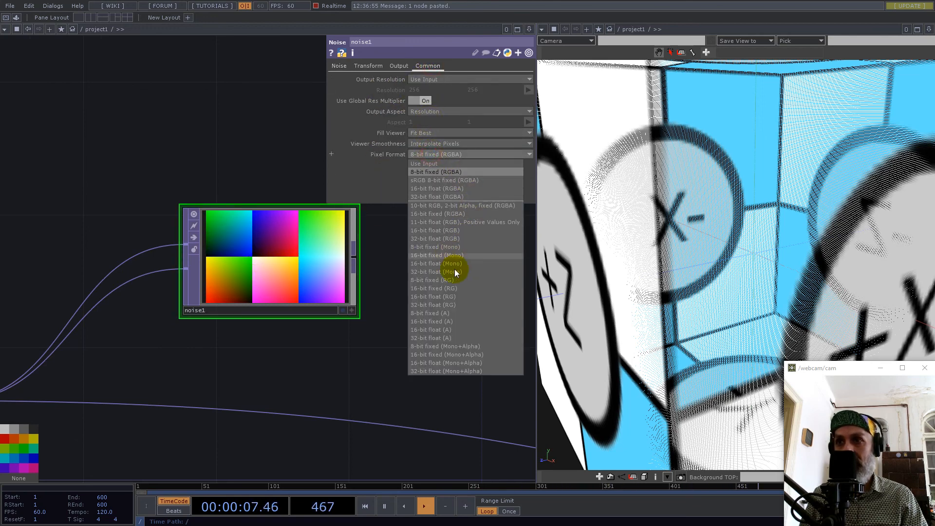
pyautogui.click(454, 238)
# Insert noise1 into the wire after base1 so its output feeds math4, and orbit to an outside view of the cube.
pyautogui.scroll(-6, 314, 291)
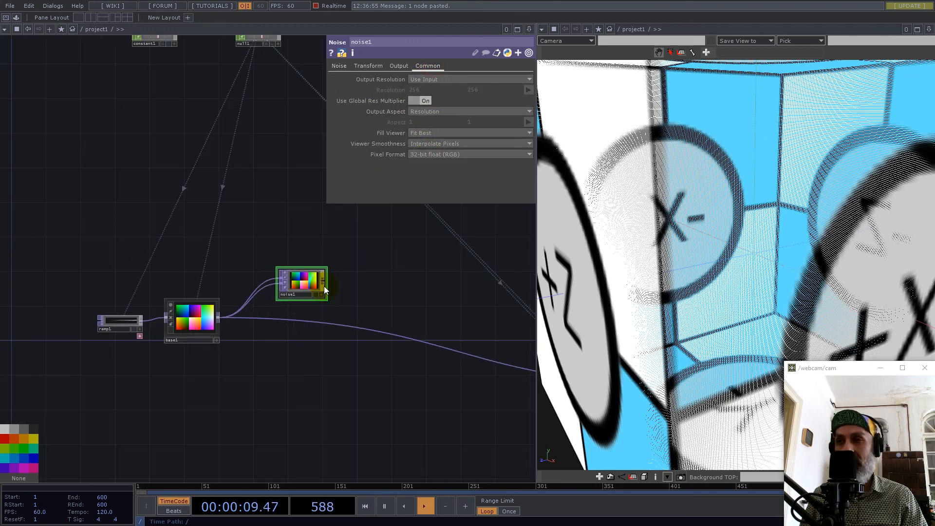
pyautogui.moveTo(325, 285); pyautogui.dragTo(284, 320)
pyautogui.moveTo(752, 227); pyautogui.dragTo(677, 277, button='middle')
pyautogui.moveTo(725, 236); pyautogui.dragTo(735, 271)
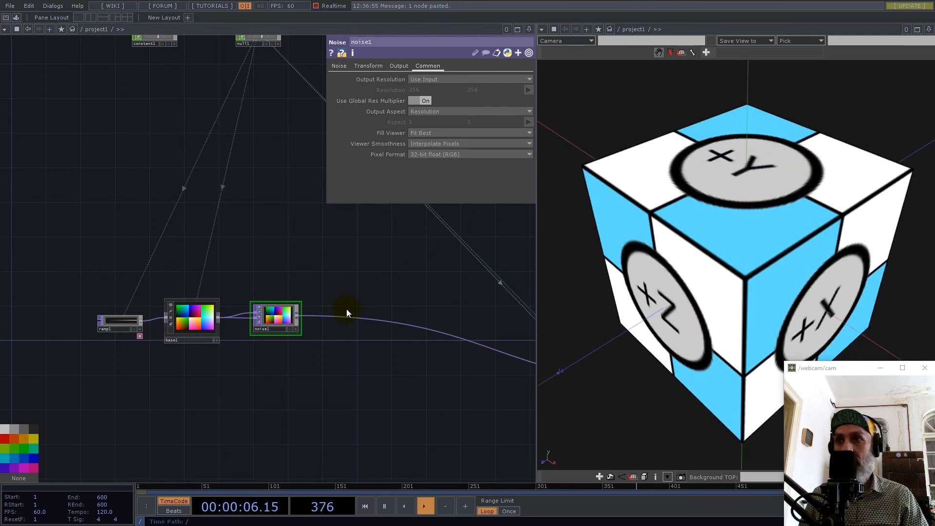
# Raise noise1's Amplitude to 0.056 and view the distorted cube from several angles.
pyautogui.click(337, 68)
pyautogui.moveTo(427, 185); pyautogui.dragTo(918, 282)
pyautogui.moveTo(428, 164); pyautogui.dragTo(437, 165)
pyautogui.scroll(-3, 428, 165)
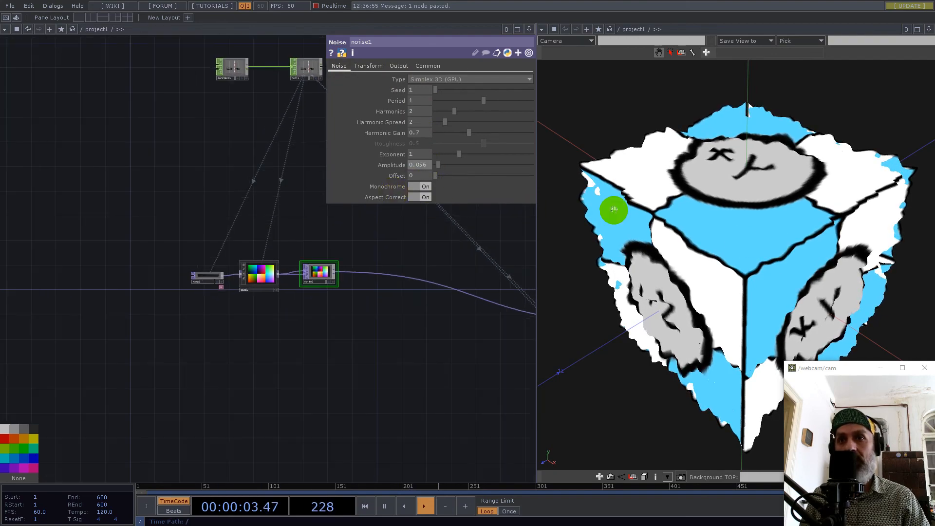
pyautogui.scroll(3, 792, 239)
pyautogui.moveTo(793, 238)
pyautogui.mouseDown()
pyautogui.moveTo(766, 226)
pyautogui.moveTo(854, 224)
pyautogui.moveTo(789, 234)
pyautogui.mouseUp()
pyautogui.moveTo(432, 323); pyautogui.dragTo(278, 371)
pyautogui.moveTo(701, 217); pyautogui.dragTo(735, 211)
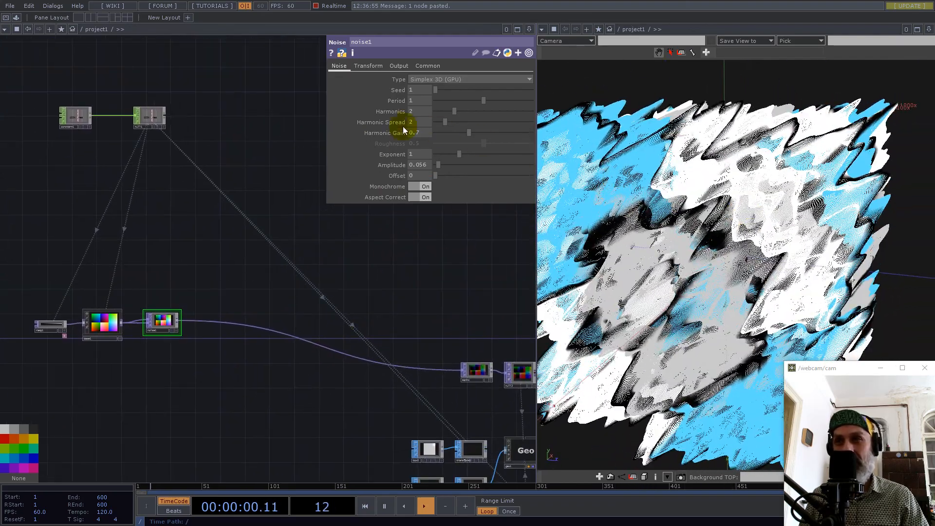
# Turn off Monochrome on noise1 and set its Period to 2.
pyautogui.click(426, 187)
pyautogui.moveTo(741, 209); pyautogui.dragTo(707, 235)
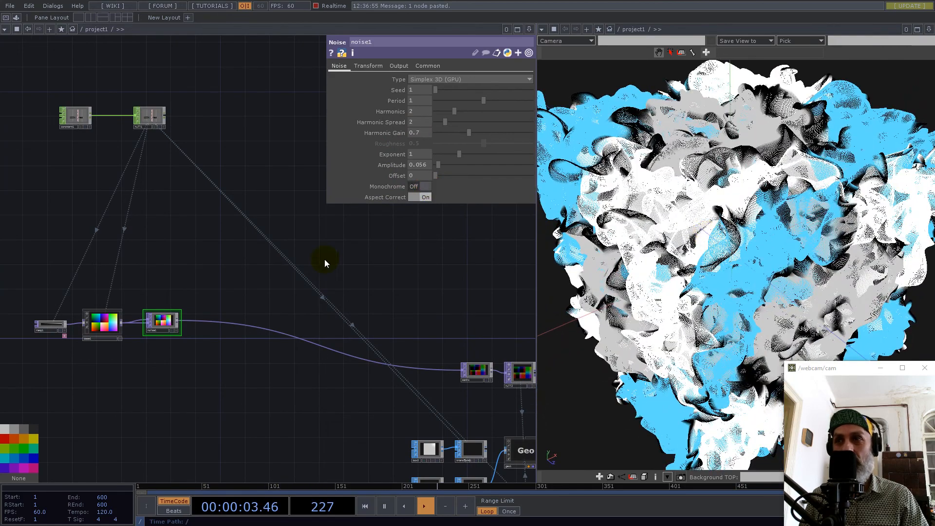
pyautogui.scroll(4, 119, 326)
pyautogui.moveTo(477, 100); pyautogui.dragTo(532, 101)
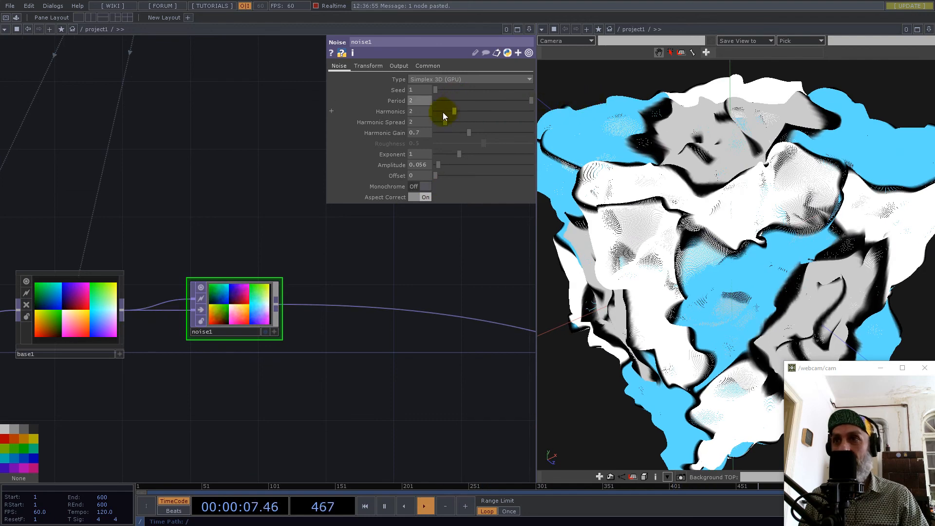
# Set noise1's transform Scale to 0.2 on all three axes and check the cube from several angles.
pyautogui.click(368, 66)
pyautogui.click(424, 121)
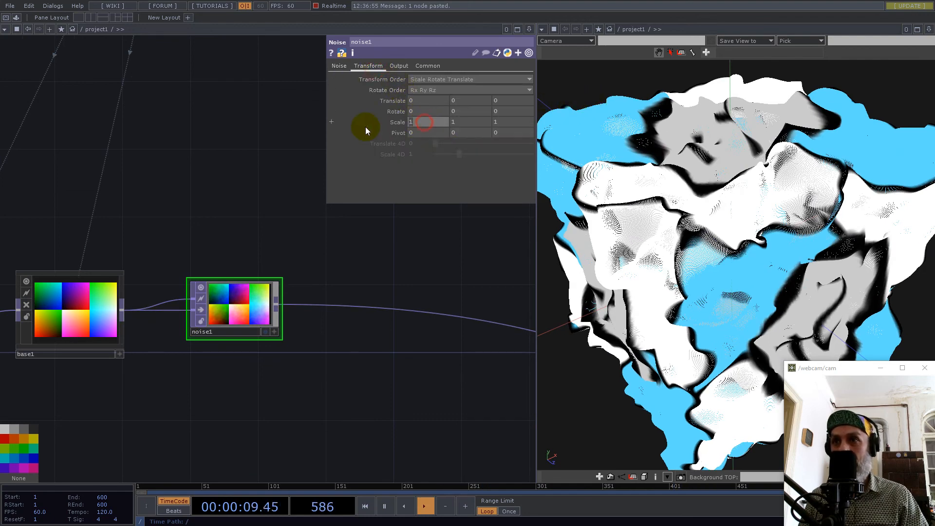
pyautogui.write('0.2')
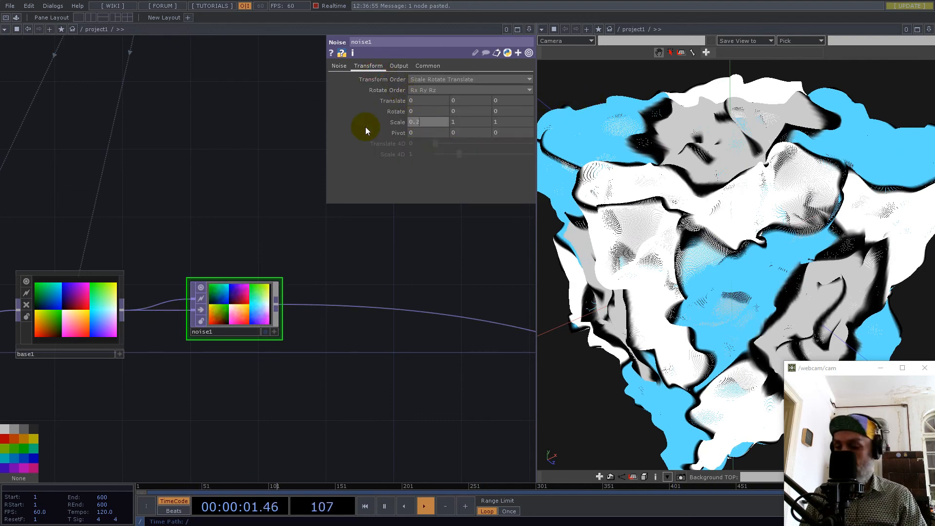
pyautogui.press('Tab')
pyautogui.write('0.2')
pyautogui.press('Tab')
pyautogui.write('00')
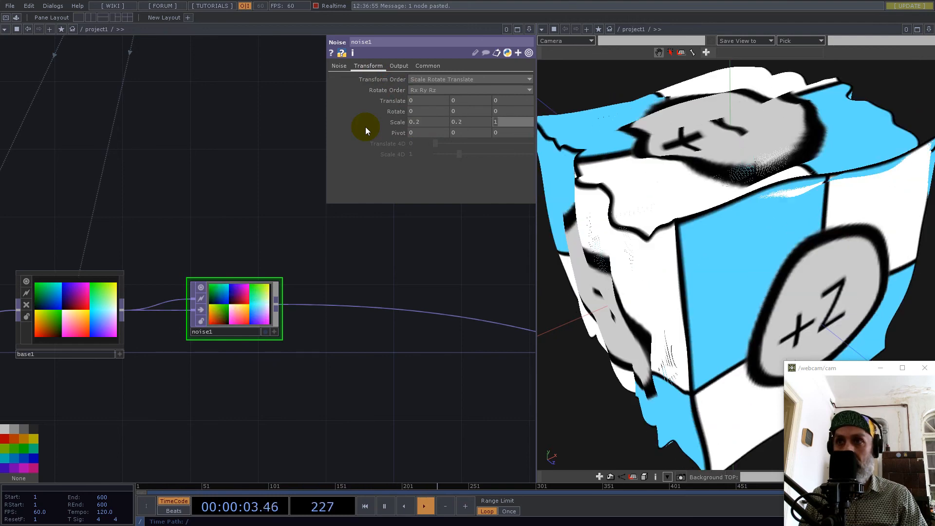
pyautogui.press('BackSpace')
pyautogui.press('BackSpace')
pyautogui.write('.')
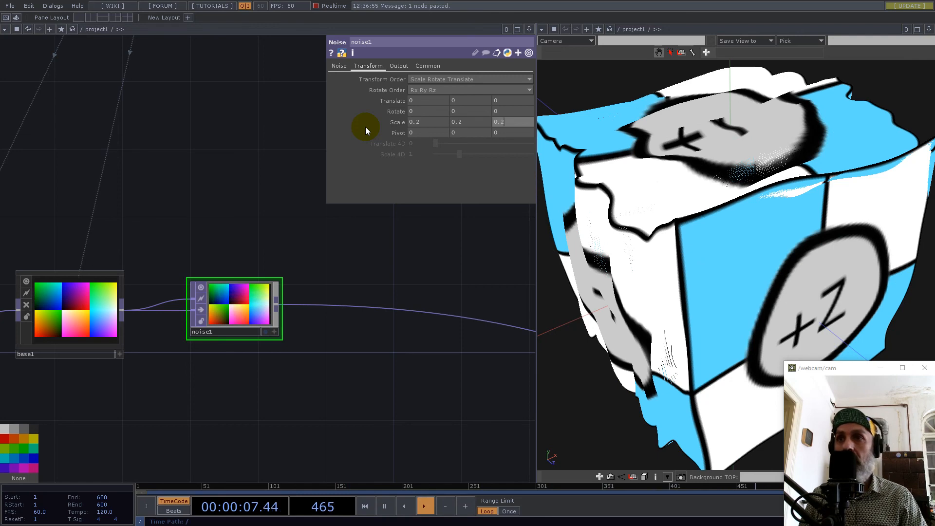
pyautogui.write('2')
pyautogui.press('Return')
pyautogui.moveTo(575, 198); pyautogui.dragTo(819, 196)
pyautogui.moveTo(805, 195); pyautogui.dragTo(721, 229, button='middle')
pyautogui.moveTo(776, 222); pyautogui.dragTo(843, 217, button='middle')
pyautogui.moveTo(830, 236); pyautogui.dragTo(721, 235)
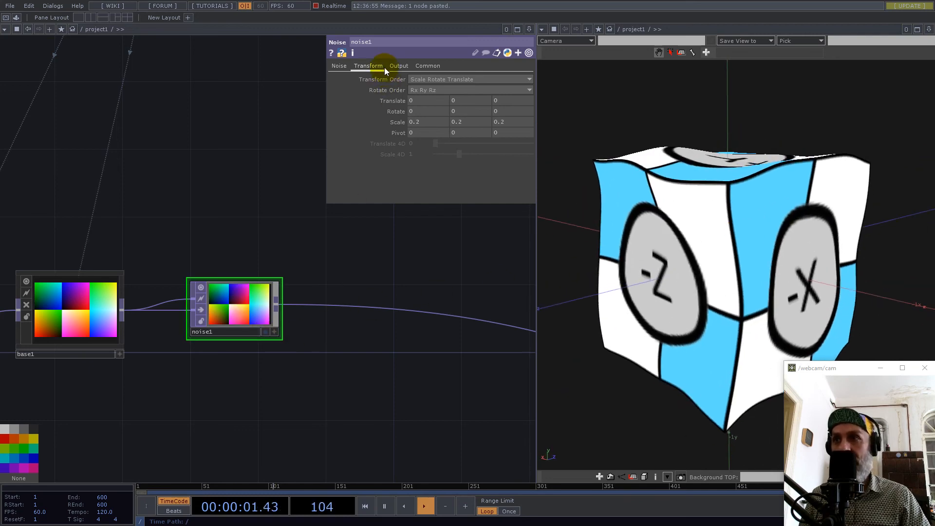
# Animate noise1 by giving its Translate Z the expression absTime.seconds/30.
pyautogui.click(342, 66)
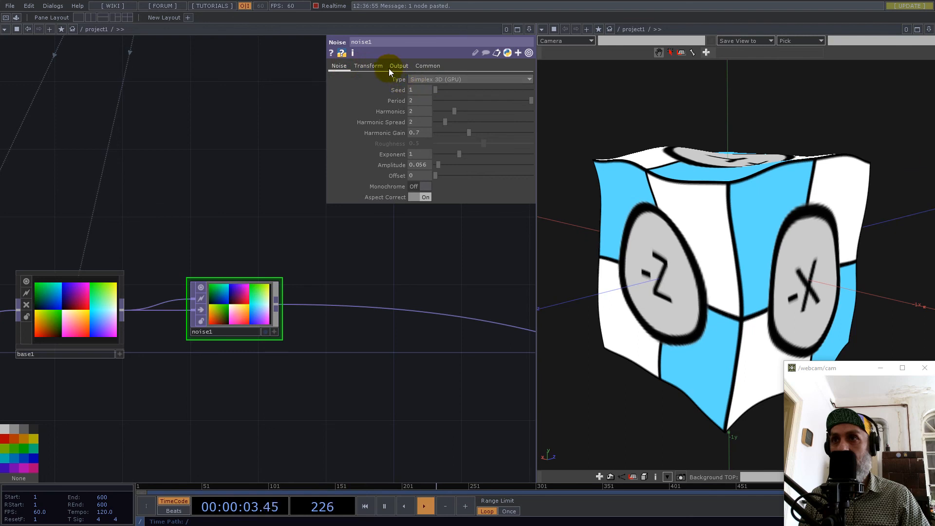
pyautogui.click(368, 66)
pyautogui.click(392, 101)
pyautogui.click(413, 132)
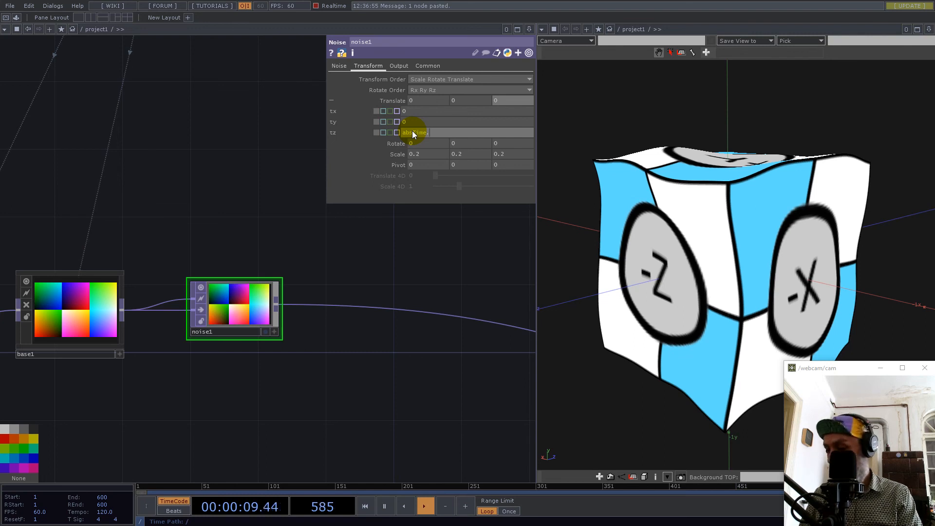
pyautogui.write('absTime.seconds')
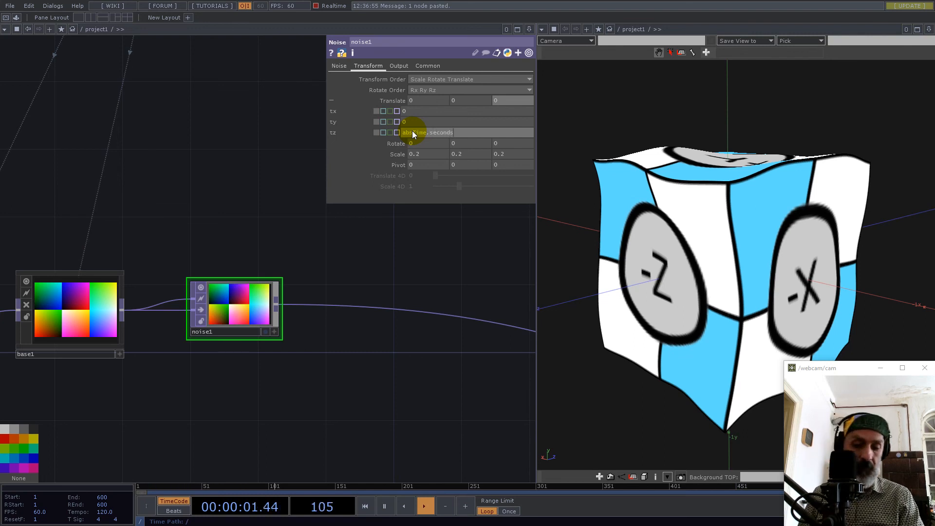
pyautogui.write('/30')
pyautogui.press('Return')
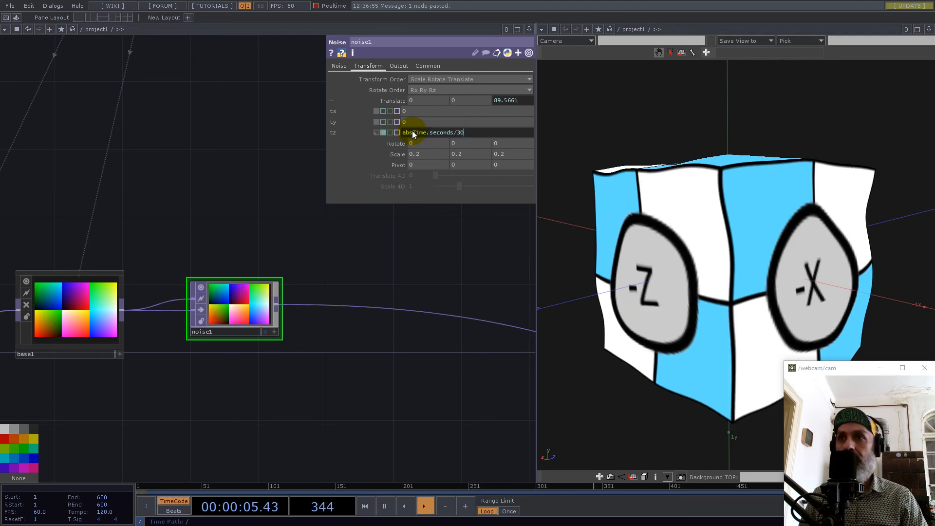
pyautogui.moveTo(731, 197); pyautogui.dragTo(836, 215)
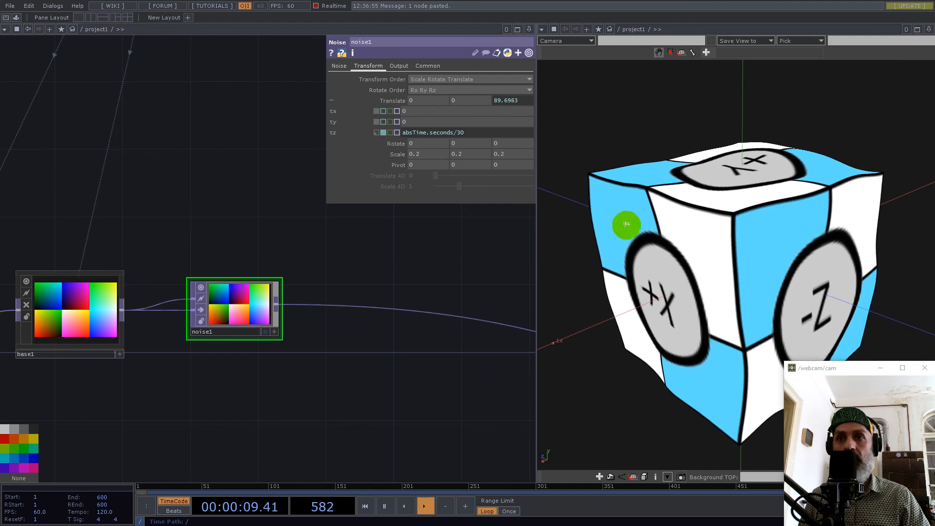
# Bypass noise1 and view the undistorted cube.
pyautogui.click(200, 311)
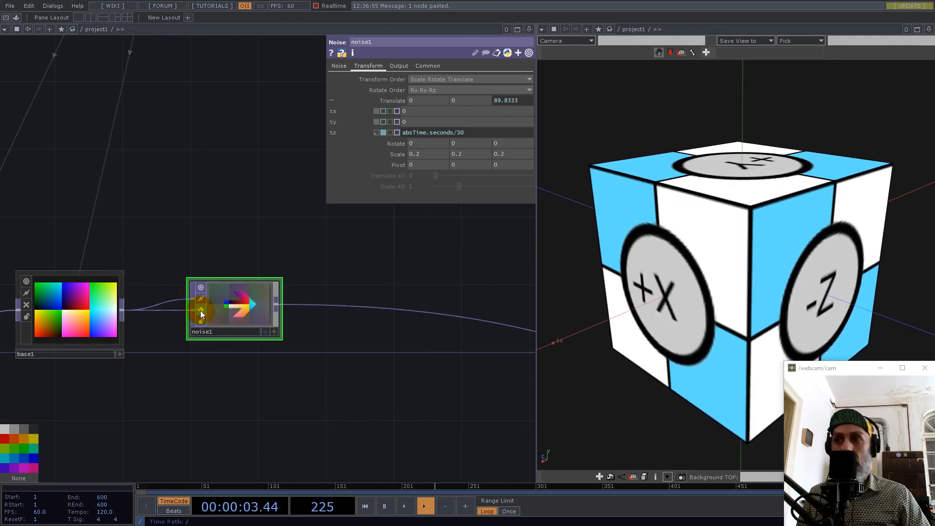
pyautogui.moveTo(267, 231); pyautogui.dragTo(170, 229)
pyautogui.scroll(-3, 306, 287)
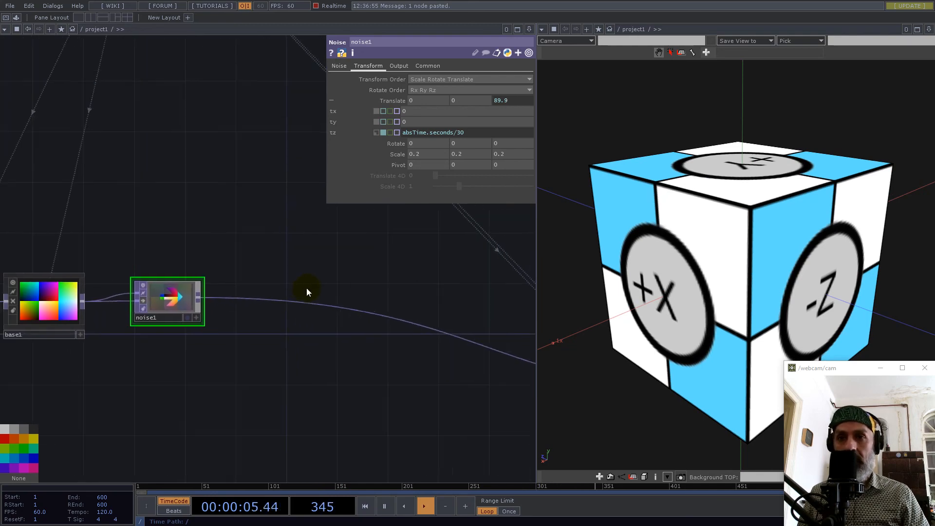
pyautogui.moveTo(739, 265); pyautogui.dragTo(663, 273)
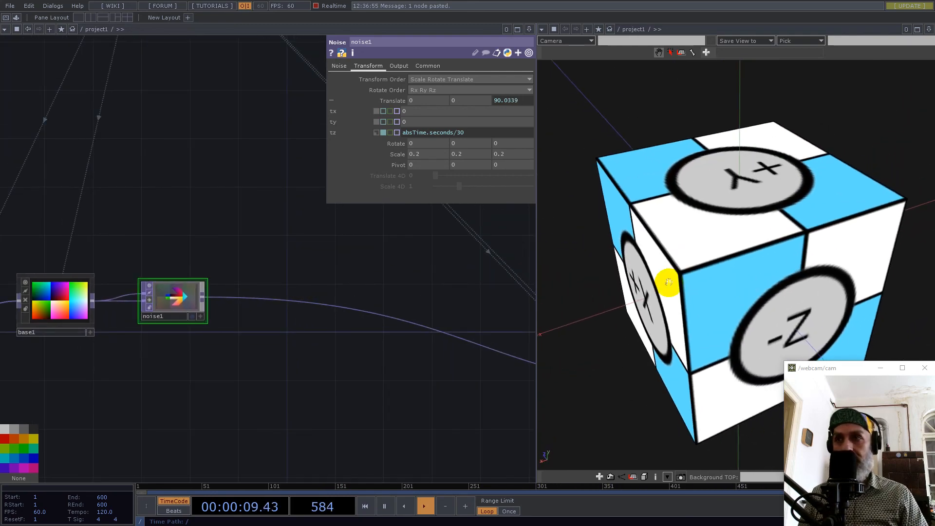
pyautogui.scroll(-3, 288, 337)
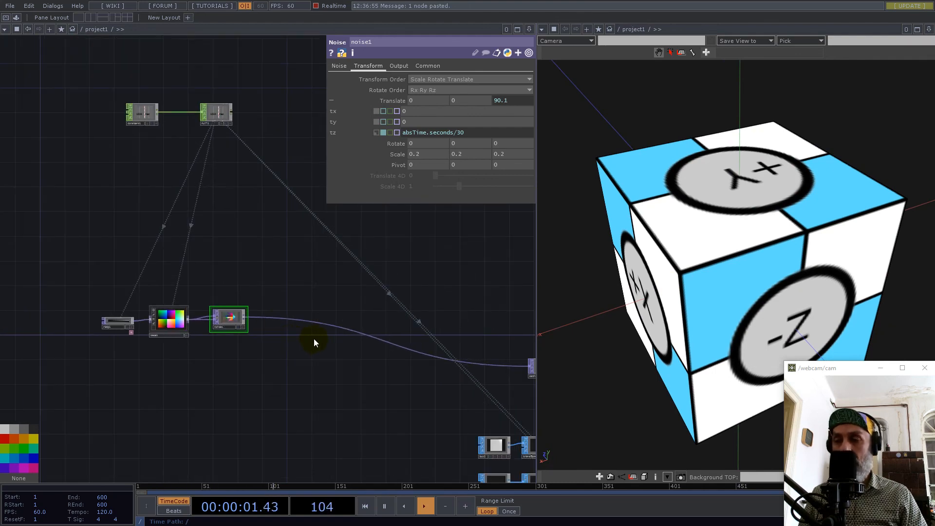
# Select ramp1, base1 and noise1 and move them together closer to math4.
pyautogui.moveTo(81, 273); pyautogui.dragTo(220, 319)
pyautogui.hotkey('ctrl', 'c')
pyautogui.hotkey('ctrl', 'v')
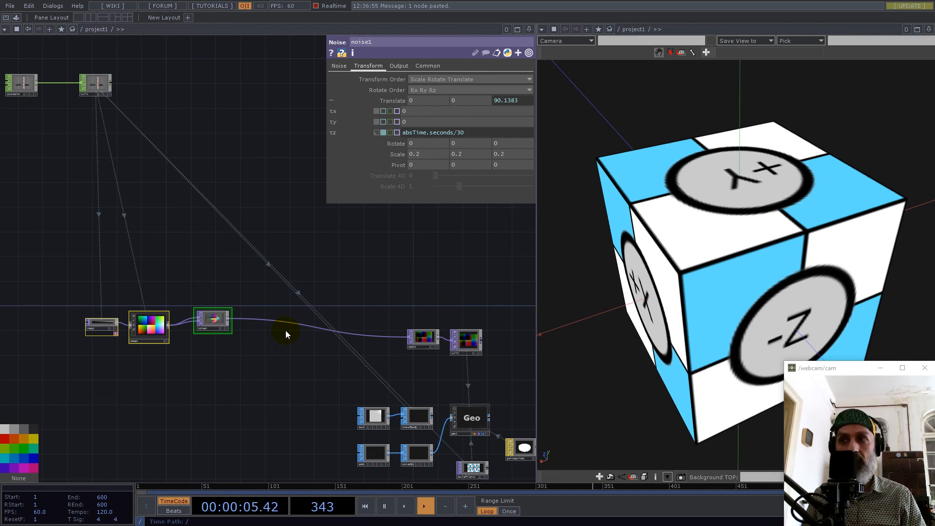
# Insert a Null TOP into the wire between noise1 and math4.
pyautogui.scroll(5, 288, 327)
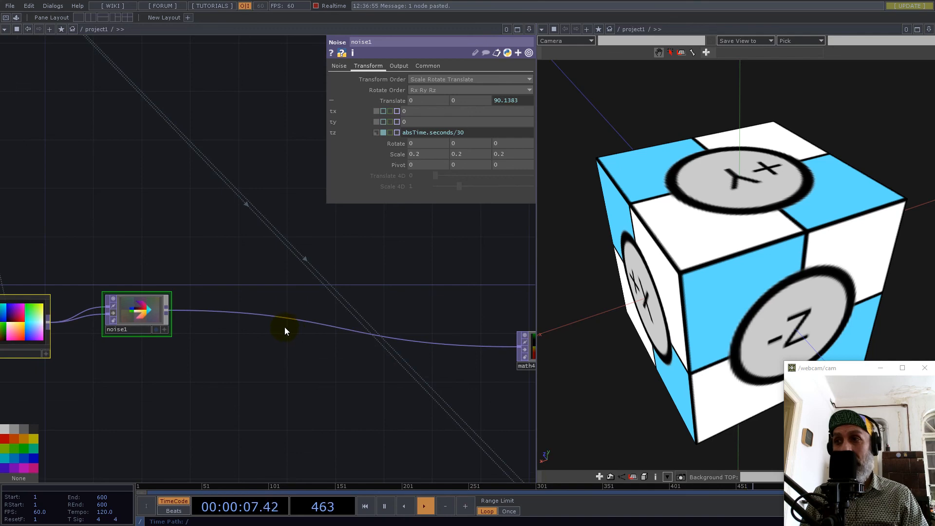
pyautogui.rightClick(282, 320)
pyautogui.click(294, 306)
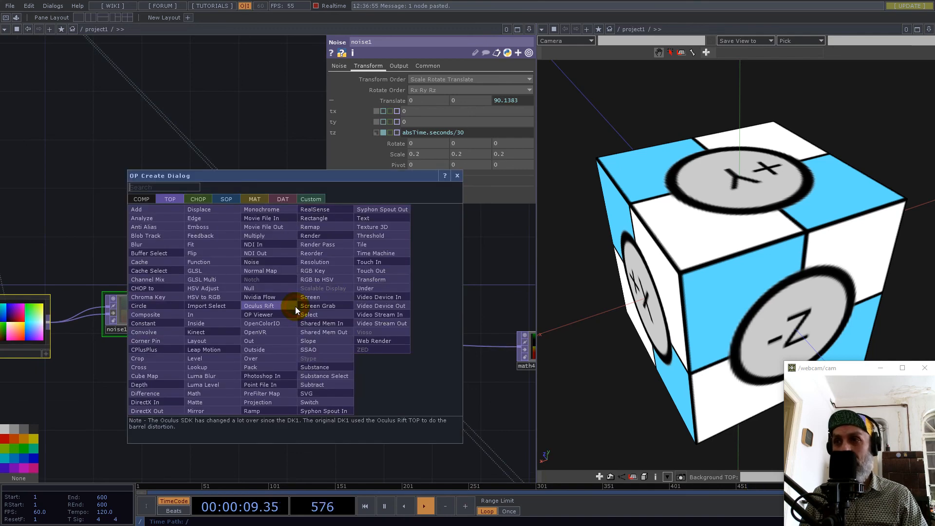
pyautogui.write('nul')
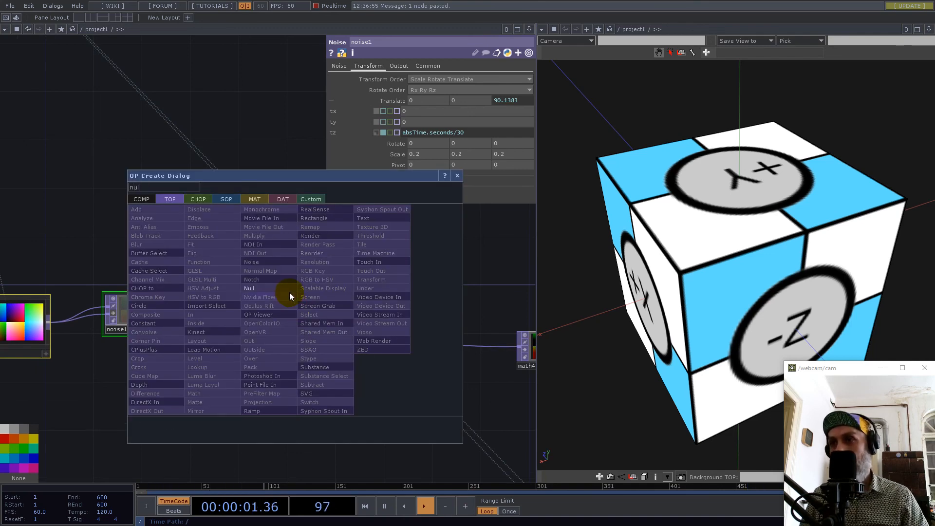
pyautogui.click(273, 287)
pyautogui.click(330, 336)
pyautogui.moveTo(263, 285); pyautogui.dragTo(413, 394, button='right')
# Collapse the new Null TOP into a Base COMP and rename that component normalise.
pyautogui.rightClick(334, 409)
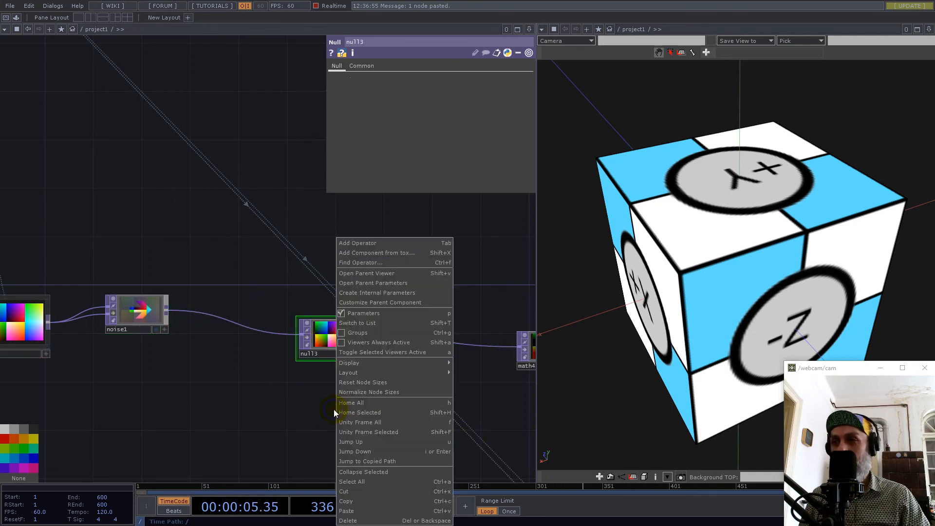
pyautogui.click(361, 472)
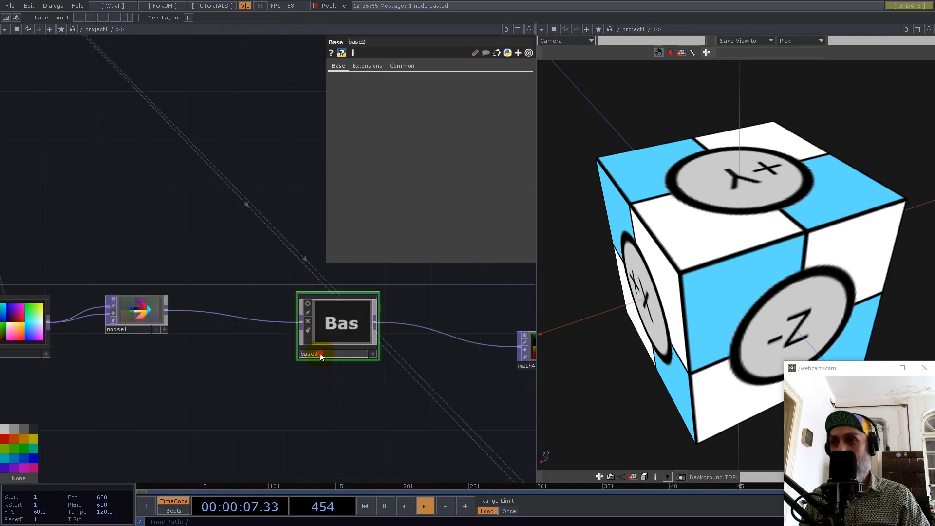
pyautogui.write('nor')
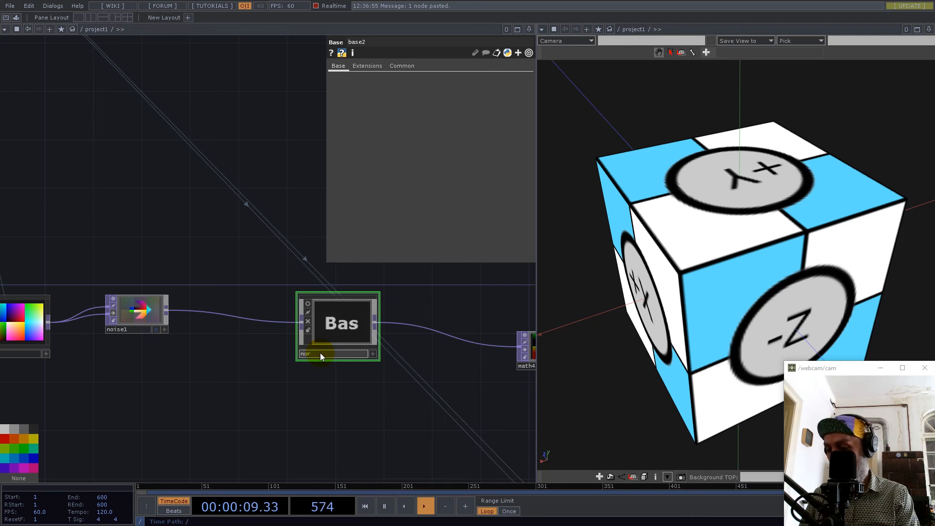
pyautogui.write('malise')
pyautogui.press('Return')
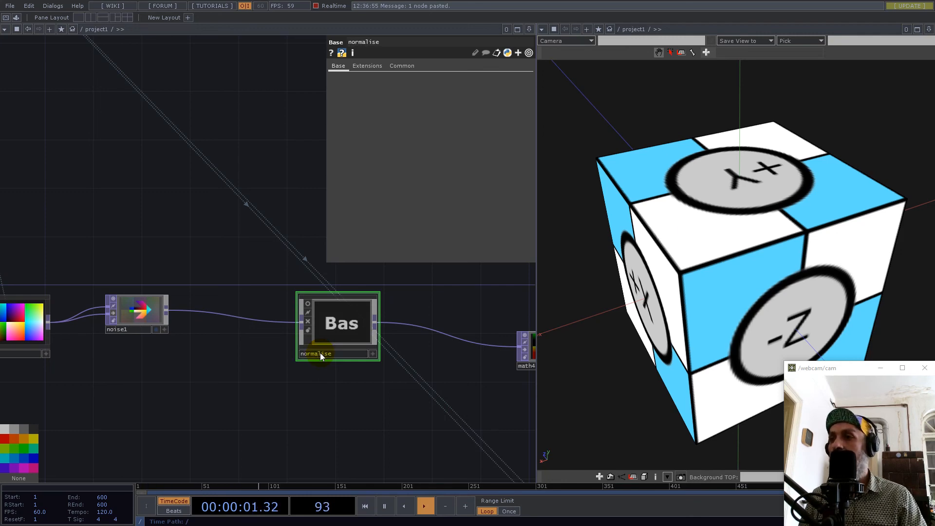
# Enter the normalise component and delete the Null TOP between in1 and out1.
pyautogui.doubleClick(326, 329)
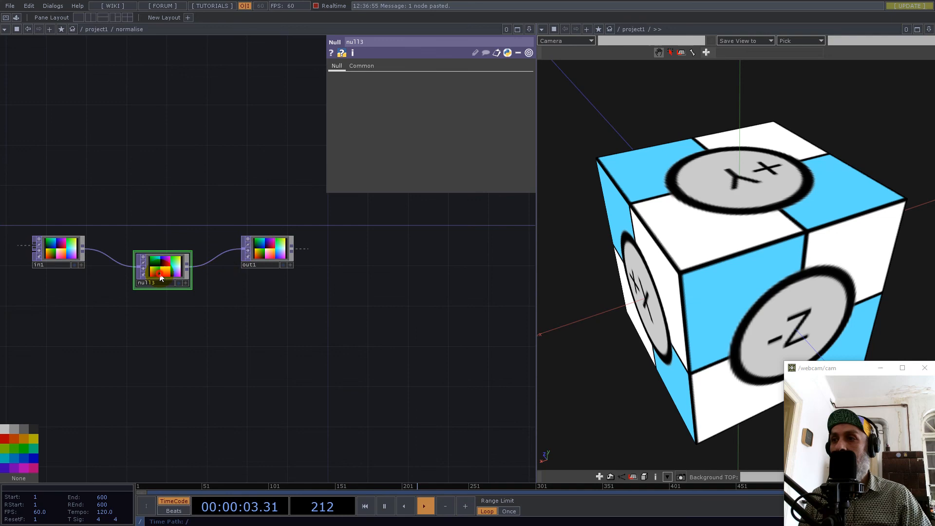
pyautogui.press('Delete')
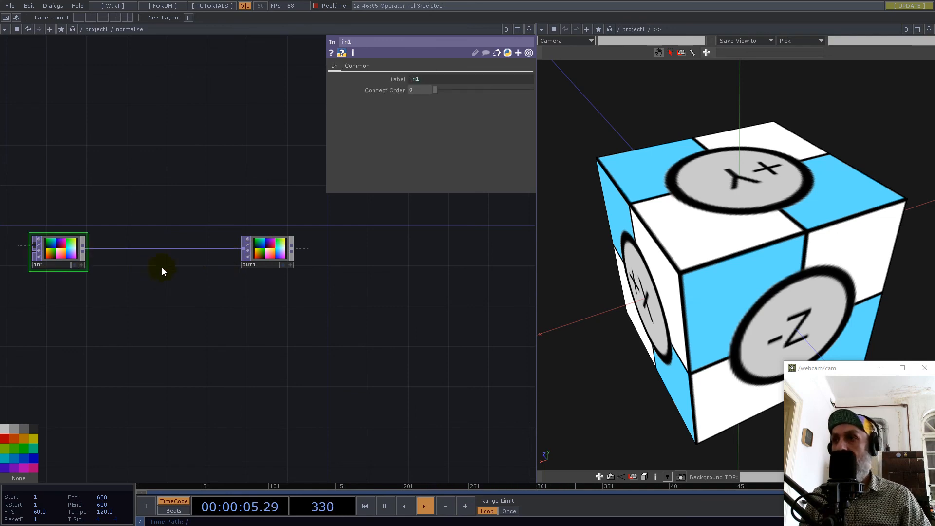
# Move out1 farther from in1 and branch a Math TOP off in1, placing it below the existing wire.
pyautogui.moveTo(264, 251); pyautogui.dragTo(390, 268)
pyautogui.moveTo(174, 309); pyautogui.dragTo(296, 371)
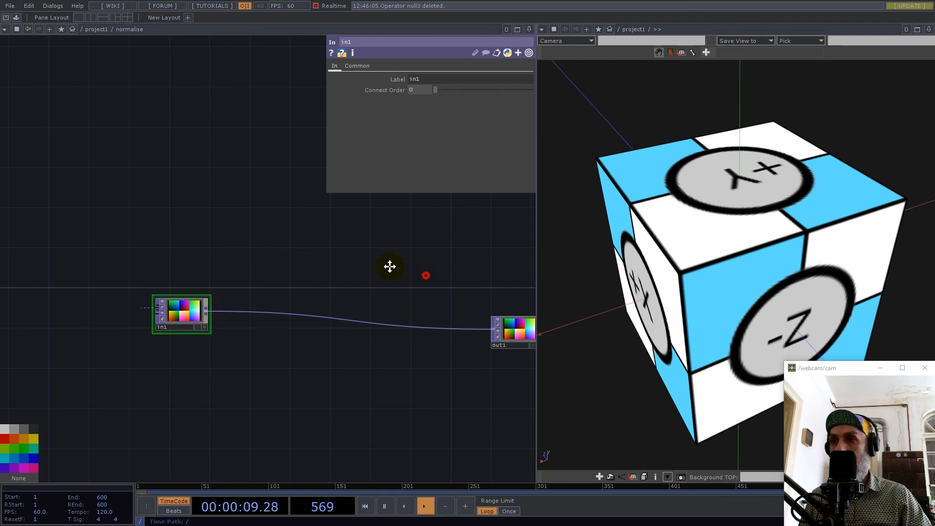
pyautogui.moveTo(361, 323); pyautogui.dragTo(250, 297)
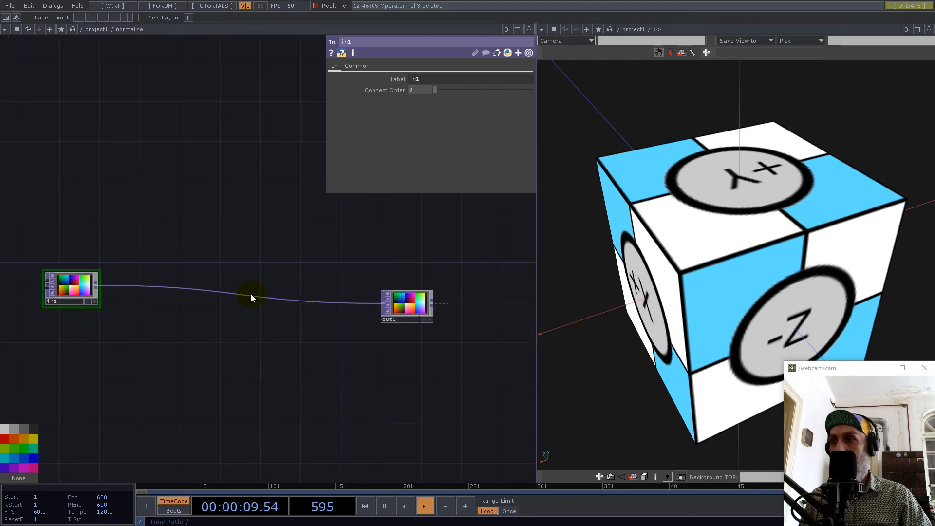
pyautogui.rightClick(97, 284)
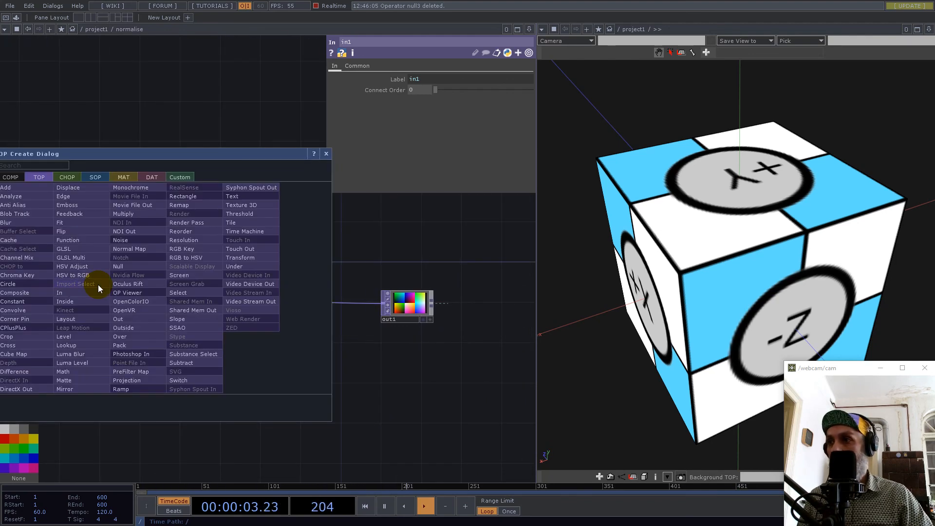
pyautogui.write('math')
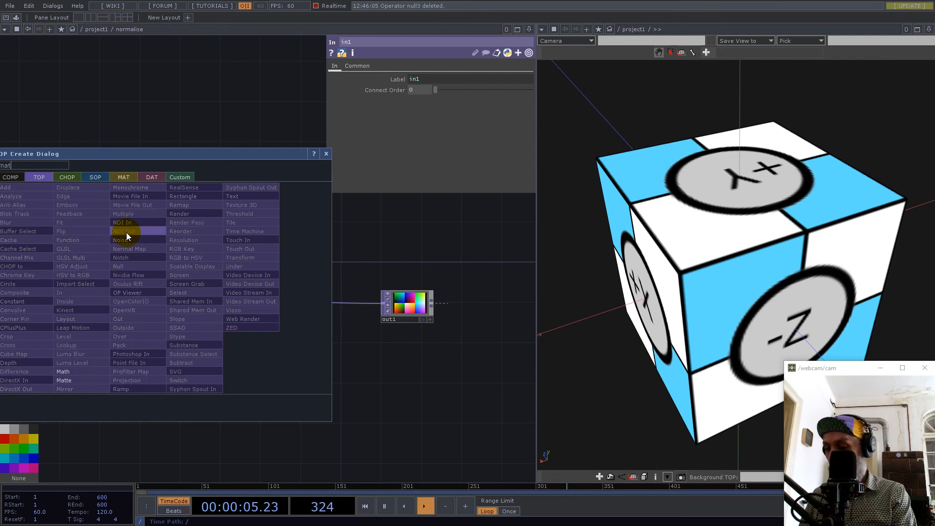
pyautogui.click(63, 372)
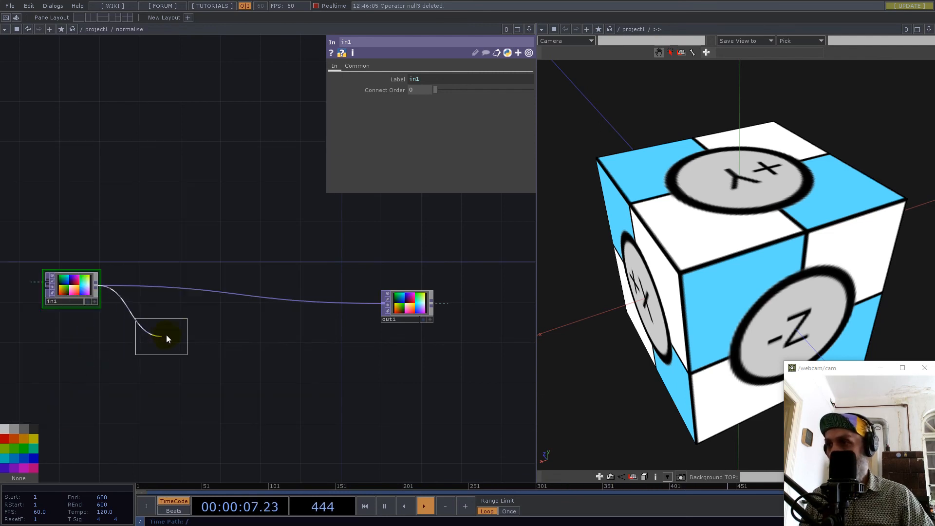
pyautogui.click(165, 336)
pyautogui.moveTo(162, 393); pyautogui.dragTo(297, 394)
pyautogui.scroll(5, 275, 343)
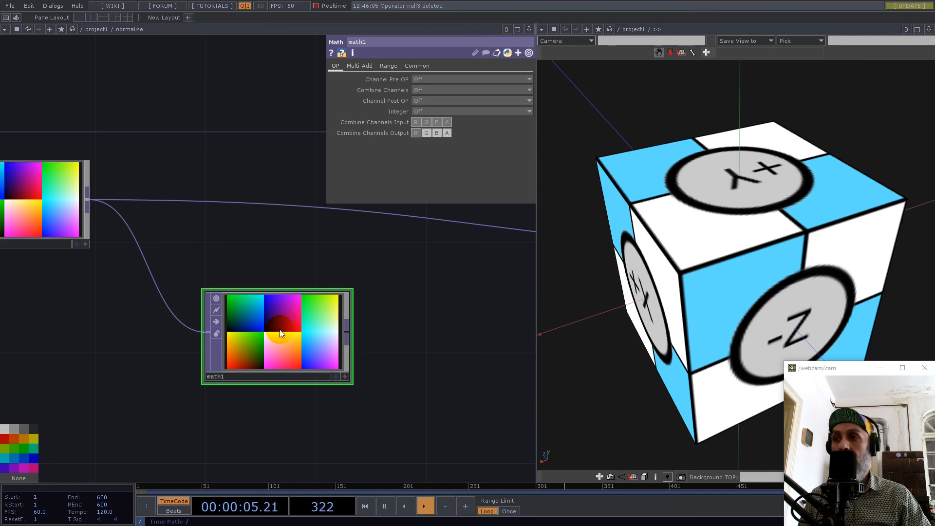
# Set math1 to combine its channels by Length.
pyautogui.click(428, 80)
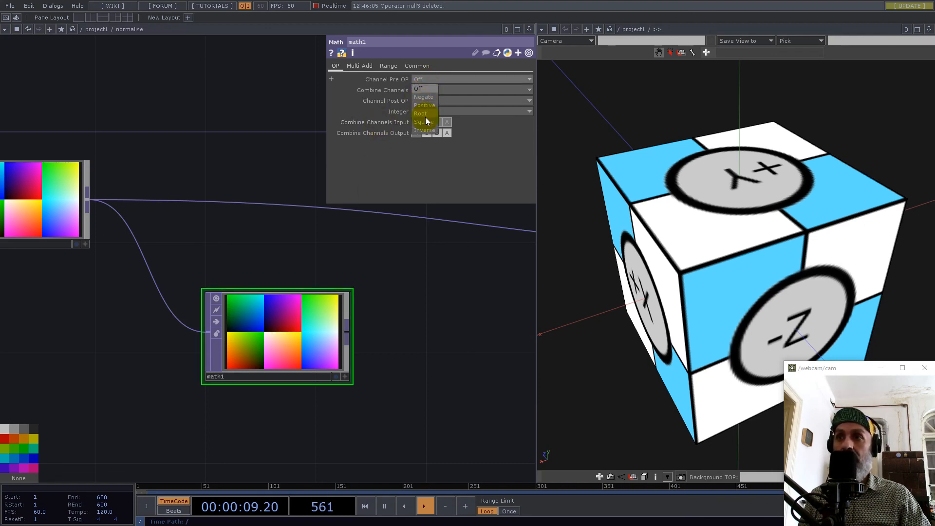
pyautogui.click(445, 317)
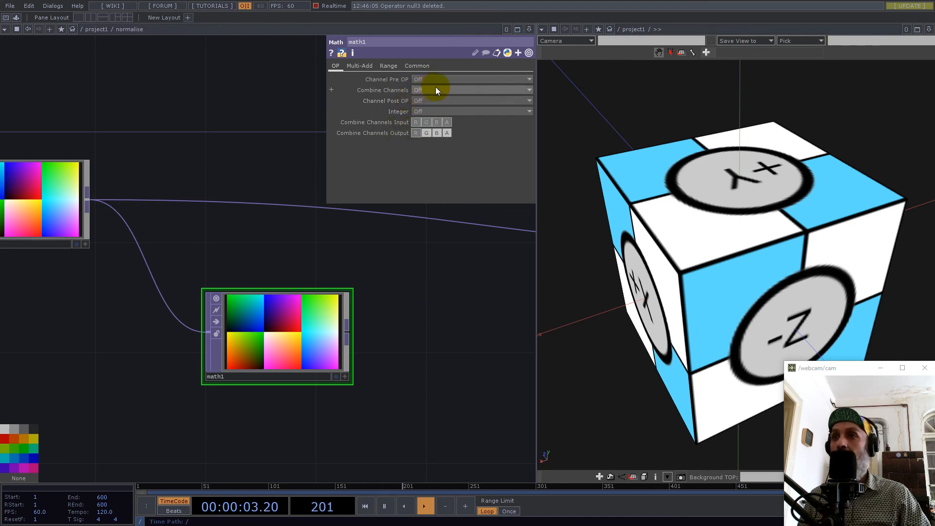
pyautogui.click(422, 87)
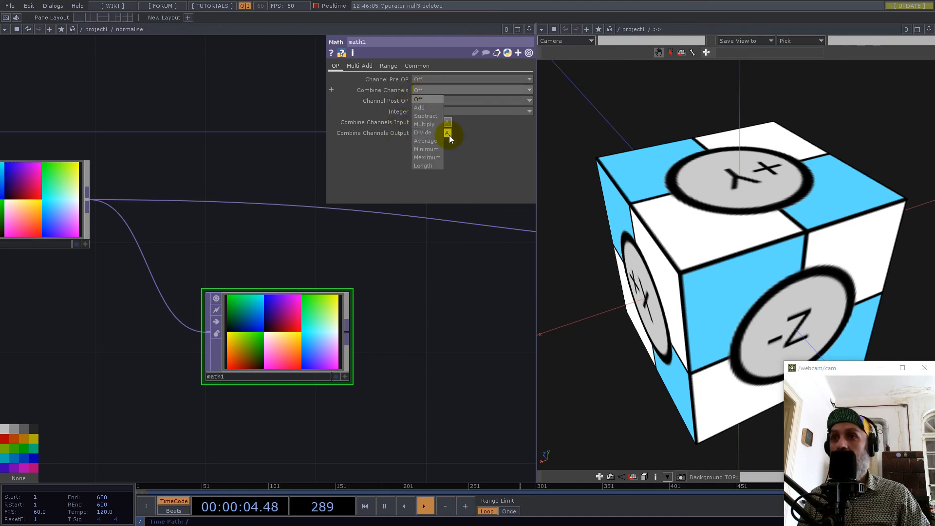
pyautogui.click(432, 165)
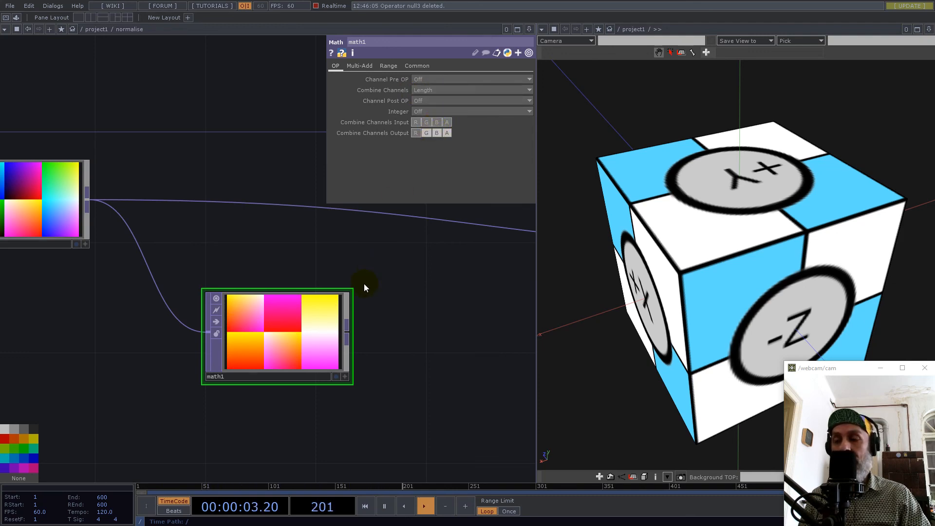
pyautogui.click(300, 346)
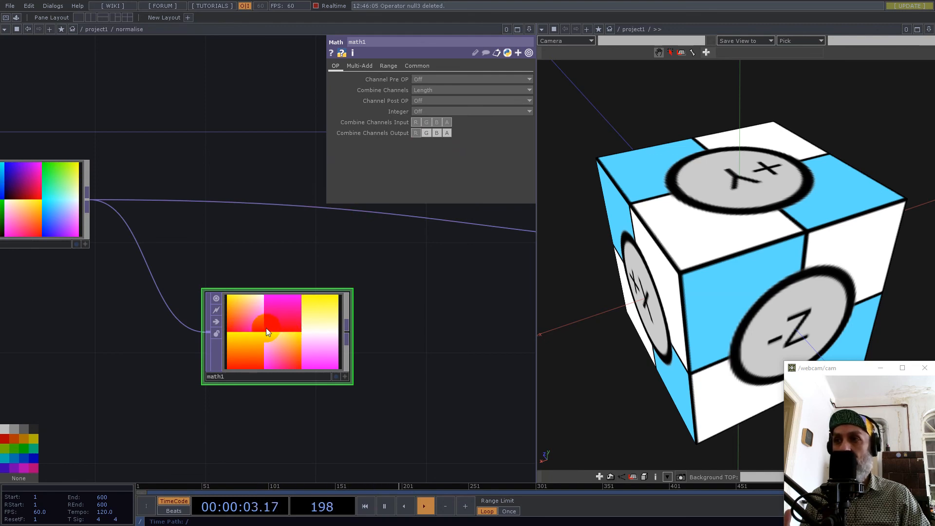
# Set math1's pixel format to 32-bit float (Mono).
pyautogui.click(422, 71)
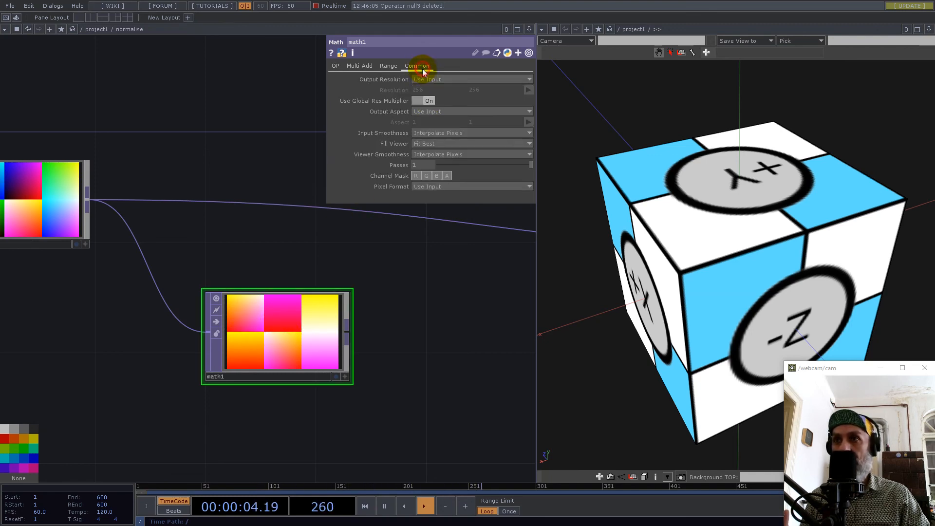
pyautogui.click(435, 186)
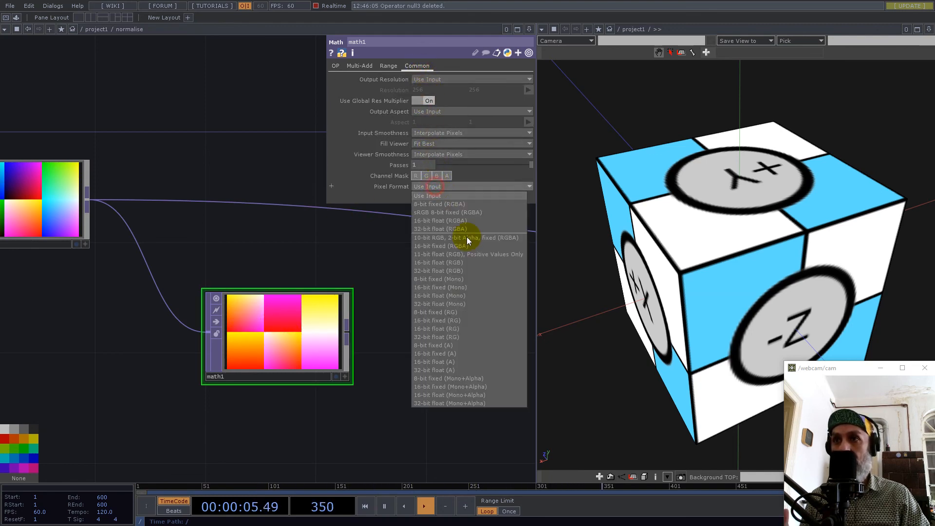
pyautogui.click(425, 304)
pyautogui.moveTo(392, 313); pyautogui.dragTo(353, 290)
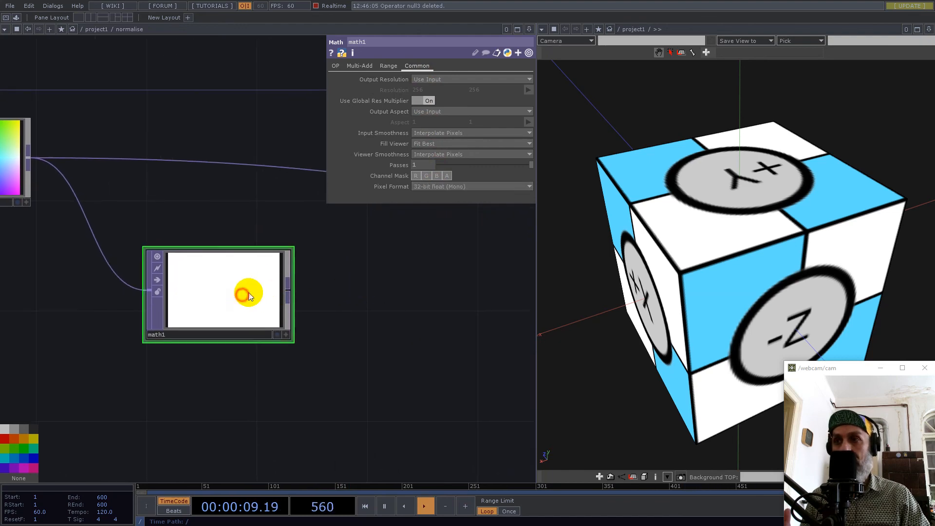
# Exclude the alpha channel from math1's Combine Channels Input and move math1 farther from in1.
pyautogui.click(335, 66)
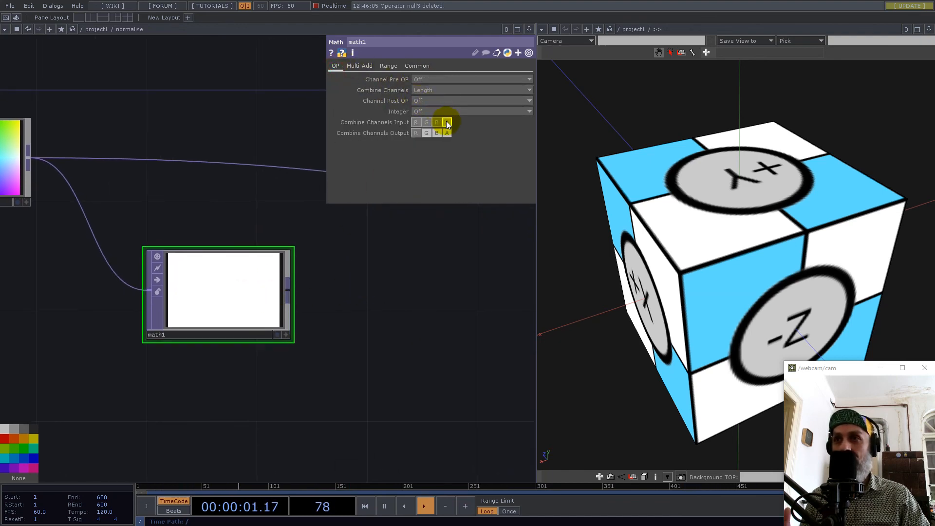
pyautogui.click(447, 122)
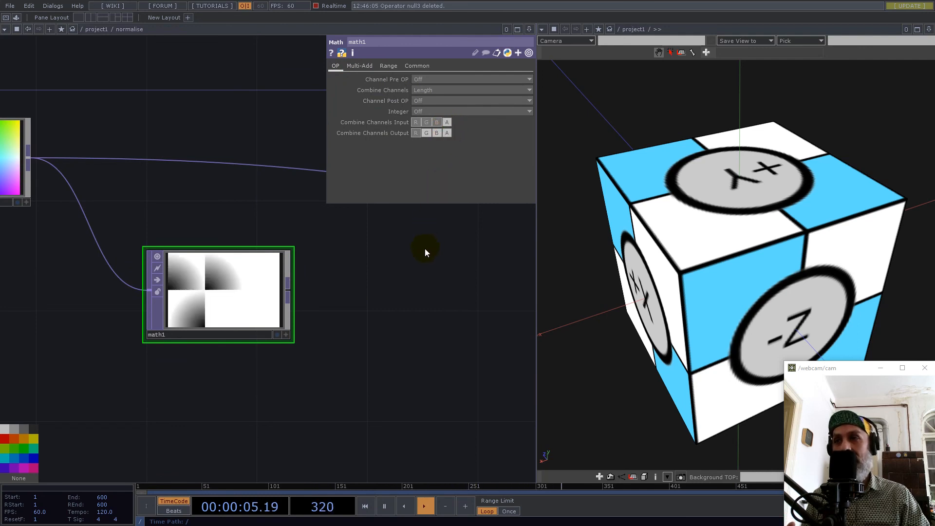
pyautogui.moveTo(373, 333); pyautogui.dragTo(428, 355)
pyautogui.scroll(-3, 429, 355)
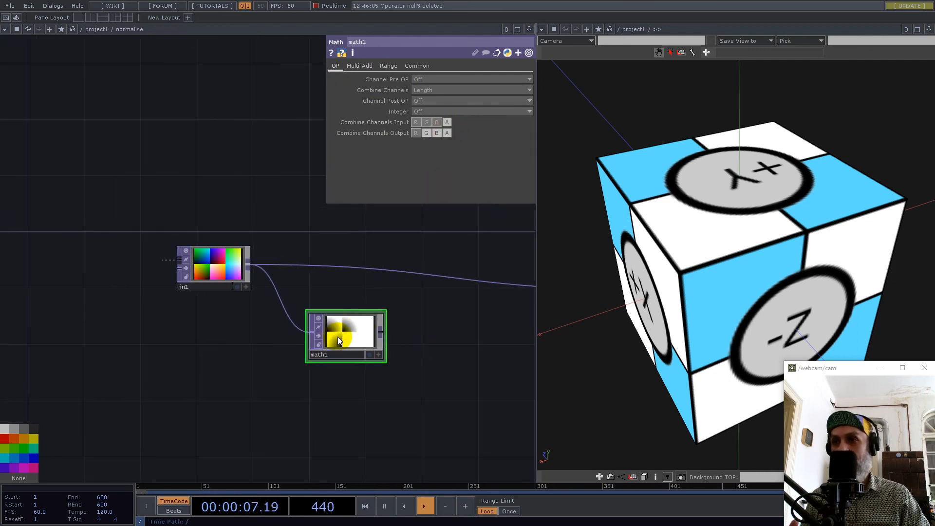
pyautogui.scroll(3, 398, 341)
pyautogui.moveTo(445, 291); pyautogui.dragTo(391, 292)
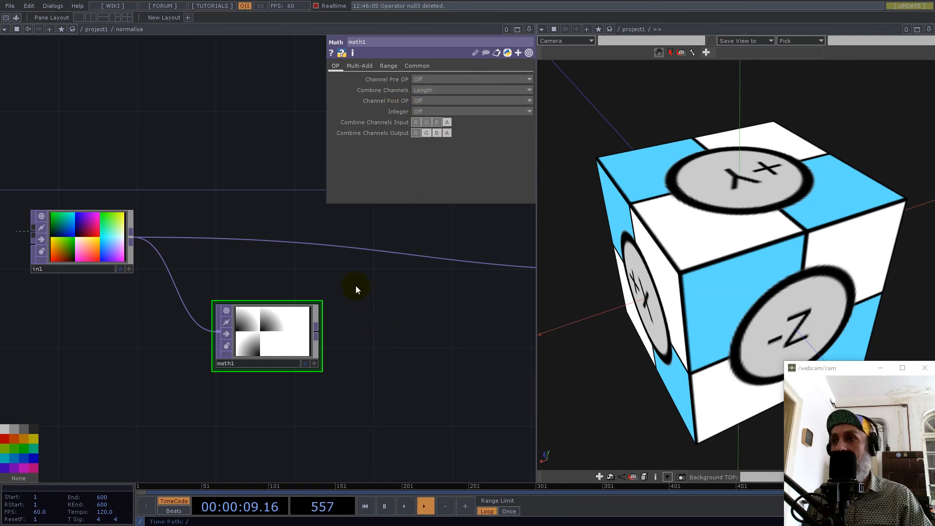
pyautogui.moveTo(298, 334); pyautogui.dragTo(358, 335)
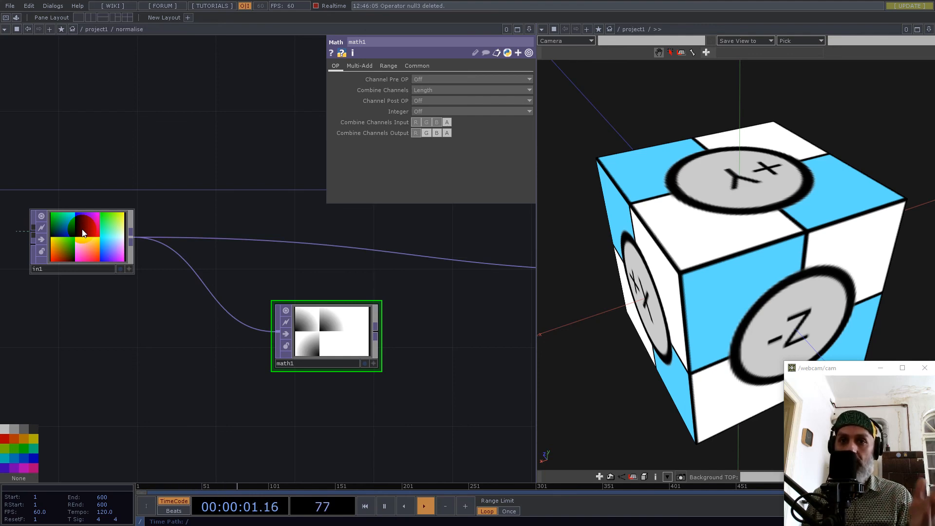
pyautogui.click(360, 349)
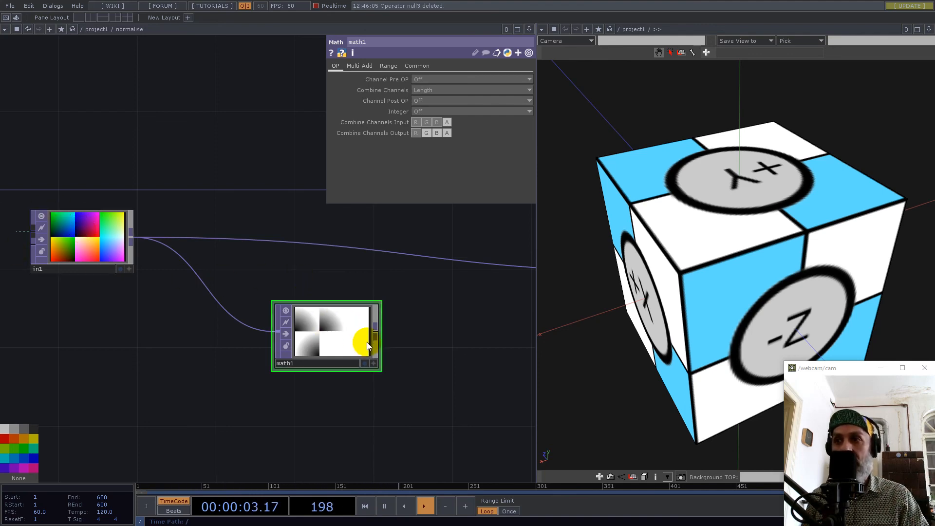
# Insert a Composite TOP into the wire between in1 and out1 and connect math1 as its second input.
pyautogui.rightClick(345, 249)
pyautogui.click(355, 240)
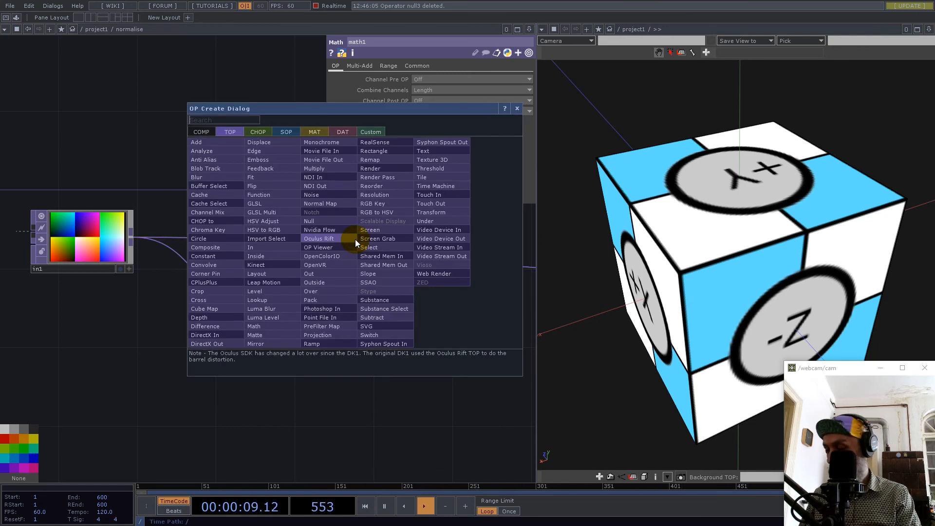
pyautogui.write('com')
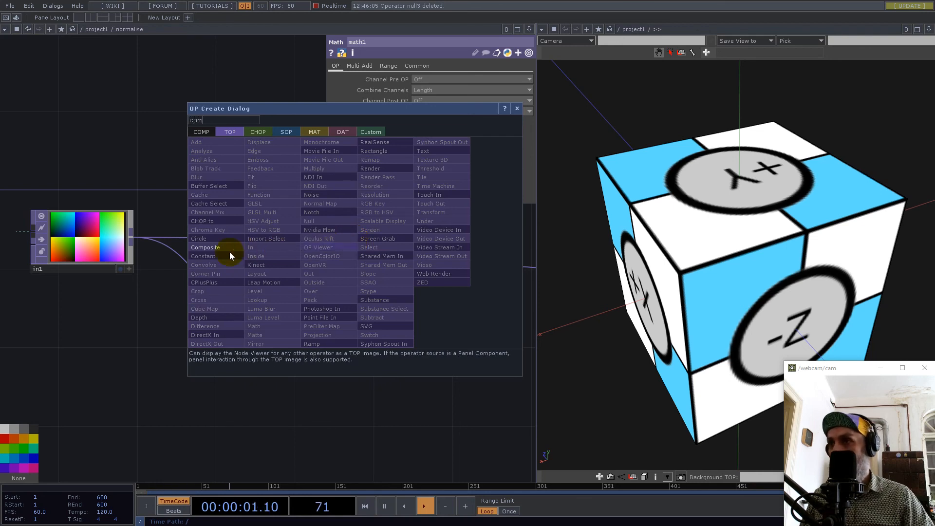
pyautogui.click(209, 249)
pyautogui.click(485, 254)
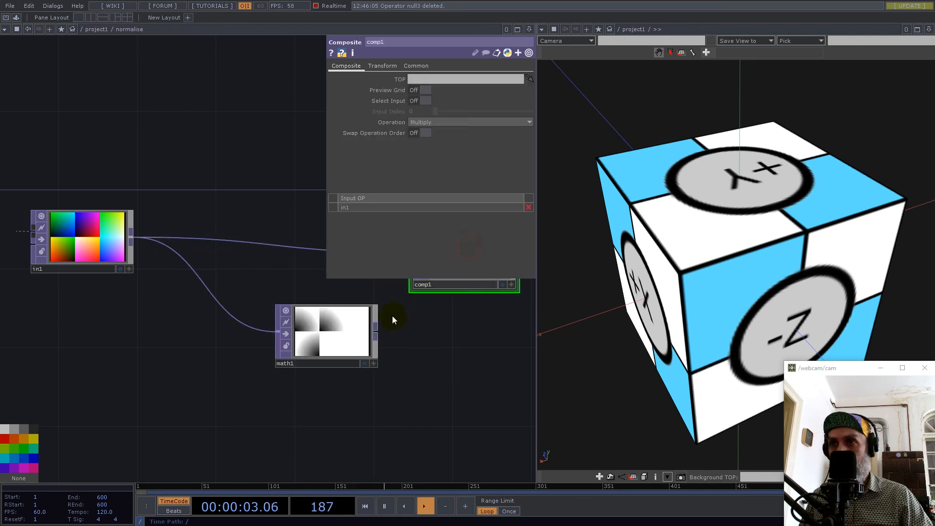
pyautogui.moveTo(420, 332); pyautogui.dragTo(221, 414)
pyautogui.moveTo(148, 413); pyautogui.dragTo(216, 335)
# Set the Composite TOP's operation to Divide and its fixed layer to Input 1.
pyautogui.moveTo(671, 246); pyautogui.dragTo(739, 211)
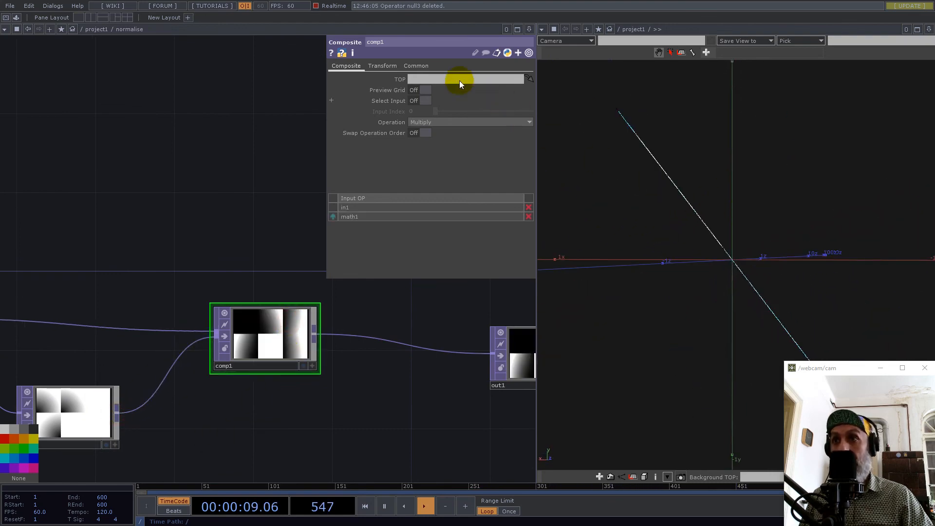
pyautogui.click(429, 122)
pyautogui.click(427, 223)
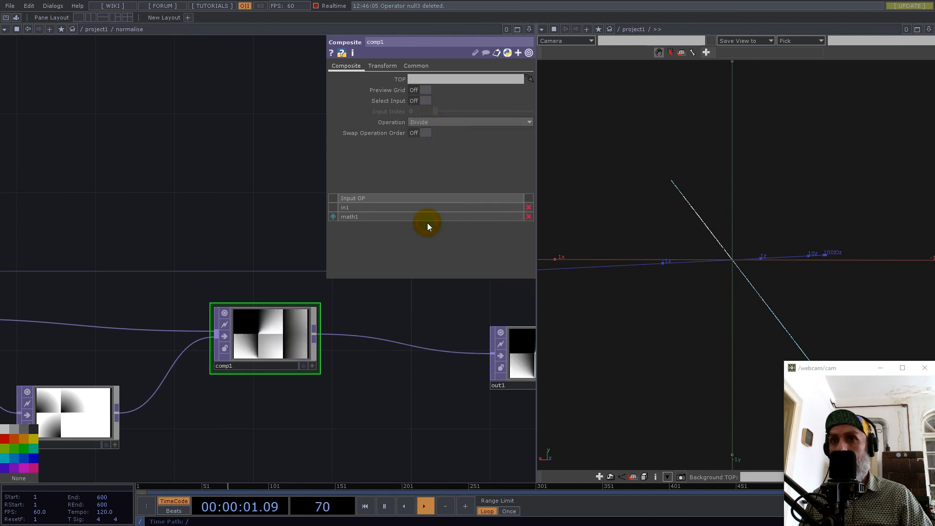
pyautogui.click(384, 67)
pyautogui.click(441, 78)
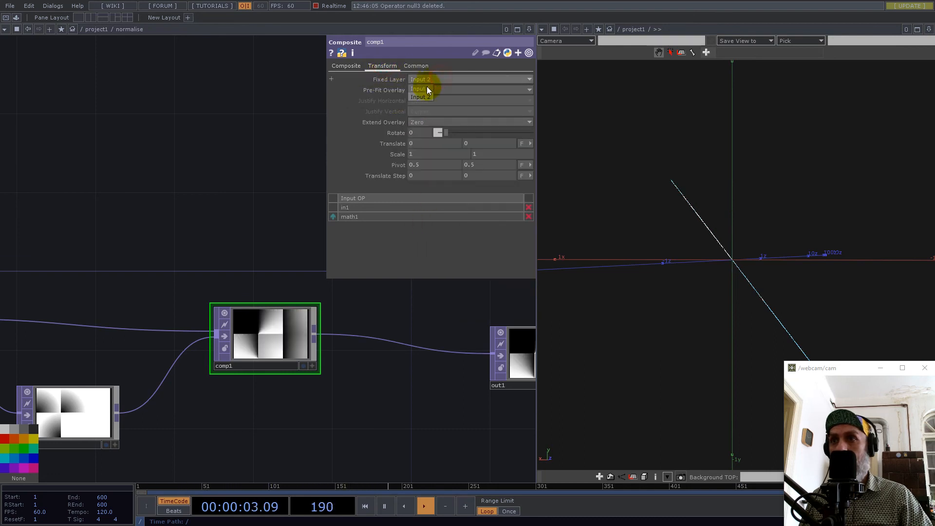
pyautogui.click(426, 89)
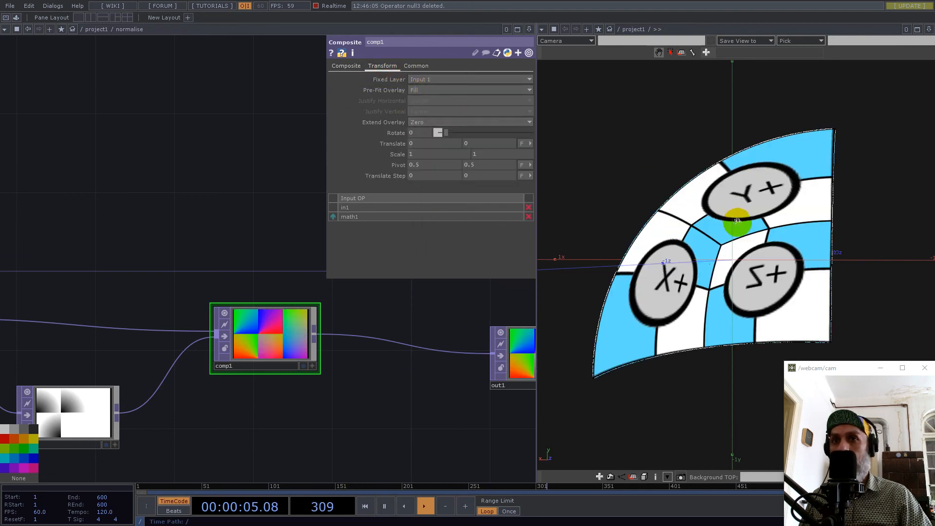
pyautogui.moveTo(736, 243); pyautogui.dragTo(664, 254)
# Return to the parent network and move the normalise component closer to math4.
pyautogui.scroll(-5, 350, 310)
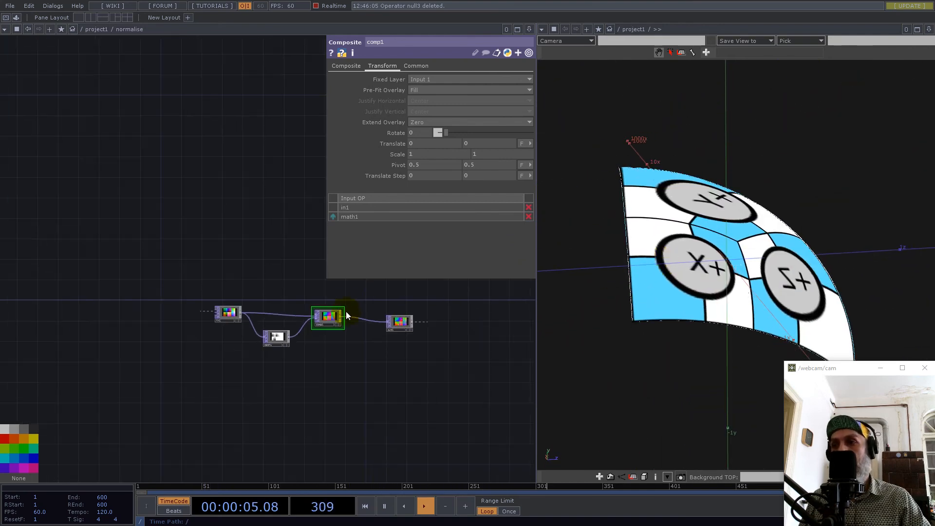
pyautogui.scroll(-8, 324, 300)
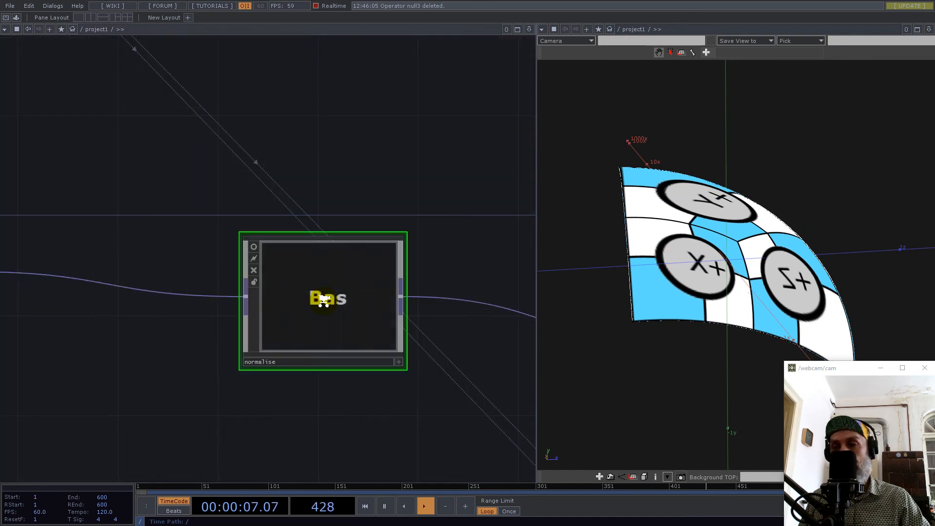
pyautogui.scroll(-4, 323, 300)
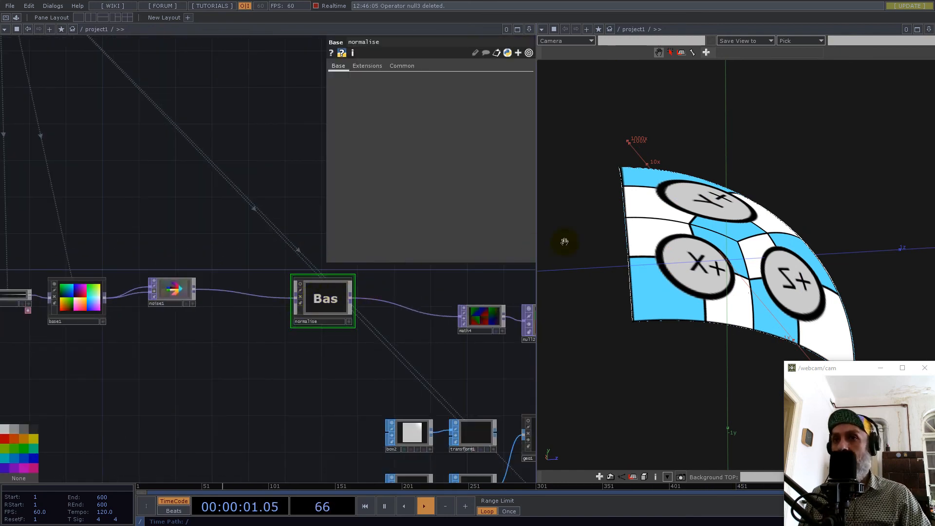
pyautogui.moveTo(565, 242)
pyautogui.mouseDown()
pyautogui.moveTo(664, 220)
pyautogui.moveTo(663, 234)
pyautogui.moveTo(549, 242)
pyautogui.mouseUp()
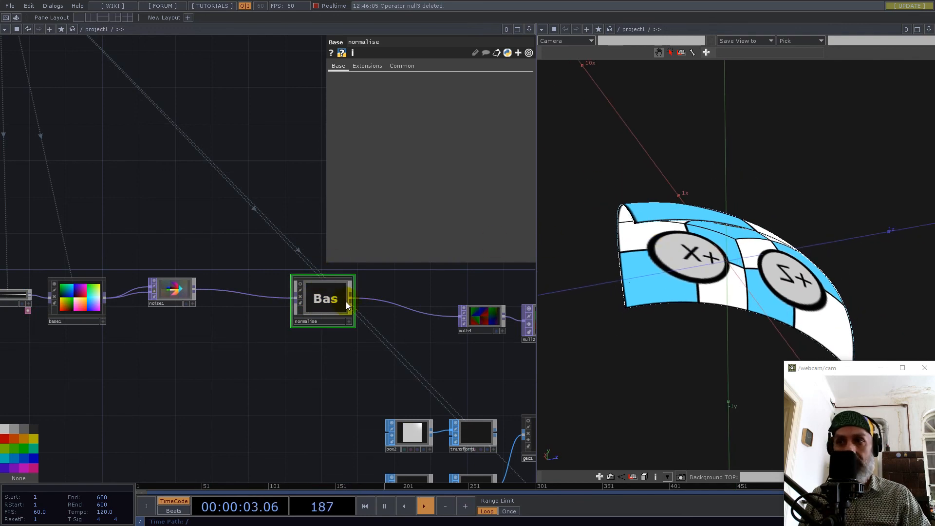
pyautogui.moveTo(347, 306); pyautogui.dragTo(392, 306)
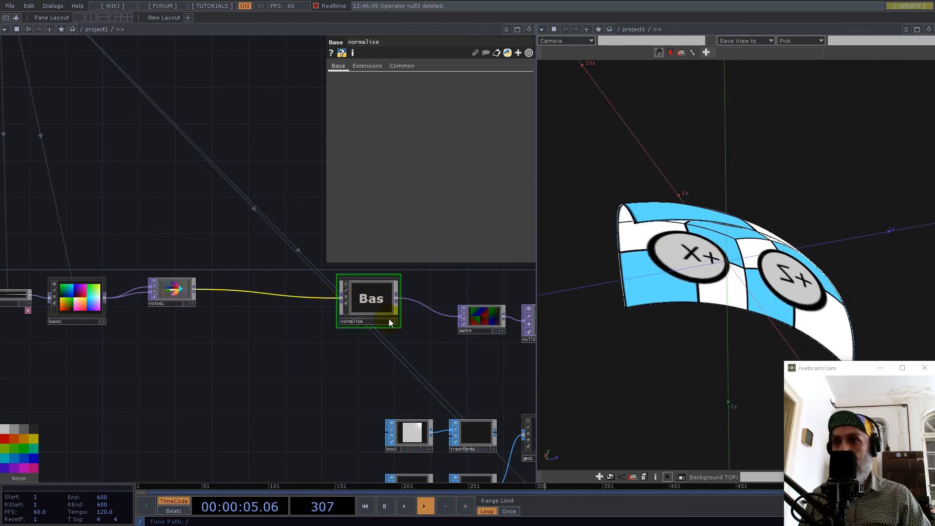
# Take math4 out from between normalise and null2 and rewire it between noise1 and normalise.
pyautogui.moveTo(478, 329); pyautogui.dragTo(460, 337)
pyautogui.moveTo(398, 298)
pyautogui.mouseDown()
pyautogui.moveTo(524, 321)
pyautogui.moveTo(346, 359)
pyautogui.mouseUp()
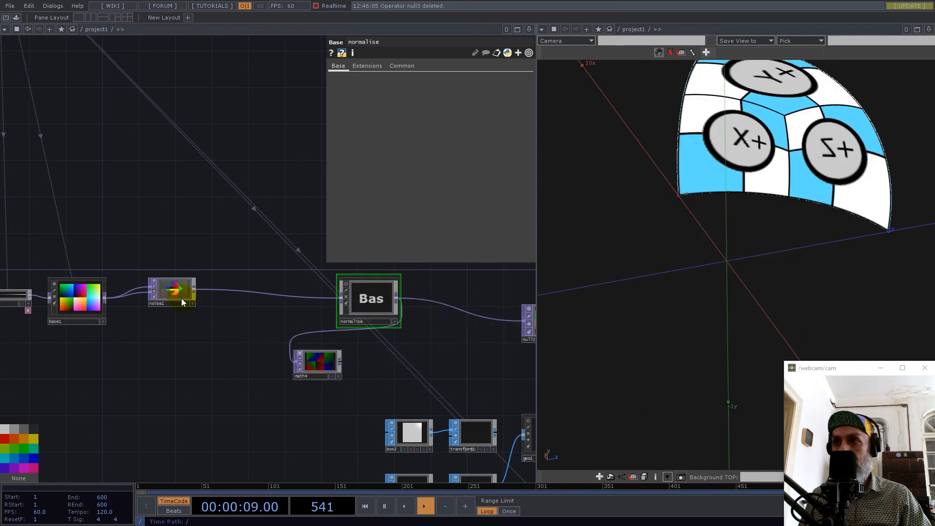
pyautogui.click(195, 288)
pyautogui.click(293, 337)
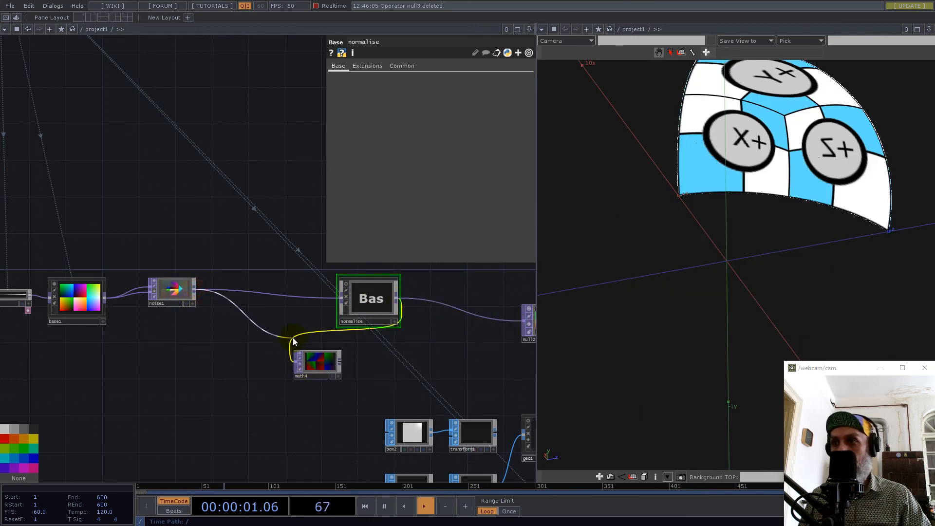
pyautogui.click(343, 362)
pyautogui.click(330, 310)
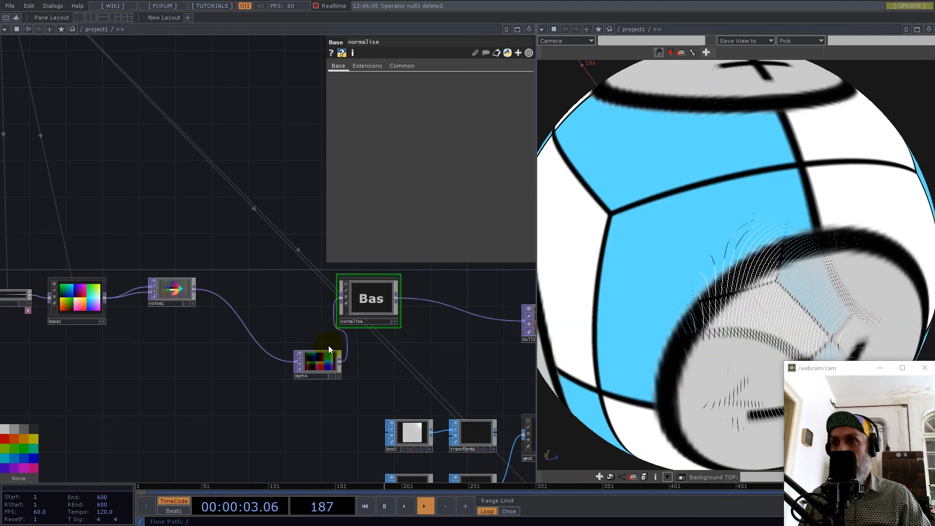
# Line math4 up between noise1 and normalise, and inspect the spherified cube in the 3D view.
pyautogui.moveTo(306, 346); pyautogui.dragTo(288, 282)
pyautogui.scroll(-5, 687, 271)
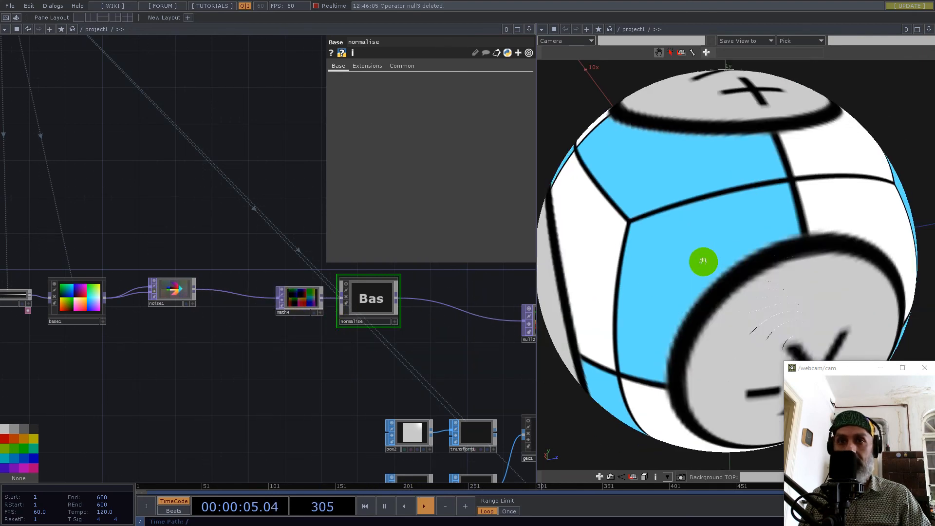
pyautogui.moveTo(681, 267); pyautogui.dragTo(871, 248)
pyautogui.scroll(-5, 309, 330)
pyautogui.scroll(3, 267, 299)
pyautogui.moveTo(265, 300); pyautogui.dragTo(397, 379)
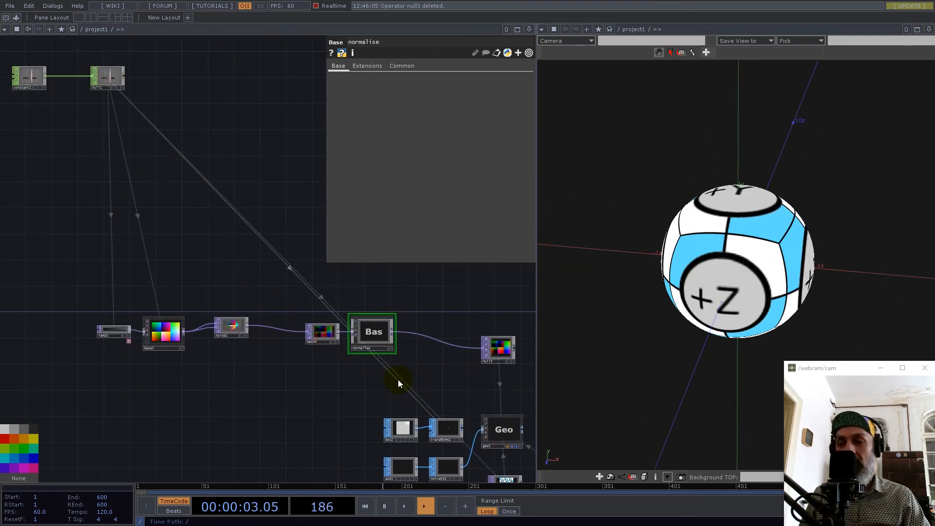
pyautogui.moveTo(430, 378); pyautogui.dragTo(324, 368)
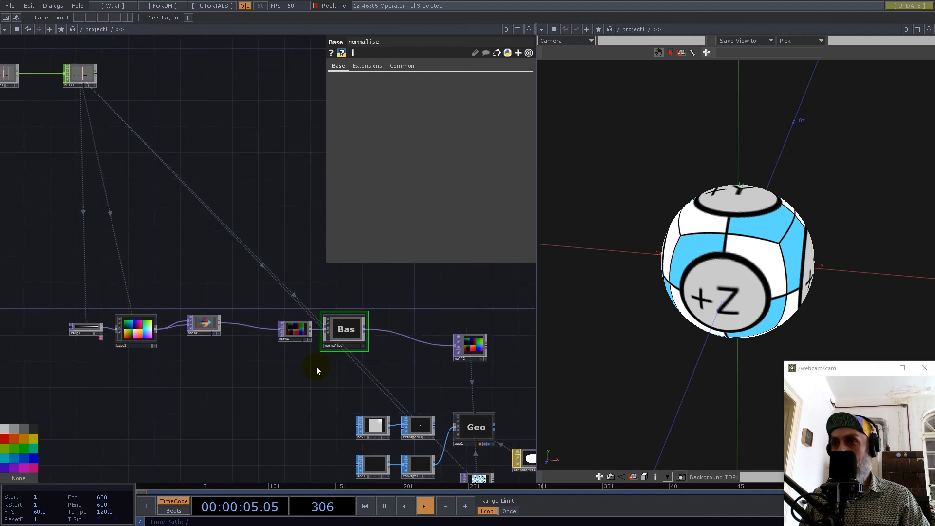
# Set noise1's amplitude to 0.2 and inspect the distorted sphere from other angles.
pyautogui.moveTo(56, 280); pyautogui.dragTo(461, 304)
pyautogui.moveTo(282, 359); pyautogui.dragTo(277, 359)
pyautogui.moveTo(249, 328); pyautogui.dragTo(278, 376)
pyautogui.scroll(5, 201, 319)
pyautogui.scroll(2, 201, 319)
pyautogui.moveTo(239, 340); pyautogui.dragTo(355, 359)
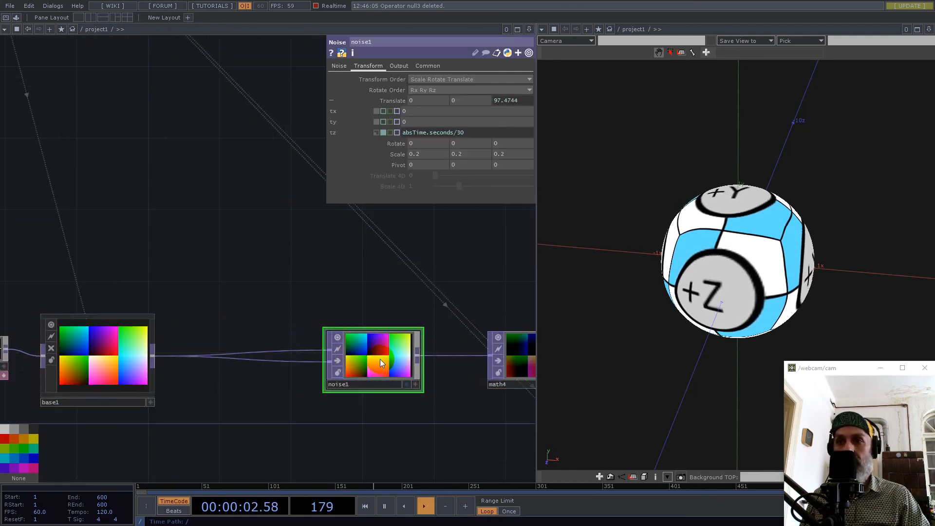
pyautogui.moveTo(765, 250)
pyautogui.mouseDown()
pyautogui.moveTo(799, 267)
pyautogui.moveTo(843, 234)
pyautogui.moveTo(758, 248)
pyautogui.moveTo(749, 229)
pyautogui.moveTo(781, 243)
pyautogui.mouseUp()
pyautogui.scroll(4, 758, 248)
pyautogui.click(390, 355)
pyautogui.click(347, 69)
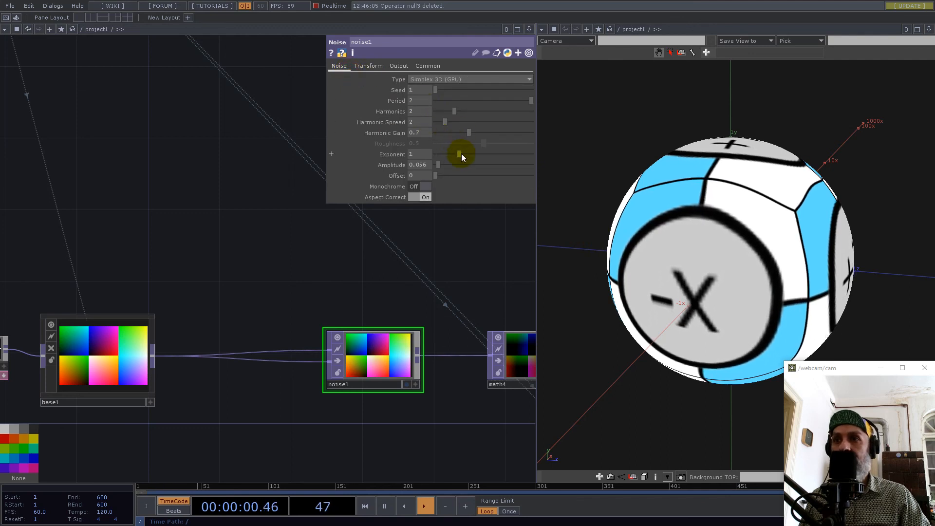
pyautogui.moveTo(470, 132); pyautogui.dragTo(444, 167)
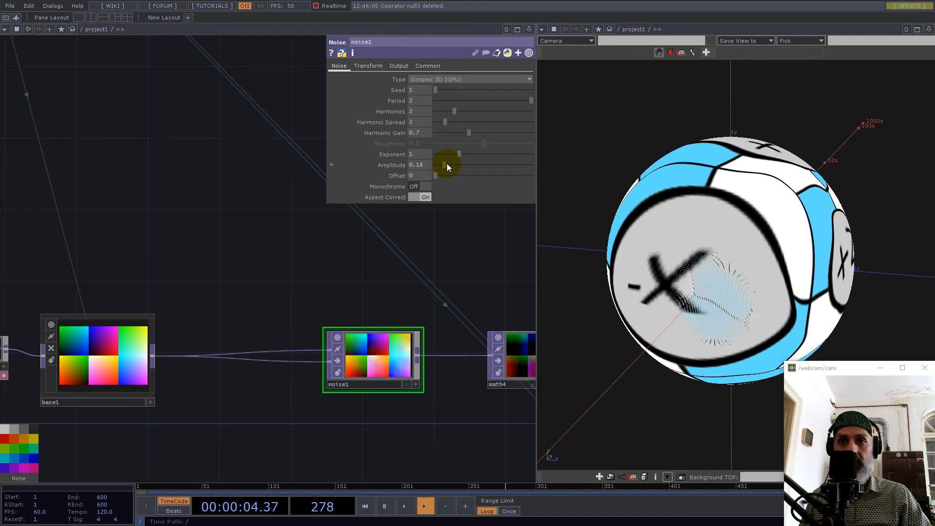
pyautogui.moveTo(710, 213); pyautogui.dragTo(934, 195)
pyautogui.moveTo(740, 201); pyautogui.dragTo(794, 171)
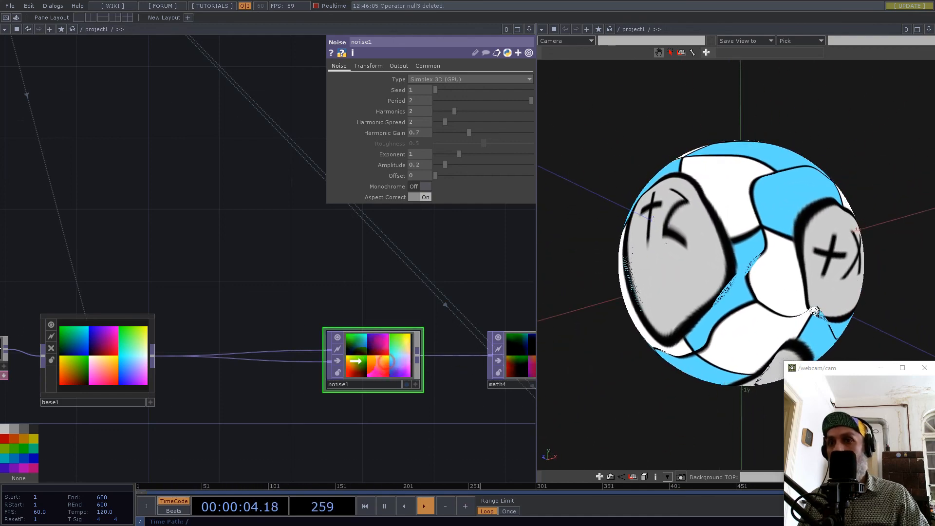
# Add the pixelate component from the palette's ImageFilters collection to the network near noise1.
pyautogui.moveTo(391, 363); pyautogui.dragTo(374, 363)
pyautogui.moveTo(237, 313); pyautogui.dragTo(342, 225)
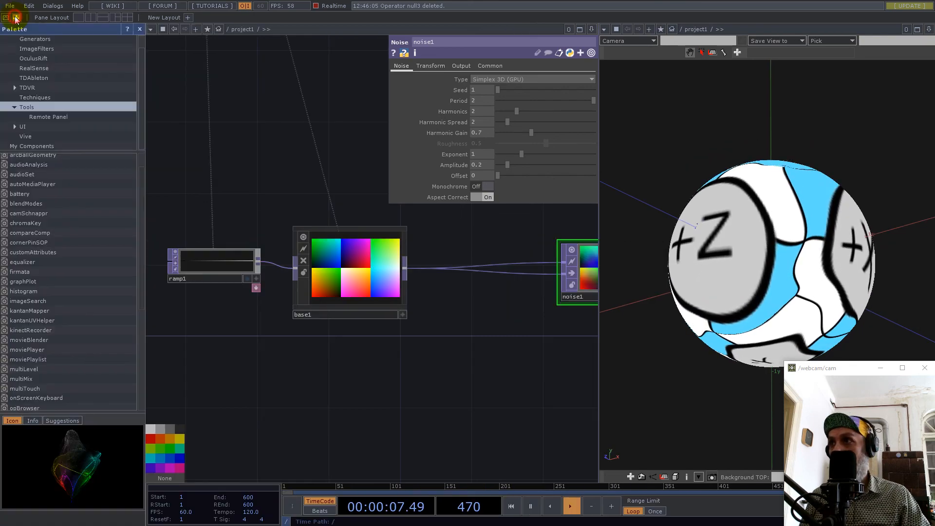
pyautogui.click(16, 17)
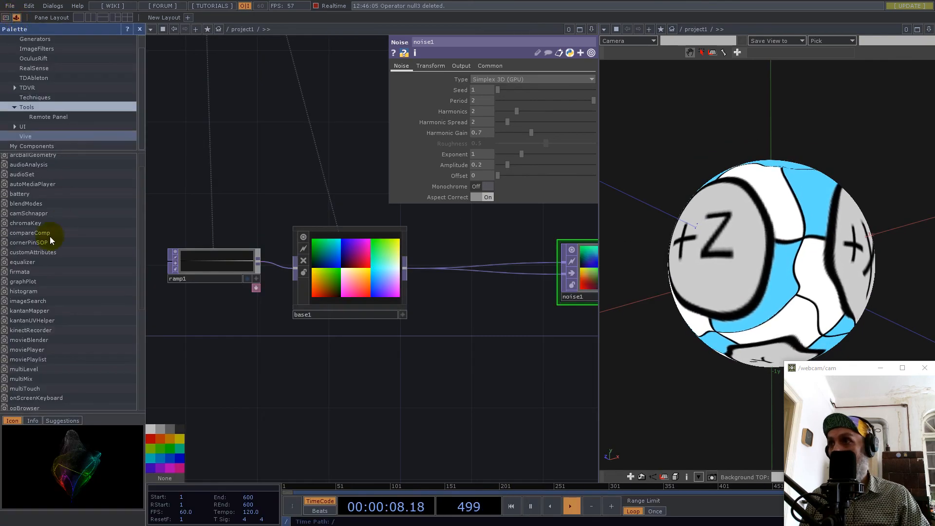
pyautogui.click(37, 49)
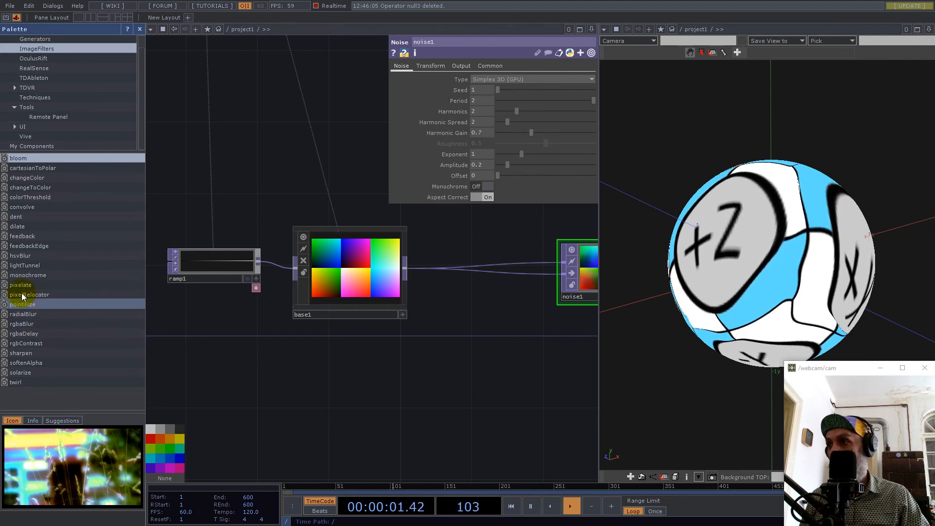
pyautogui.moveTo(22, 285); pyautogui.dragTo(465, 356)
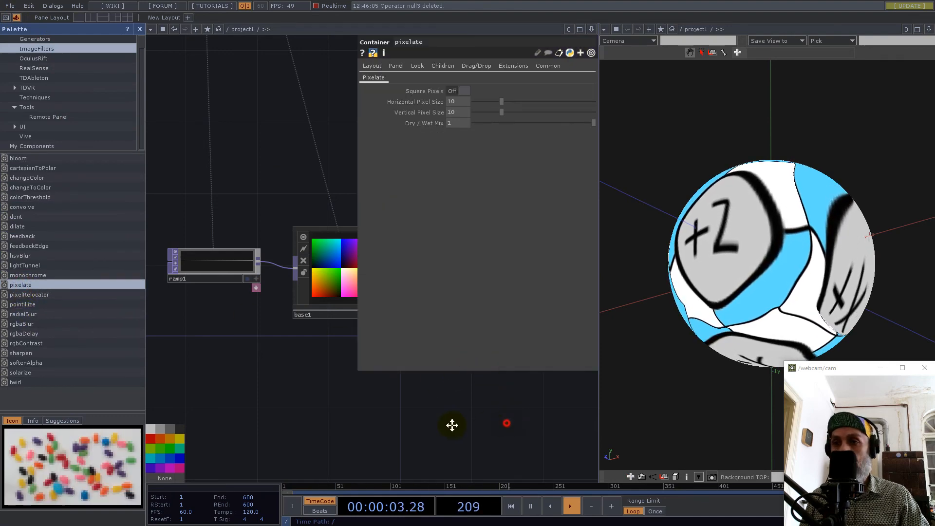
pyautogui.click(139, 29)
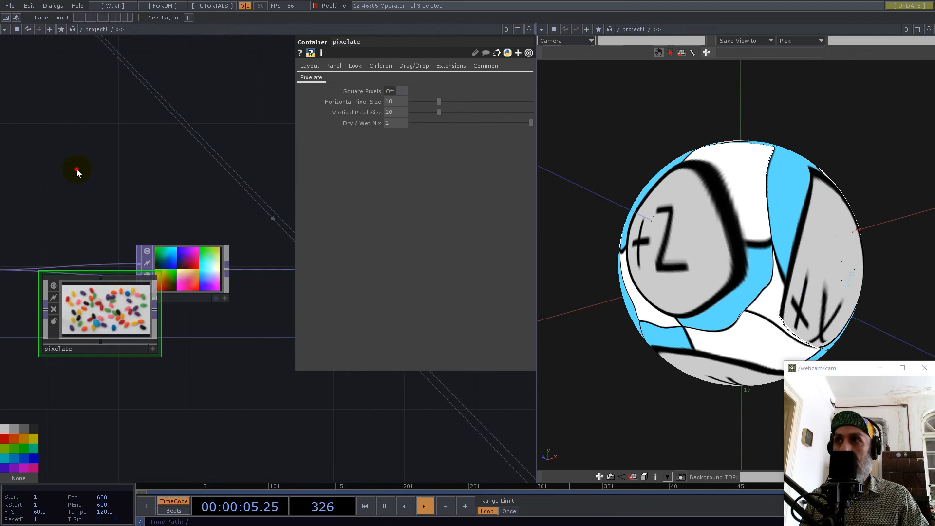
# Place pixelate below the base1–noise1 wires and route base1 through it into noise1's second input.
pyautogui.moveTo(194, 239); pyautogui.dragTo(199, 279)
pyautogui.moveTo(190, 142); pyautogui.dragTo(155, 171)
pyautogui.moveTo(42, 236)
pyautogui.mouseDown()
pyautogui.moveTo(102, 320)
pyautogui.moveTo(55, 319)
pyautogui.mouseUp()
pyautogui.moveTo(168, 314); pyautogui.dragTo(199, 242)
pyautogui.moveTo(145, 299)
pyautogui.mouseDown()
pyautogui.moveTo(181, 283)
pyautogui.moveTo(162, 299)
pyautogui.mouseUp()
pyautogui.moveTo(250, 220); pyautogui.dragTo(286, 202)
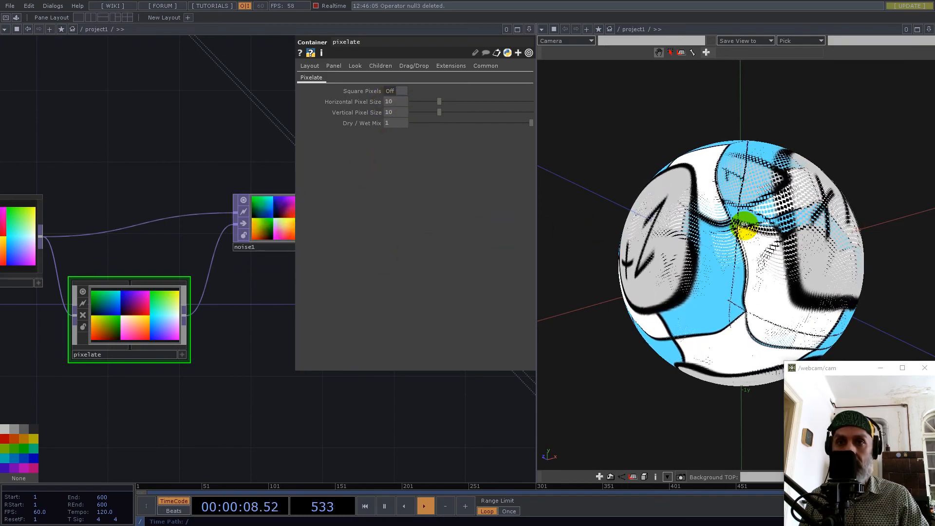
# Check the resolution at null1, set pixelate's horizontal and vertical pixel size to 128, and inspect the blocky sphere.
pyautogui.moveTo(126, 115); pyautogui.dragTo(225, 250)
pyautogui.scroll(-5, 227, 250)
pyautogui.scroll(5, 148, 138)
pyautogui.scroll(3, 166, 127)
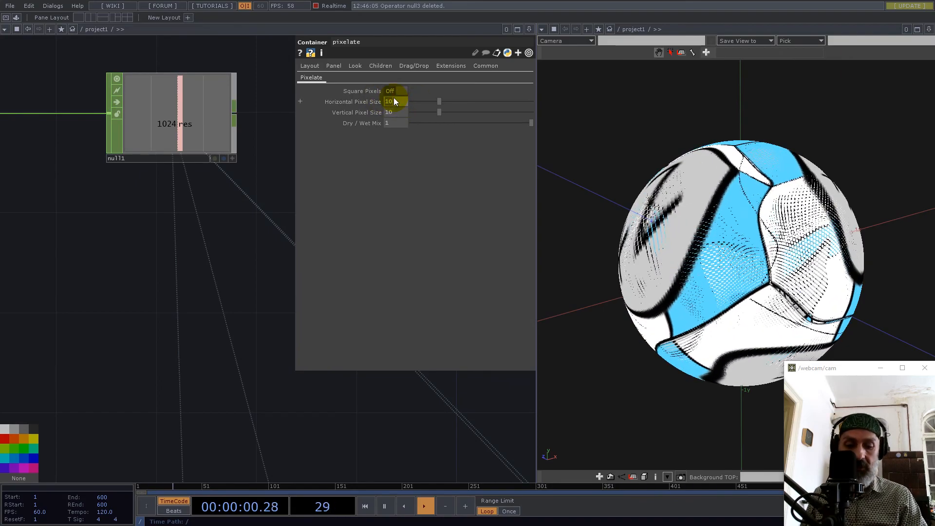
pyautogui.write('2')
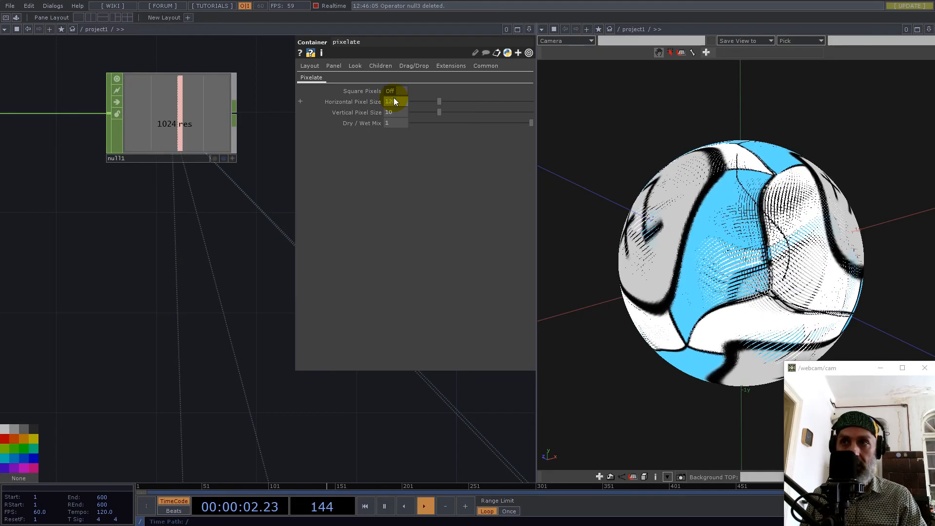
pyautogui.press('Tab')
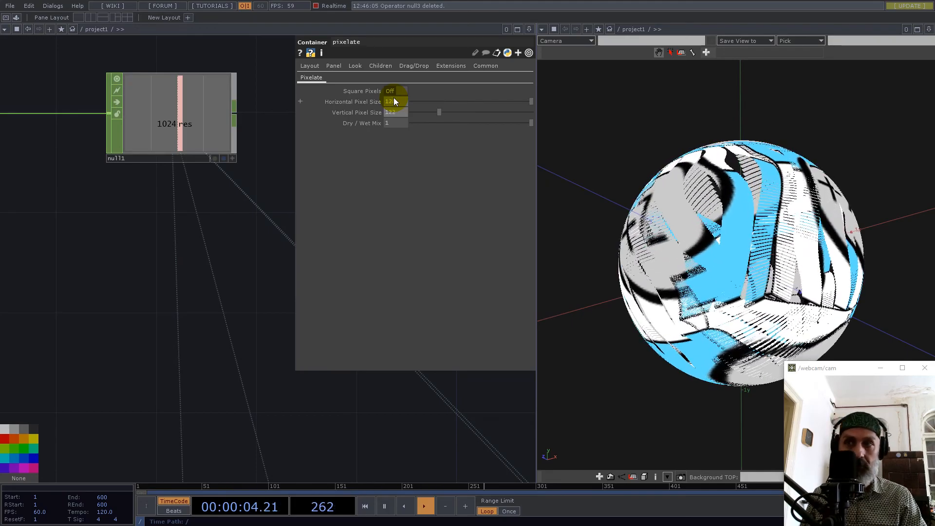
pyautogui.write('122')
pyautogui.press('BackSpace')
pyautogui.write('8')
pyautogui.press('Return')
pyautogui.moveTo(750, 229); pyautogui.dragTo(925, 284)
pyautogui.scroll(5, 796, 271)
pyautogui.moveTo(783, 255); pyautogui.dragTo(653, 273)
pyautogui.scroll(-3, 254, 269)
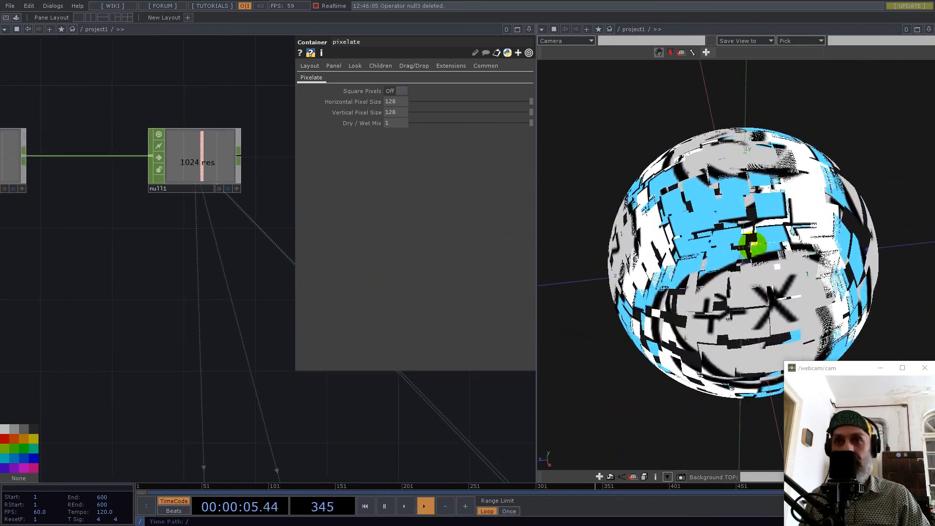
# Add a Select TOP in the empty area below the geometry operators and make it reference null2.
pyautogui.scroll(-6, 272, 296)
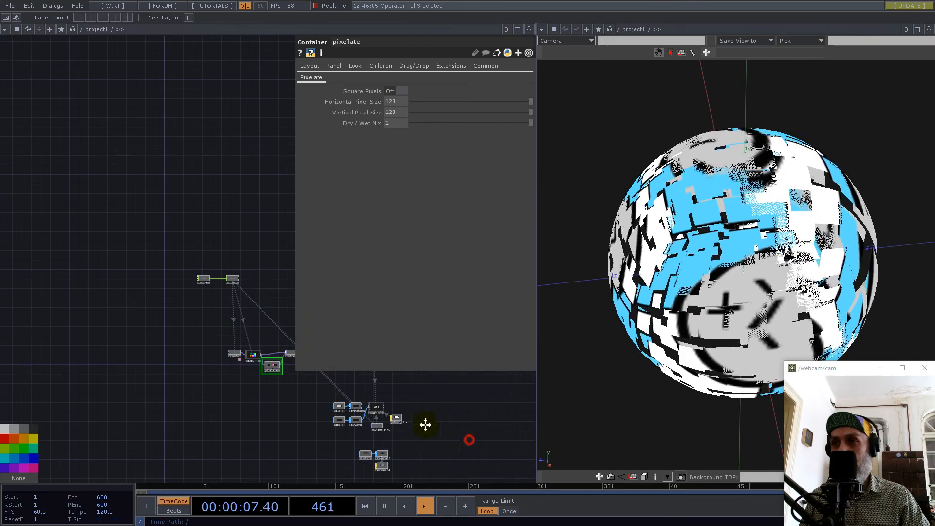
pyautogui.moveTo(443, 432); pyautogui.dragTo(262, 344)
pyautogui.scroll(5, 219, 366)
pyautogui.moveTo(173, 305); pyautogui.dragTo(66, 358)
pyautogui.moveTo(162, 334); pyautogui.dragTo(260, 378)
pyautogui.moveTo(260, 379); pyautogui.dragTo(236, 349, button='middle')
pyautogui.scroll(-1, 235, 349)
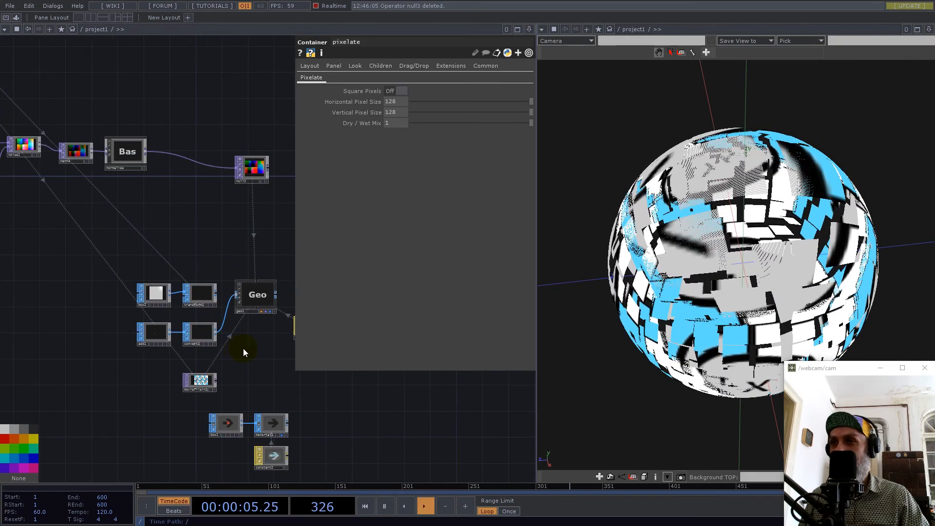
pyautogui.moveTo(248, 378); pyautogui.dragTo(240, 322)
pyautogui.scroll(-3, 271, 321)
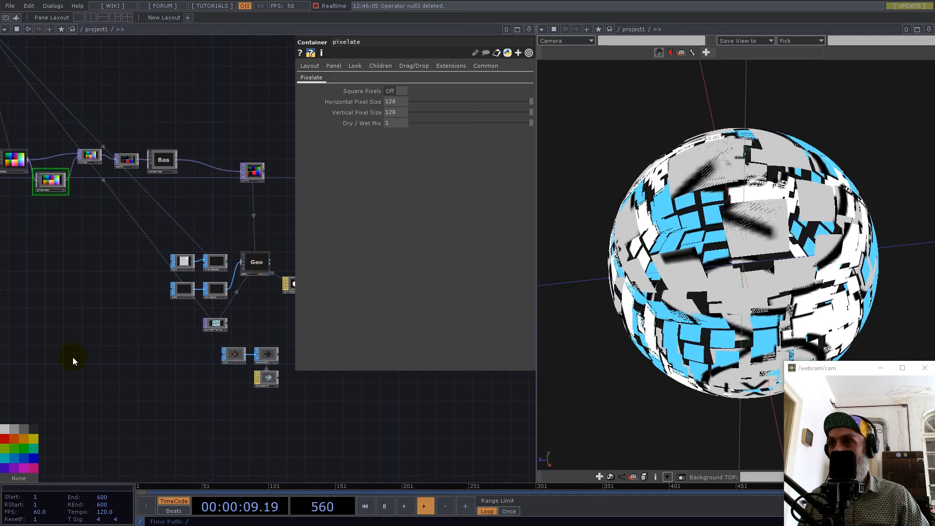
pyautogui.press('Tab')
pyautogui.write('se,')
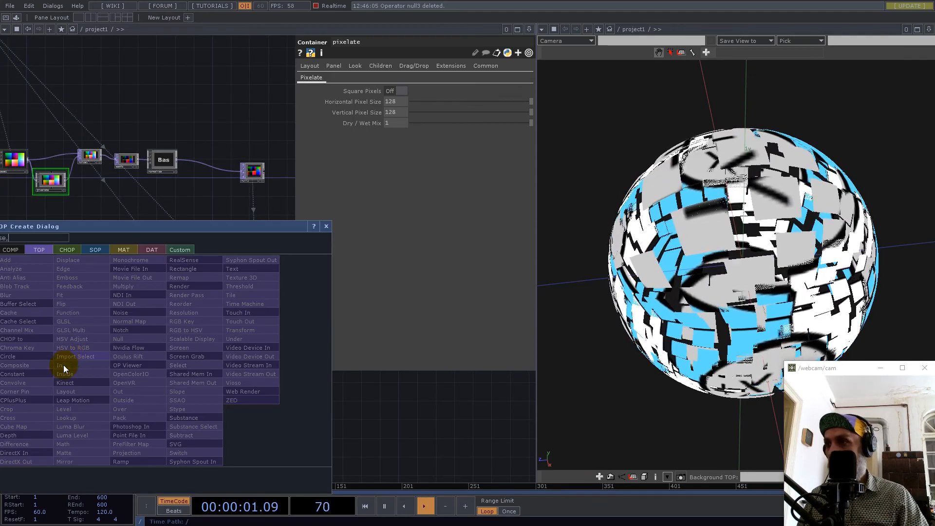
pyautogui.press('BackSpace')
pyautogui.click(174, 365)
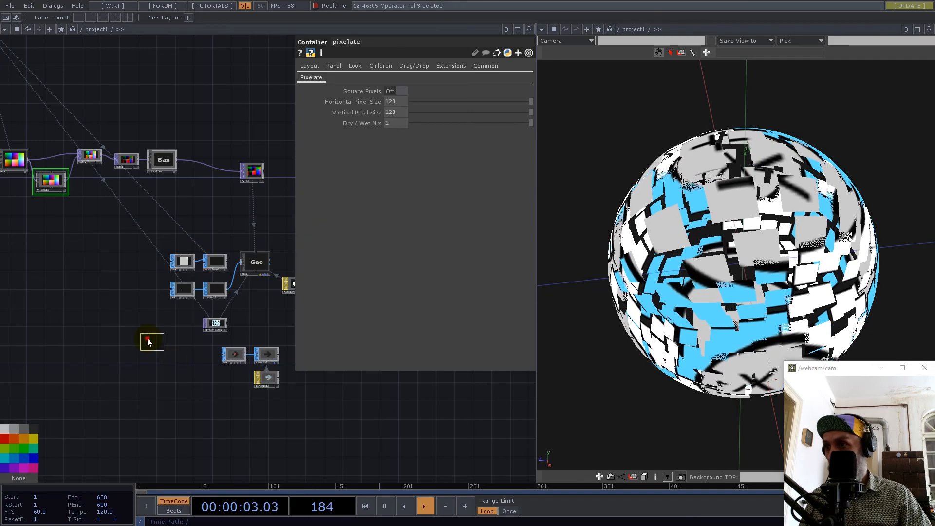
pyautogui.click(145, 335)
pyautogui.moveTo(258, 171); pyautogui.dragTo(429, 79)
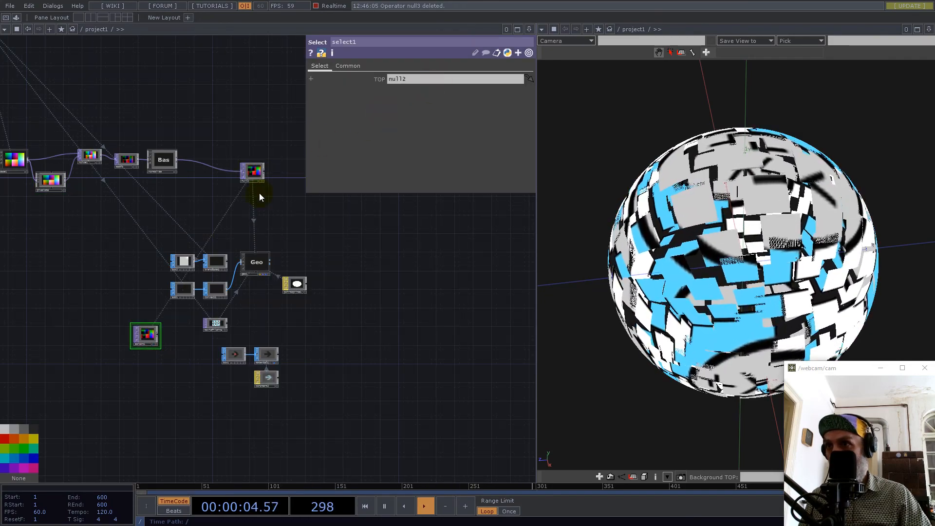
# Move select1 lower, shift the material1 and constant2 group away from it, and reduce select1's node height.
pyautogui.moveTo(146, 335); pyautogui.dragTo(137, 368)
pyautogui.moveTo(209, 345); pyautogui.dragTo(291, 393, button='right')
pyautogui.moveTo(263, 354); pyautogui.dragTo(373, 454)
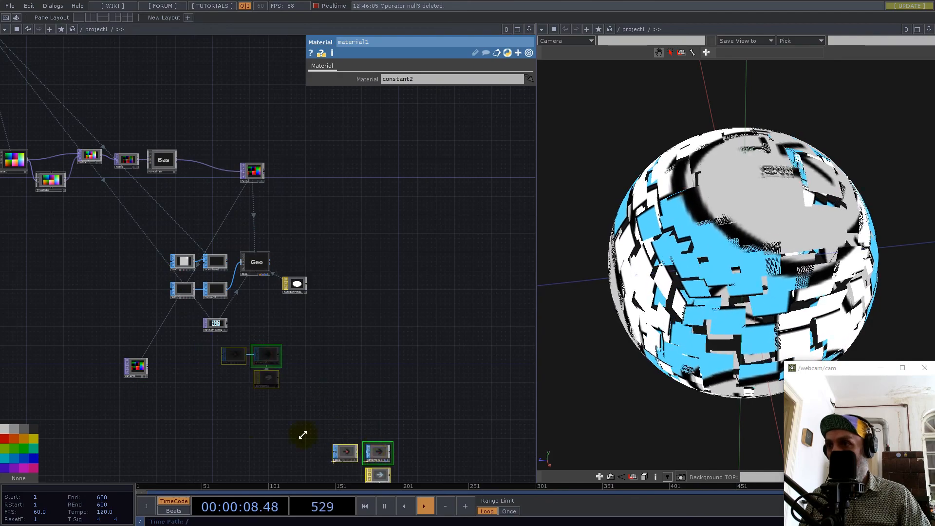
pyautogui.scroll(5, 146, 383)
pyautogui.moveTo(132, 331); pyautogui.dragTo(186, 327)
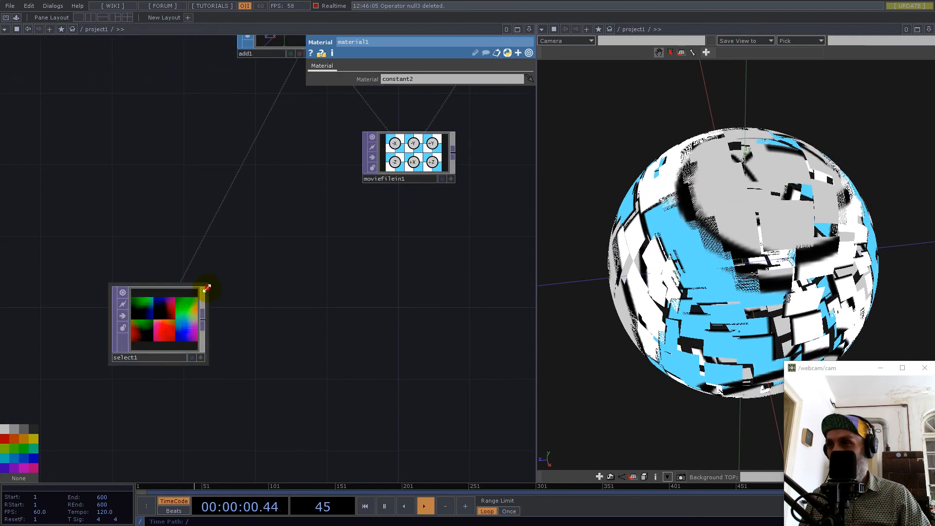
pyautogui.moveTo(202, 291); pyautogui.dragTo(203, 308)
pyautogui.moveTo(715, 286); pyautogui.dragTo(742, 232)
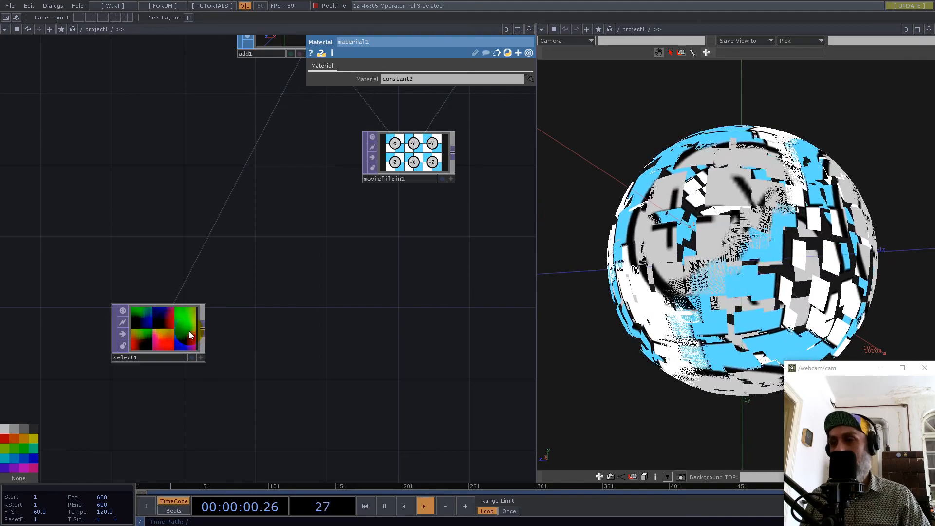
# Duplicate the normalise component, place the copy beside select1, and wire select1 into it.
pyautogui.scroll(-4, 190, 334)
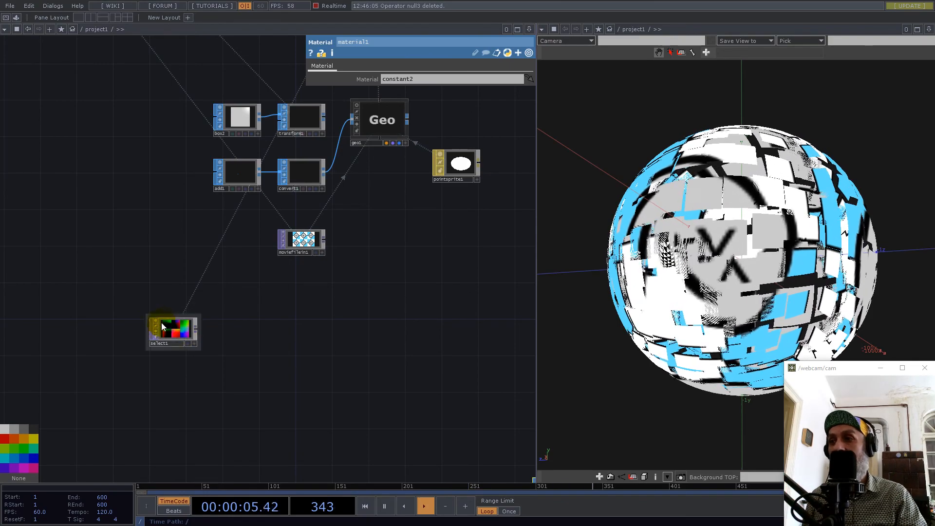
pyautogui.scroll(5, 190, 331)
pyautogui.scroll(-3, 200, 368)
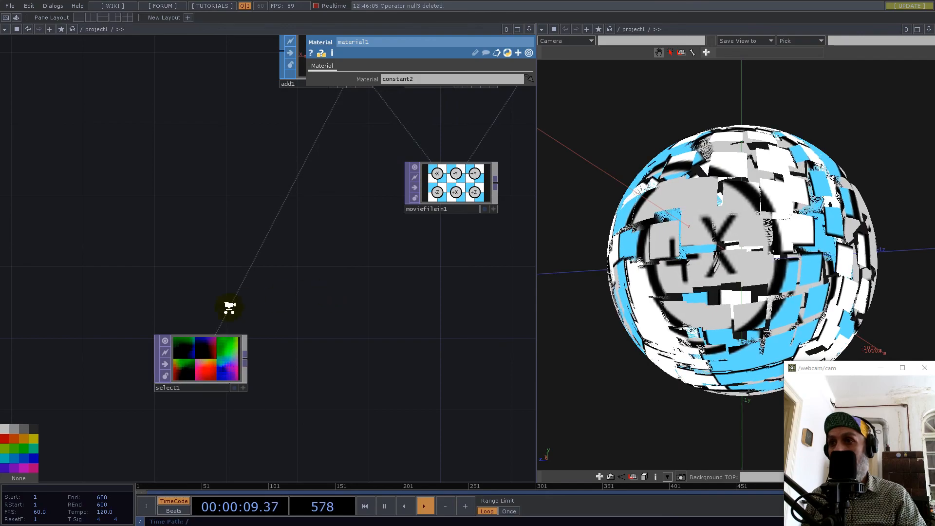
pyautogui.scroll(-4, 230, 308)
pyautogui.click(238, 110)
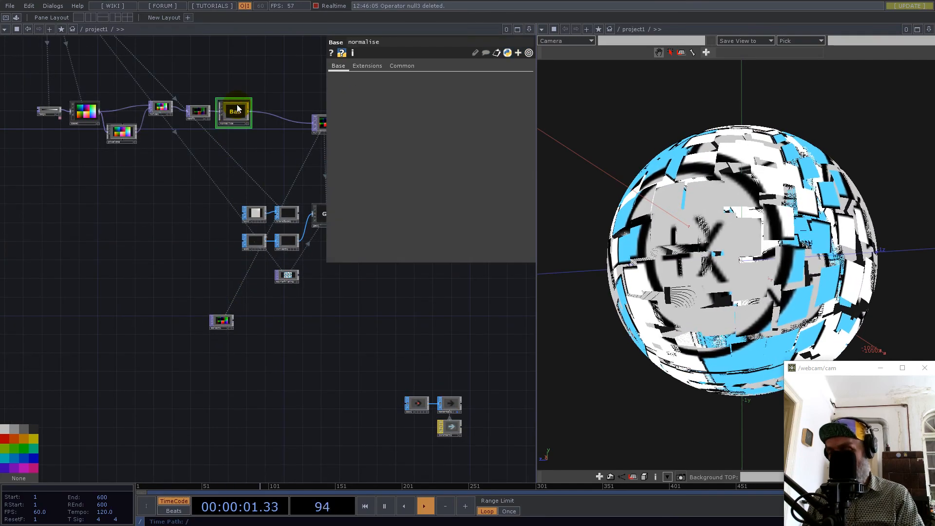
pyautogui.hotkey('ctrl', 'c')
pyautogui.hotkey('ctrl', 'v')
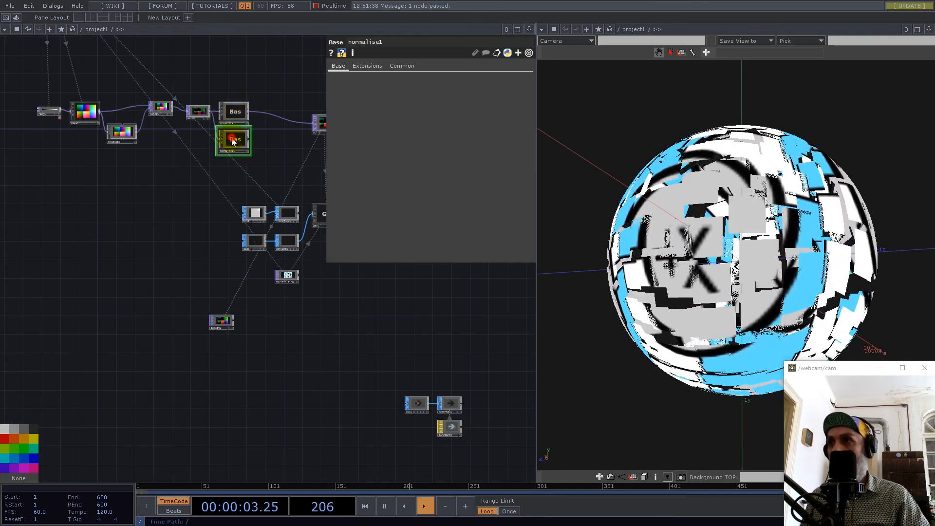
pyautogui.click(257, 342)
pyautogui.scroll(4, 234, 321)
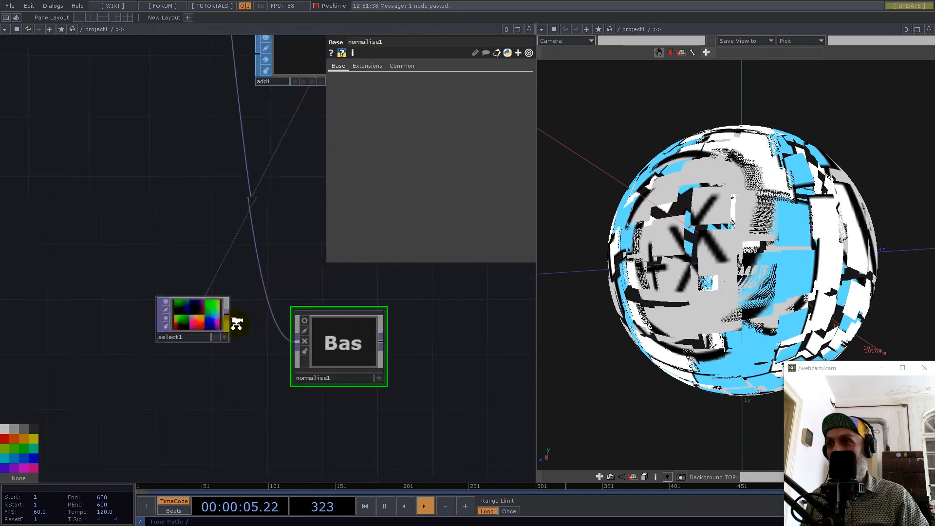
pyautogui.moveTo(226, 313); pyautogui.dragTo(290, 337)
pyautogui.moveTo(292, 254); pyautogui.dragTo(211, 248)
# Append a Null TOP to the output of normalise1.
pyautogui.rightClick(345, 340)
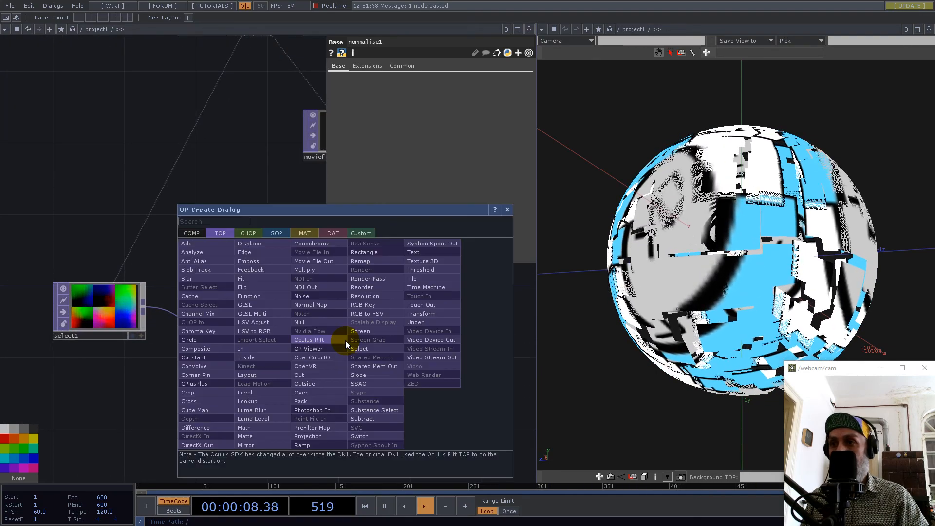
pyautogui.click(308, 324)
pyautogui.click(450, 331)
pyautogui.scroll(-3, 325, 374)
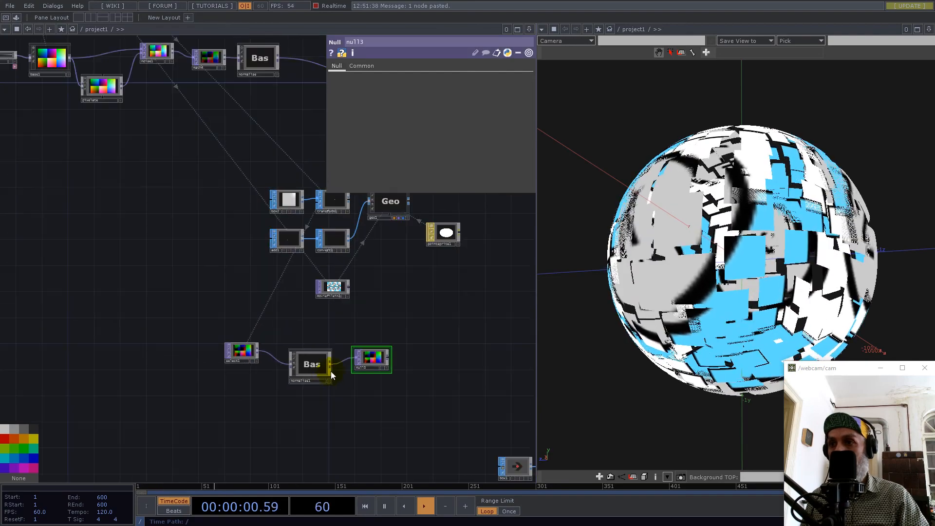
pyautogui.scroll(5, 292, 365)
pyautogui.scroll(-6, 275, 325)
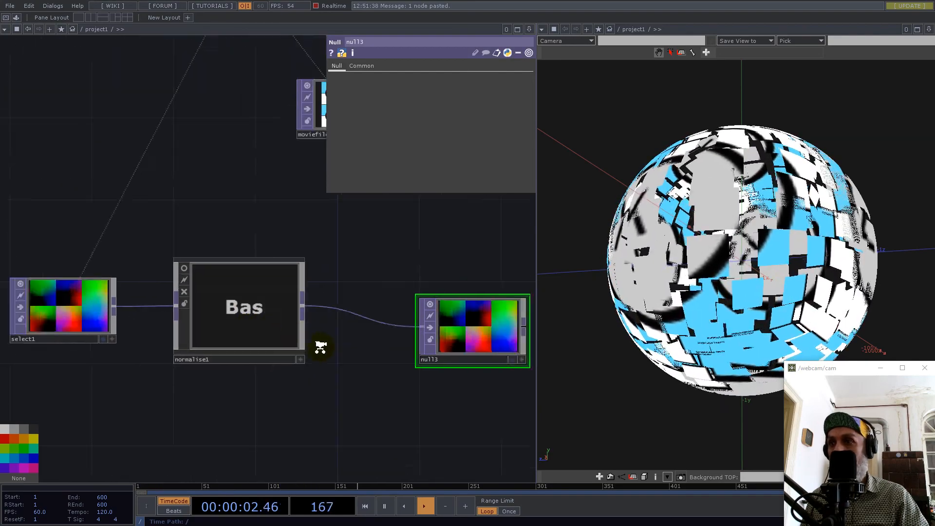
# Move ramp1, base1, pixelate and noise1 as a group farther from math4 to open up space.
pyautogui.moveTo(347, 285); pyautogui.dragTo(375, 320)
pyautogui.moveTo(196, 207); pyautogui.dragTo(235, 277)
pyautogui.moveTo(39, 162); pyautogui.dragTo(220, 264, button='right')
pyautogui.moveTo(213, 202); pyautogui.dragTo(148, 206)
pyautogui.moveTo(804, 208); pyautogui.dragTo(792, 186)
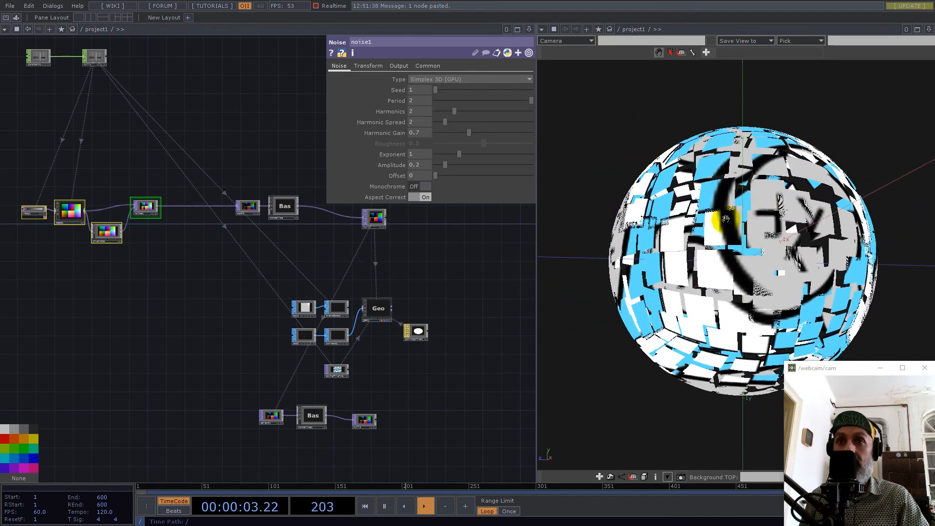
# Select ramp1 and base1 together and move them farther from pixelate and noise1.
pyautogui.scroll(3, 170, 210)
pyautogui.moveTo(168, 244); pyautogui.dragTo(428, 293)
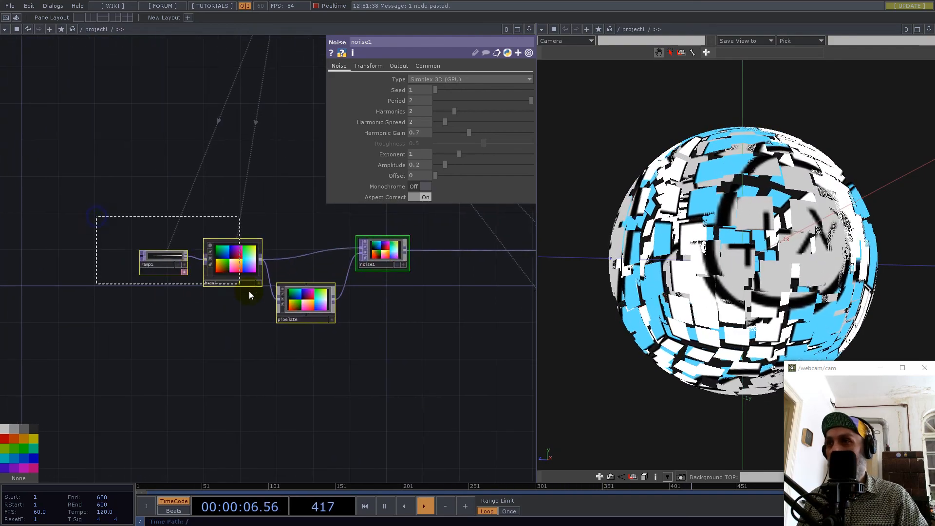
pyautogui.moveTo(249, 290); pyautogui.dragTo(251, 293, button='right')
pyautogui.moveTo(242, 262); pyautogui.dragTo(114, 262)
# Insert a Null TOP on base1's output ahead of noise1 and pixelate, and space it out from base1.
pyautogui.rightClick(201, 258)
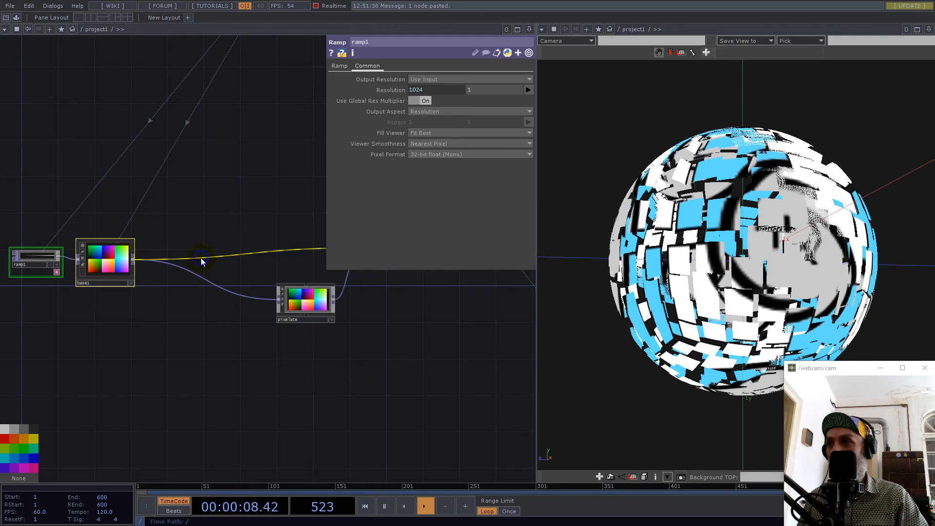
pyautogui.click(212, 246)
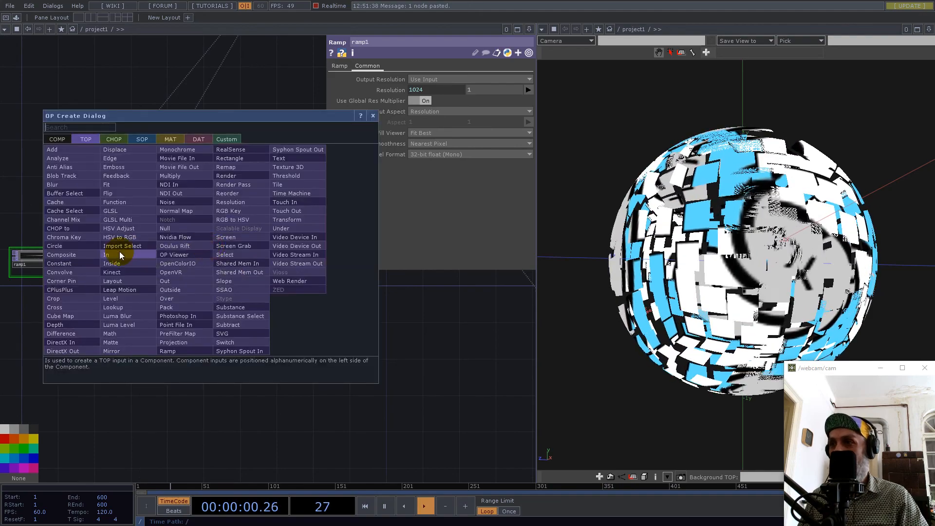
pyautogui.write('nulk')
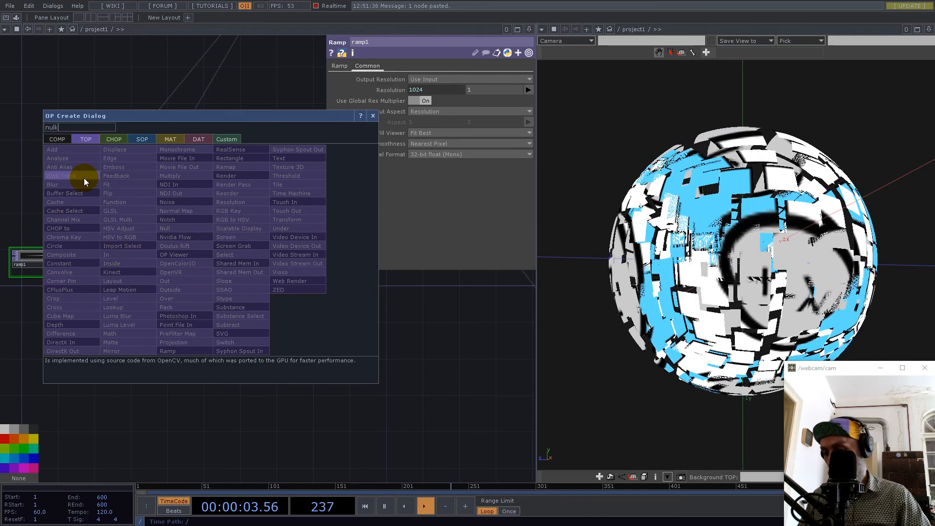
pyautogui.click(168, 227)
pyautogui.click(168, 263)
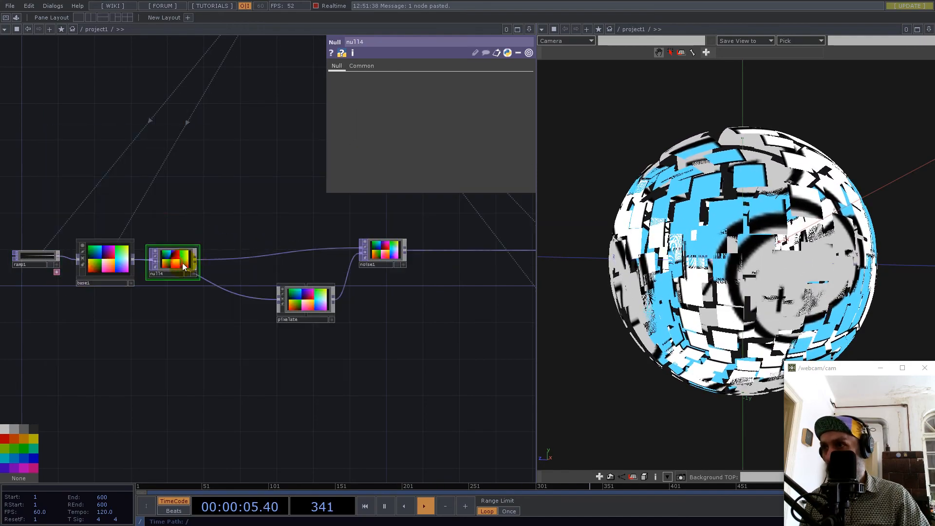
pyautogui.moveTo(154, 255); pyautogui.dragTo(182, 255)
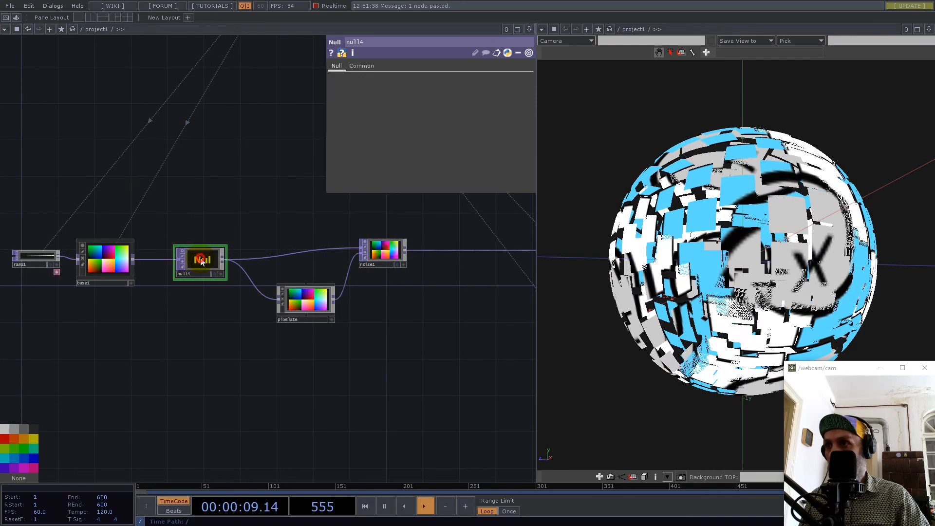
# Set select1's source TOP to null4.
pyautogui.moveTo(227, 363); pyautogui.dragTo(163, 186)
pyautogui.scroll(-3, 163, 196)
pyautogui.scroll(-3, 163, 196)
pyautogui.scroll(3, 257, 247)
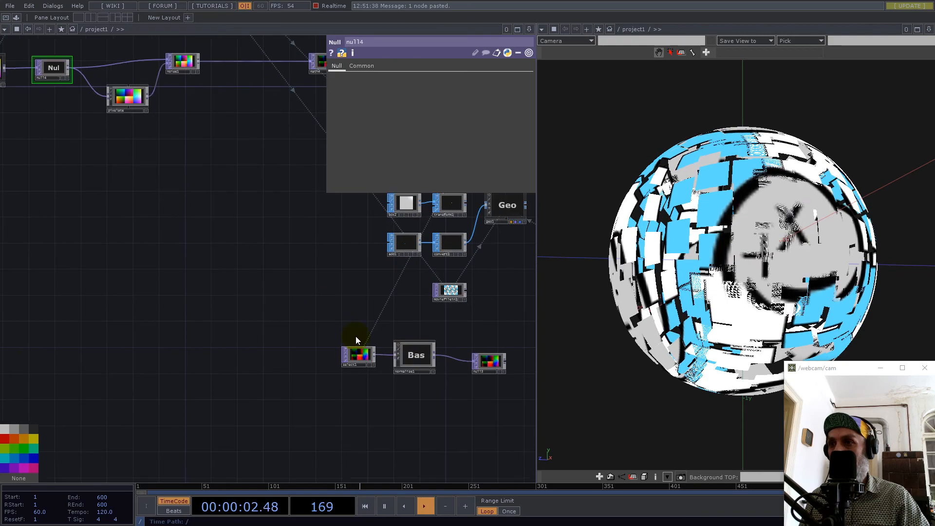
pyautogui.click(364, 353)
pyautogui.moveTo(197, 221); pyautogui.dragTo(215, 295)
pyautogui.moveTo(75, 148); pyautogui.dragTo(418, 79)
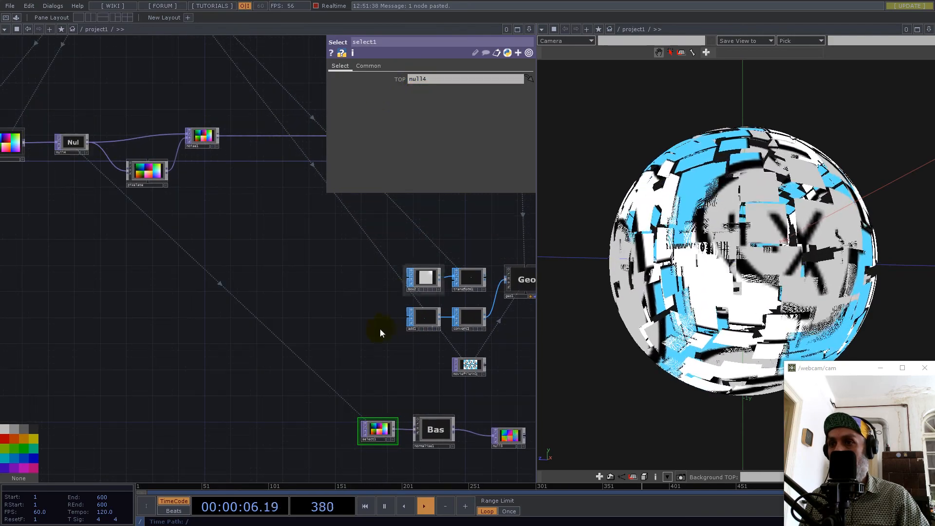
# Assign null3 as geo1's instance Color OP, with r, g and b driving the colour channels.
pyautogui.moveTo(365, 330); pyautogui.dragTo(200, 260)
pyautogui.scroll(7, 342, 347)
pyautogui.moveTo(341, 317); pyautogui.dragTo(267, 301)
pyautogui.scroll(-7, 202, 300)
pyautogui.click(280, 216)
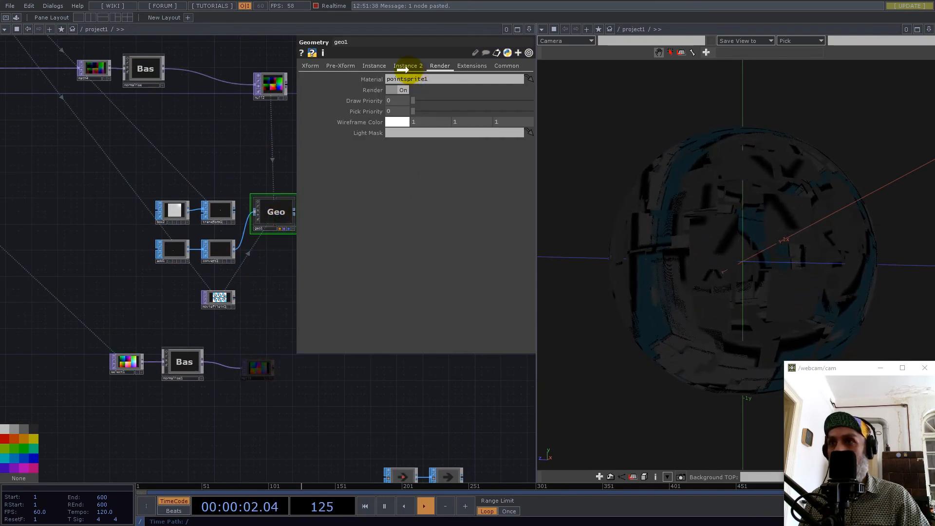
pyautogui.click(406, 67)
pyautogui.moveTo(390, 266); pyautogui.dragTo(390, 265)
# Examine the coloured sphere from several angles and look over the node network that feeds it.
pyautogui.moveTo(783, 217); pyautogui.dragTo(784, 273)
pyautogui.scroll(-6, 177, 340)
pyautogui.scroll(4, 108, 218)
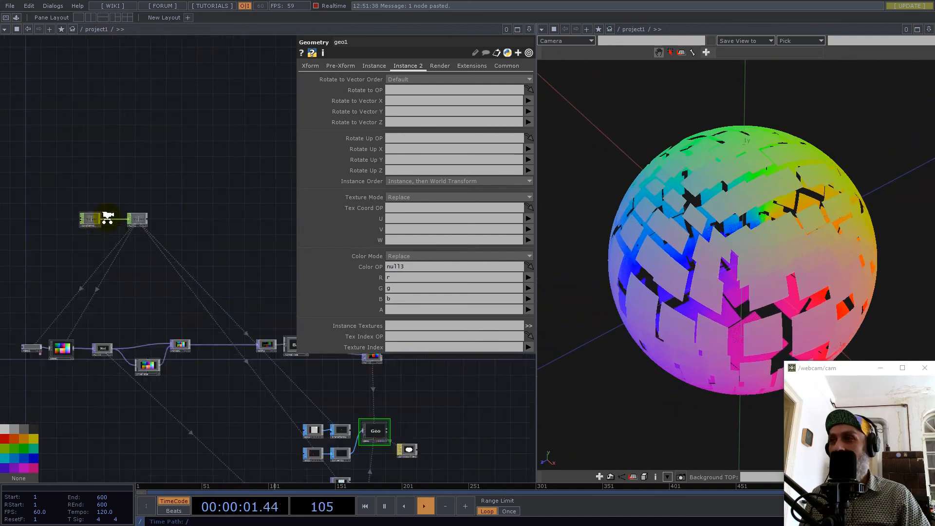
pyautogui.scroll(3, 108, 218)
pyautogui.moveTo(729, 252); pyautogui.dragTo(781, 208)
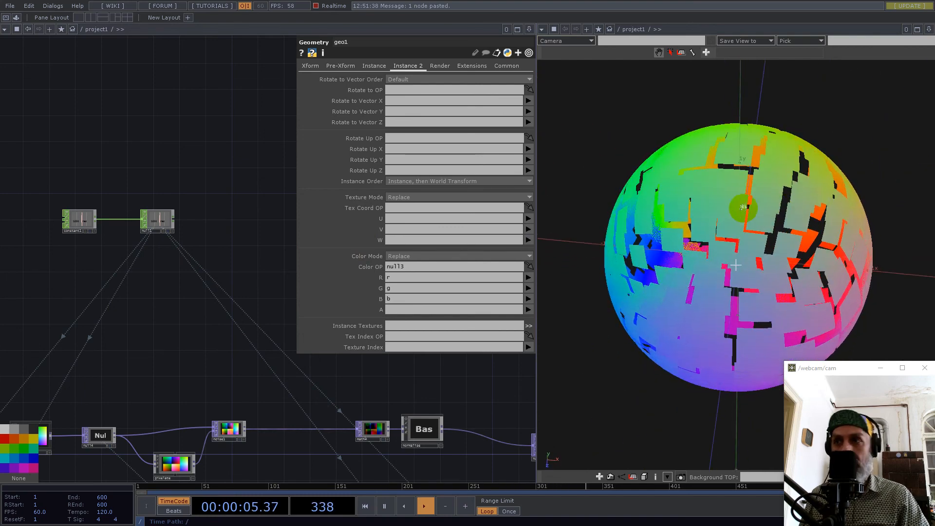
pyautogui.moveTo(180, 325); pyautogui.dragTo(75, 215)
pyautogui.scroll(-6, 173, 240)
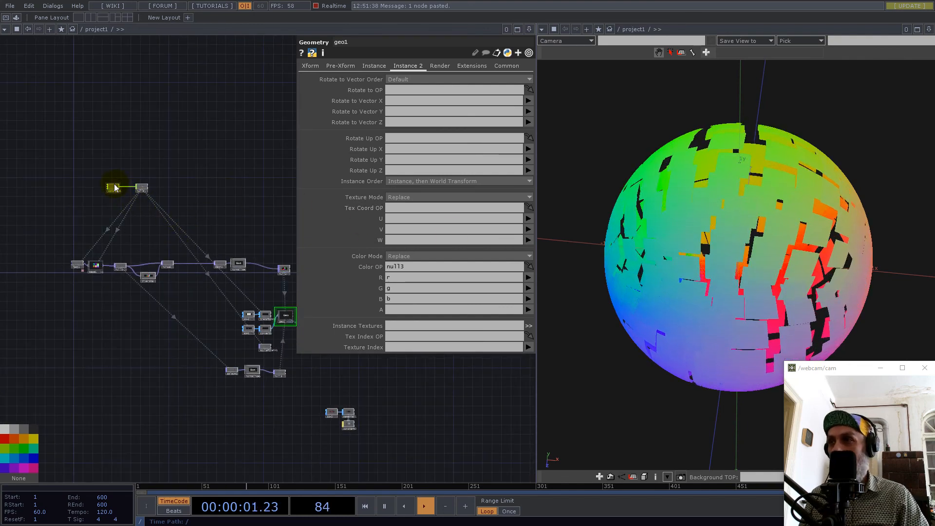
pyautogui.scroll(4, 234, 290)
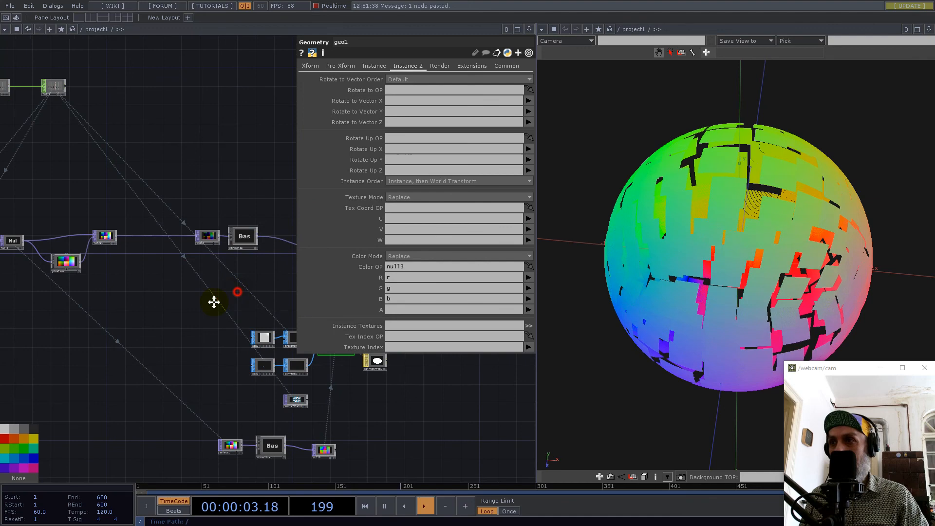
pyautogui.moveTo(213, 302); pyautogui.dragTo(211, 341)
pyautogui.click(209, 304)
pyautogui.moveTo(171, 237); pyautogui.dragTo(324, 294)
# Review the pixelate component's parameters and inspect the sphere close up from different sides.
pyautogui.click(188, 388)
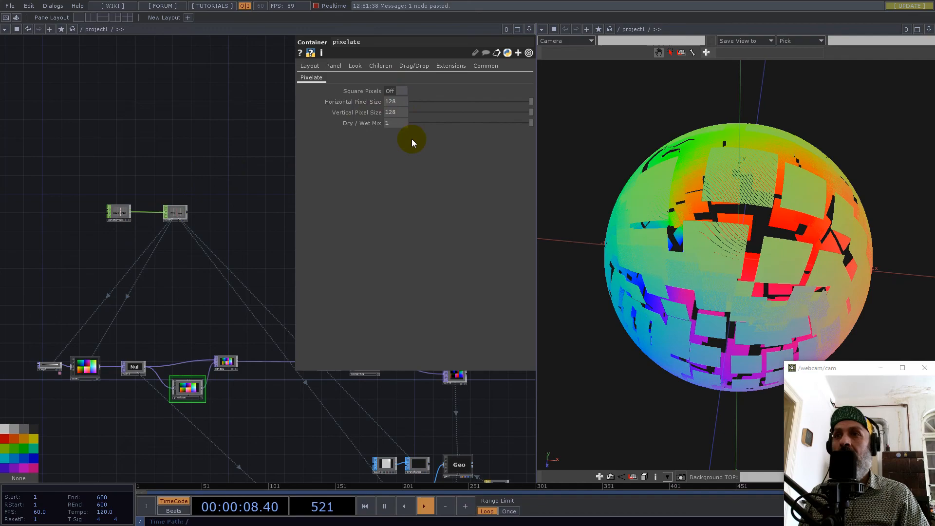
pyautogui.moveTo(247, 296); pyautogui.dragTo(194, 242)
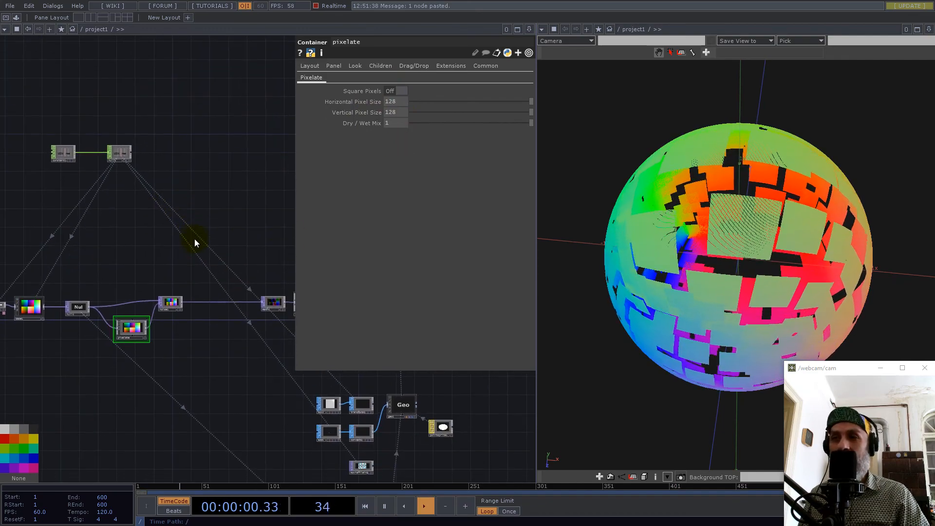
pyautogui.scroll(2, 793, 280)
pyautogui.scroll(1, 793, 279)
pyautogui.moveTo(793, 279); pyautogui.dragTo(782, 229)
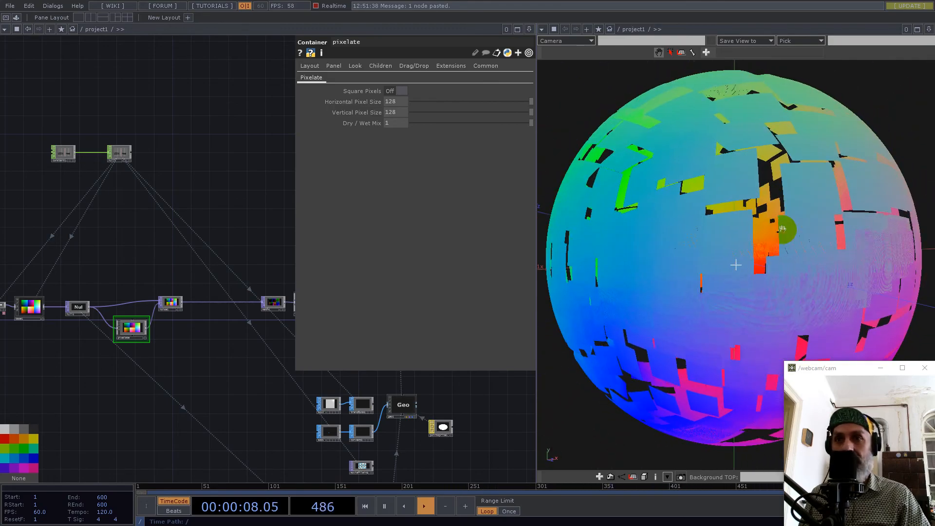
pyautogui.moveTo(199, 357); pyautogui.dragTo(90, 382)
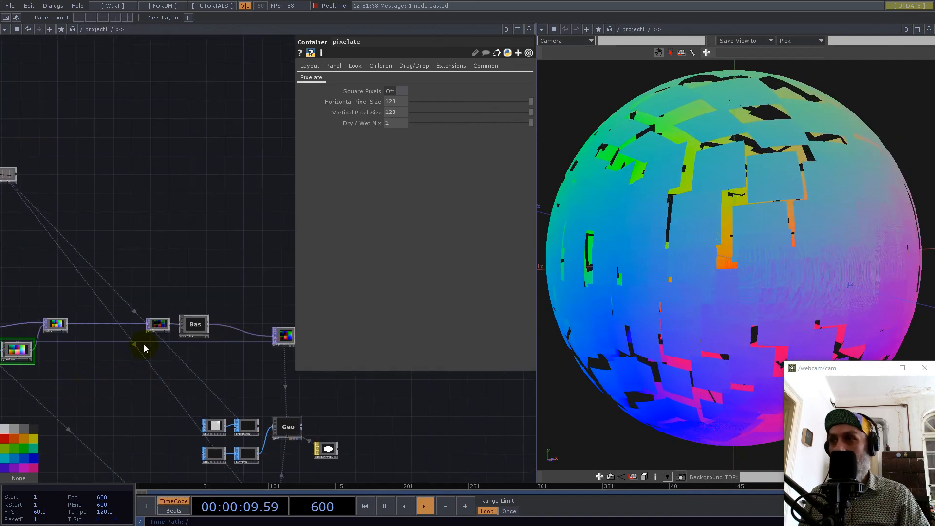
pyautogui.moveTo(618, 217); pyautogui.dragTo(755, 248)
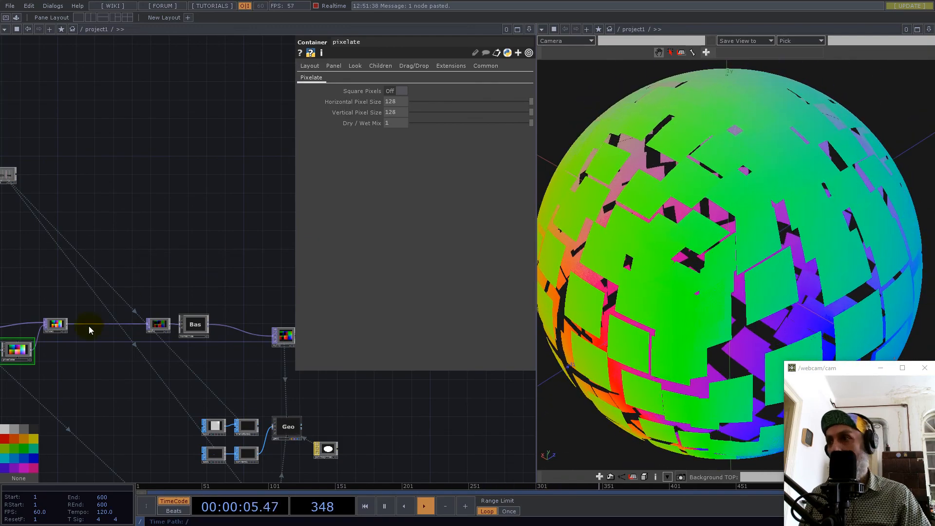
# Insert a Function TOP on the connection between noise1 and math4.
pyautogui.scroll(5, 64, 324)
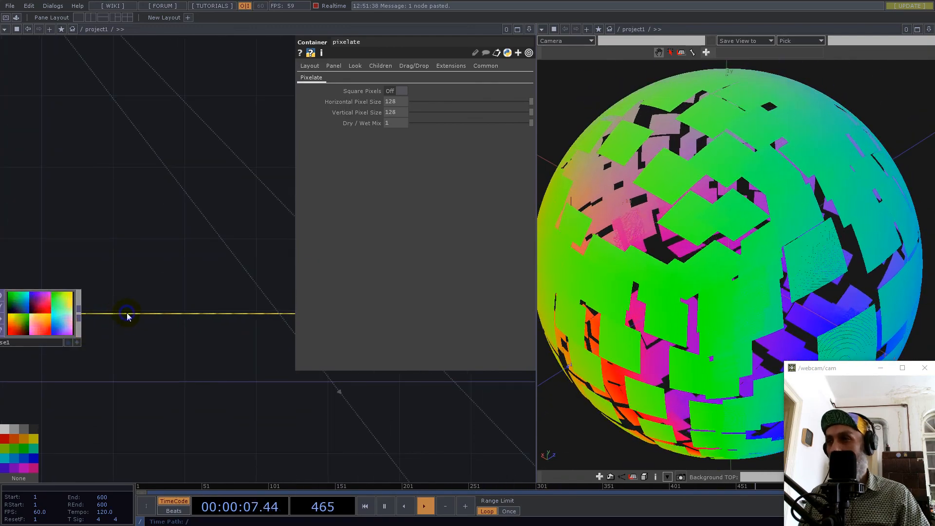
pyautogui.rightClick(127, 314)
pyautogui.click(143, 303)
pyautogui.write('fu')
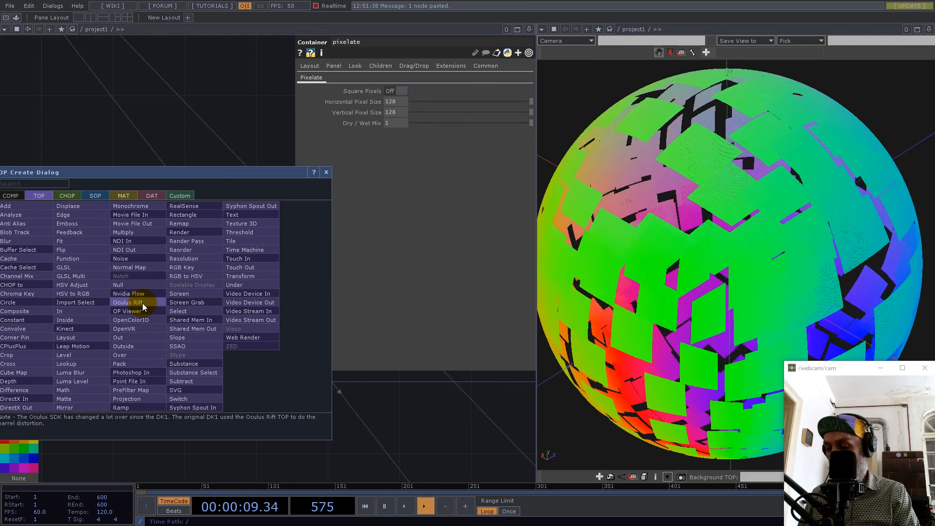
pyautogui.click(75, 259)
pyautogui.click(191, 327)
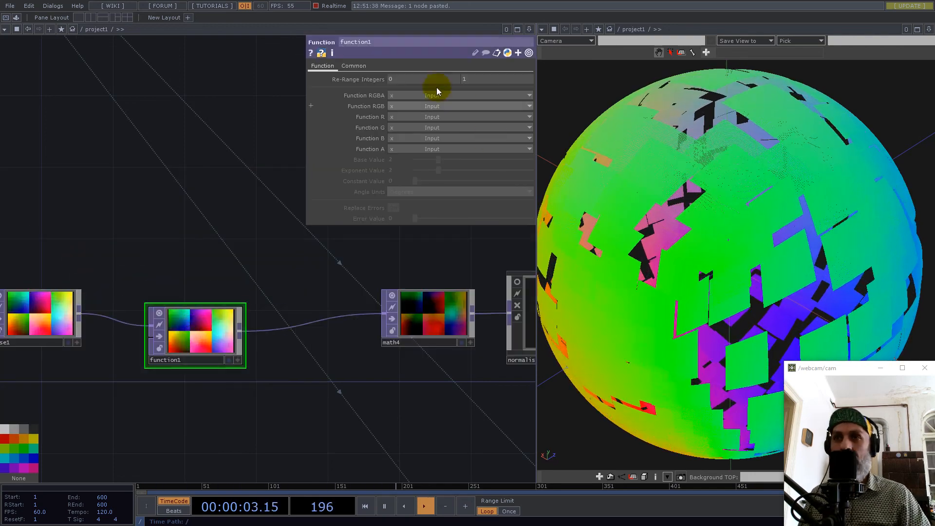
# Set function1's RGB function to pow(x) Input1 ^ Exponent, try several exponents and settle on 3.18.
pyautogui.click(413, 106)
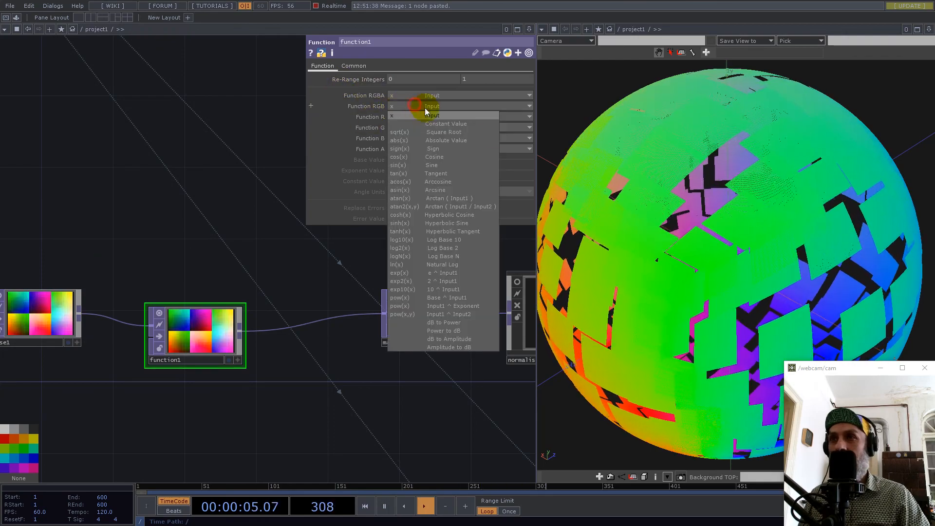
pyautogui.click(469, 307)
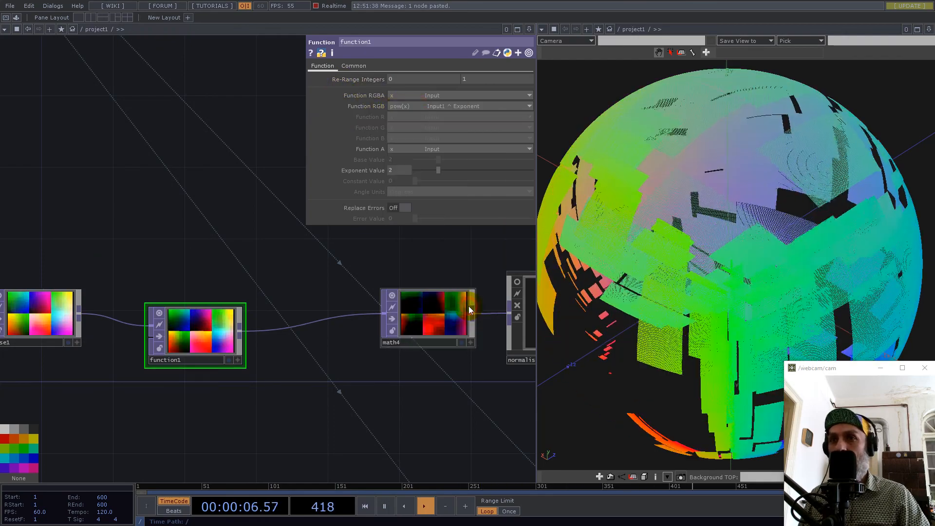
pyautogui.moveTo(439, 171)
pyautogui.mouseDown()
pyautogui.moveTo(417, 171)
pyautogui.moveTo(445, 173)
pyautogui.mouseUp()
pyautogui.scroll(-1, 725, 298)
pyautogui.scroll(-3, 719, 297)
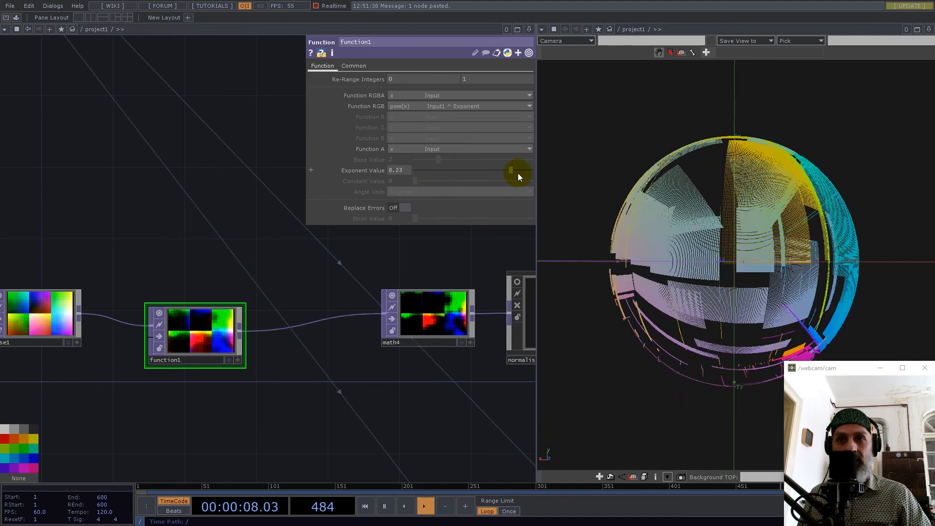
pyautogui.moveTo(485, 180); pyautogui.dragTo(456, 176)
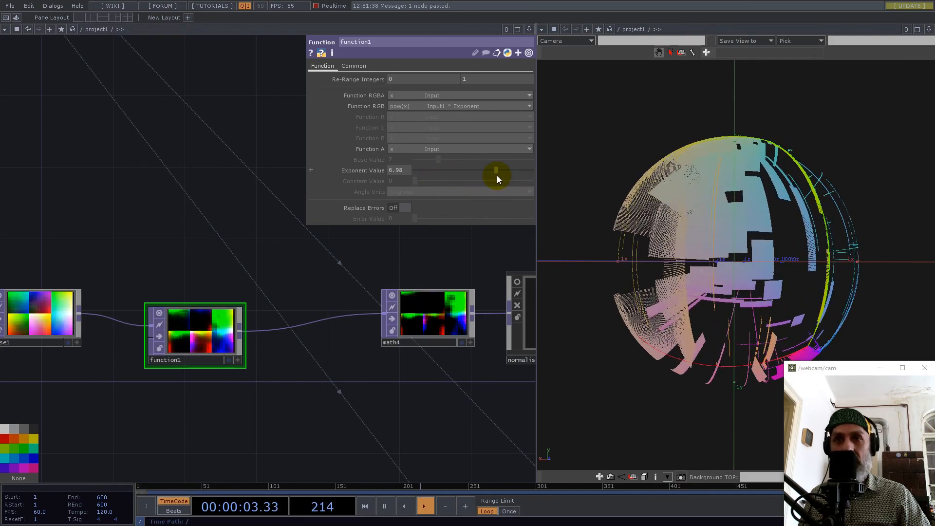
pyautogui.moveTo(491, 176); pyautogui.dragTo(507, 174)
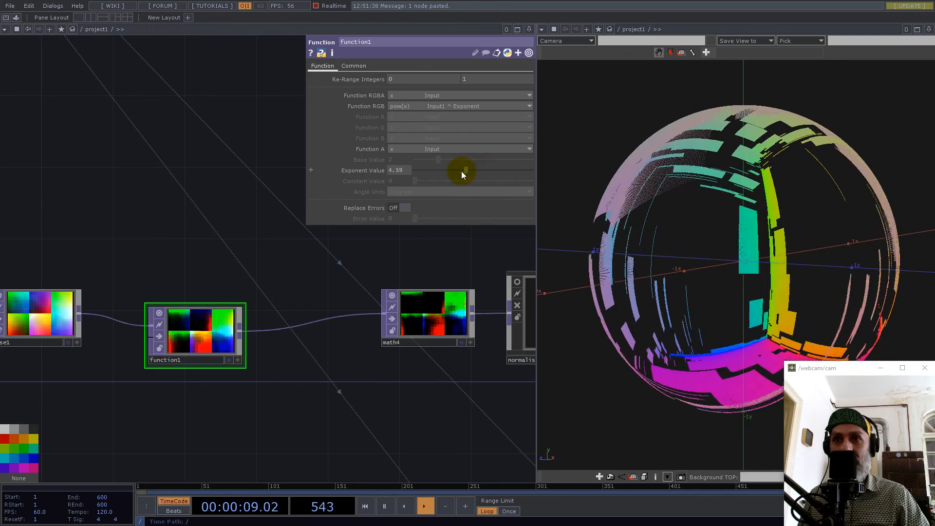
pyautogui.moveTo(453, 171); pyautogui.dragTo(454, 171)
pyautogui.moveTo(691, 244); pyautogui.dragTo(720, 255)
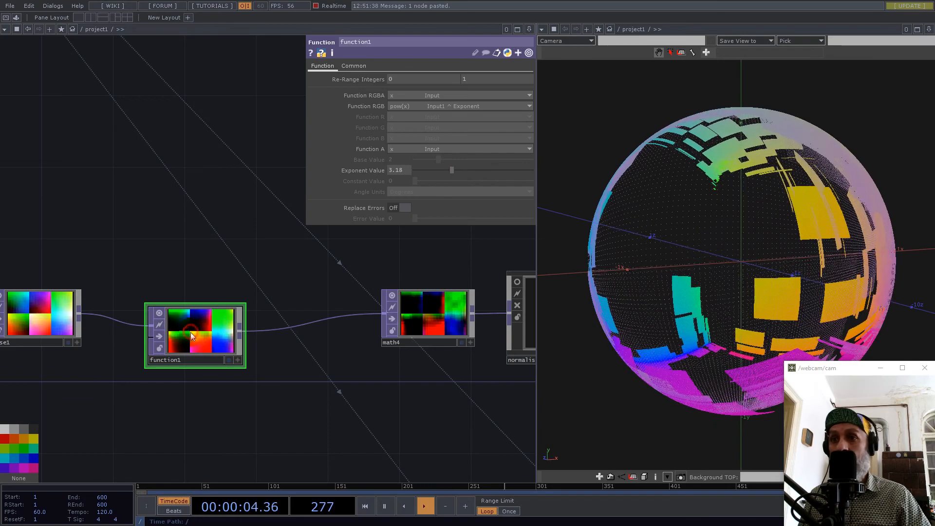
# Select math4 and normalise together and shift them slightly away from function1.
pyautogui.moveTo(287, 400); pyautogui.dragTo(122, 390)
pyautogui.scroll(-4, 121, 391)
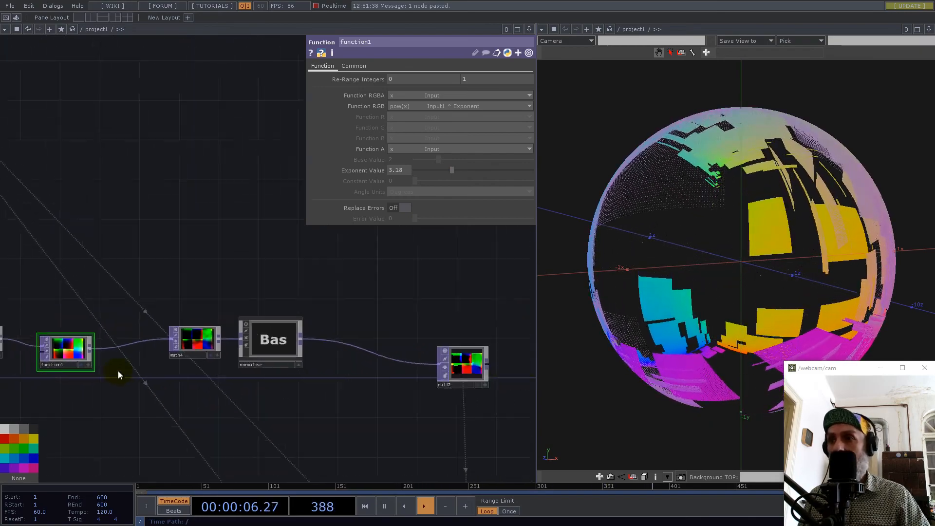
pyautogui.moveTo(289, 385); pyautogui.dragTo(491, 356)
pyautogui.scroll(-3, 399, 353)
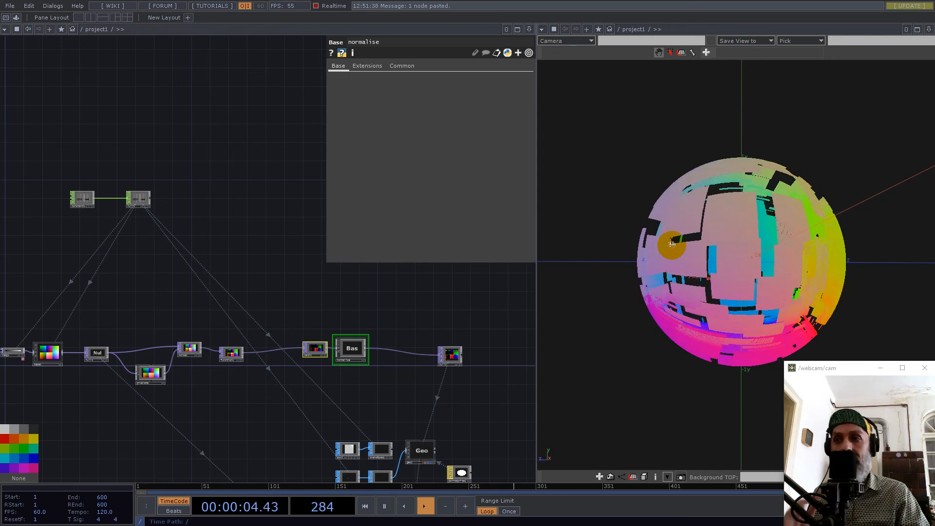
# Branch a Noise TOP off normalise's output and feed normalise into its second input as well.
pyautogui.scroll(10, 386, 369)
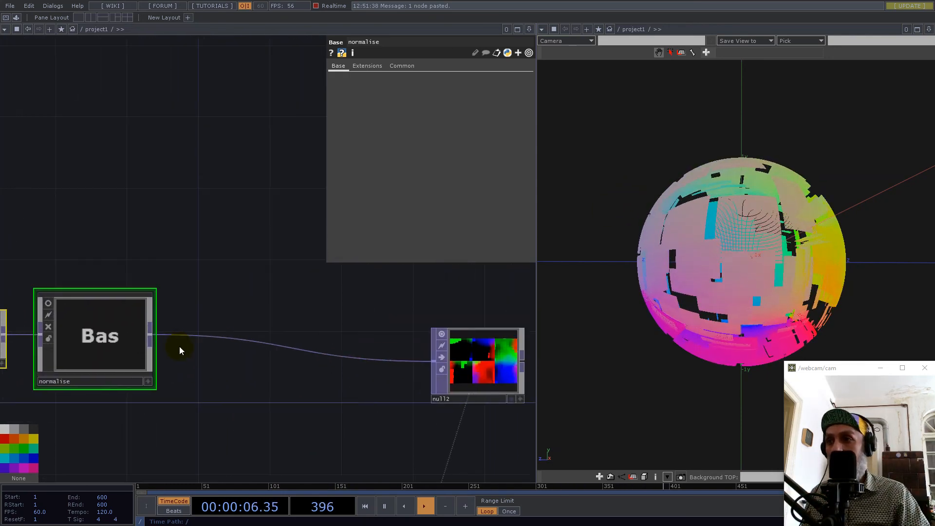
pyautogui.scroll(-5, 215, 322)
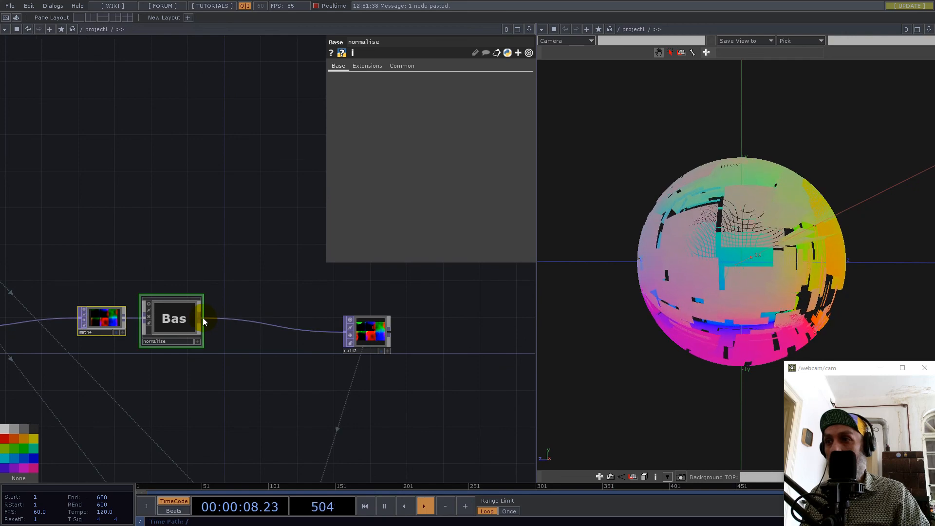
pyautogui.rightClick(202, 317)
pyautogui.write('noi')
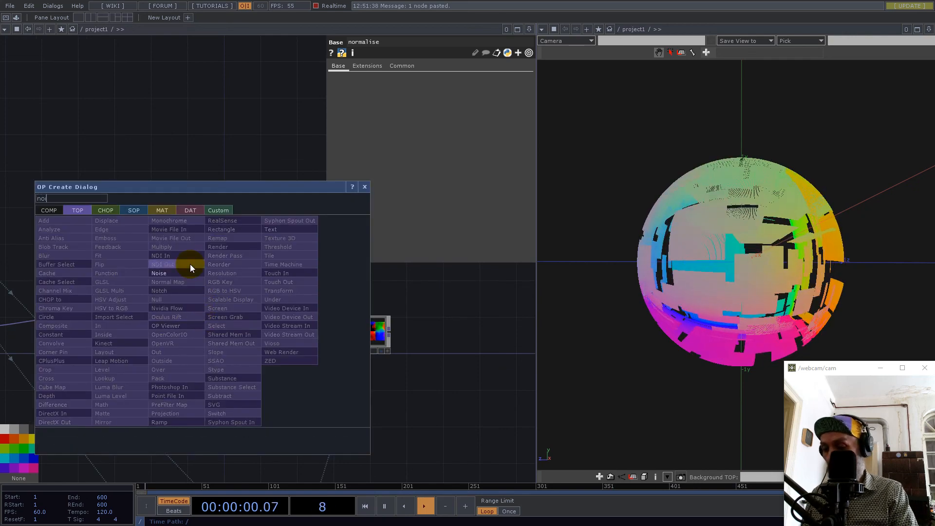
pyautogui.click(166, 275)
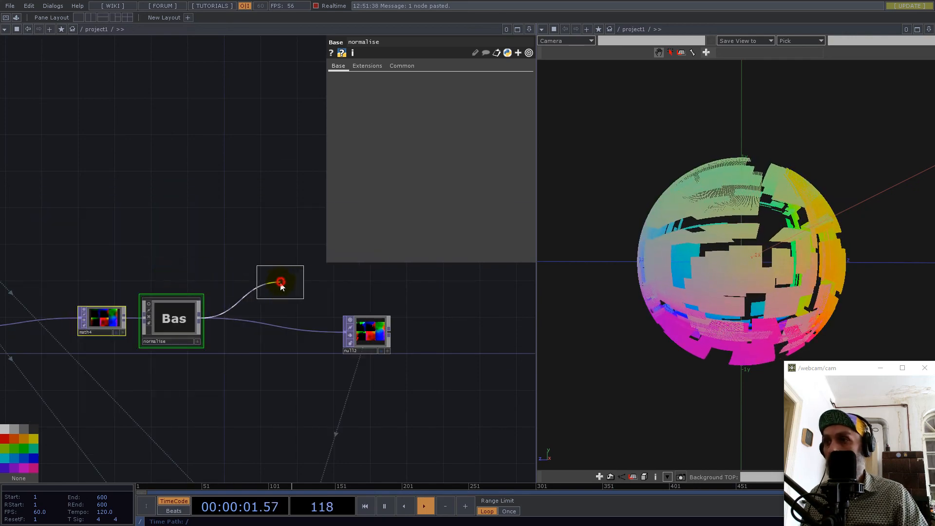
pyautogui.click(281, 284)
pyautogui.moveTo(203, 317); pyautogui.dragTo(262, 282)
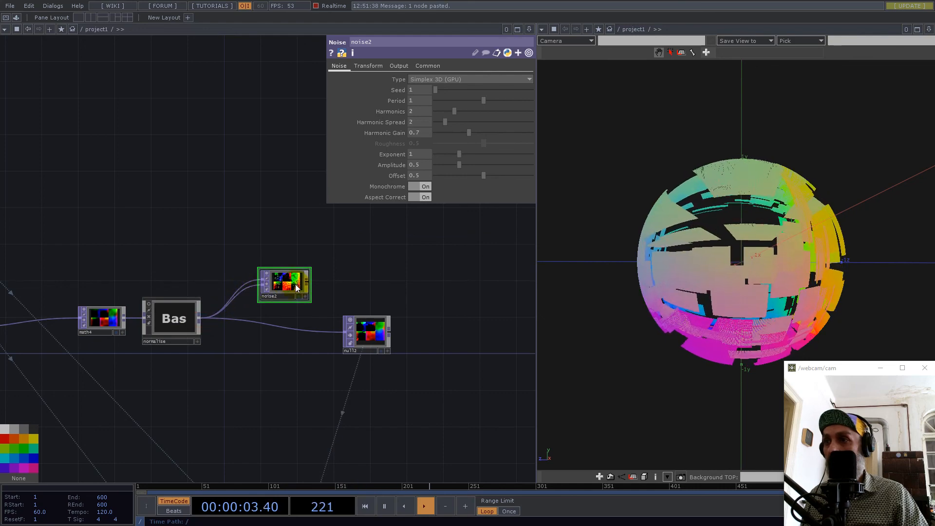
# Set noise2's offset to 0.
pyautogui.scroll(5, 295, 288)
pyautogui.moveTo(466, 182); pyautogui.dragTo(396, 177)
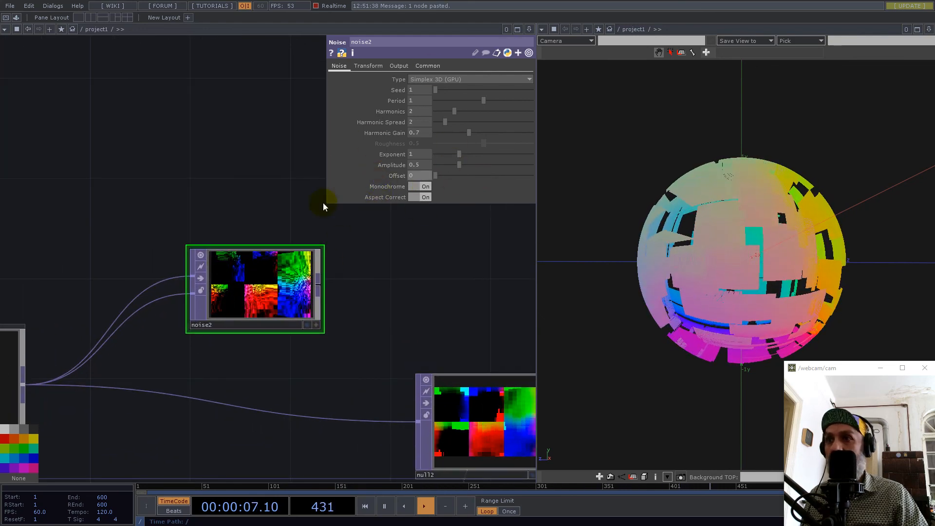
# Set noise2's amplitude to 0 and its pixel format to 32-bit float (RGB).
pyautogui.moveTo(460, 167); pyautogui.dragTo(135, 204)
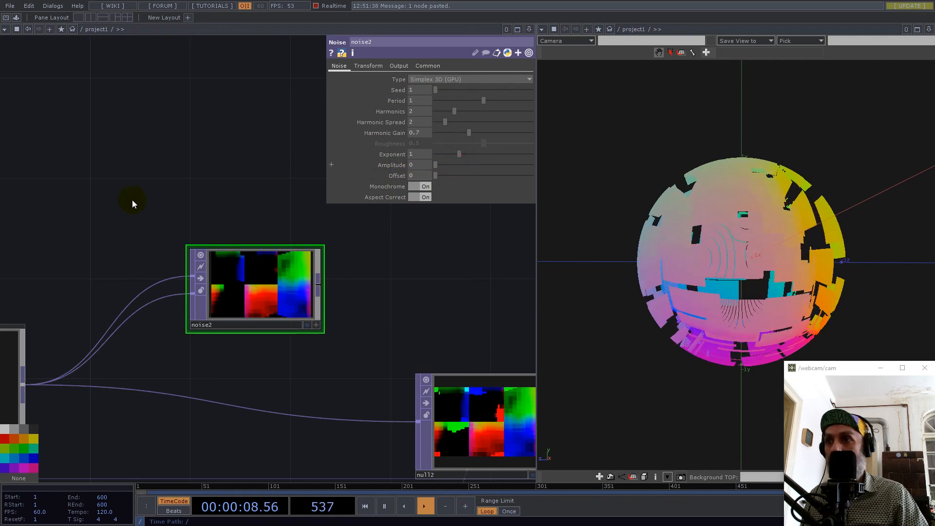
pyautogui.click(433, 67)
pyautogui.click(438, 154)
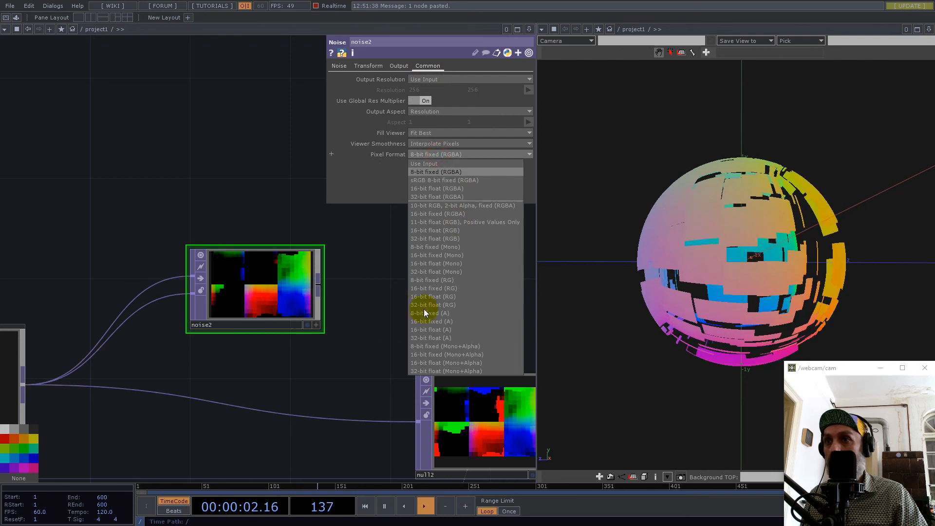
pyautogui.click(447, 273)
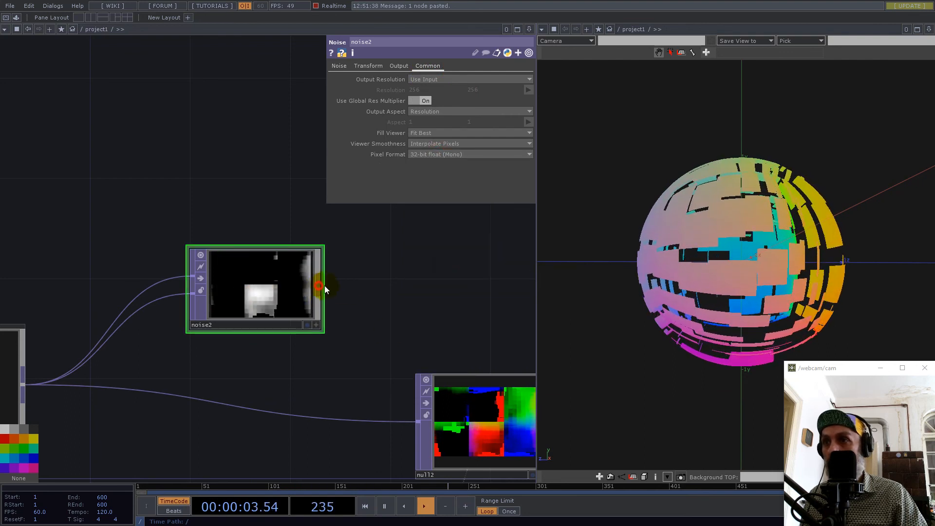
pyautogui.moveTo(383, 257); pyautogui.dragTo(388, 252)
pyautogui.click(453, 154)
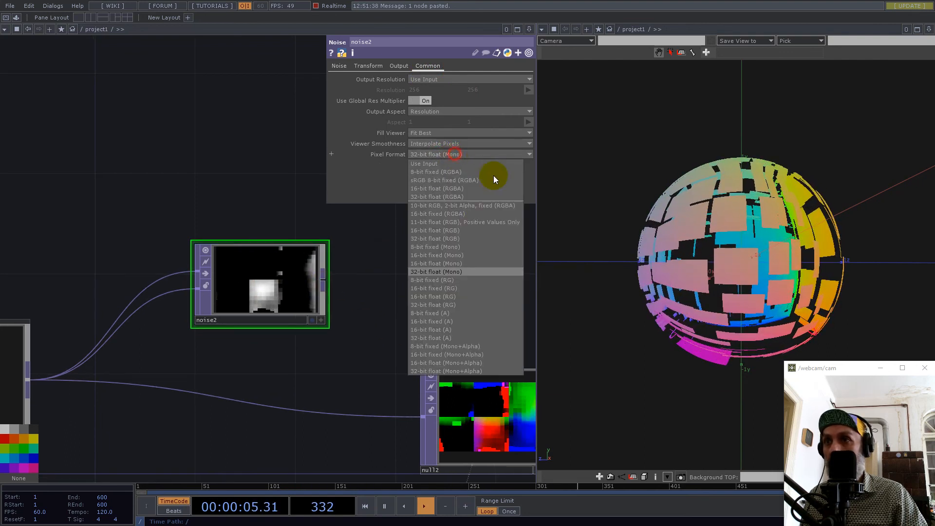
pyautogui.click(435, 239)
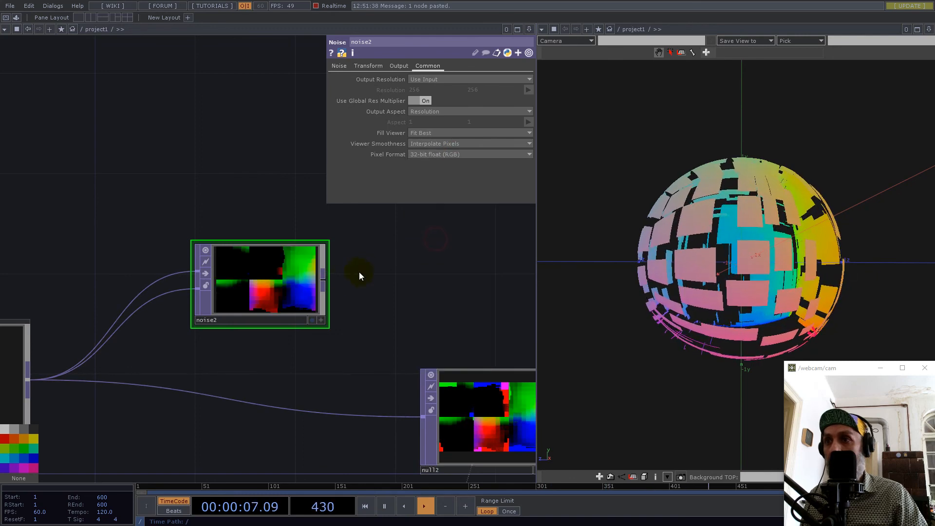
# Feed noise2's output into null2 in place of the direct normalise wire, and position noise2 in line after normalise.
pyautogui.click(326, 281)
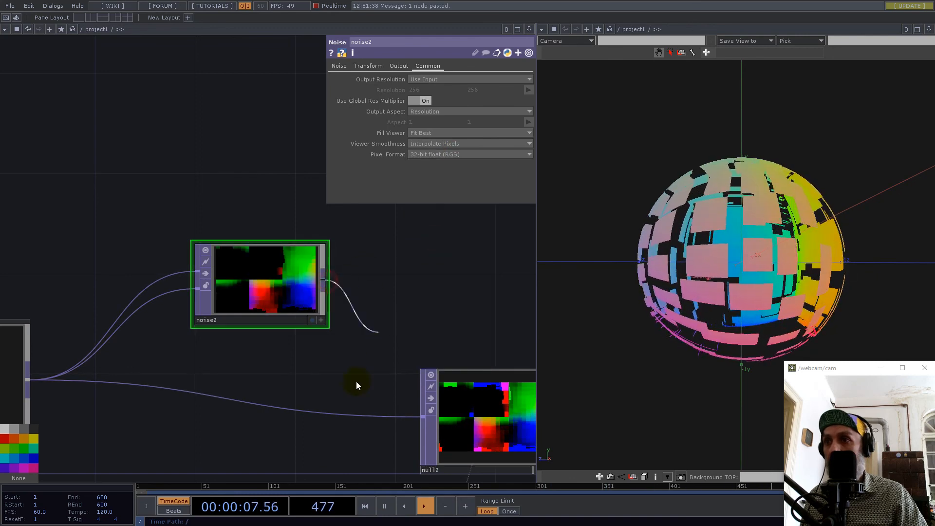
pyautogui.click(352, 416)
pyautogui.moveTo(261, 274); pyautogui.dragTo(187, 368)
pyautogui.moveTo(153, 283); pyautogui.dragTo(309, 257)
pyautogui.scroll(-8, 309, 257)
pyautogui.moveTo(301, 289); pyautogui.dragTo(294, 289)
pyautogui.scroll(5, 315, 294)
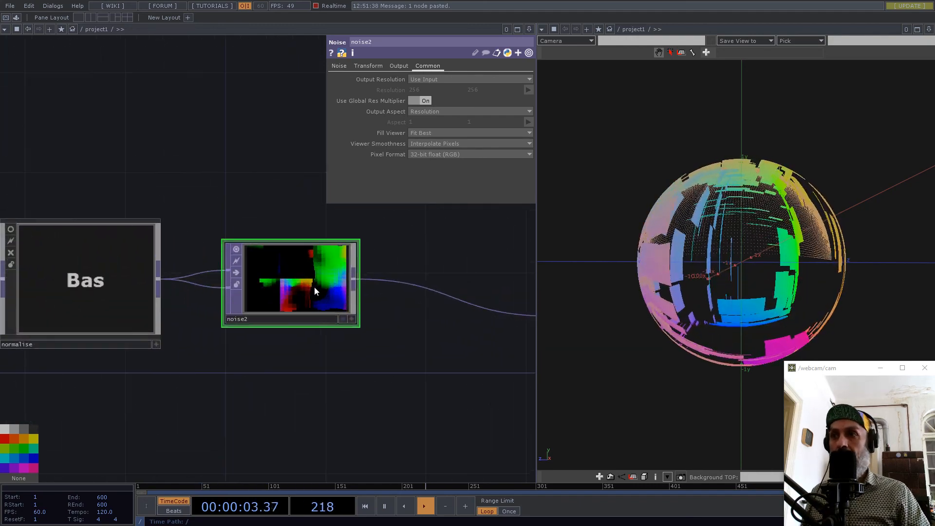
# Turn off Monochrome on noise2 and raise its amplitude to 0.16.
pyautogui.click(341, 66)
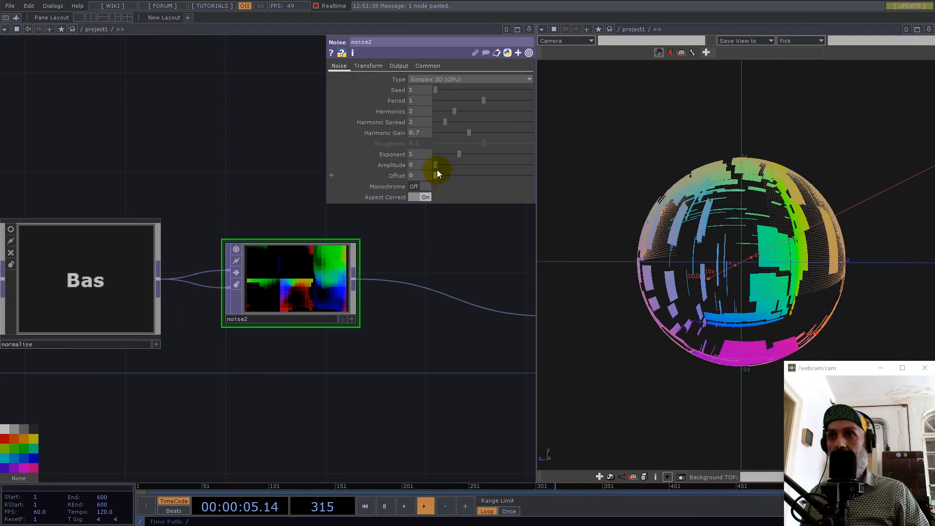
pyautogui.moveTo(439, 166); pyautogui.dragTo(443, 166)
pyautogui.scroll(6, 774, 168)
pyautogui.moveTo(779, 169); pyautogui.dragTo(800, 227)
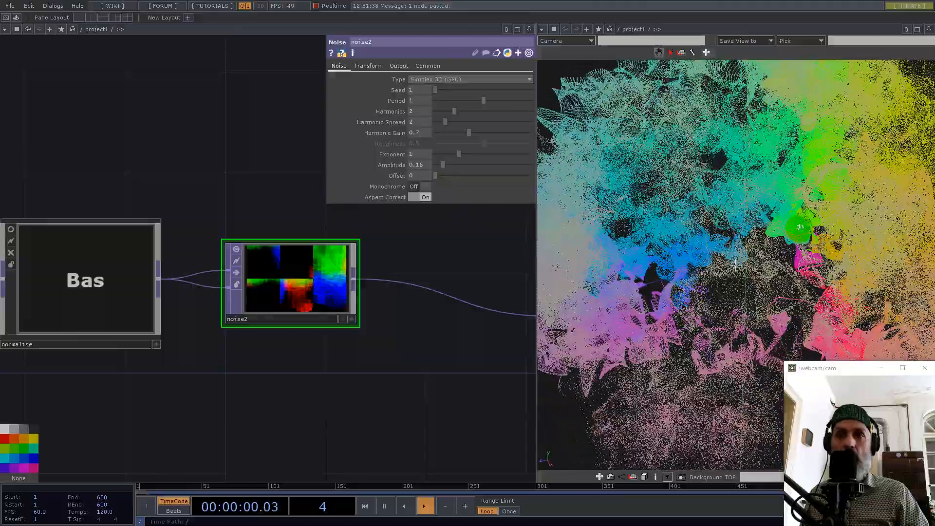
pyautogui.scroll(-5, 760, 239)
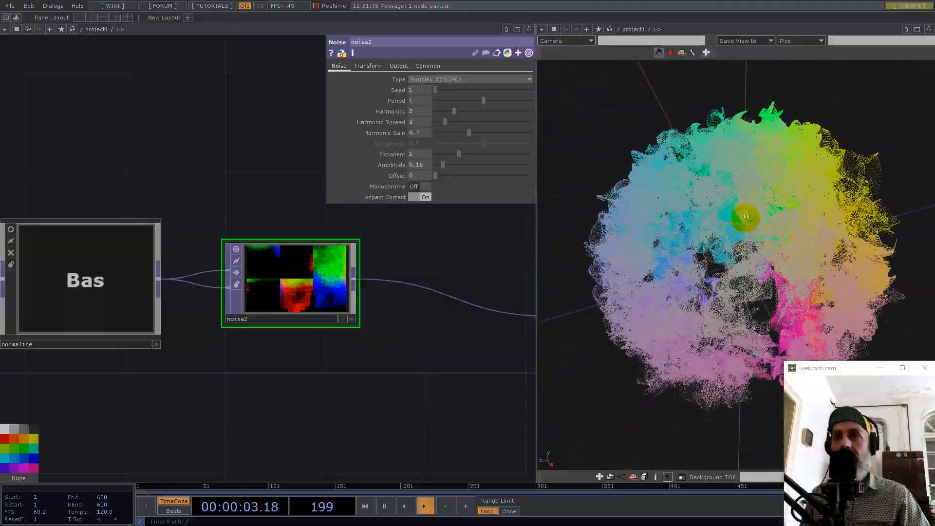
# Set noise2's transform scale to 0.2 on all three axes.
pyautogui.click(368, 66)
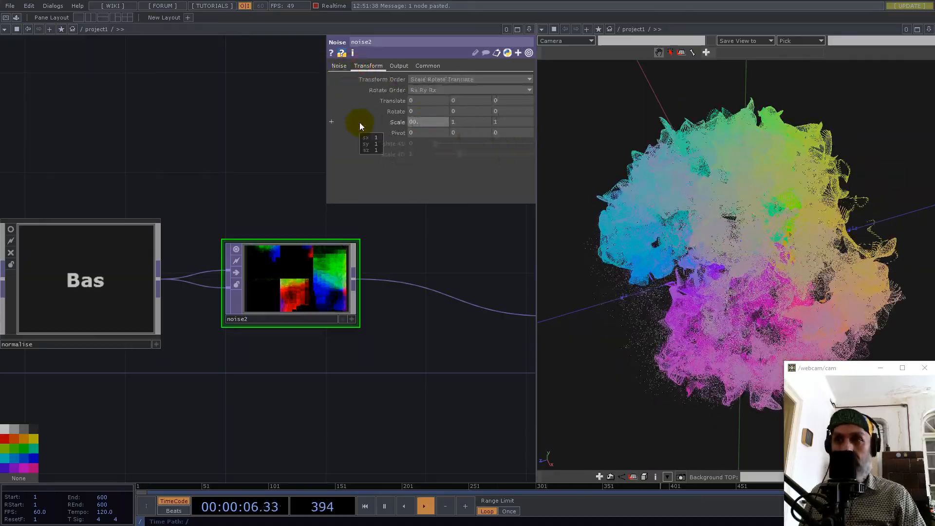
pyautogui.click(412, 122)
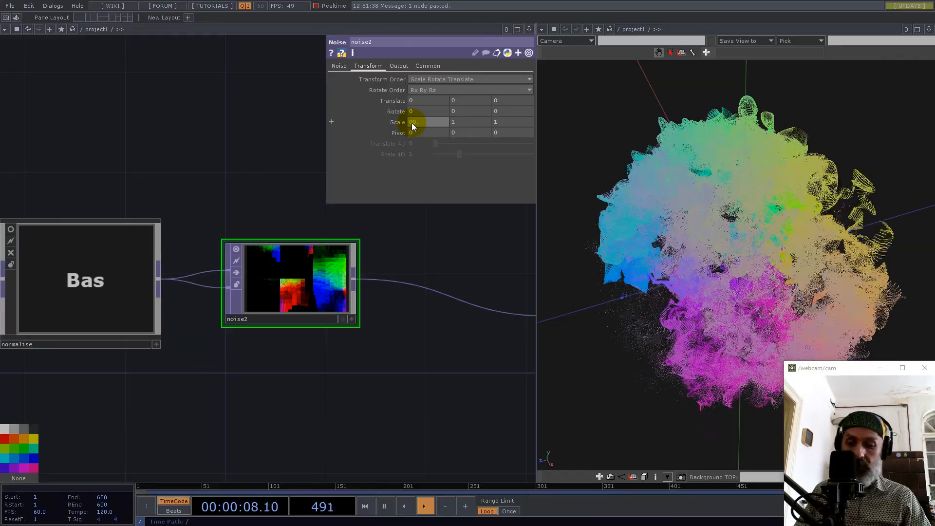
pyautogui.write('00')
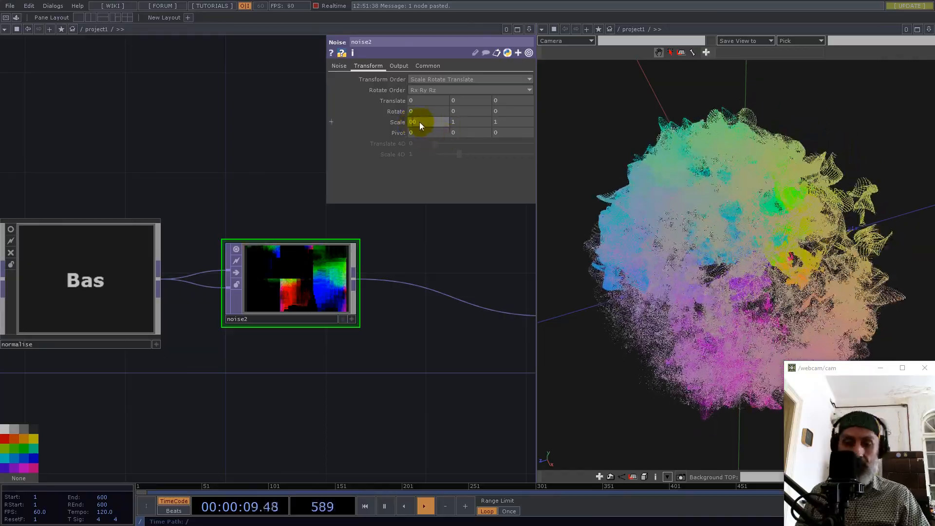
pyautogui.press('BackSpace')
pyautogui.write('.')
pyautogui.click(426, 122)
pyautogui.write('2')
pyautogui.click(460, 122)
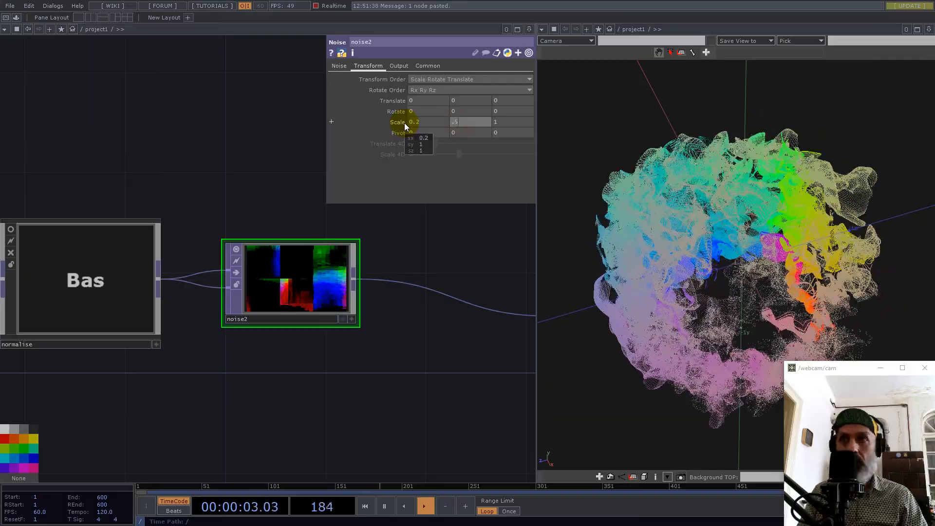
pyautogui.write('.')
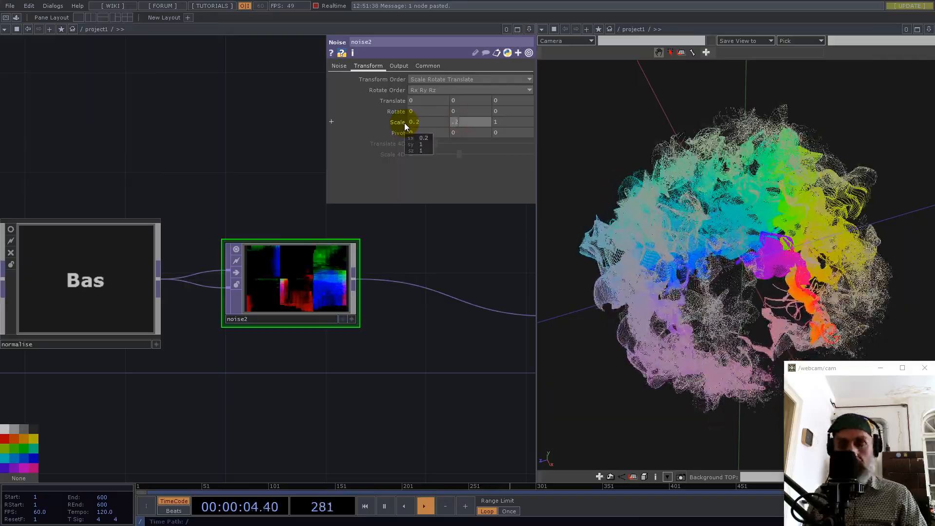
pyautogui.write('2')
pyautogui.press('Tab')
pyautogui.write('.2')
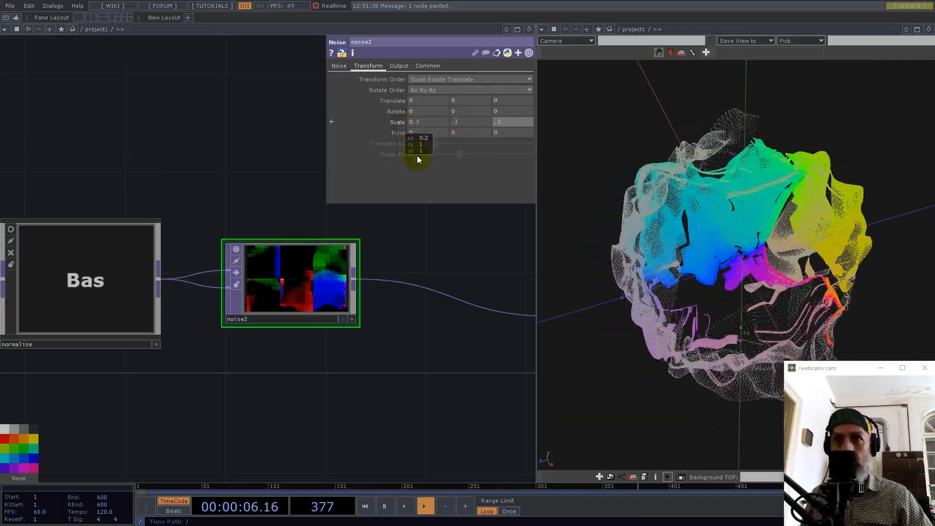
pyautogui.press('Tab')
# Reduce noise2's amplitude to 0.13 and increase its period to 8.
pyautogui.click(339, 68)
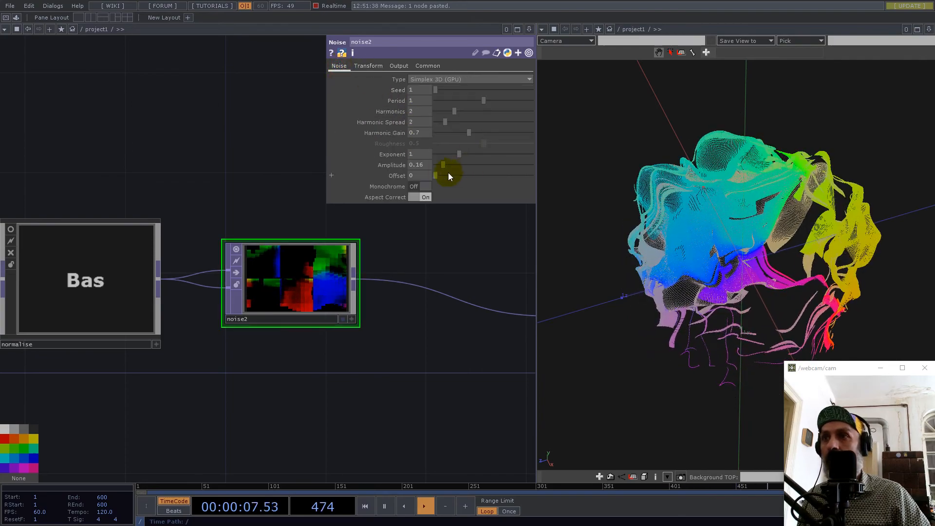
pyautogui.moveTo(447, 164); pyautogui.dragTo(440, 164)
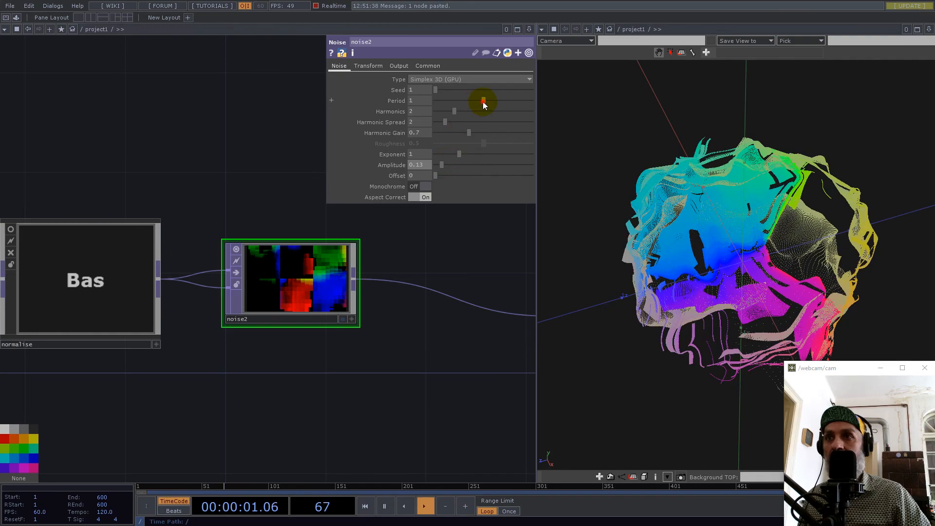
pyautogui.moveTo(484, 101); pyautogui.dragTo(647, 107)
pyautogui.moveTo(759, 263); pyautogui.dragTo(653, 266)
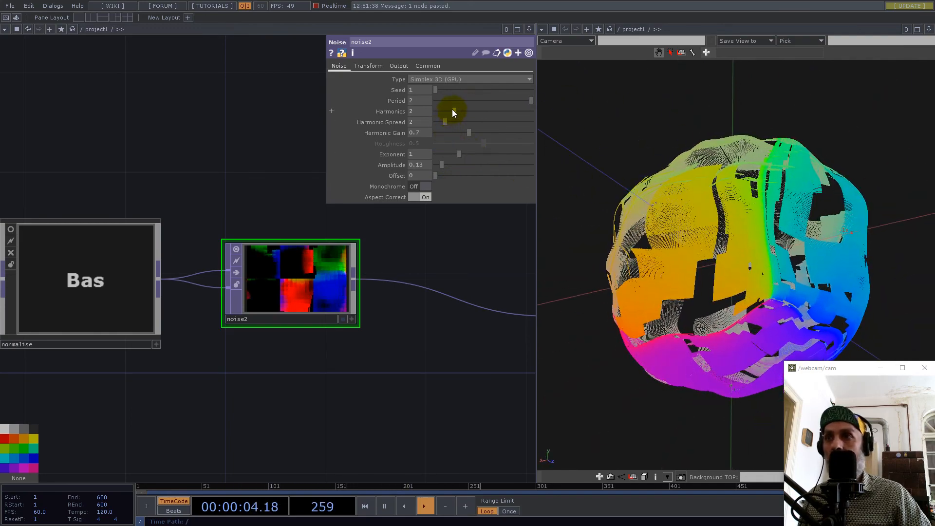
pyautogui.moveTo(421, 102); pyautogui.dragTo(535, 94, button='middle')
pyautogui.moveTo(654, 241); pyautogui.dragTo(539, 323)
pyautogui.scroll(4, 865, 307)
pyautogui.scroll(-7, 350, 347)
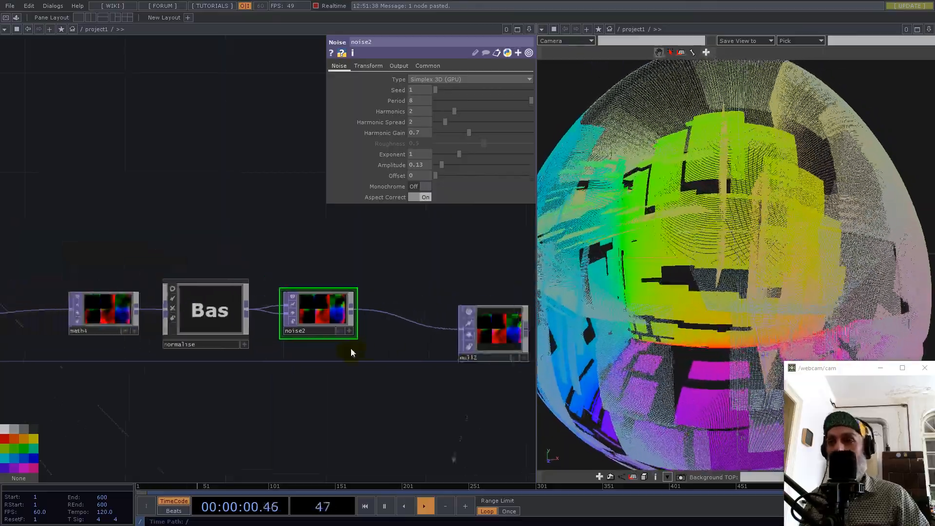
pyautogui.moveTo(417, 411); pyautogui.dragTo(375, 294)
pyautogui.scroll(5, 321, 427)
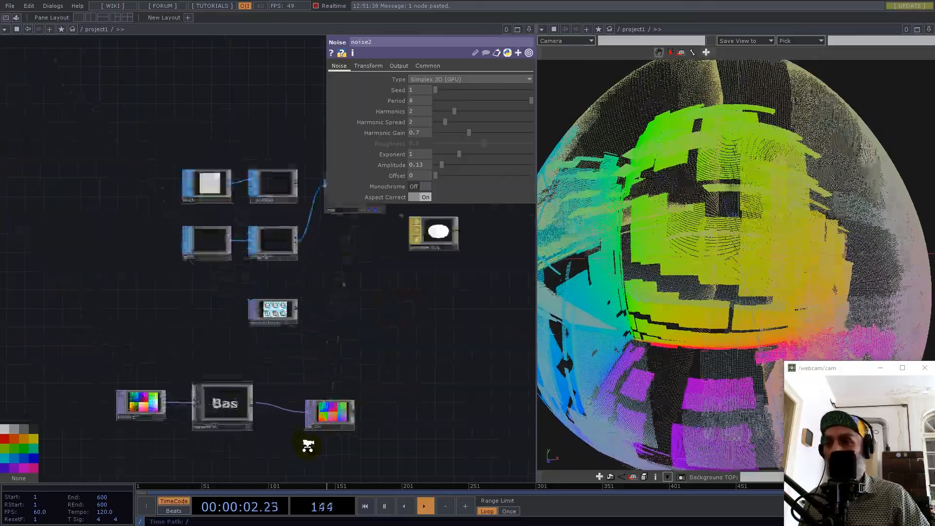
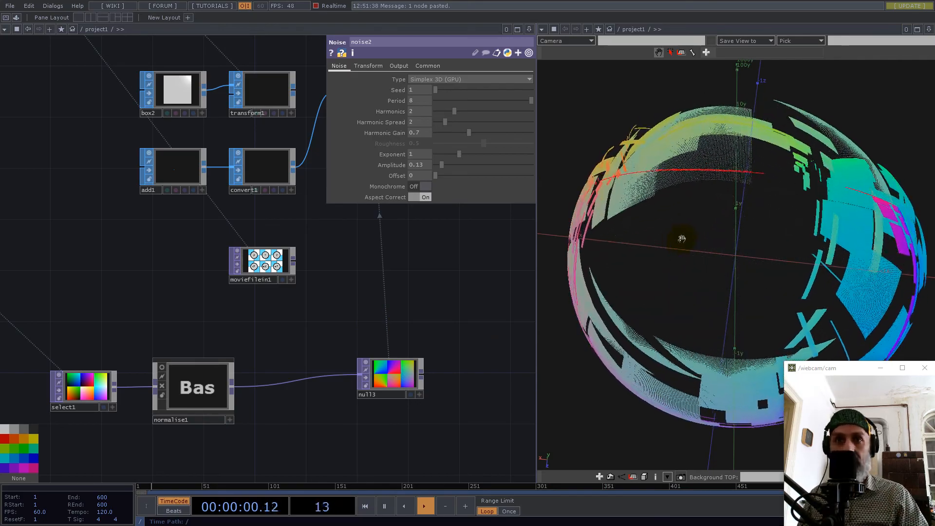
# Make room after normalise1, add a Noise TOP there and feed it normalise1's output.
pyautogui.moveTo(271, 340); pyautogui.dragTo(435, 297)
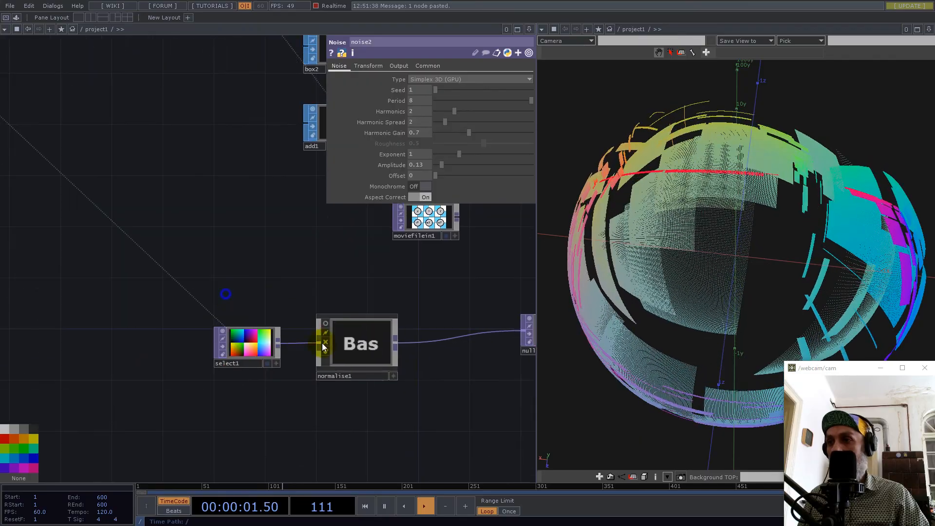
pyautogui.moveTo(392, 353); pyautogui.dragTo(239, 379)
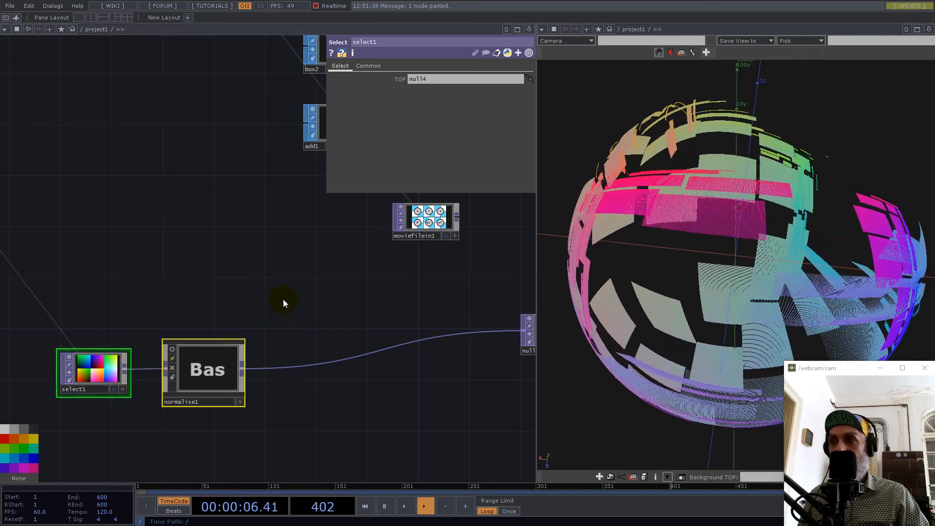
pyautogui.press('Tab')
pyautogui.write('noi')
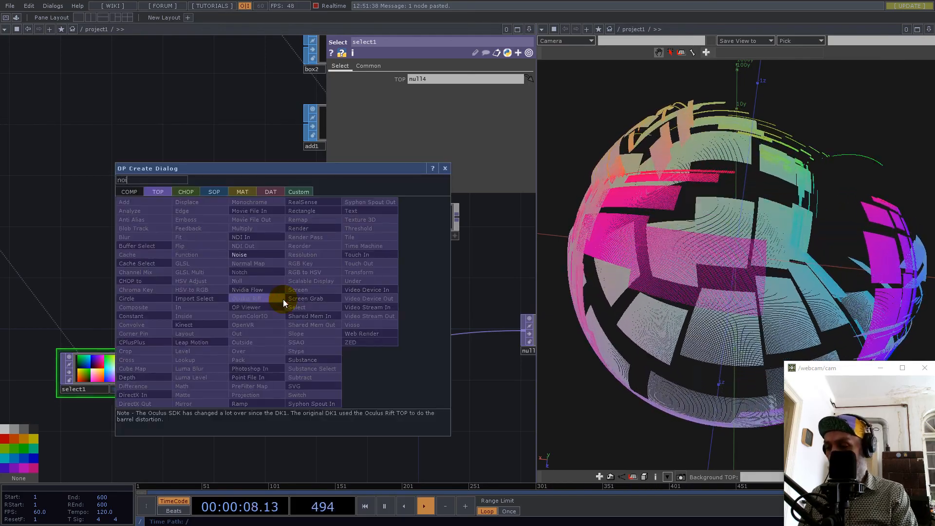
pyautogui.click(253, 255)
pyautogui.click(331, 299)
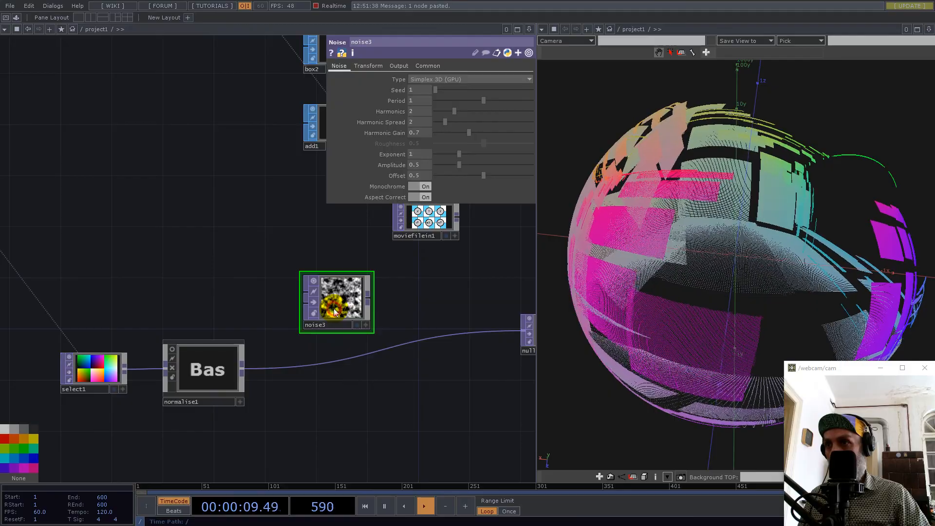
pyautogui.click(242, 370)
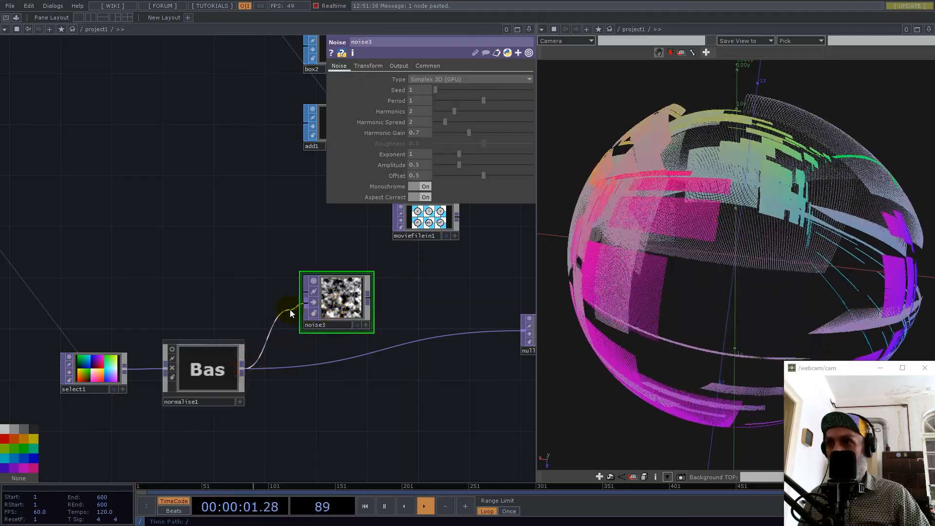
pyautogui.click(307, 312)
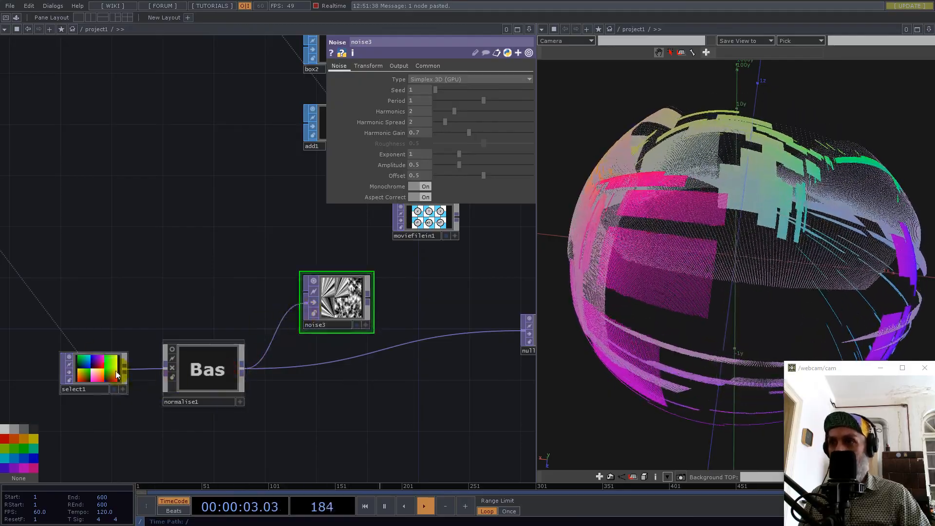
# Set noise3's resolution by CHOP reference to null1's res channel, times 3 for width and times 2 for height.
pyautogui.scroll(-5, 203, 389)
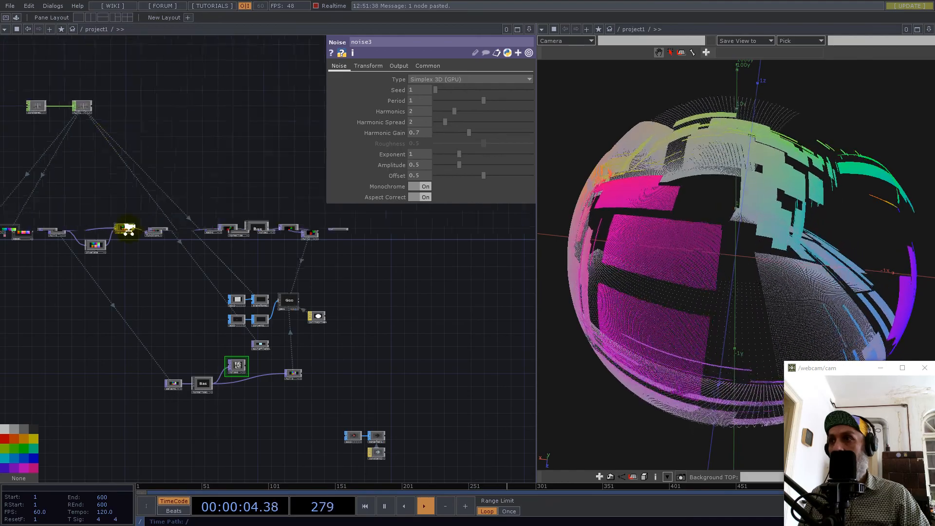
pyautogui.scroll(5, 125, 229)
pyautogui.moveTo(466, 372); pyautogui.dragTo(340, 347)
pyautogui.scroll(-5, 309, 327)
pyautogui.scroll(2, 260, 198)
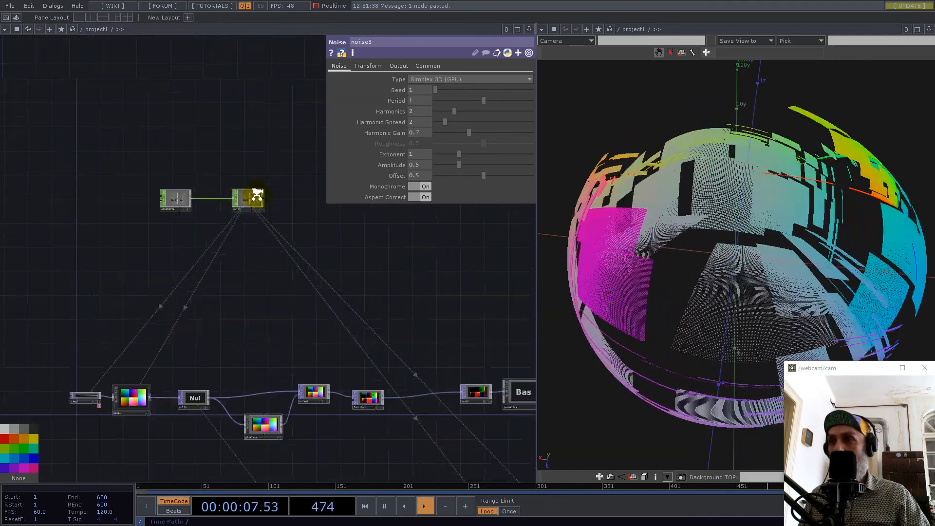
pyautogui.scroll(4, 259, 198)
pyautogui.scroll(-4, 209, 246)
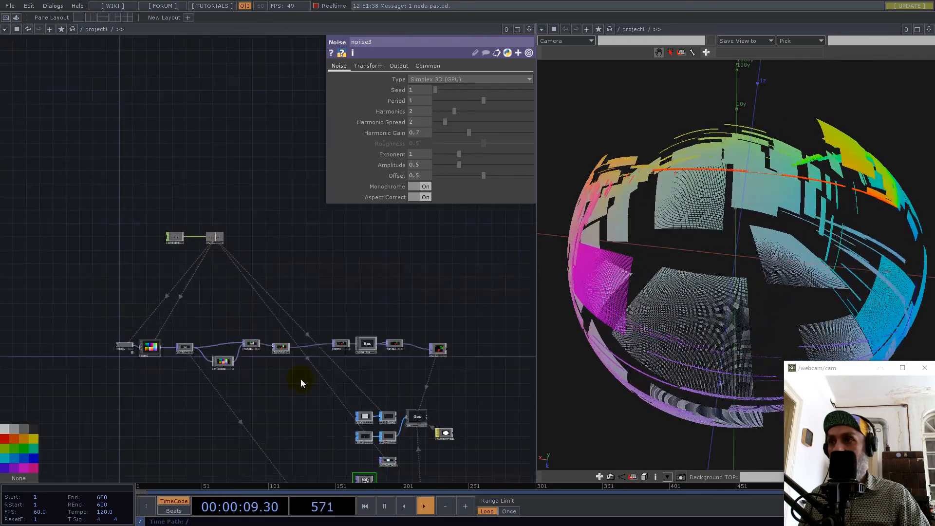
pyautogui.moveTo(431, 466); pyautogui.dragTo(405, 335)
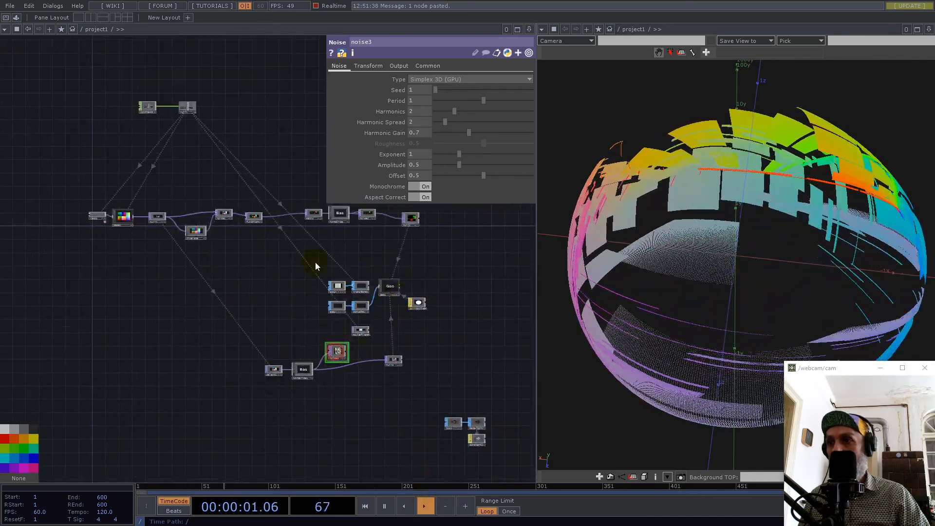
pyautogui.moveTo(184, 107); pyautogui.dragTo(399, 92)
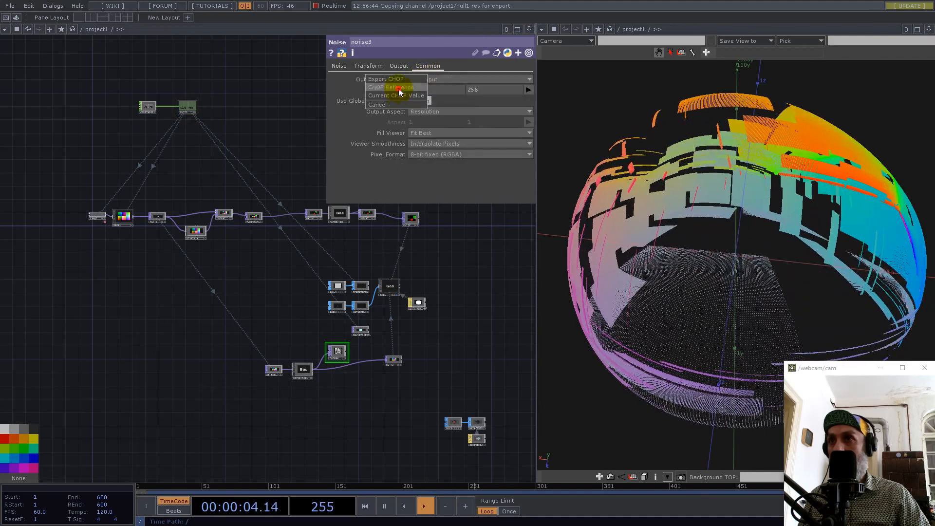
pyautogui.click(399, 89)
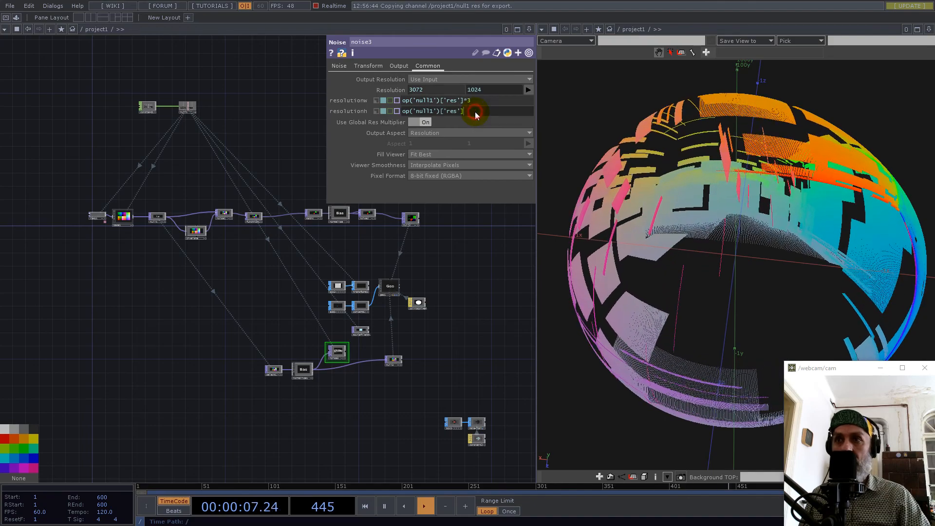
pyautogui.click(475, 112)
pyautogui.write('*2')
pyautogui.press('Return')
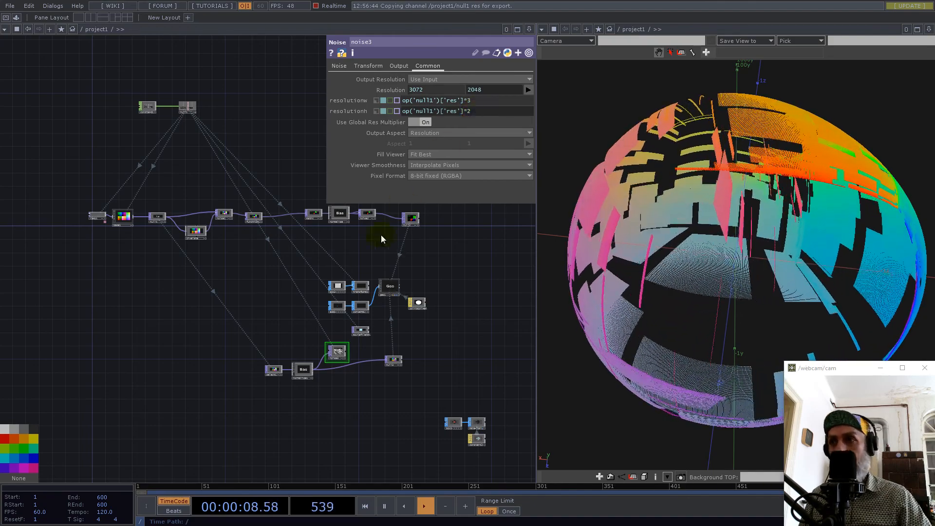
# Wire noise3 into null3 in place of the direct normalise1 connection and set noise3's pixel format to 32-bit float (RGB).
pyautogui.scroll(5, 373, 343)
pyautogui.moveTo(470, 307); pyautogui.dragTo(352, 338)
pyautogui.moveTo(278, 323); pyautogui.dragTo(290, 348)
pyautogui.click(421, 154)
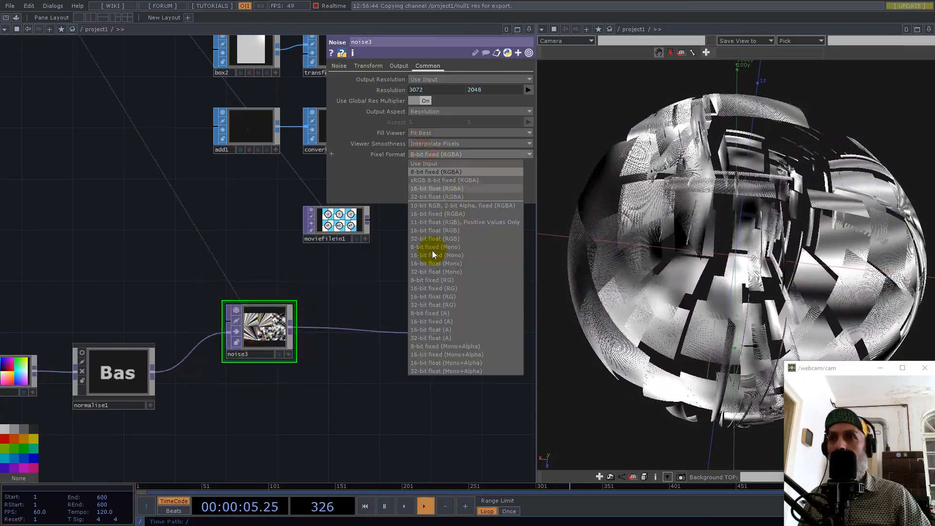
pyautogui.click(425, 238)
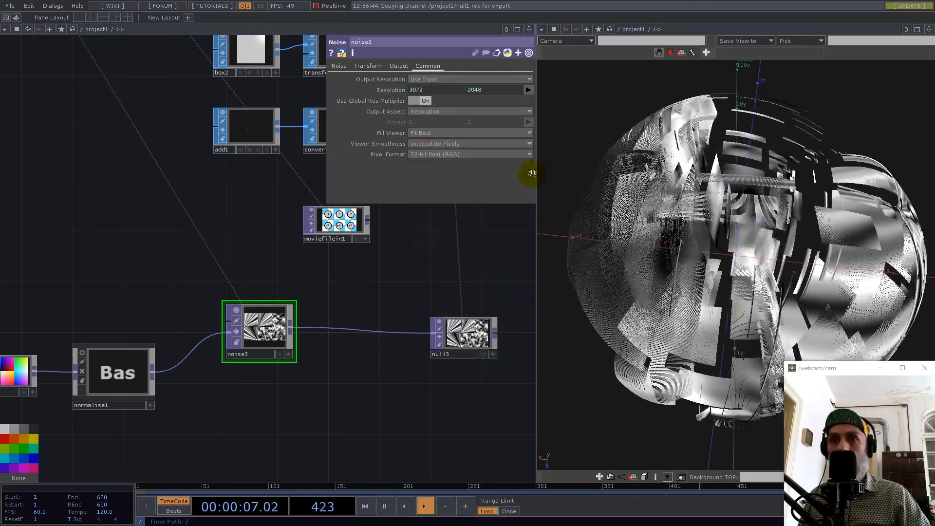
# Turn off Monochrome on noise3 and set its period to 8.
pyautogui.click(424, 187)
pyautogui.moveTo(483, 101); pyautogui.dragTo(689, 115)
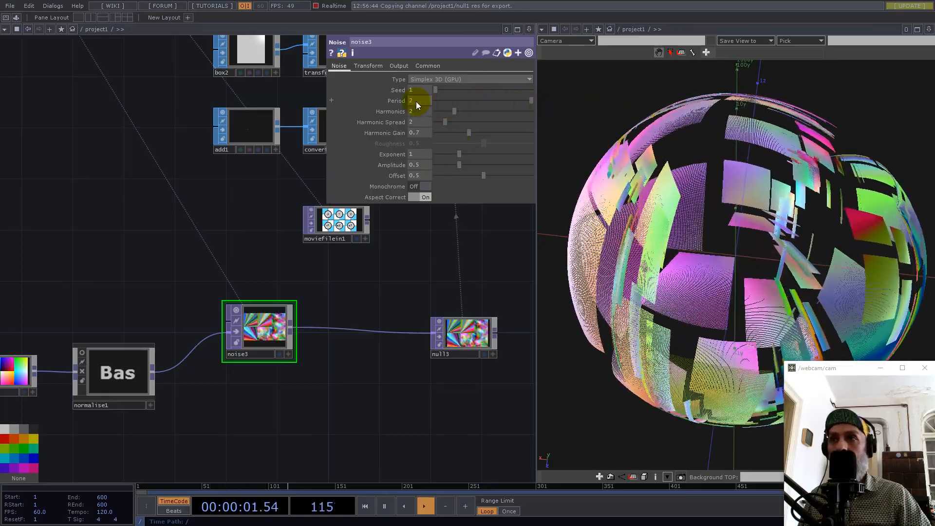
pyautogui.click(416, 101)
pyautogui.moveTo(416, 100); pyautogui.dragTo(381, 99)
pyautogui.write('8')
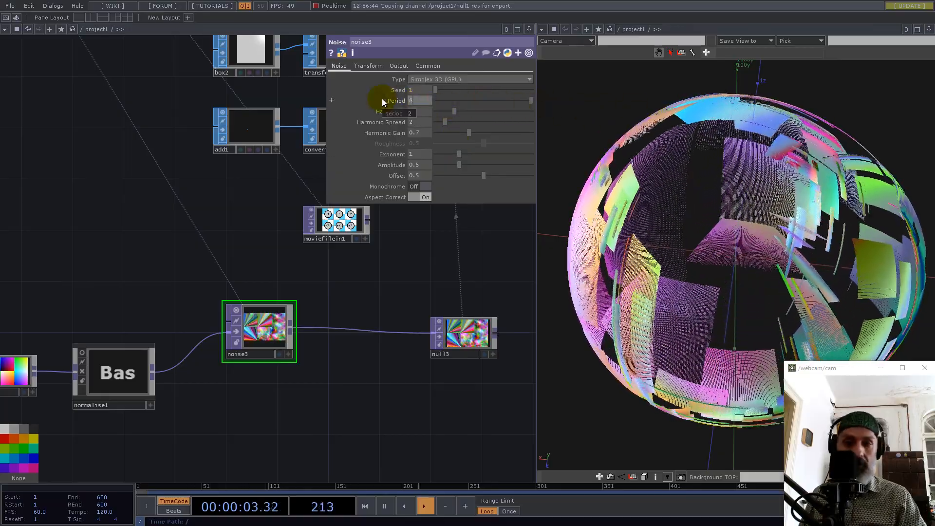
pyautogui.press('Return')
# Change noise3's seed to 1473 to vary the colours on the point cloud.
pyautogui.moveTo(800, 273); pyautogui.dragTo(841, 337)
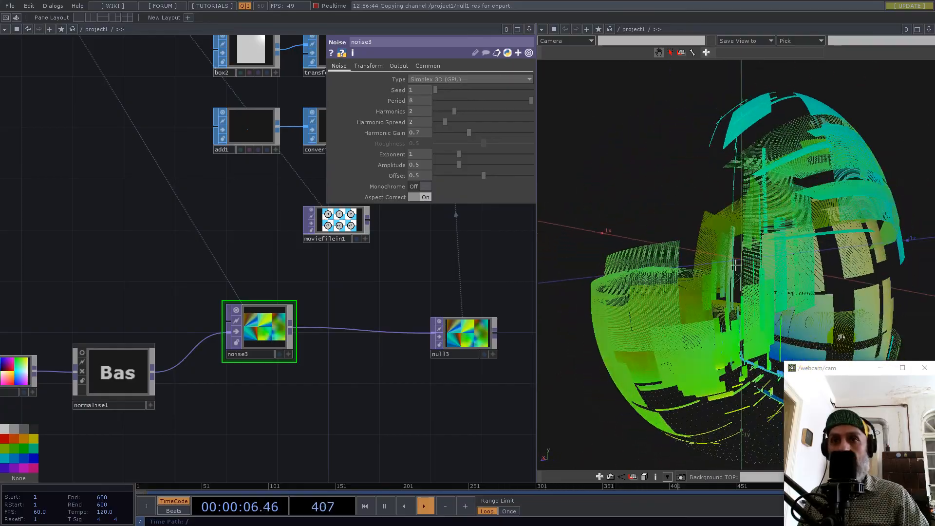
pyautogui.moveTo(774, 301); pyautogui.dragTo(819, 243)
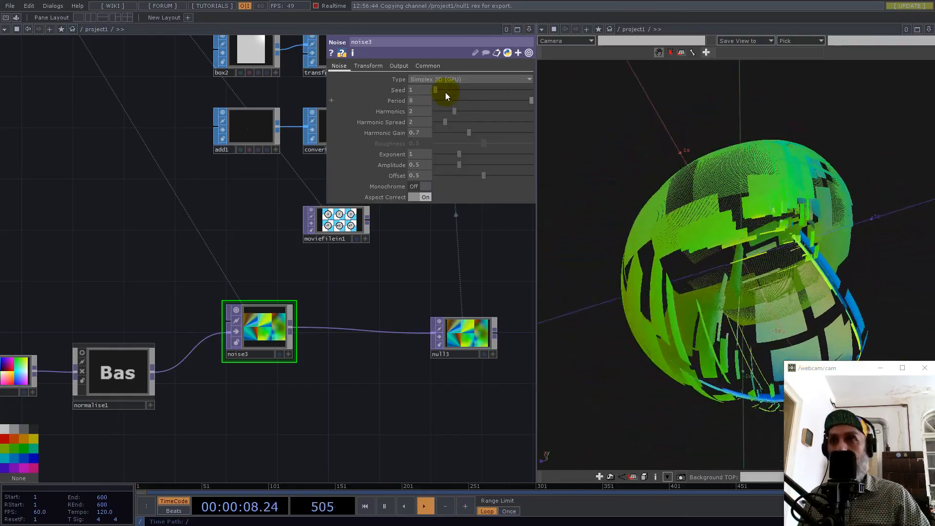
pyautogui.moveTo(438, 89); pyautogui.dragTo(452, 93)
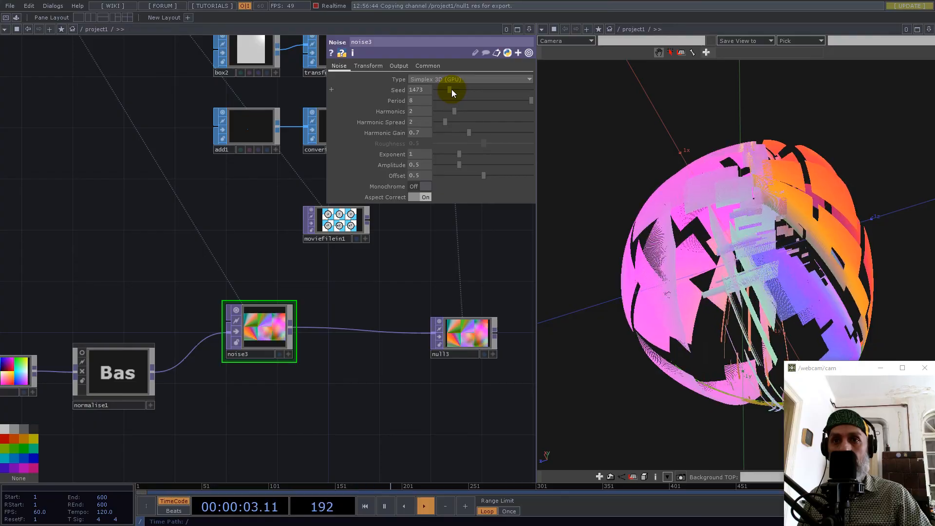
# Examine the coloured point cloud from several angles and review the node network, including the normalise base.
pyautogui.moveTo(793, 292); pyautogui.dragTo(805, 236)
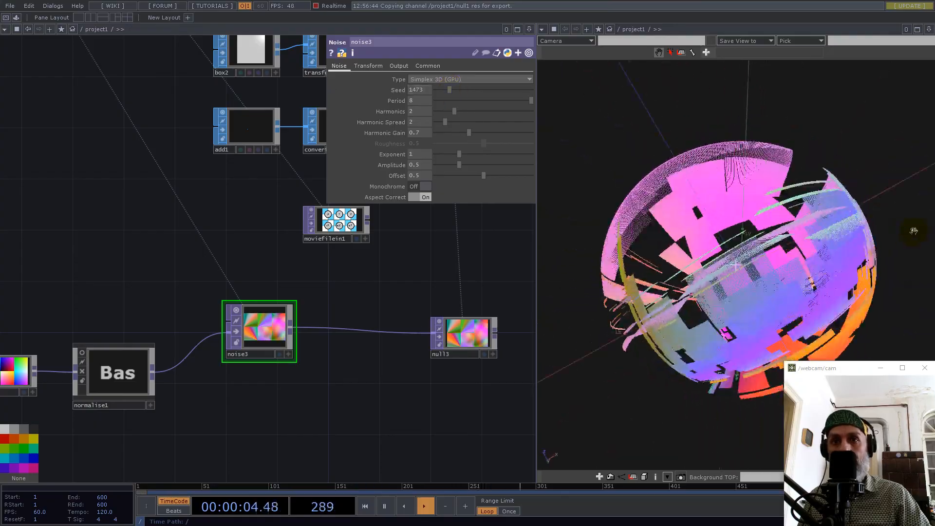
pyautogui.scroll(3, 788, 253)
pyautogui.moveTo(787, 253); pyautogui.dragTo(740, 277)
pyautogui.scroll(-2, 860, 252)
pyautogui.scroll(-5, 348, 329)
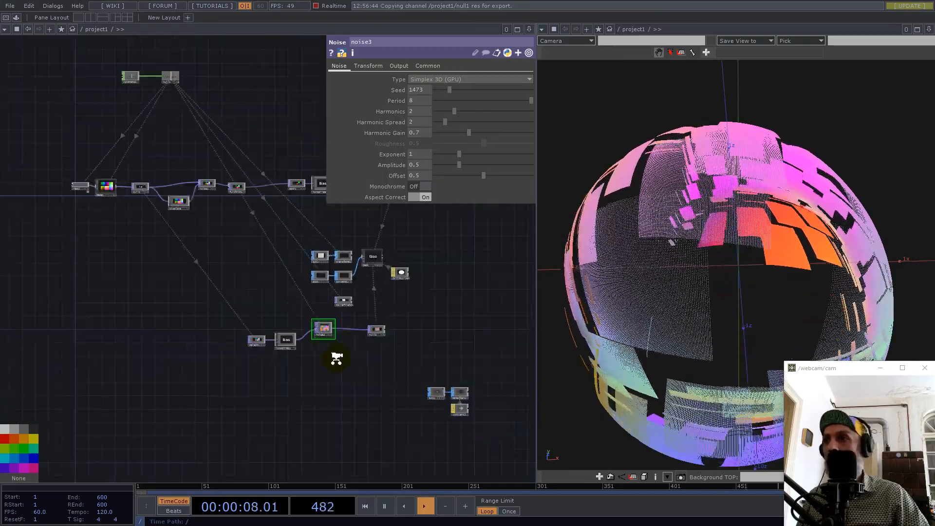
pyautogui.scroll(3, 334, 355)
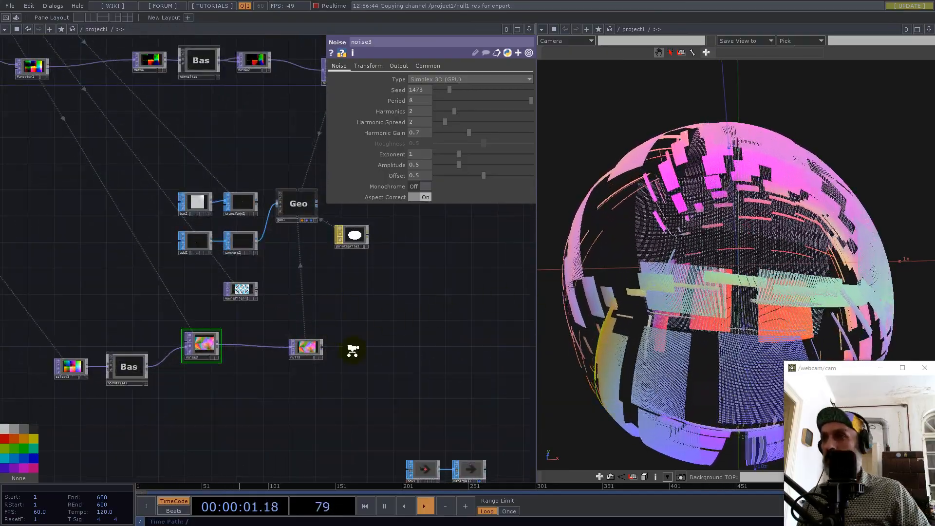
pyautogui.scroll(-3, 343, 340)
pyautogui.scroll(3, 391, 318)
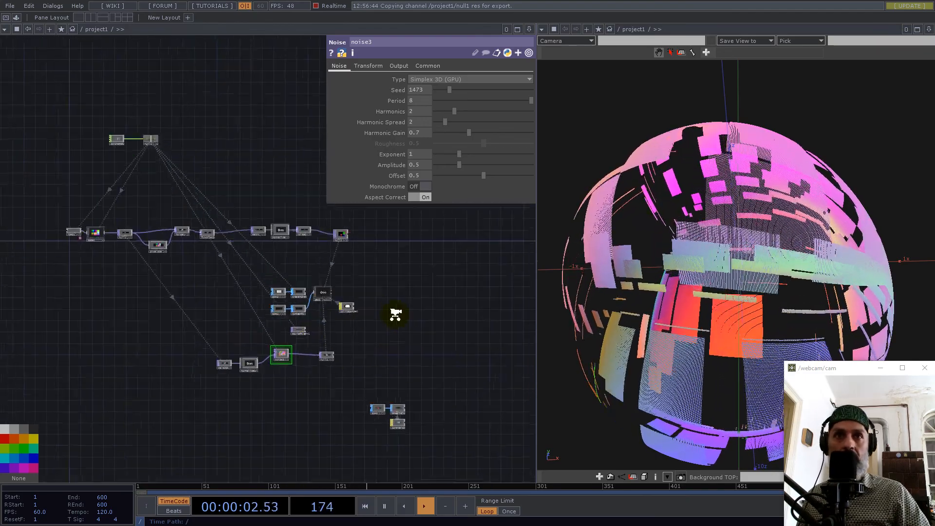
pyautogui.moveTo(415, 305); pyautogui.dragTo(483, 261)
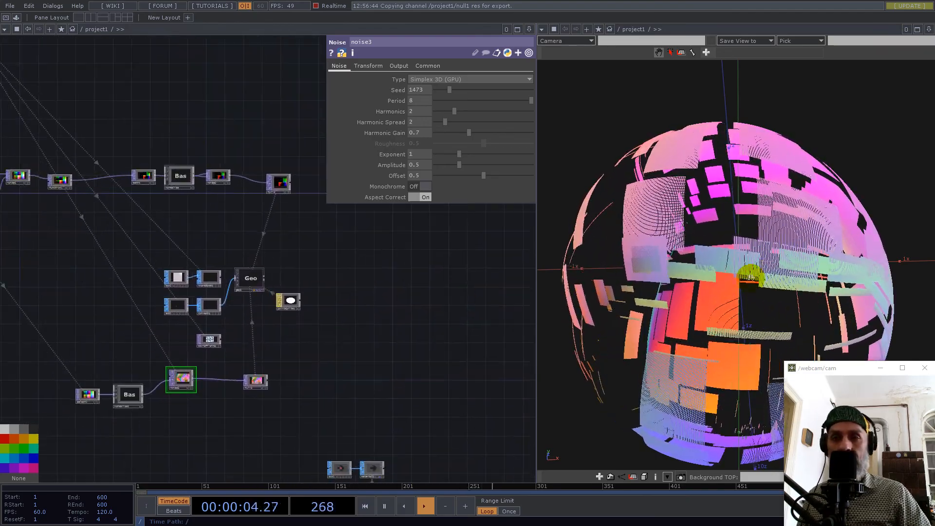
pyautogui.scroll(-3, 735, 284)
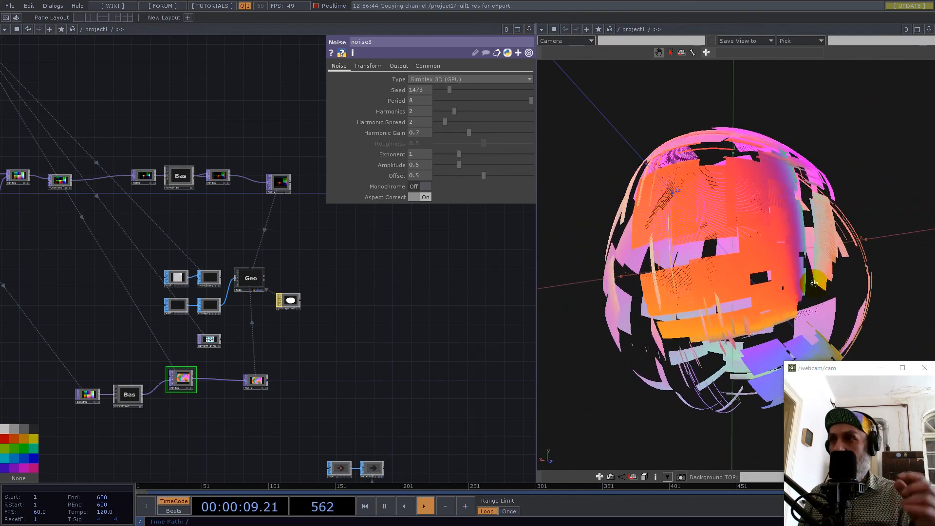
pyautogui.moveTo(298, 189); pyautogui.dragTo(435, 311)
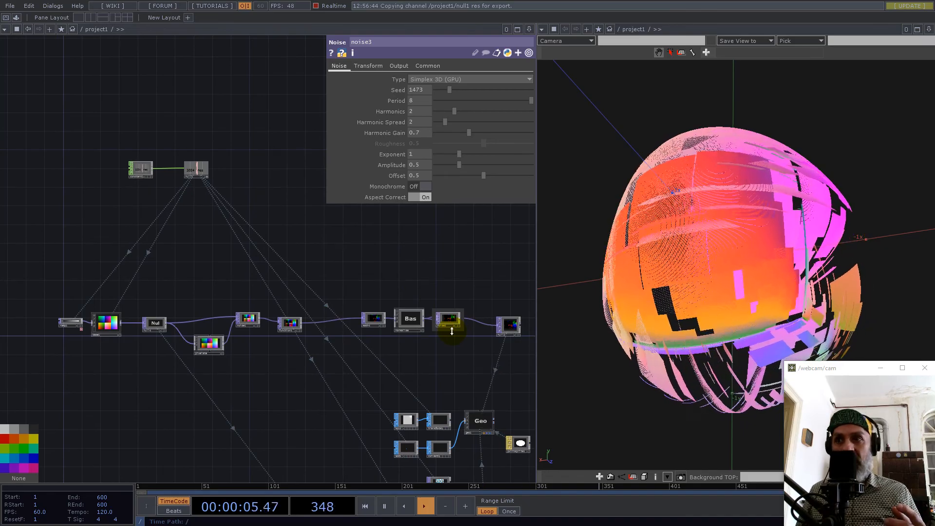
pyautogui.scroll(5, 419, 319)
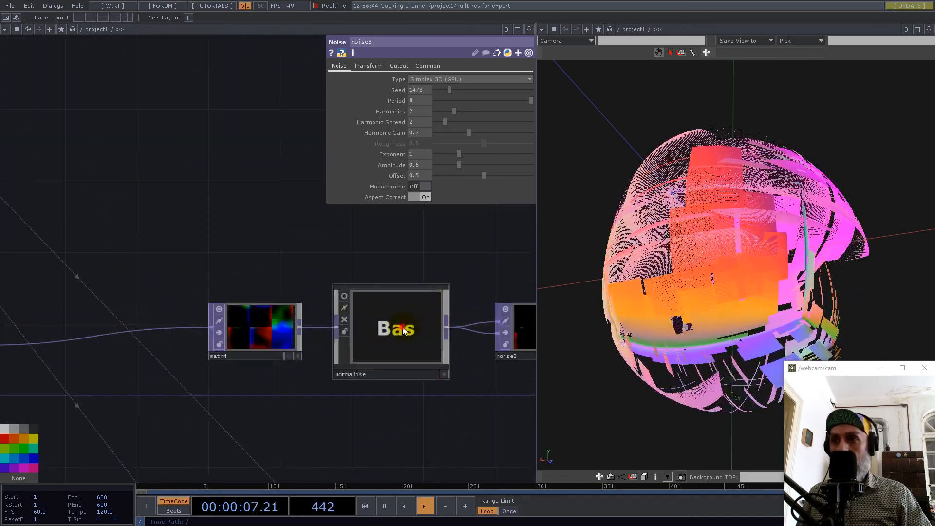
pyautogui.click(366, 327)
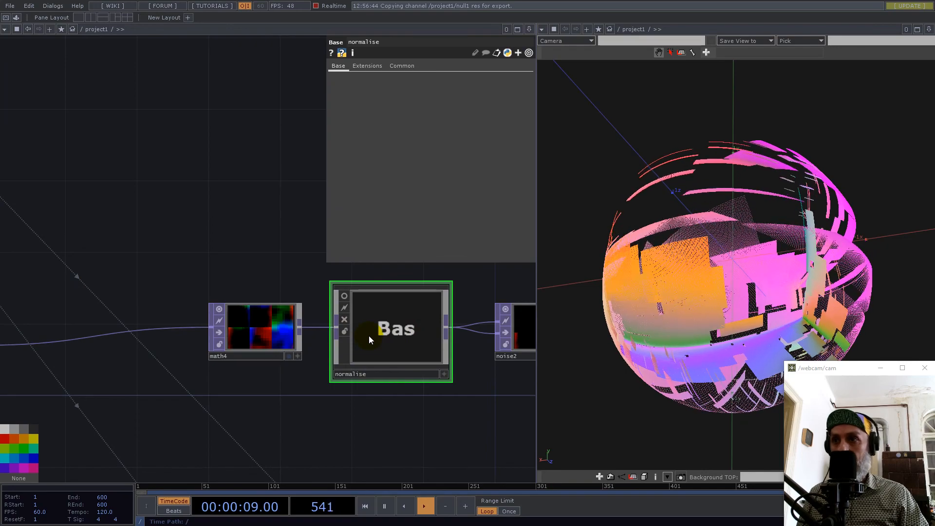
pyautogui.scroll(-6, 385, 329)
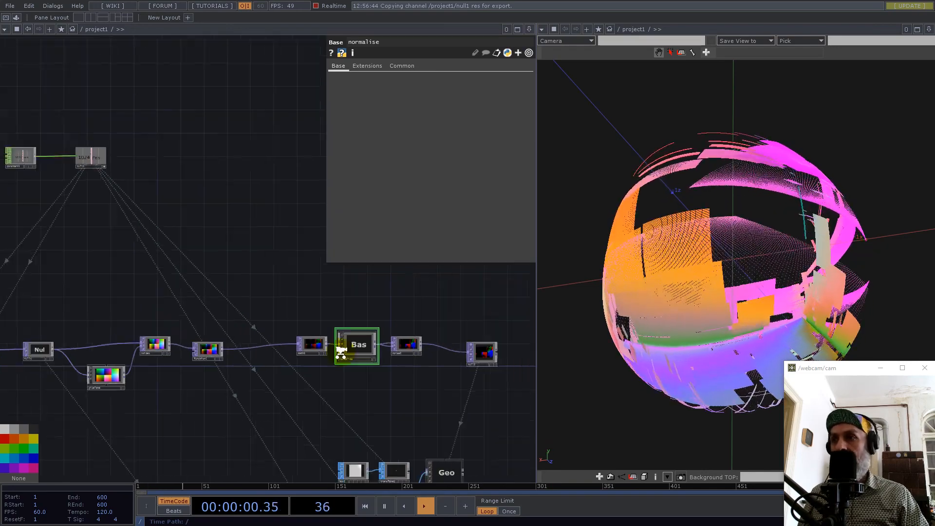
pyautogui.scroll(5, 197, 366)
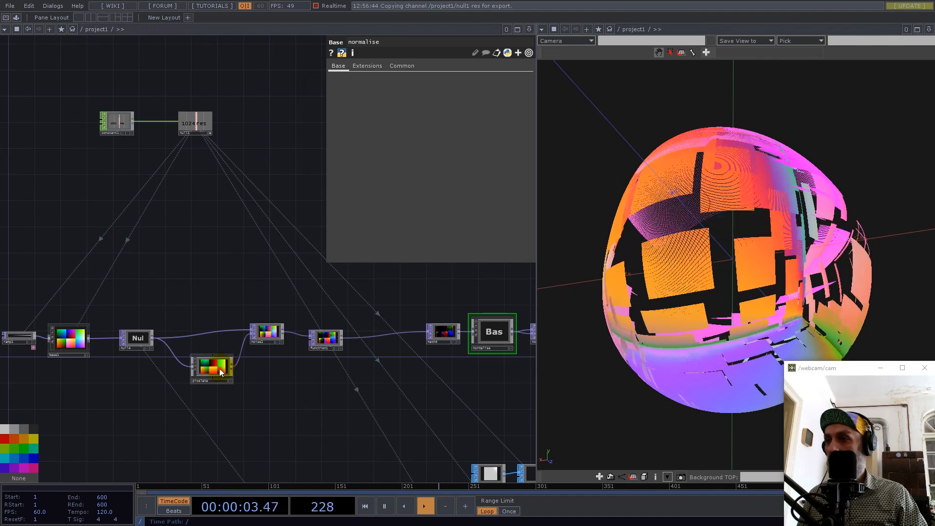
# Move ramp1, the base, null4 and the pixelate node back to open up space before noise1.
pyautogui.moveTo(224, 365); pyautogui.dragTo(205, 373)
pyautogui.moveTo(213, 305); pyautogui.dragTo(393, 274)
pyautogui.moveTo(349, 361); pyautogui.dragTo(330, 360)
pyautogui.moveTo(310, 318); pyautogui.dragTo(231, 304)
pyautogui.moveTo(374, 340); pyautogui.dragTo(322, 340)
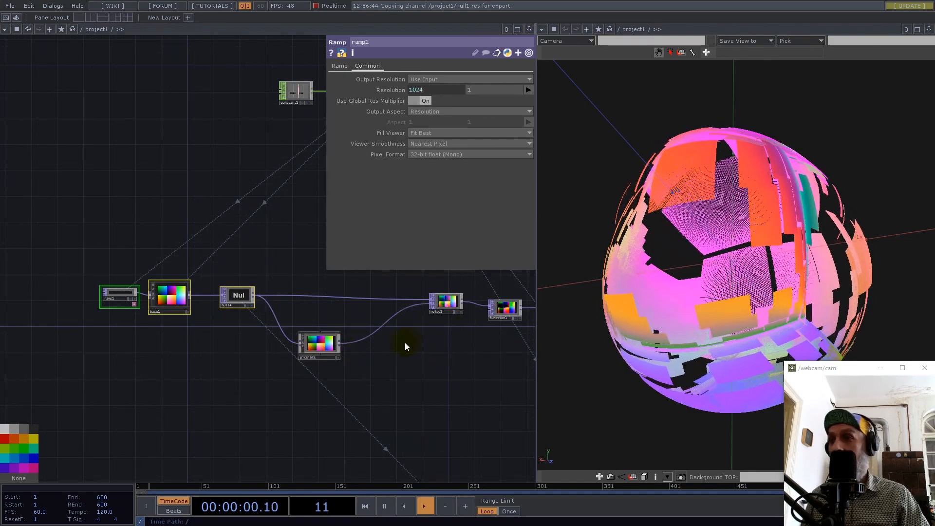
# Insert a Blur TOP on the wire between the pixelate node and noise1.
pyautogui.scroll(6, 809, 270)
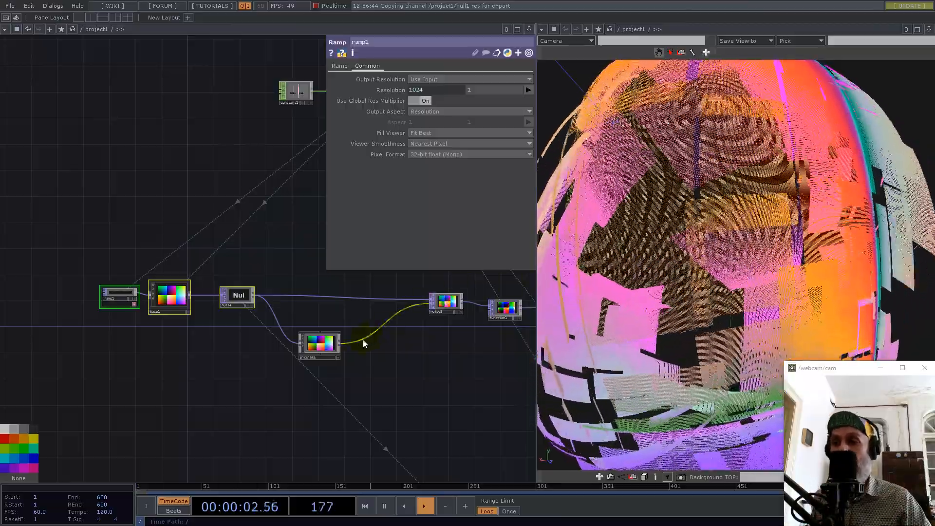
pyautogui.rightClick(357, 342)
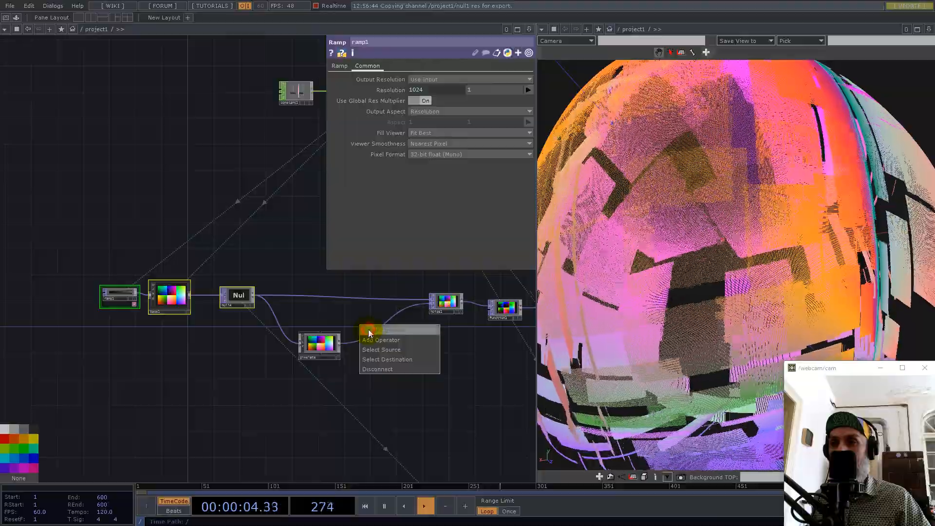
pyautogui.click(368, 330)
pyautogui.write('blu')
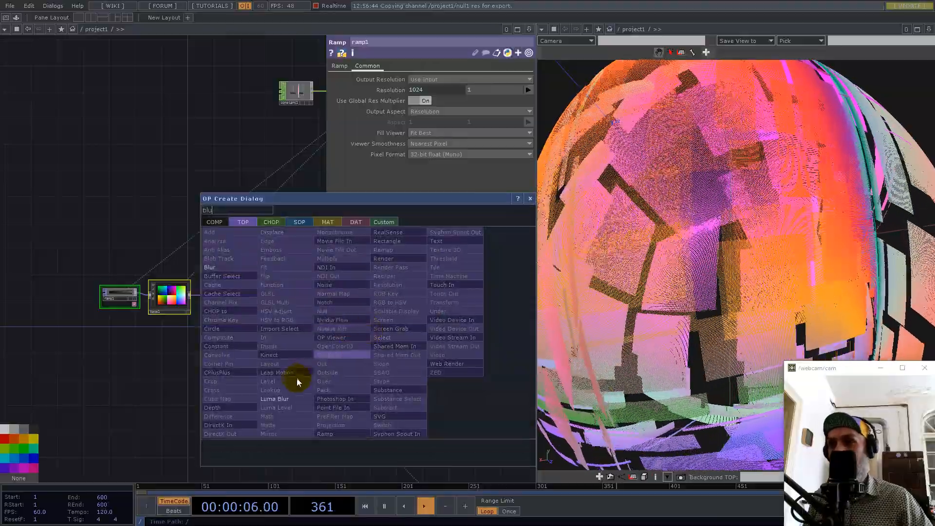
pyautogui.click(221, 268)
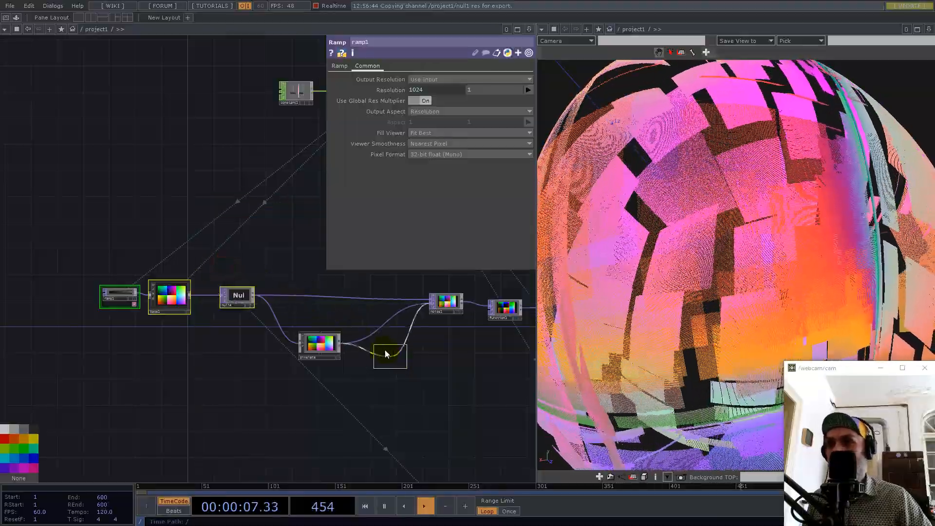
pyautogui.click(369, 345)
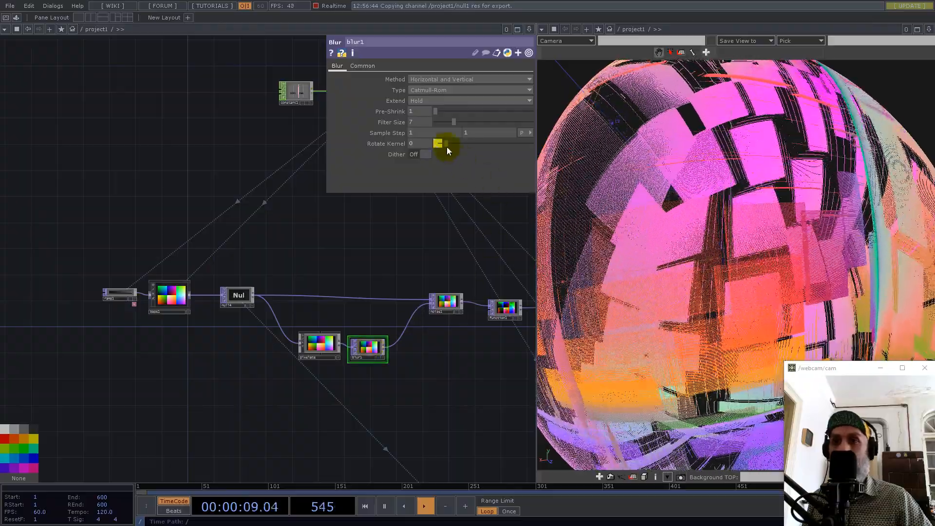
# Set blur1's filter size to 1 and its pre-shrink to 2.
pyautogui.moveTo(453, 122)
pyautogui.mouseDown()
pyautogui.moveTo(416, 122)
pyautogui.moveTo(442, 110)
pyautogui.mouseUp()
pyautogui.moveTo(775, 241); pyautogui.dragTo(702, 275, button='middle')
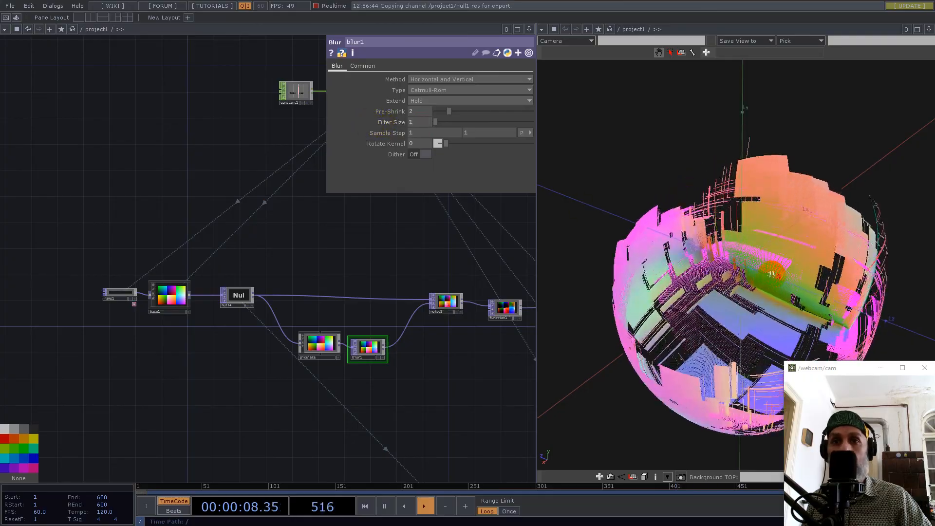
pyautogui.moveTo(743, 276); pyautogui.dragTo(754, 315)
pyautogui.moveTo(816, 282); pyautogui.dragTo(750, 225)
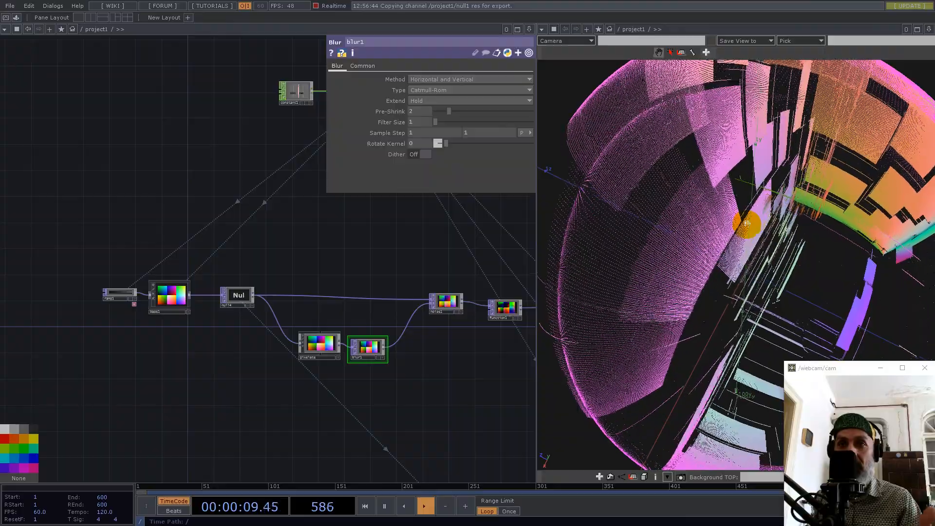
# Examine the blurred, pixelated point cloud from several angles and review the node network feeding noise1.
pyautogui.scroll(-4, 230, 298)
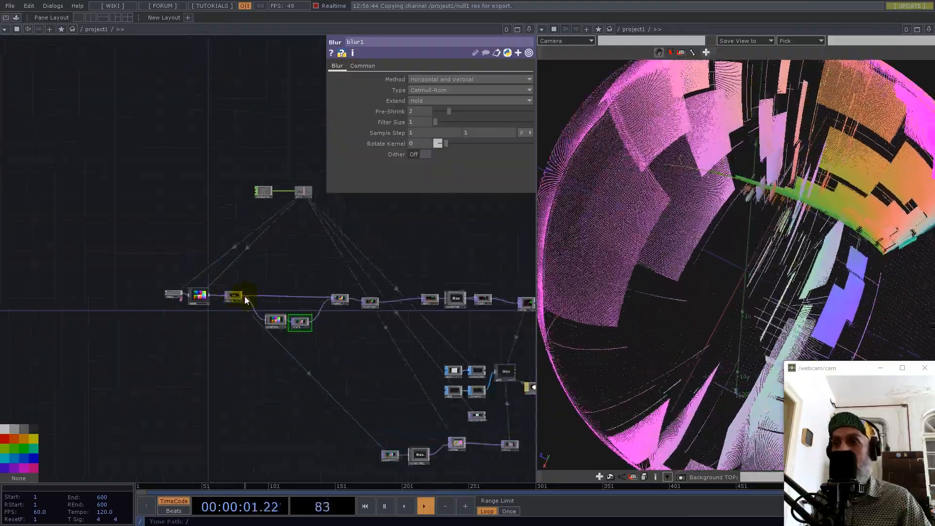
pyautogui.moveTo(338, 246); pyautogui.dragTo(192, 226)
pyautogui.moveTo(735, 252)
pyautogui.mouseDown(button='middle')
pyautogui.moveTo(643, 279)
pyautogui.moveTo(731, 265)
pyautogui.mouseUp(button='middle')
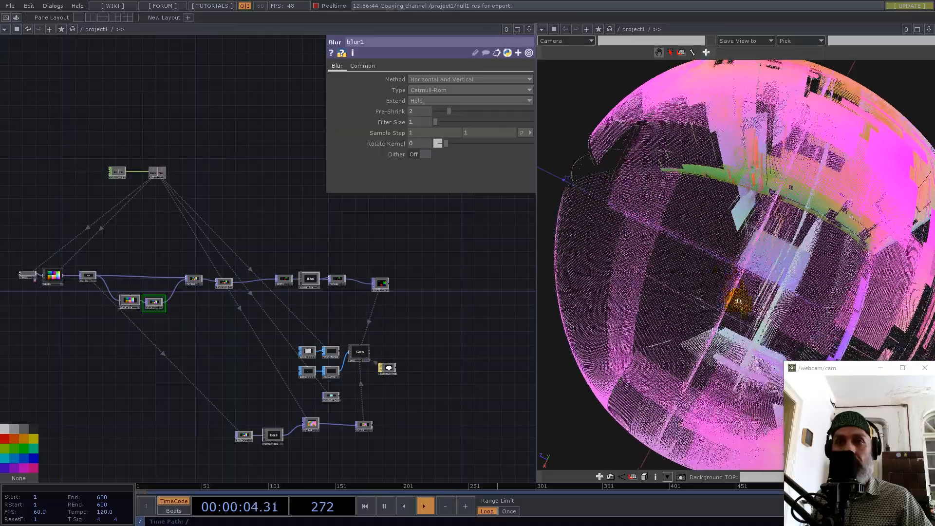
pyautogui.moveTo(732, 280); pyautogui.dragTo(750, 268)
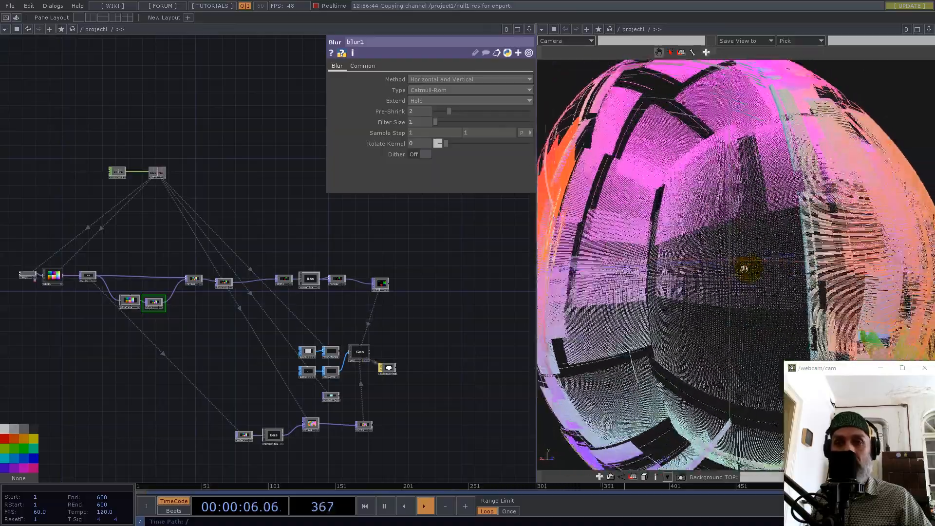
pyautogui.moveTo(750, 267); pyautogui.dragTo(723, 273, button='middle')
pyautogui.scroll(4, 180, 276)
pyautogui.moveTo(98, 241); pyautogui.dragTo(237, 237)
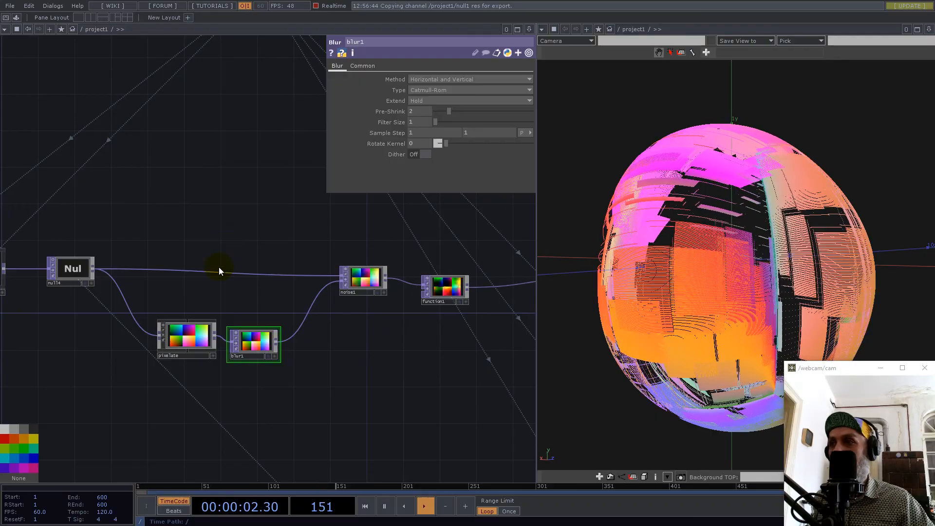
pyautogui.moveTo(236, 238); pyautogui.dragTo(263, 278)
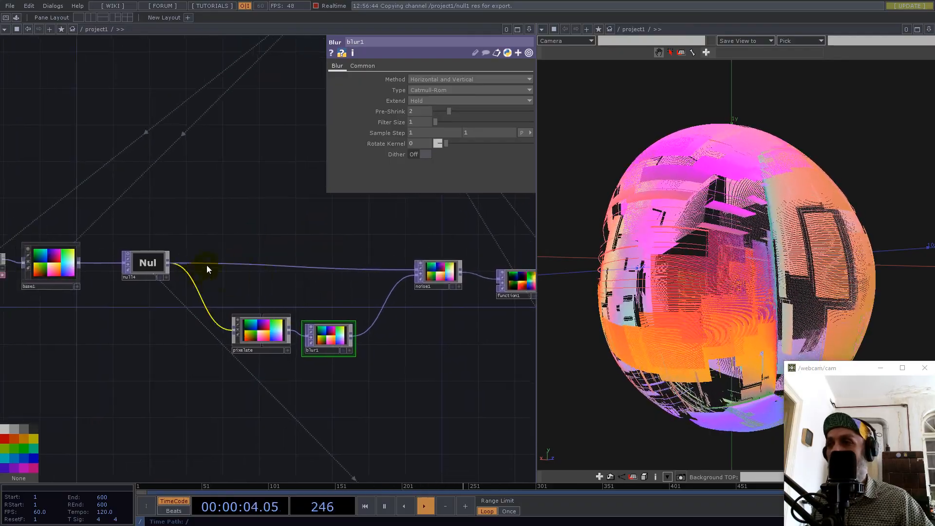
# Bypass the pixelate, blur1, noise1, function1 and noise2 nodes to isolate the shape from the normalise base.
pyautogui.moveTo(216, 224); pyautogui.dragTo(429, 316)
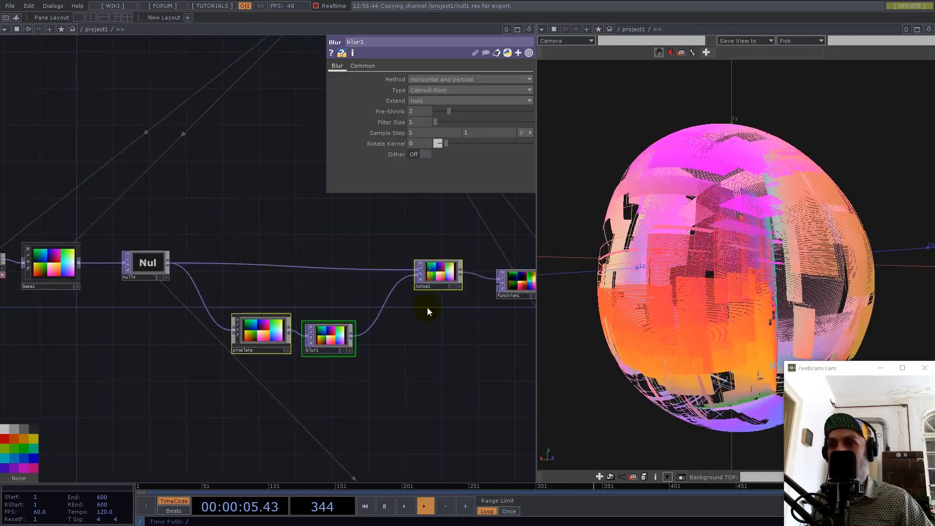
pyautogui.click(421, 273)
pyautogui.moveTo(404, 229); pyautogui.dragTo(187, 221)
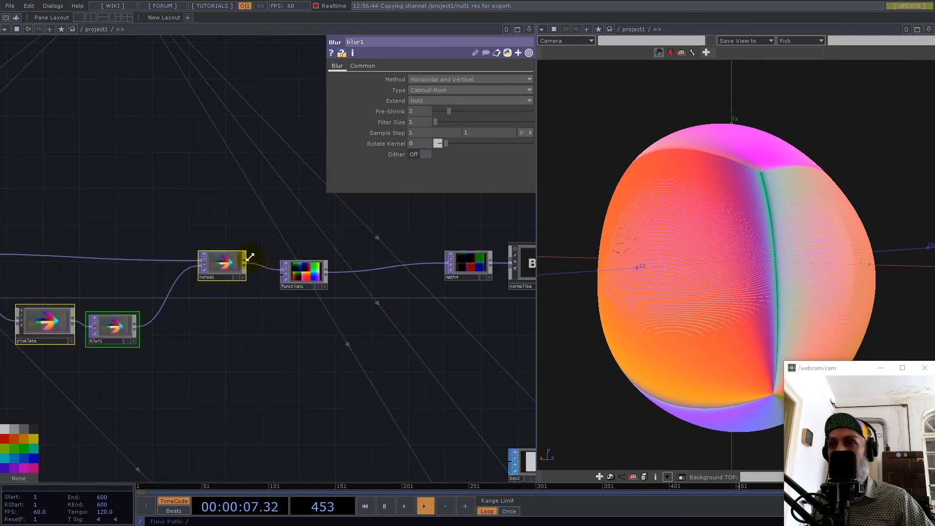
pyautogui.click(285, 274)
pyautogui.moveTo(324, 346); pyautogui.dragTo(205, 329)
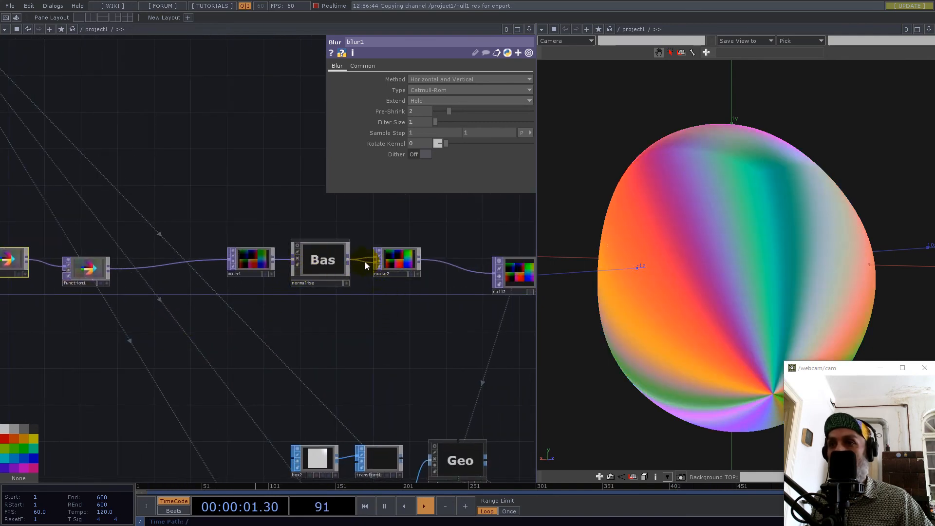
pyautogui.click(379, 262)
pyautogui.moveTo(441, 349); pyautogui.dragTo(393, 347)
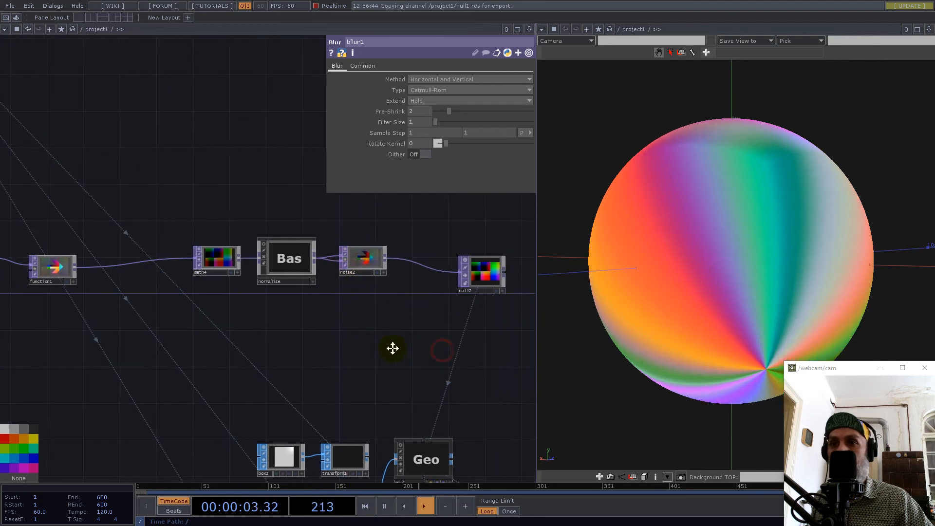
pyautogui.moveTo(738, 250); pyautogui.dragTo(760, 229)
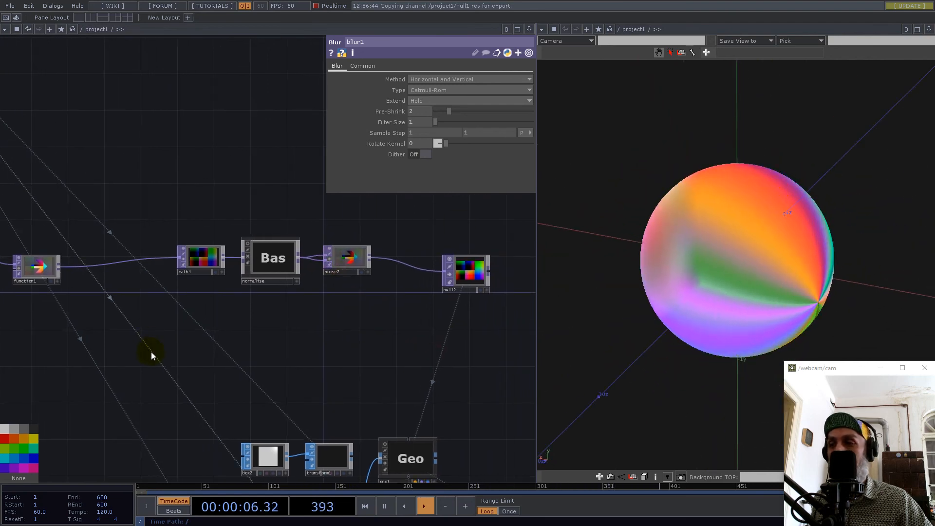
# Inside the normalise base, change math1's Combine Channels from a length calculation to Add.
pyautogui.click(273, 276)
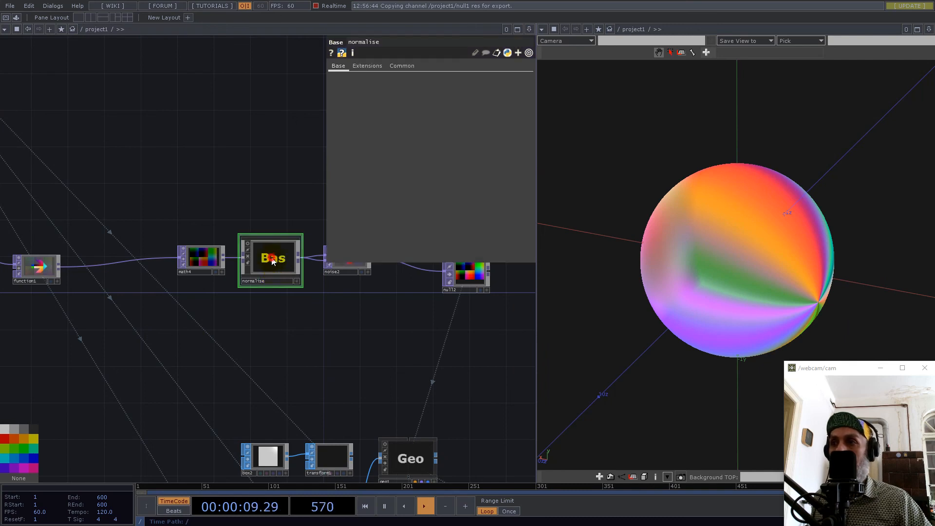
pyautogui.press('i')
pyautogui.scroll(2, 268, 298)
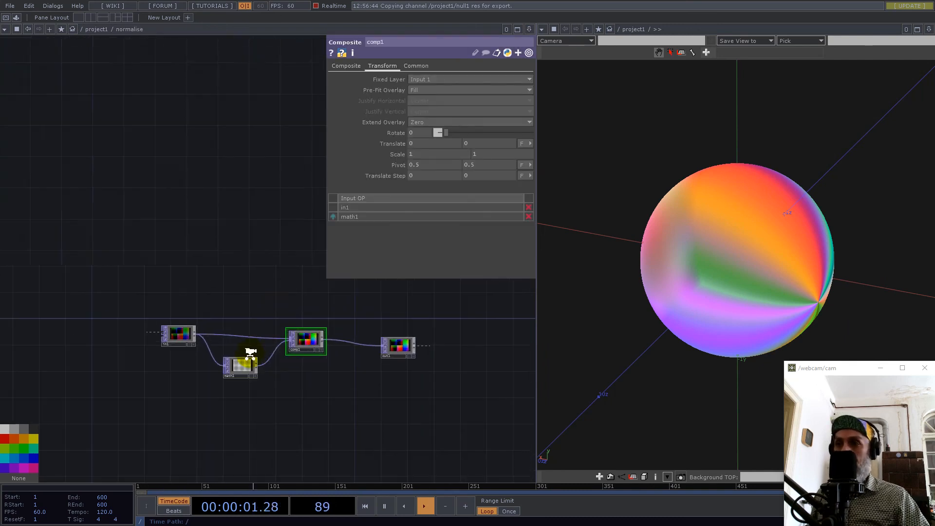
pyautogui.scroll(1, 251, 355)
pyautogui.scroll(4, 223, 392)
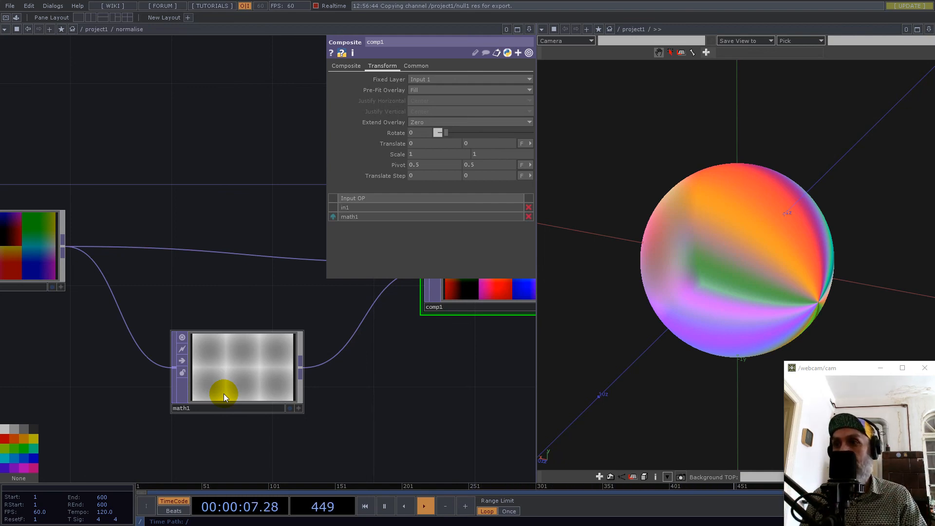
pyautogui.click(238, 365)
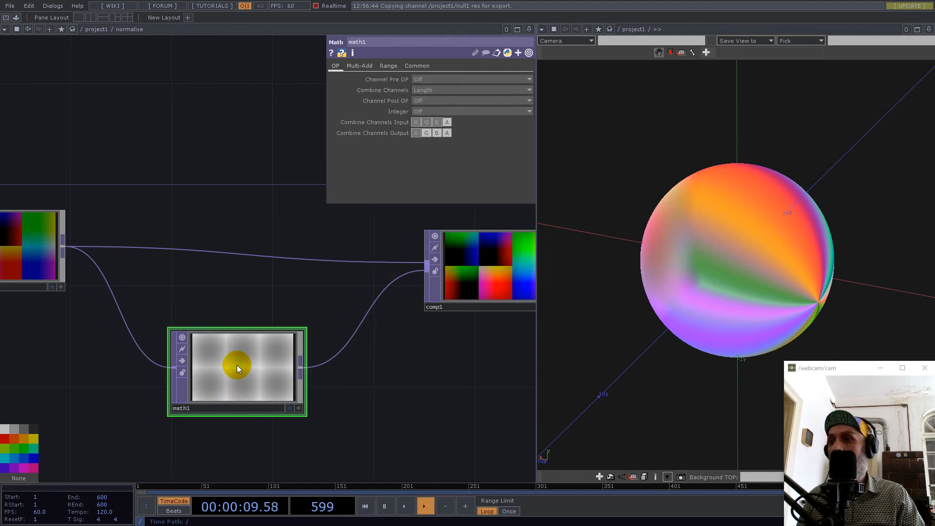
pyautogui.click(434, 89)
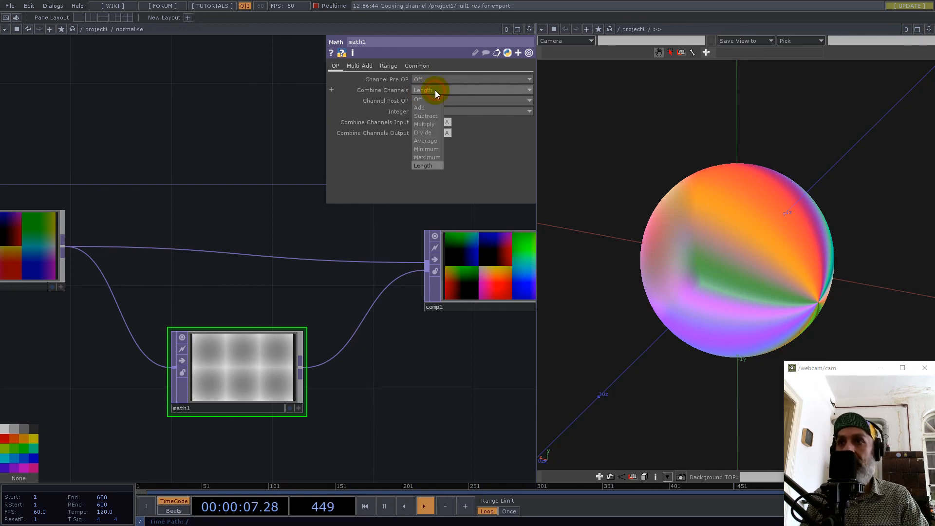
pyautogui.click(423, 107)
# Set math1's Channel Pre OP to Square and its Channel Post OP to Root.
pyautogui.click(423, 78)
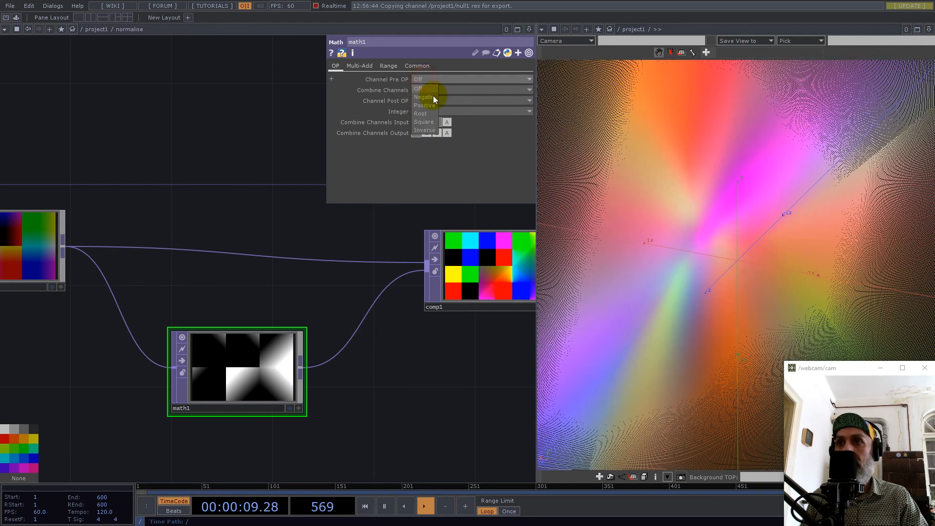
pyautogui.click(424, 122)
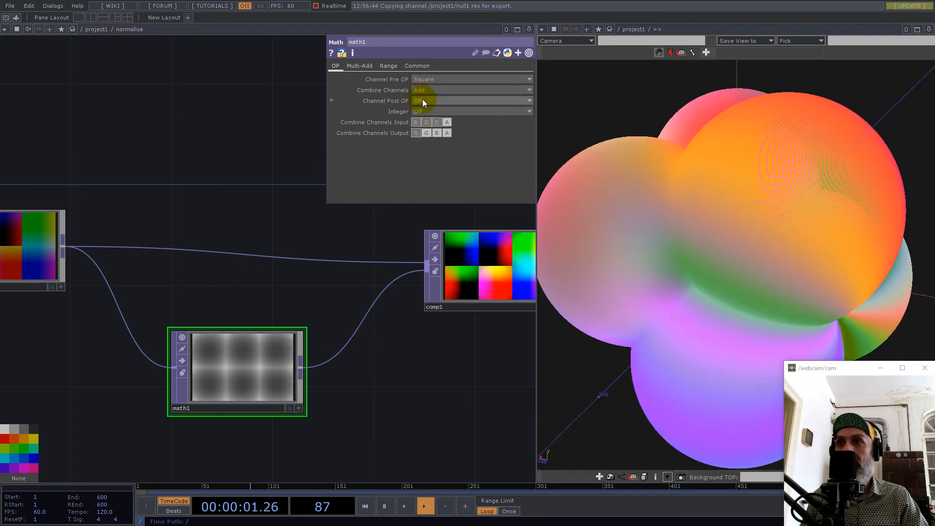
pyautogui.click(423, 101)
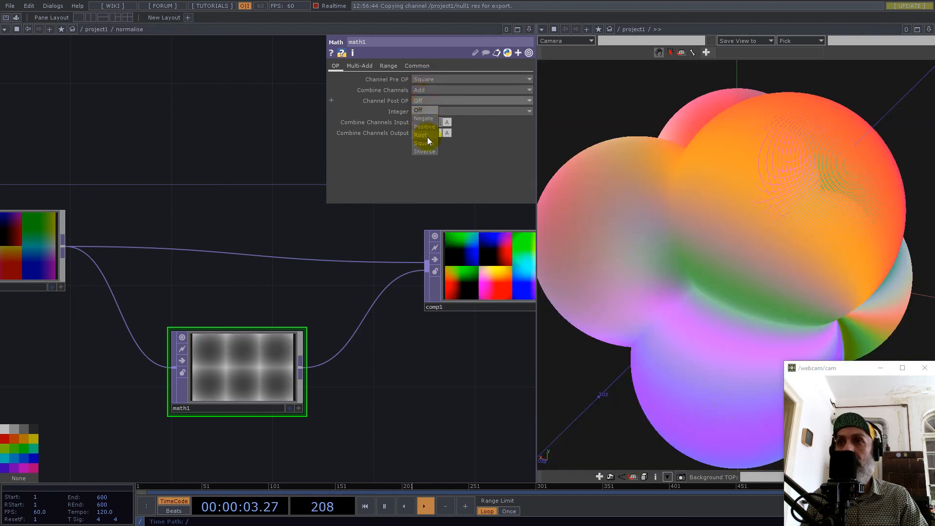
pyautogui.click(423, 135)
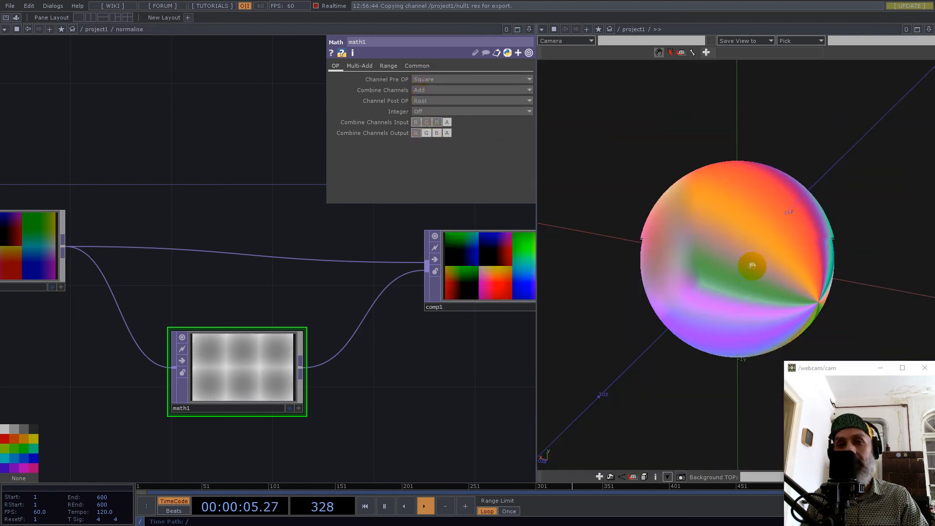
pyautogui.scroll(2, 743, 266)
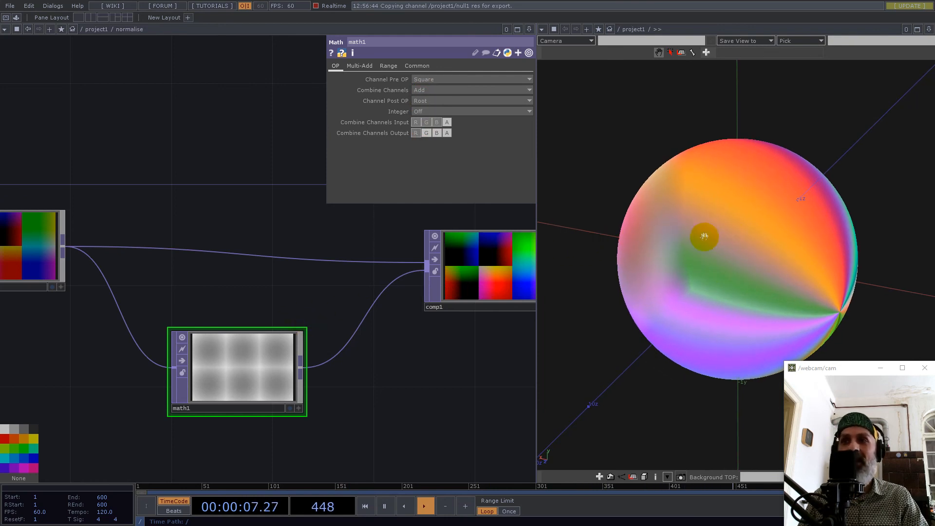
pyautogui.moveTo(744, 273); pyautogui.dragTo(762, 283)
pyautogui.moveTo(729, 241); pyautogui.dragTo(689, 261)
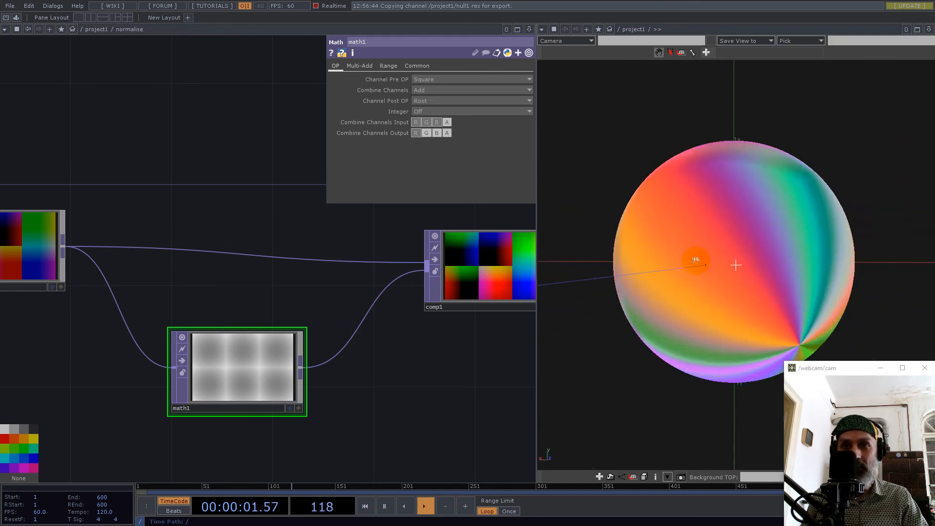
# Set math1's Channel Post OP to Off, examine the resulting form, and return to the project1 network.
pyautogui.click(422, 101)
pyautogui.click(421, 111)
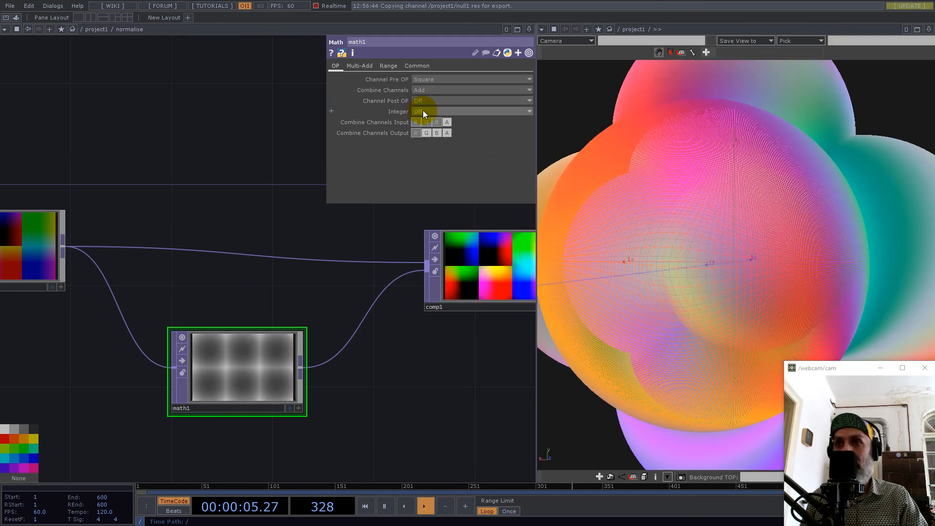
pyautogui.scroll(-5, 754, 255)
pyautogui.moveTo(813, 252); pyautogui.dragTo(762, 234)
pyautogui.moveTo(750, 243)
pyautogui.mouseDown(button='middle')
pyautogui.moveTo(802, 228)
pyautogui.moveTo(934, 219)
pyautogui.moveTo(760, 251)
pyautogui.mouseUp(button='middle')
pyautogui.scroll(-5, 350, 340)
pyautogui.scroll(-10, 343, 343)
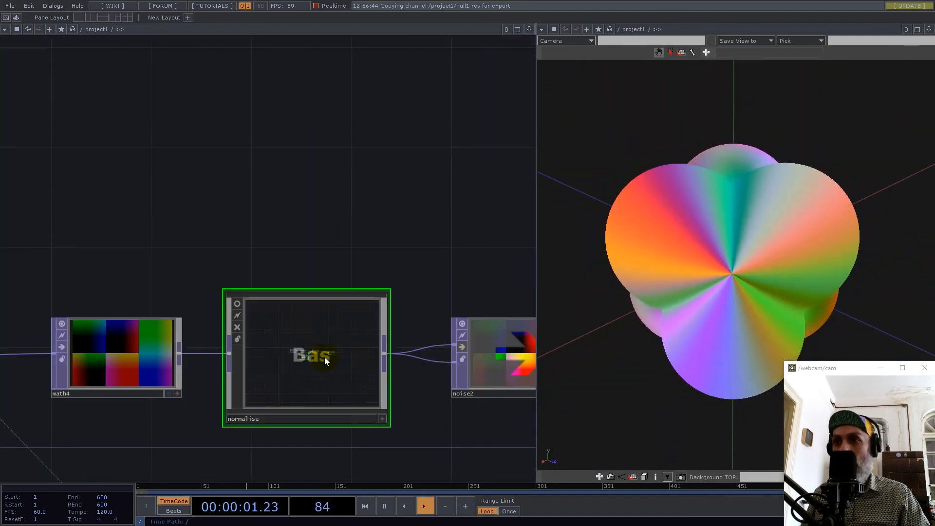
# Reactivate noise2 and animate its Z translate with the expression absTime.seconds/20.
pyautogui.scroll(5, 405, 344)
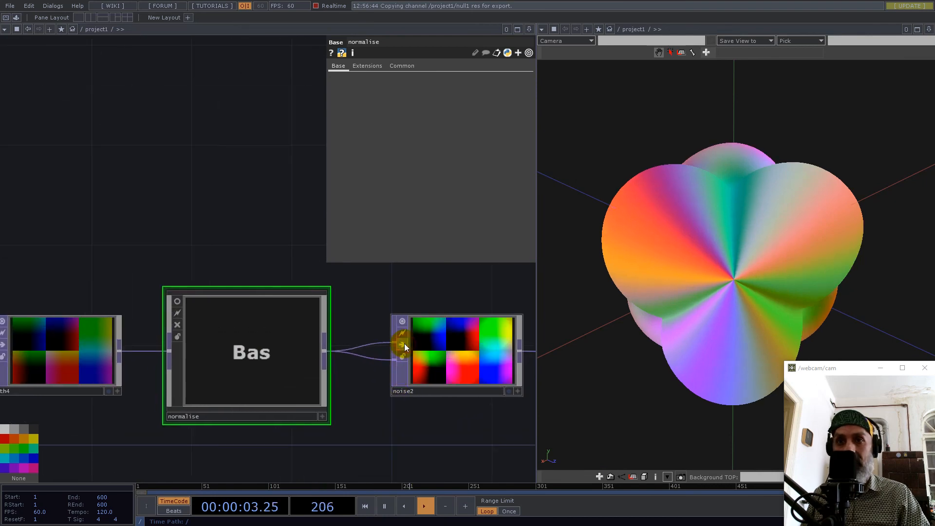
pyautogui.scroll(-8, 404, 344)
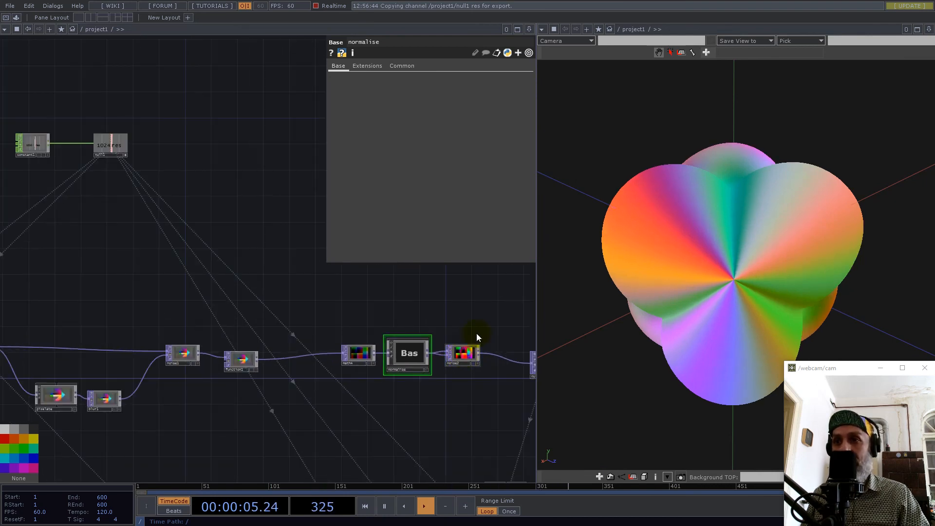
pyautogui.click(465, 354)
pyautogui.click(366, 66)
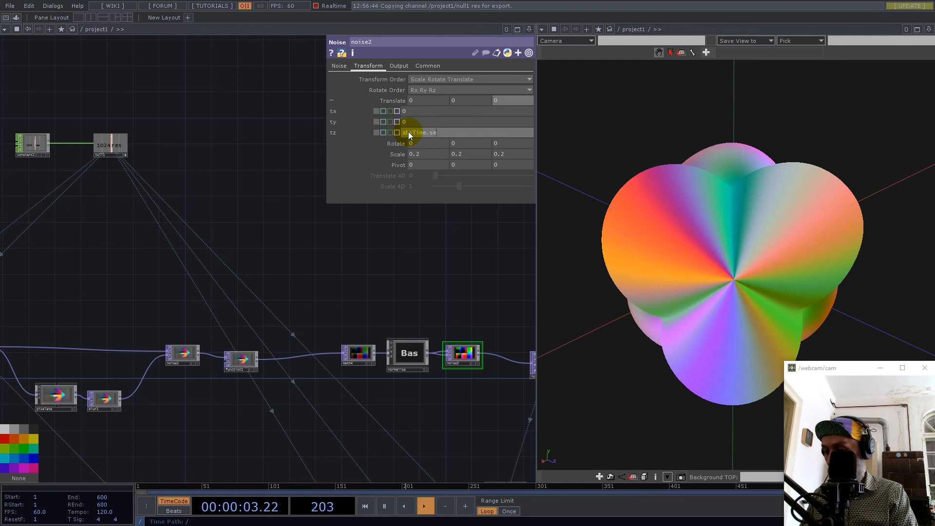
pyautogui.write('nds')
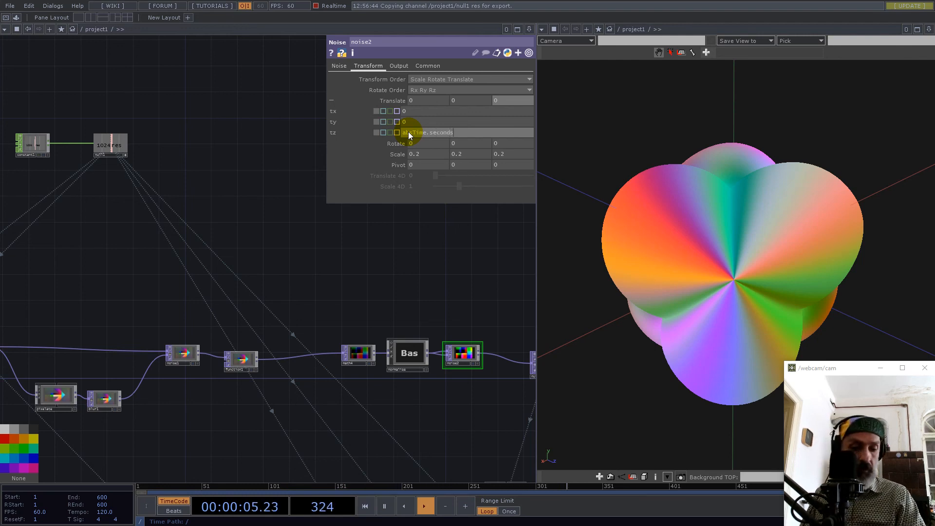
pyautogui.write('/20')
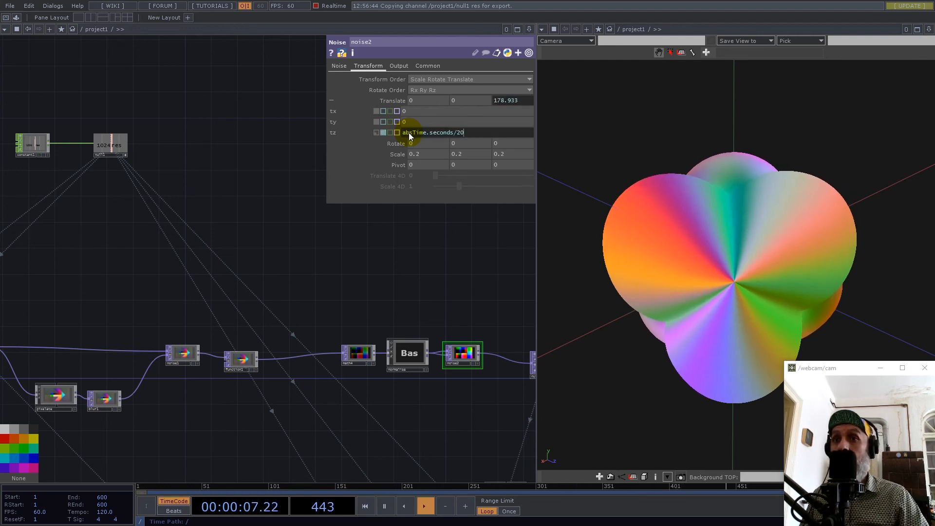
# Set noise2's Seed to 559 and Period to 1.88, and inspect the deformed shape from another angle.
pyautogui.click(339, 65)
pyautogui.moveTo(436, 90); pyautogui.dragTo(443, 89)
pyautogui.moveTo(501, 101); pyautogui.dragTo(527, 103)
pyautogui.moveTo(711, 207)
pyautogui.mouseDown()
pyautogui.moveTo(762, 239)
pyautogui.moveTo(845, 247)
pyautogui.moveTo(897, 218)
pyautogui.moveTo(901, 245)
pyautogui.moveTo(791, 257)
pyautogui.moveTo(706, 218)
pyautogui.mouseUp()
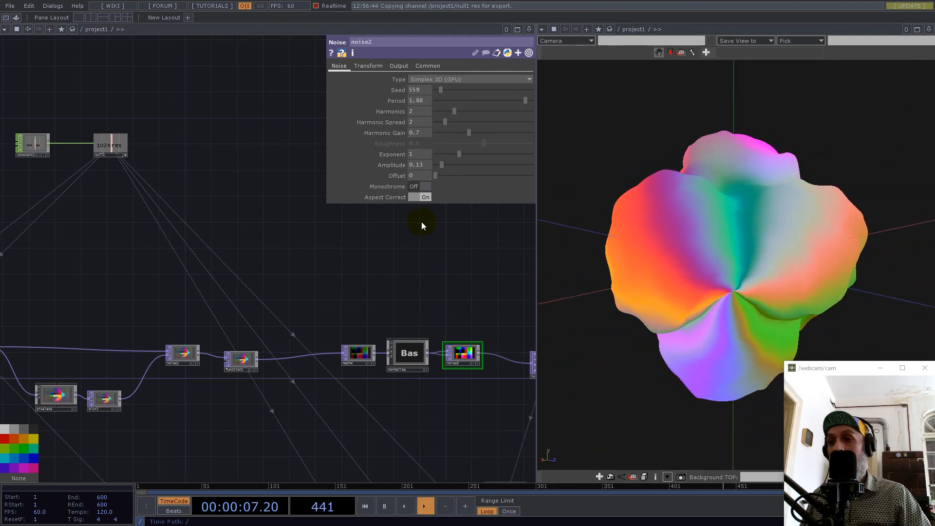
# Bypass noise2, and inside the normalise base set math1's Channel Post OP to Root.
pyautogui.scroll(5, 445, 359)
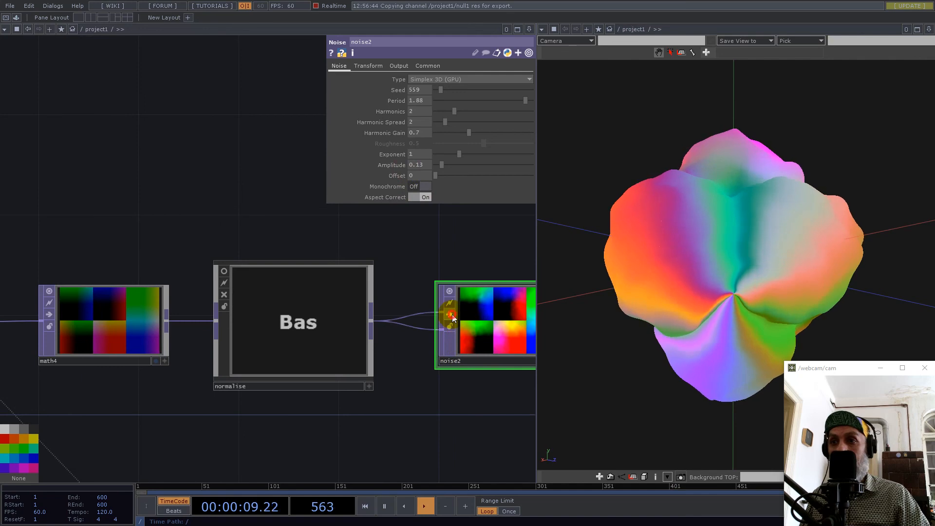
pyautogui.click(449, 315)
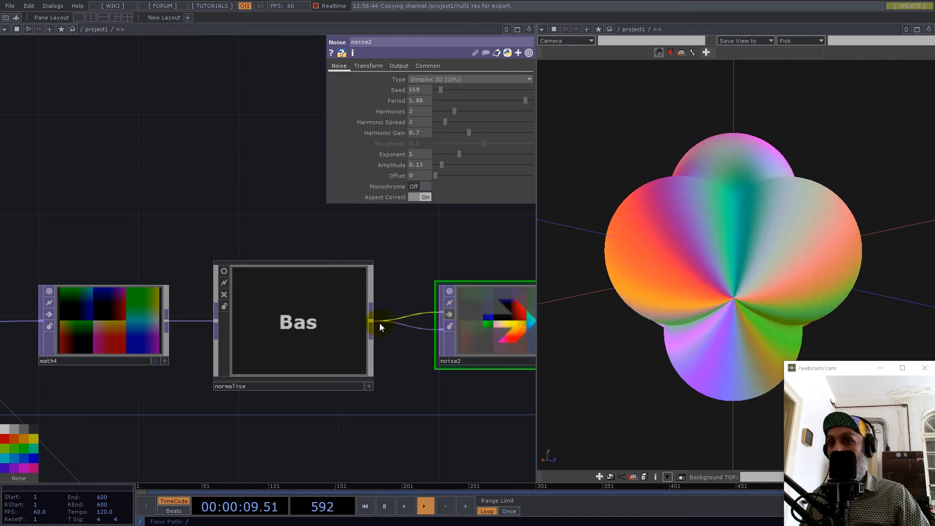
pyautogui.doubleClick(300, 321)
pyautogui.scroll(4, 255, 344)
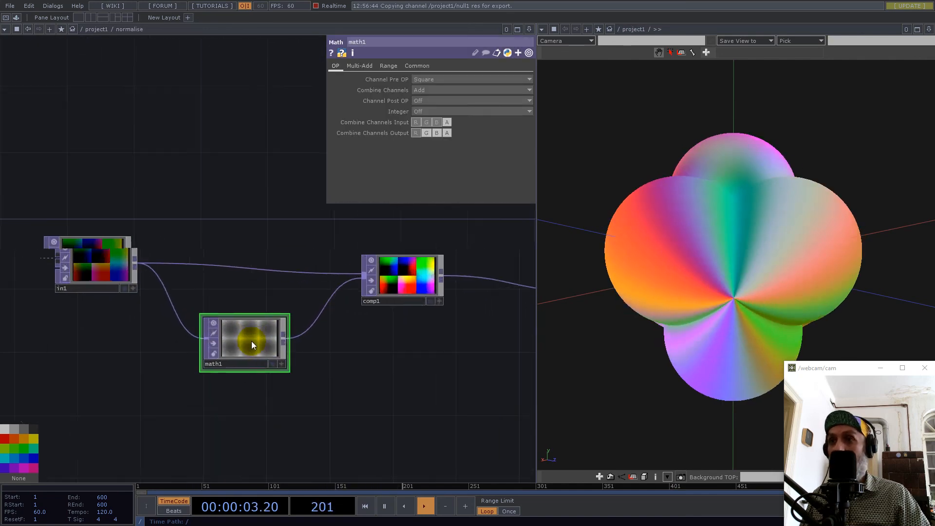
pyautogui.click(428, 102)
pyautogui.click(421, 135)
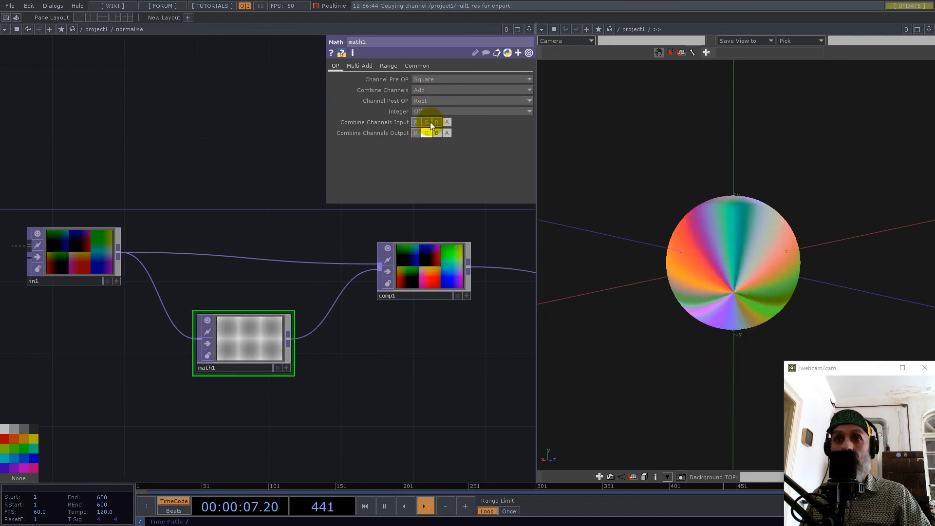
# Set math1's Channel Pre OP to Root, examine the resulting shape from several angles, and return to the project1 network.
pyautogui.click(427, 80)
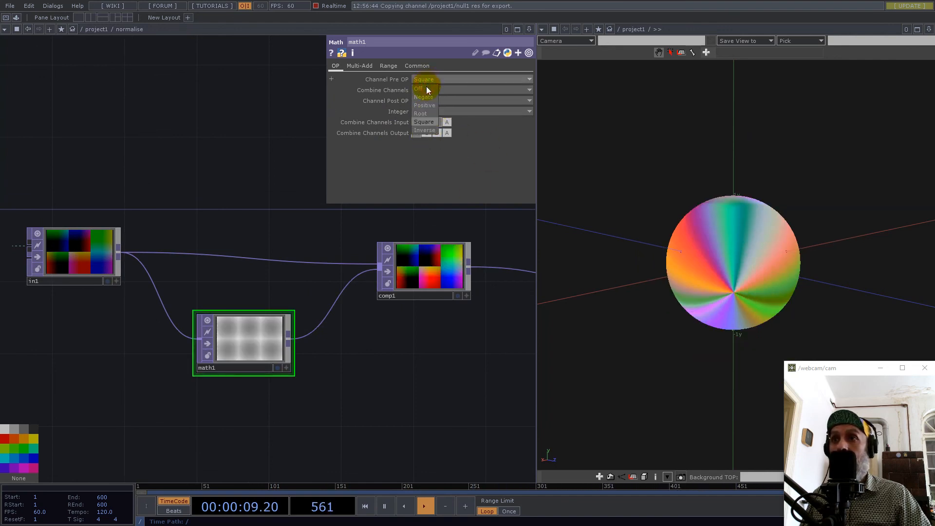
pyautogui.click(425, 113)
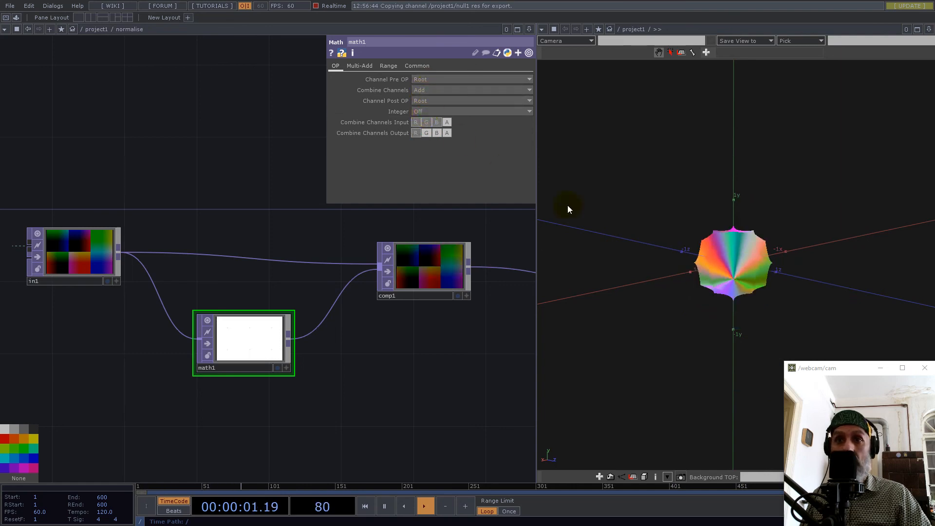
pyautogui.moveTo(794, 246); pyautogui.dragTo(882, 238, button='middle')
pyautogui.moveTo(691, 199); pyautogui.dragTo(804, 144)
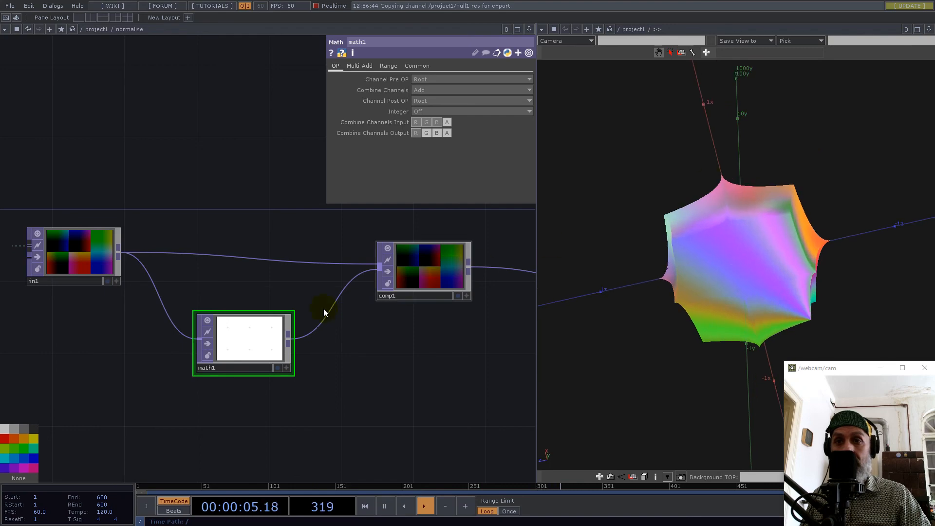
pyautogui.scroll(-6, 234, 321)
pyautogui.scroll(-3, 195, 332)
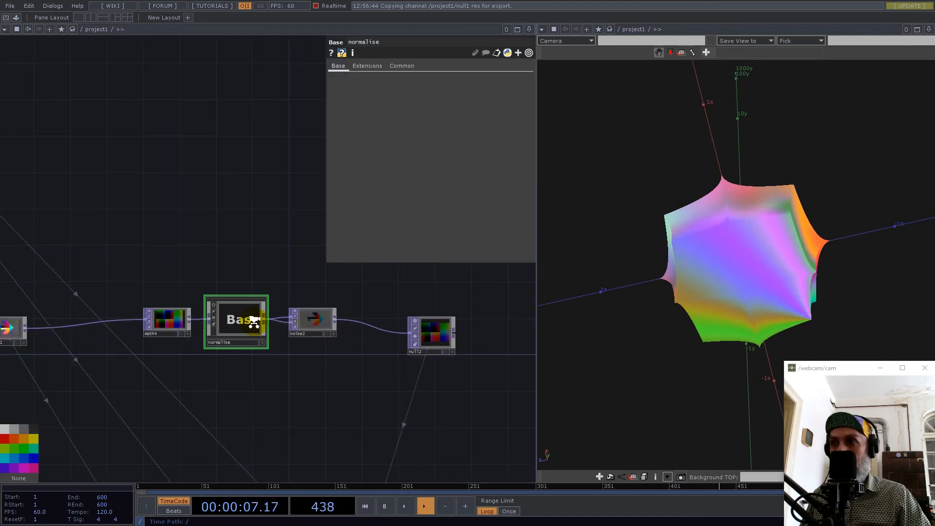
# Recolour the shape by setting noise3's Period to 16 and its Seed to 3046.
pyautogui.scroll(6, 221, 234)
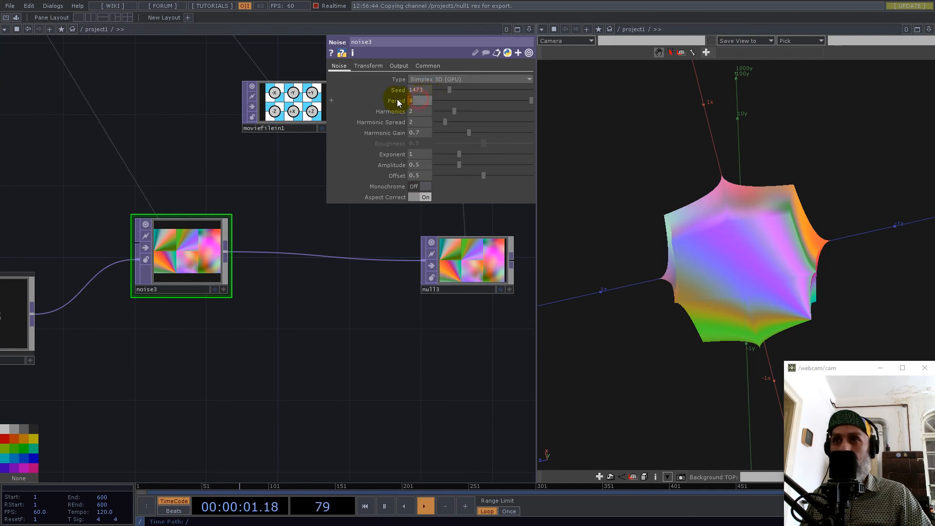
pyautogui.write('16')
pyautogui.press('Return')
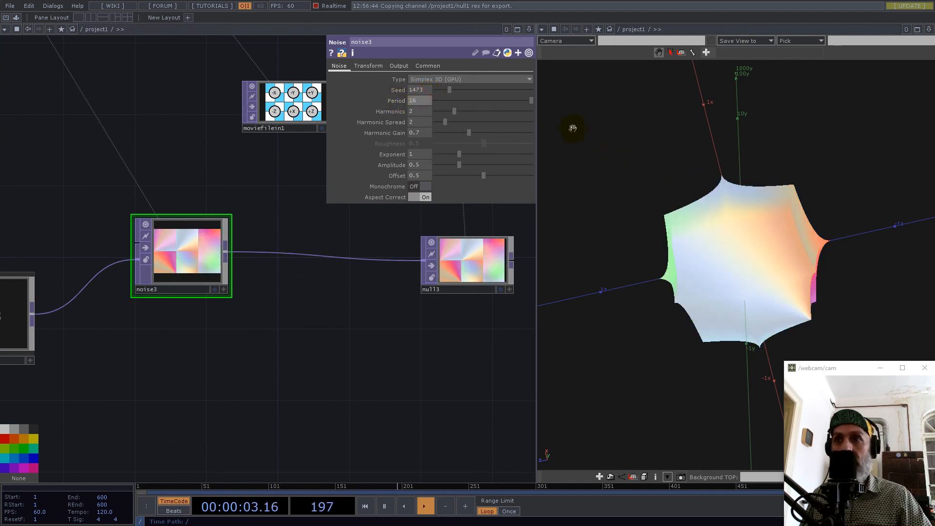
pyautogui.moveTo(449, 89); pyautogui.dragTo(466, 89)
pyautogui.moveTo(821, 236); pyautogui.dragTo(802, 274)
pyautogui.scroll(8, 802, 274)
pyautogui.scroll(-7, 887, 257)
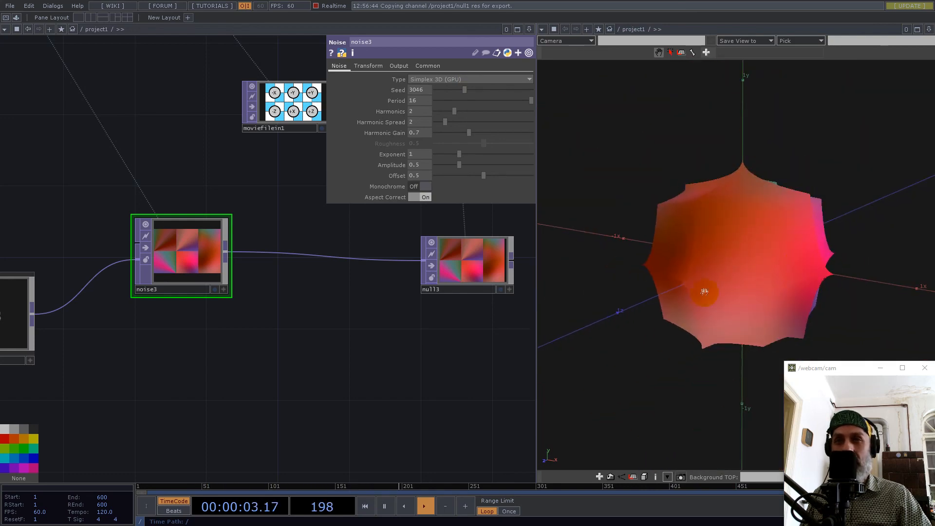
# Inside the normalise base, insert a Level TOP between math1 and comp1.
pyautogui.scroll(-4, 306, 390)
pyautogui.scroll(-3, 304, 390)
pyautogui.scroll(6, 282, 209)
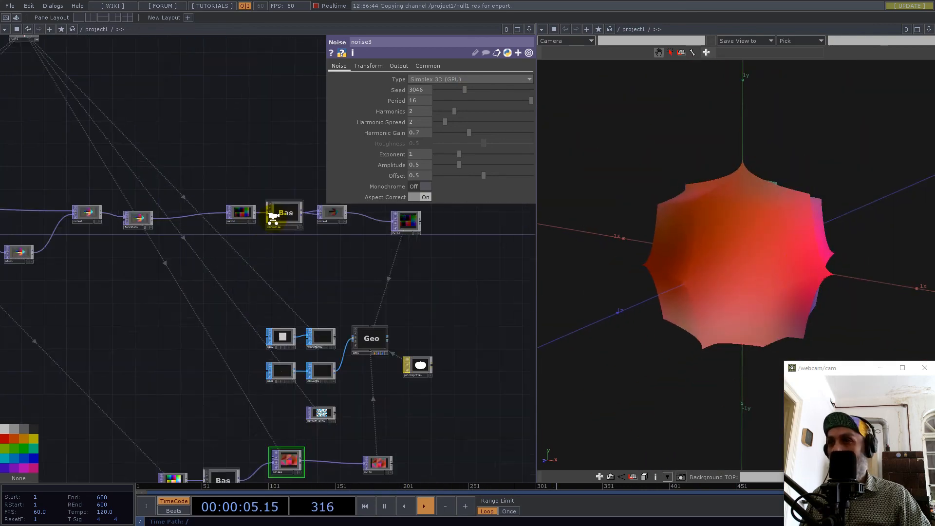
pyautogui.doubleClick(321, 196)
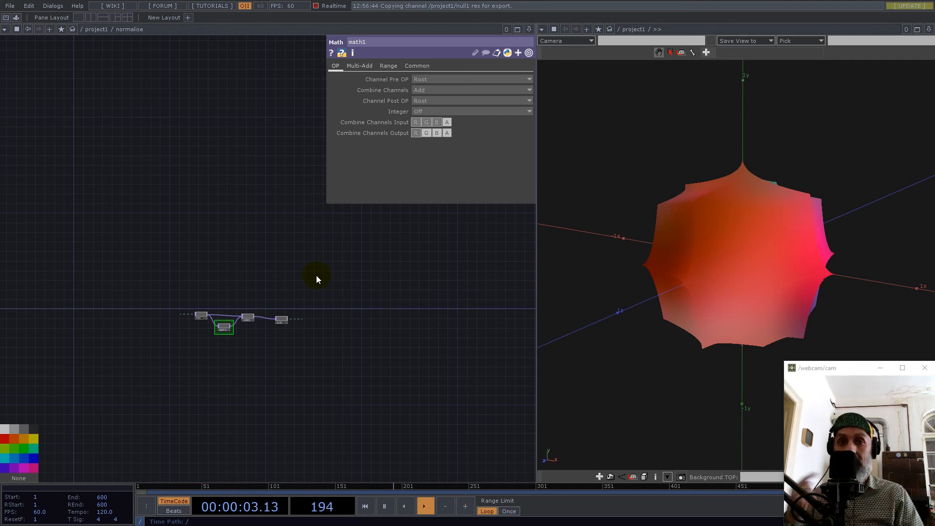
pyautogui.scroll(5, 212, 363)
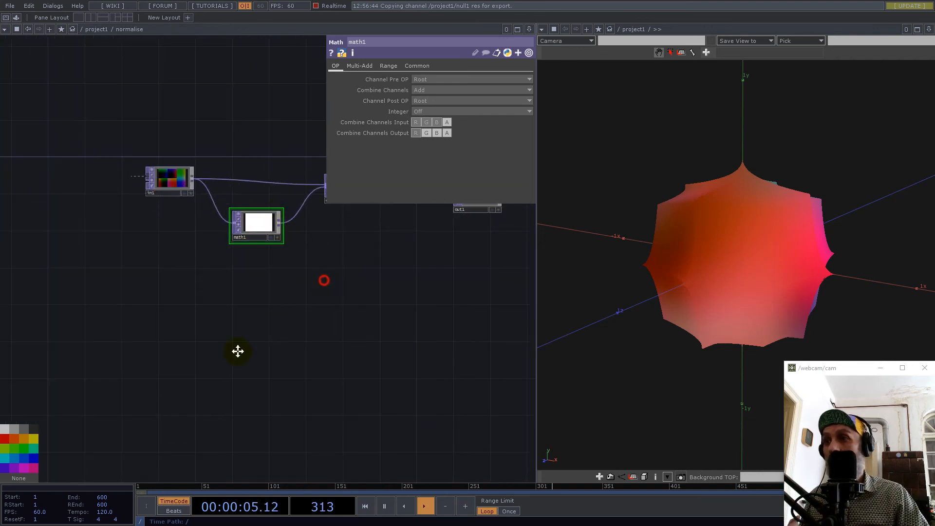
pyautogui.moveTo(237, 351); pyautogui.dragTo(137, 431)
pyautogui.rightClick(194, 299)
pyautogui.click(200, 283)
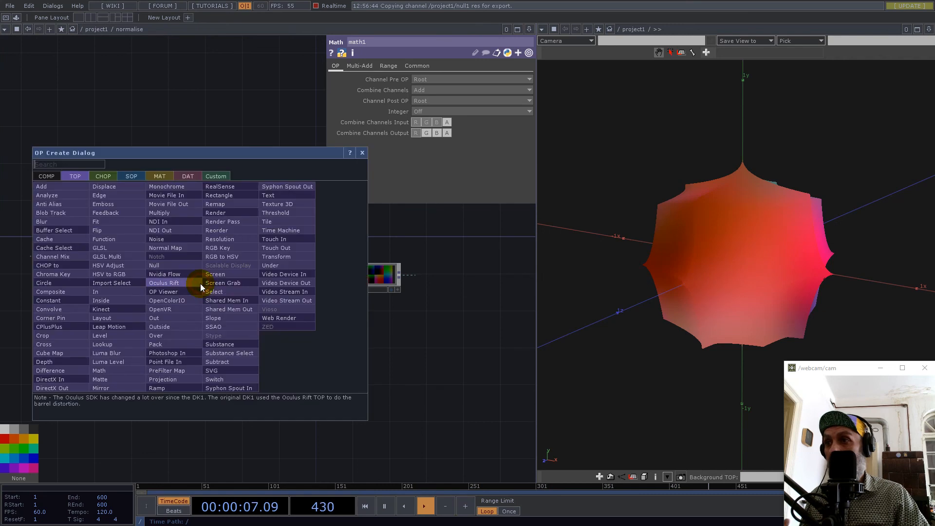
pyautogui.write('lev')
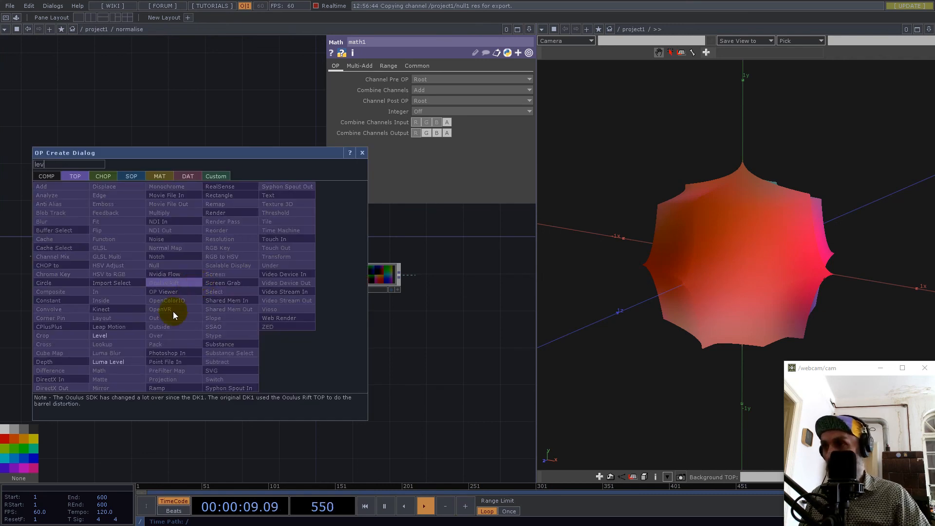
pyautogui.click(118, 336)
pyautogui.click(212, 319)
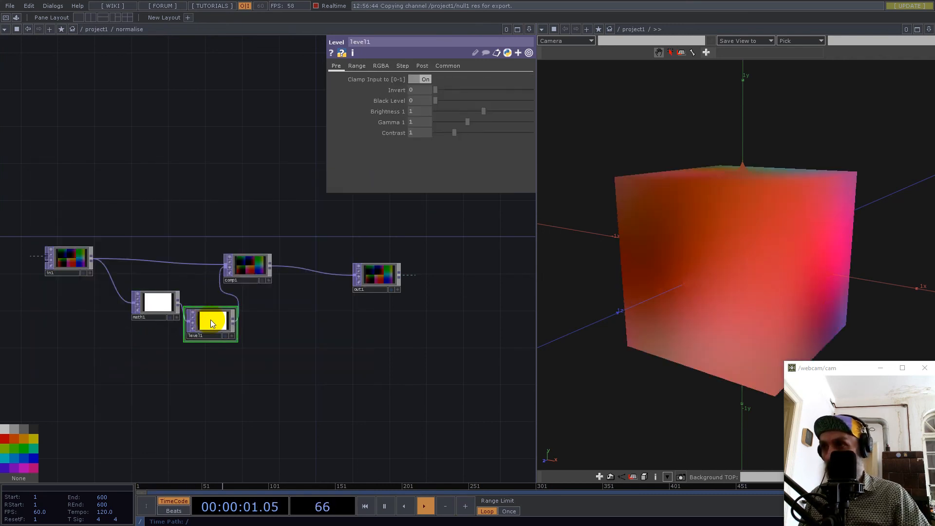
# Set level1's Invert to 1 with Clamp Input to [0-1] off, and space out the nodes in the normalise network.
pyautogui.moveTo(435, 92); pyautogui.dragTo(672, 111)
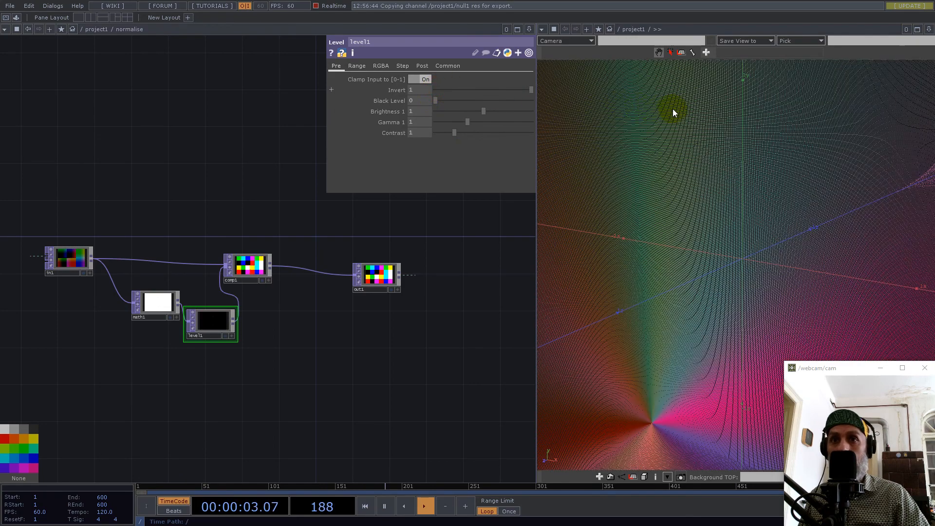
pyautogui.moveTo(437, 325); pyautogui.dragTo(3, 475, button='middle')
pyautogui.moveTo(773, 251); pyautogui.dragTo(556, 365, button='middle')
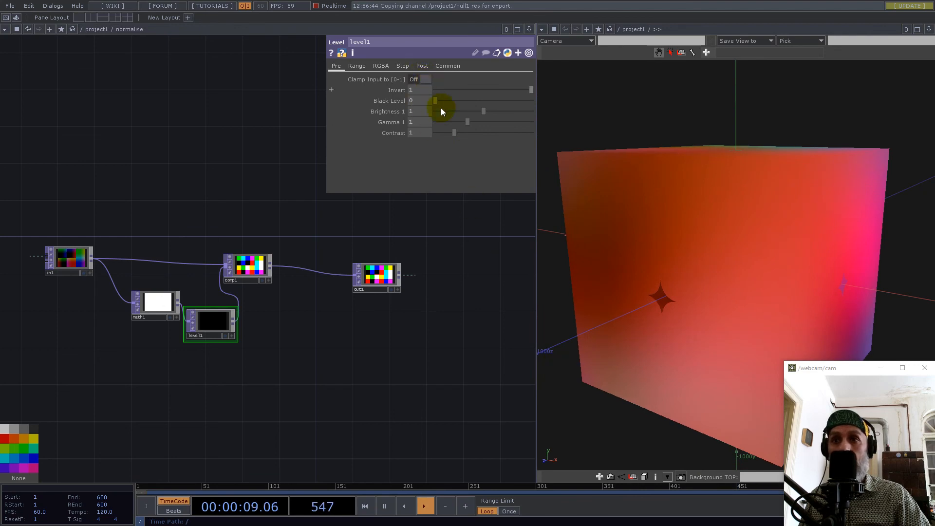
pyautogui.moveTo(270, 266); pyautogui.dragTo(317, 266)
pyautogui.moveTo(156, 304); pyautogui.dragTo(224, 306)
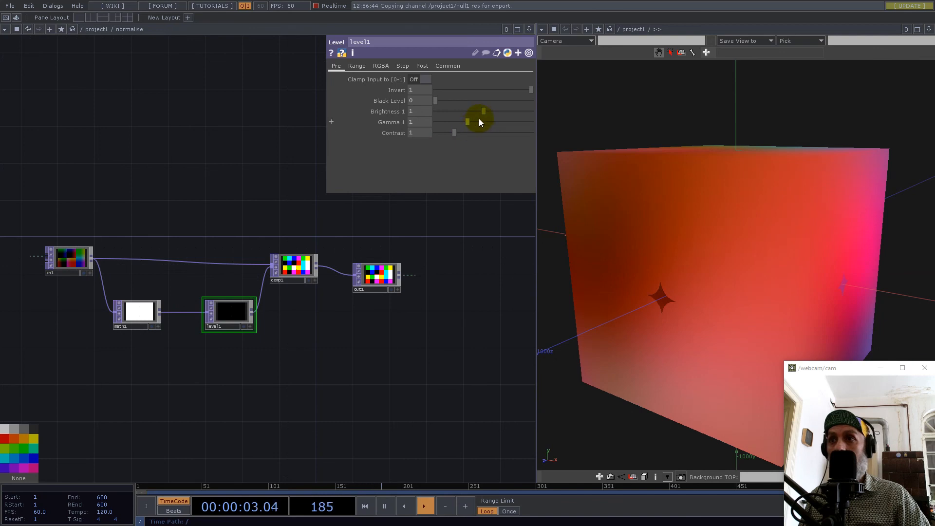
# Set level1's Invert to 0.756, Brightness 1 to 0.89, Gamma 1 to 1.6 and Contrast to 0.43, and examine the shape.
pyautogui.moveTo(515, 90); pyautogui.dragTo(395, 106)
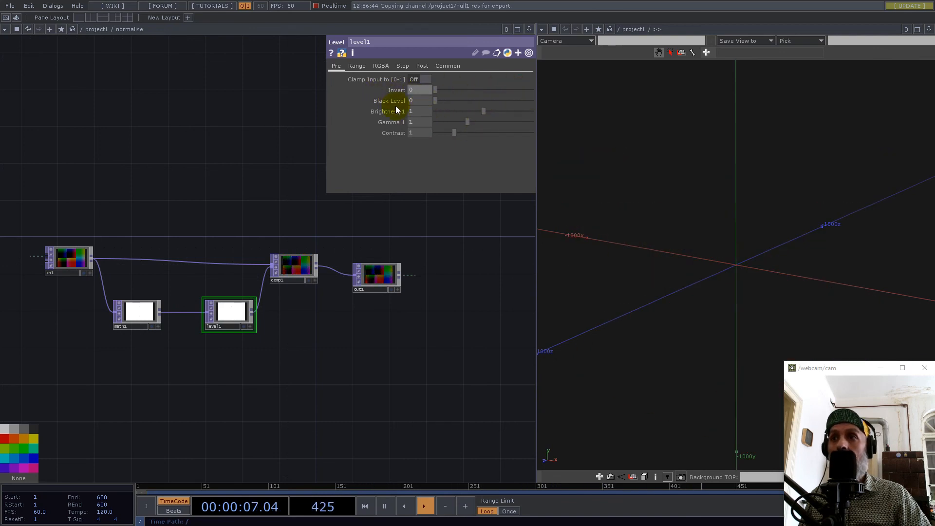
pyautogui.moveTo(836, 271); pyautogui.dragTo(845, 219, button='middle')
pyautogui.moveTo(467, 122)
pyautogui.mouseDown()
pyautogui.moveTo(589, 137)
pyautogui.moveTo(428, 133)
pyautogui.moveTo(484, 112)
pyautogui.moveTo(533, 115)
pyautogui.moveTo(478, 113)
pyautogui.mouseUp()
pyautogui.moveTo(434, 89); pyautogui.dragTo(506, 94)
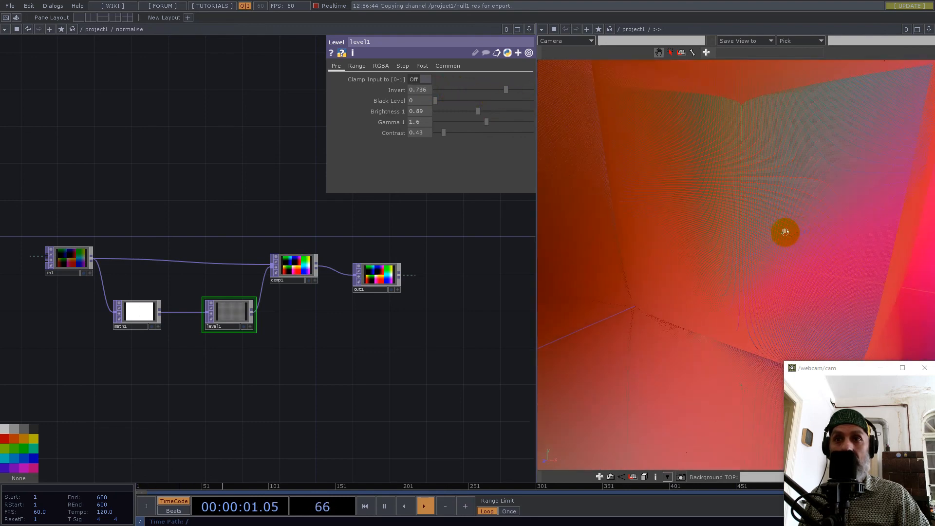
pyautogui.moveTo(797, 229); pyautogui.dragTo(688, 255, button='middle')
pyautogui.moveTo(688, 255); pyautogui.dragTo(712, 262)
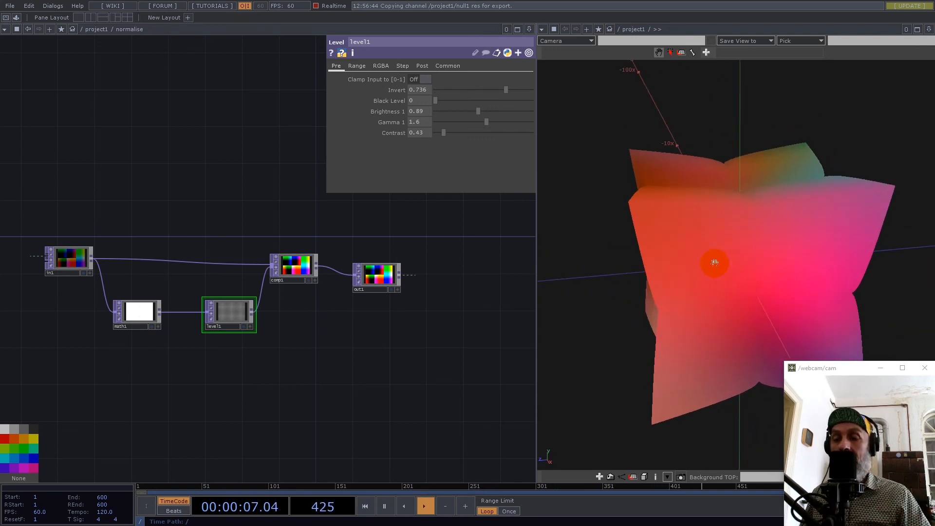
pyautogui.moveTo(762, 247); pyautogui.dragTo(791, 185)
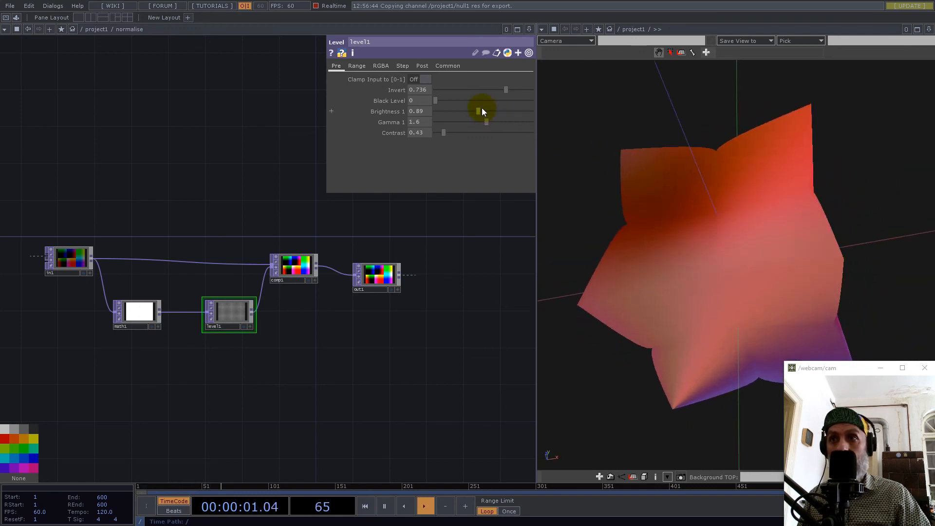
pyautogui.moveTo(507, 90); pyautogui.dragTo(507, 91)
pyautogui.moveTo(740, 242); pyautogui.dragTo(867, 329)
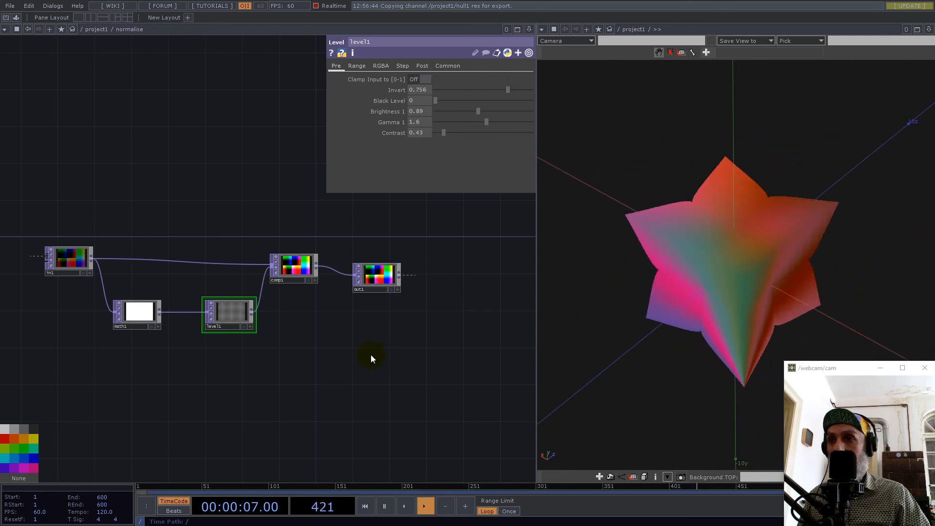
# Try Length as math1's Combine Channels operation.
pyautogui.click(142, 310)
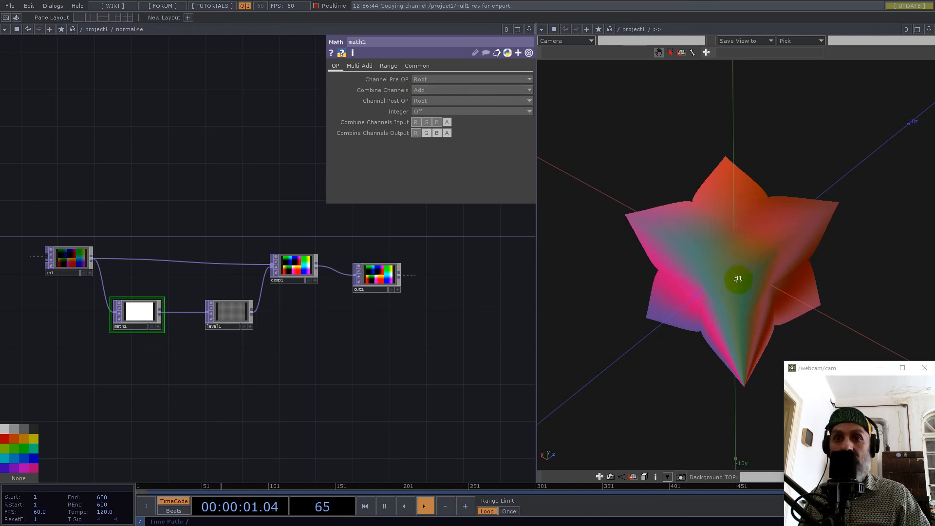
pyautogui.scroll(3, 750, 277)
pyautogui.moveTo(763, 276); pyautogui.dragTo(794, 252)
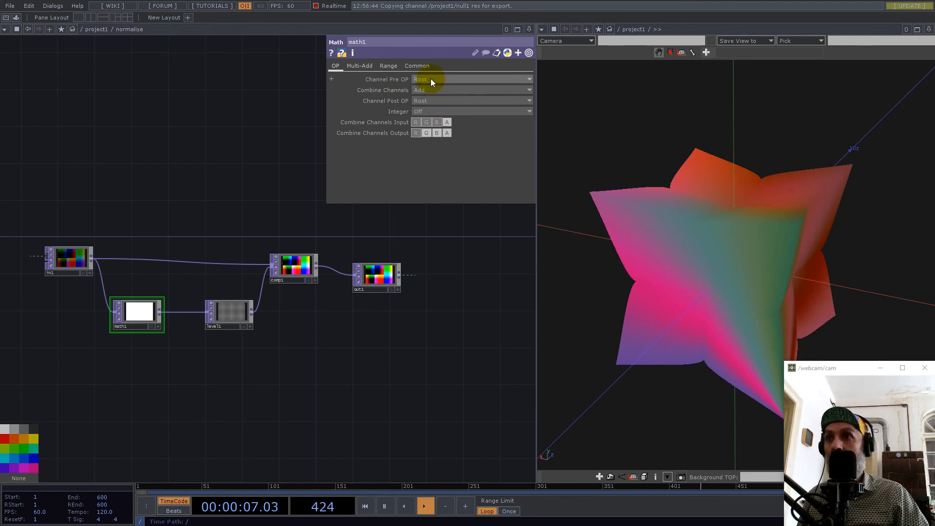
pyautogui.click(425, 90)
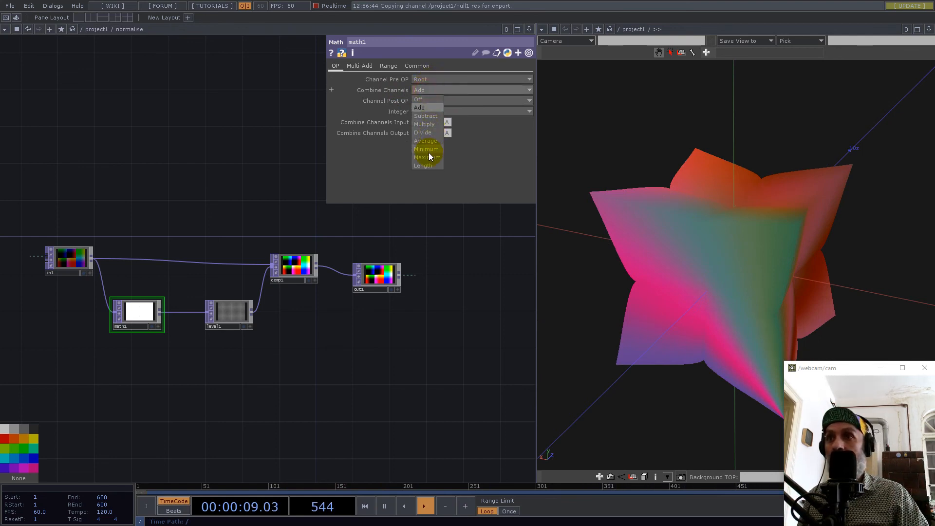
pyautogui.click(434, 164)
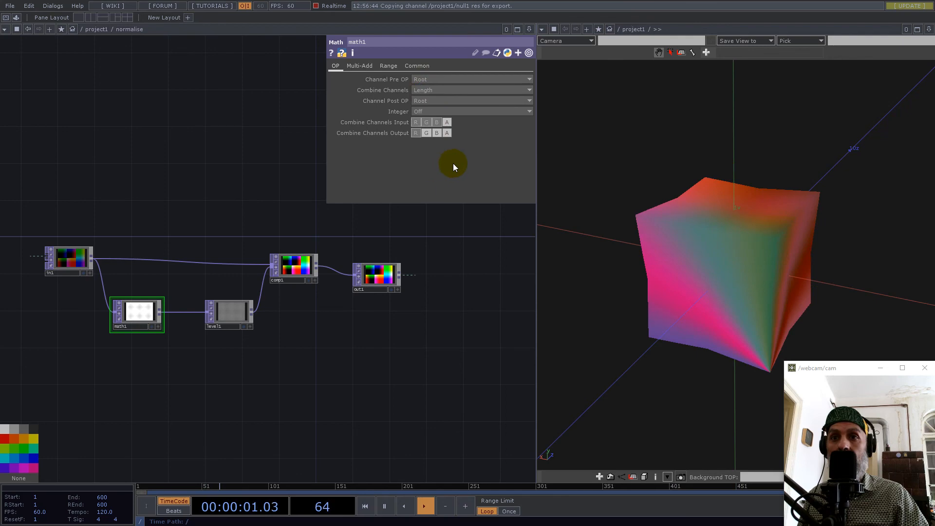
# Set math1's Combine Channels to Divide and inspect the resulting form from several angles.
pyautogui.click(431, 91)
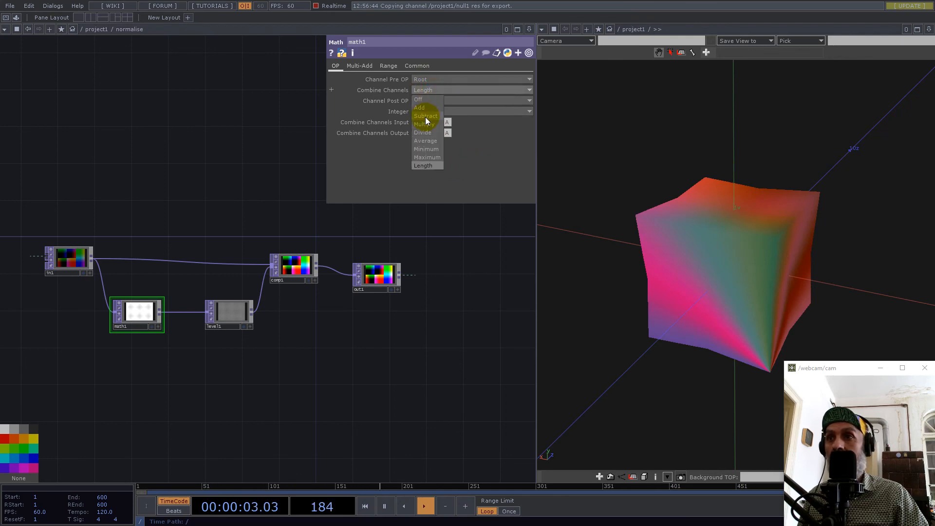
pyautogui.click(423, 132)
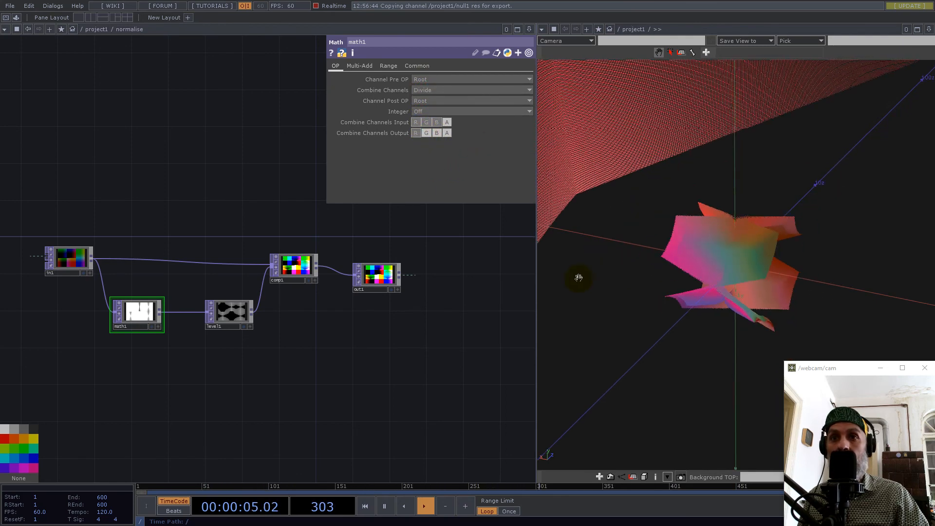
pyautogui.moveTo(709, 267); pyautogui.dragTo(653, 298, button='middle')
pyautogui.moveTo(653, 297); pyautogui.dragTo(656, 148)
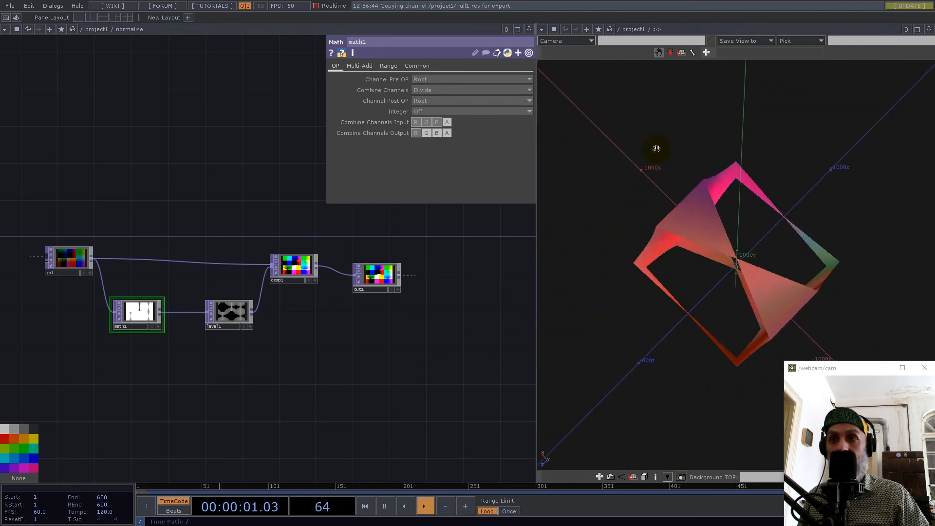
# Set level1's Invert to 1, Brightness 1 to 0.79, Gamma 1 to 1.42 and Contrast to 0, and return to the project1 network.
pyautogui.click(236, 311)
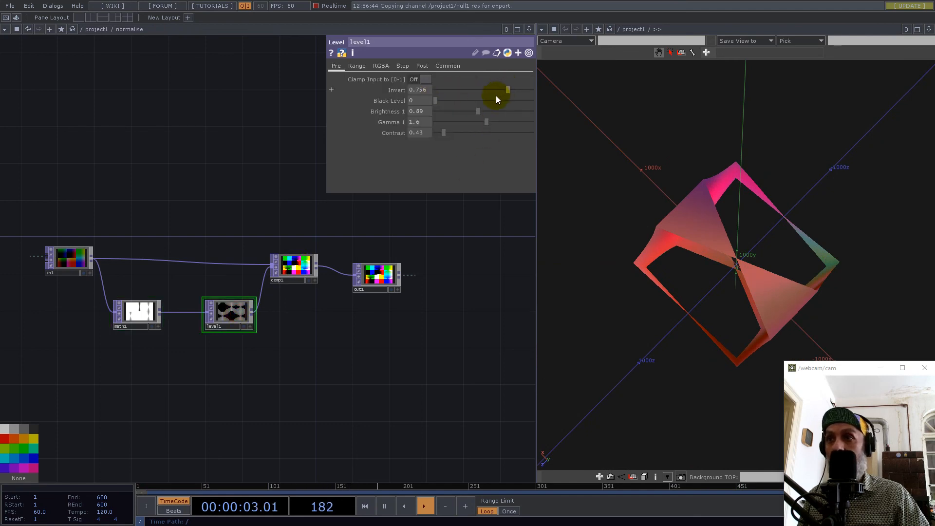
pyautogui.scroll(5, 241, 305)
pyautogui.moveTo(508, 89); pyautogui.dragTo(544, 93)
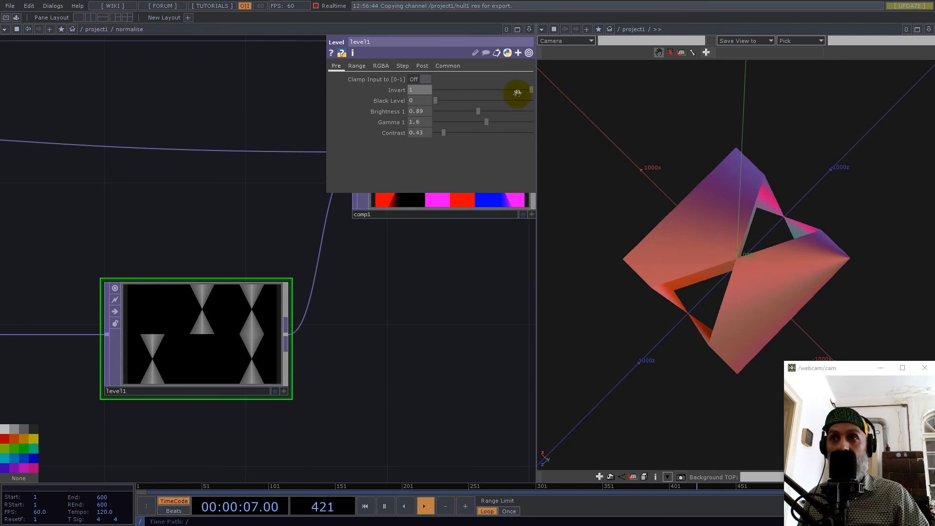
pyautogui.moveTo(478, 111); pyautogui.dragTo(409, 148)
pyautogui.scroll(-5, 458, 287)
pyautogui.scroll(-6, 353, 340)
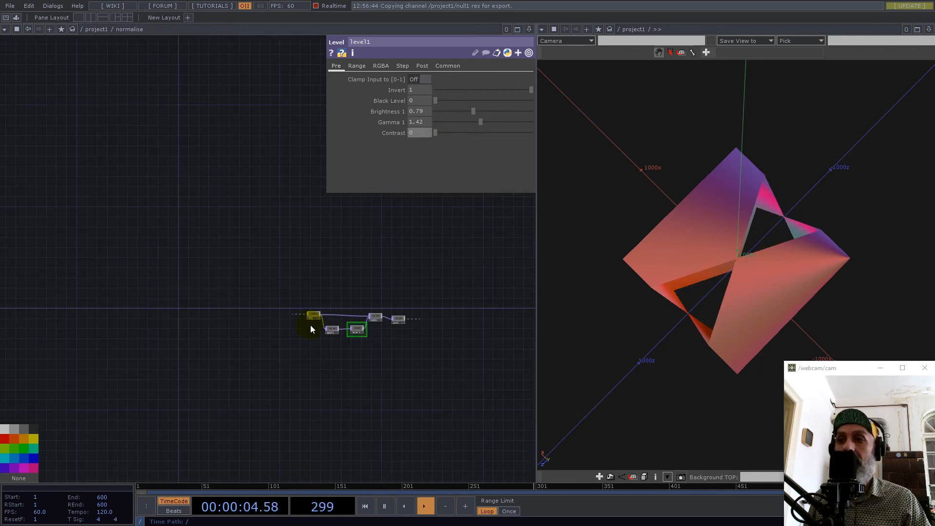
pyautogui.scroll(-10, 316, 306)
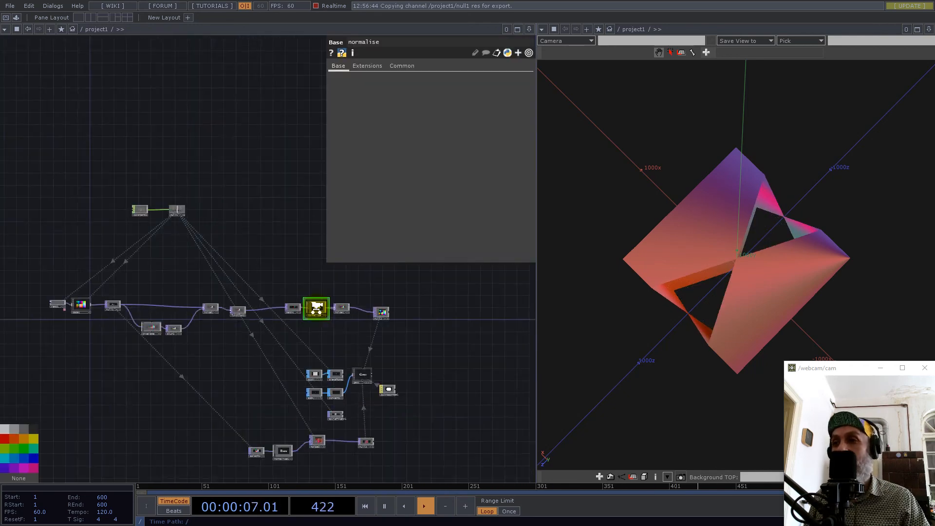